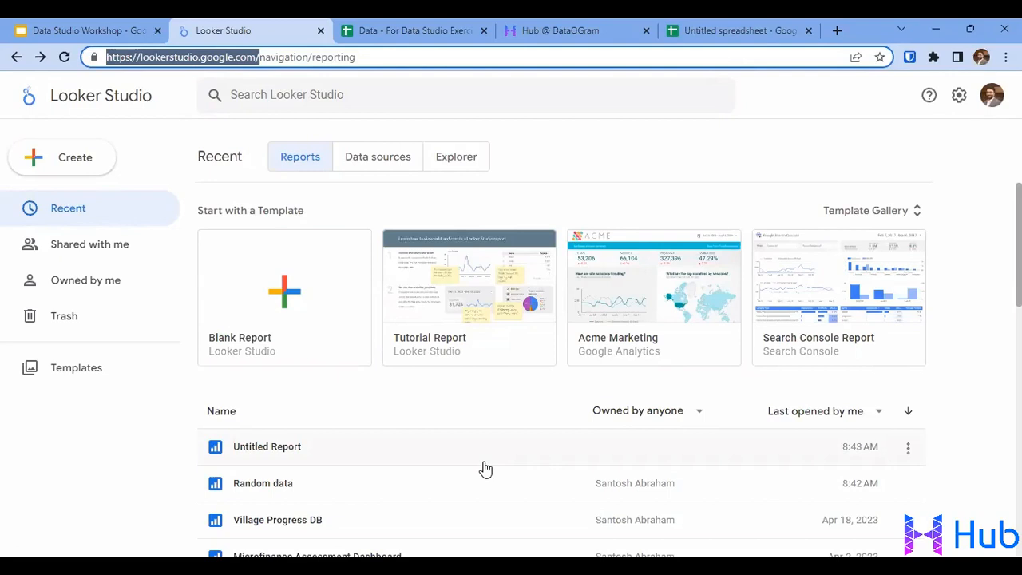
# Step: Review the column headings and sample records in the Data - For Data Studio Exercise spreadsheet, from Date to Donor
pyautogui.hotkey('alt', 'Tab')
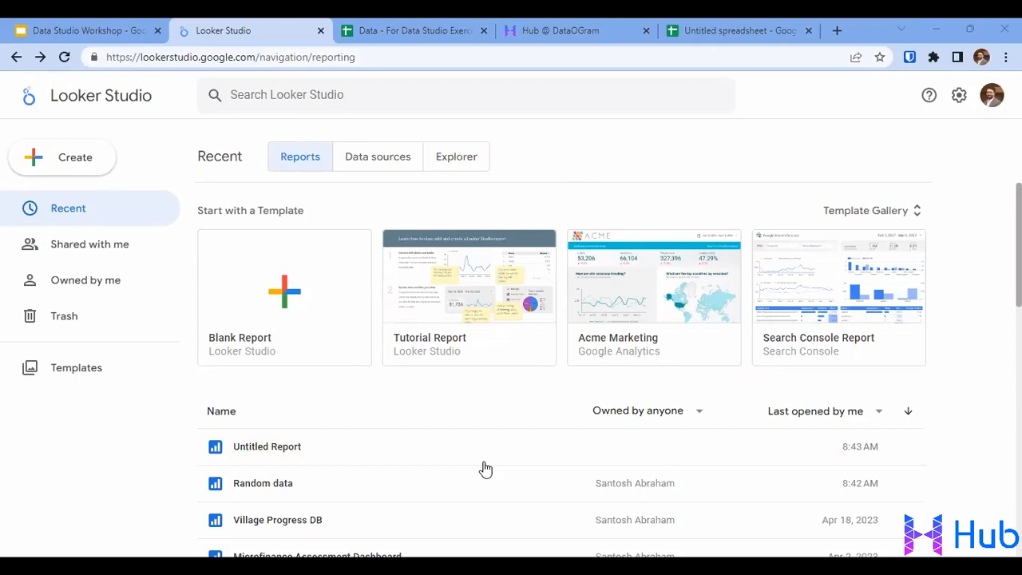
pyautogui.click(383, 24)
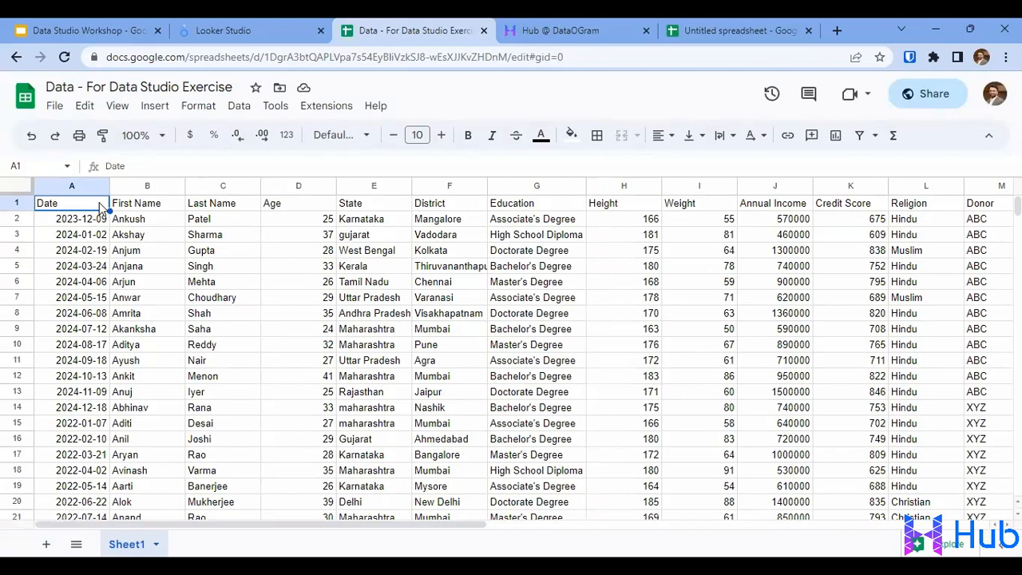
pyautogui.click(383, 222)
pyautogui.click(438, 225)
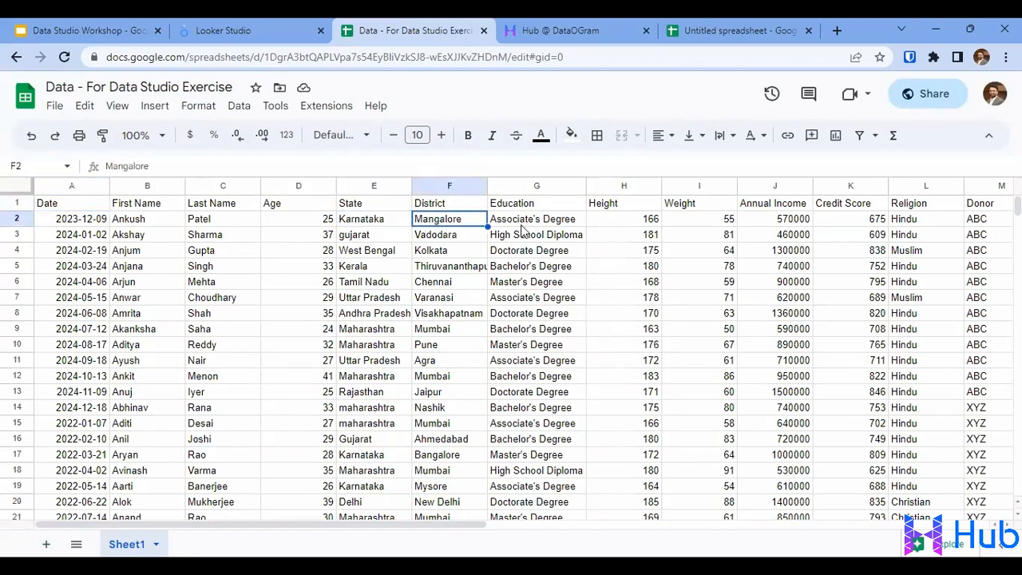
pyautogui.click(521, 225)
pyautogui.click(704, 221)
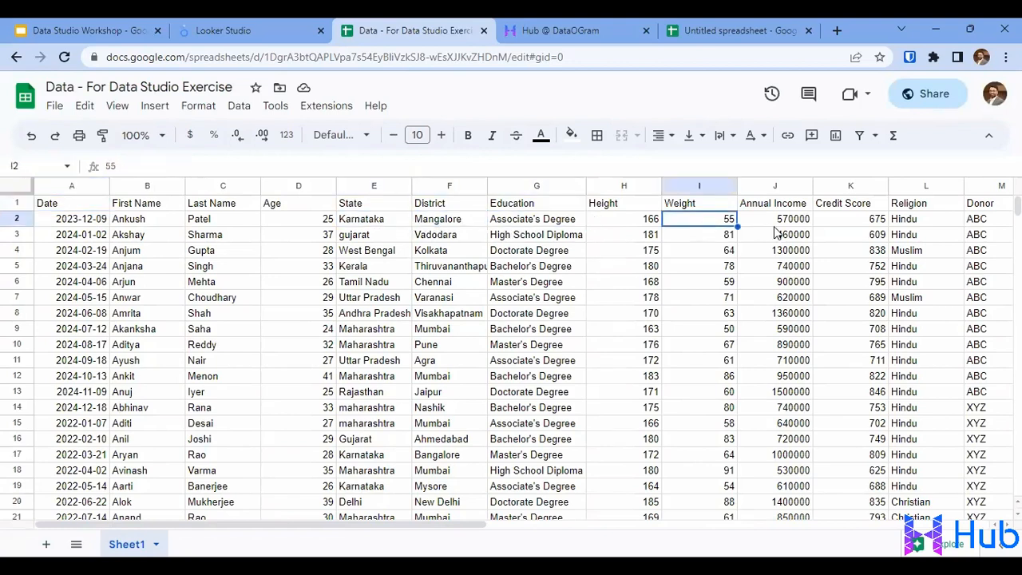
pyautogui.click(774, 229)
pyautogui.click(837, 222)
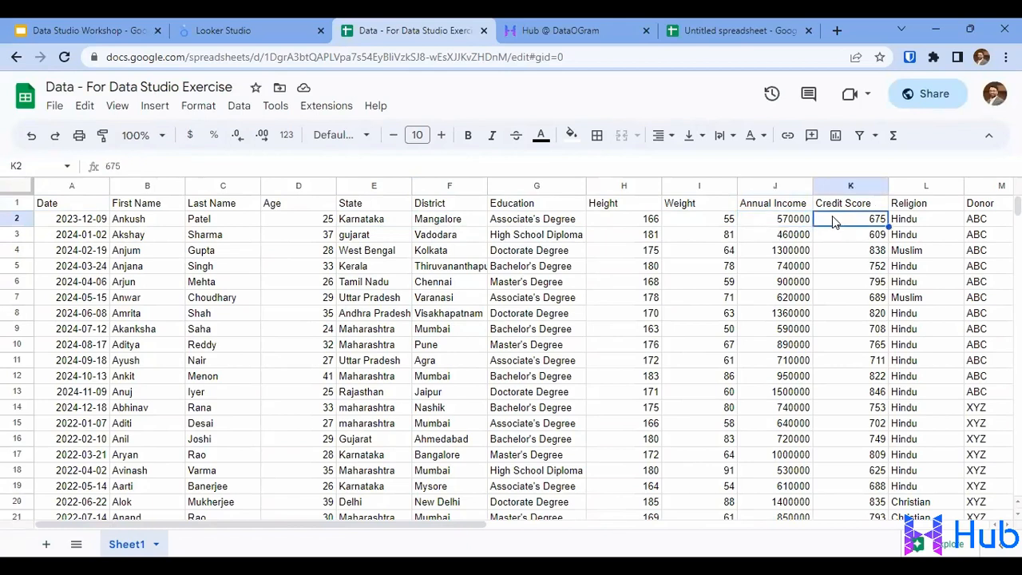
pyautogui.click(897, 219)
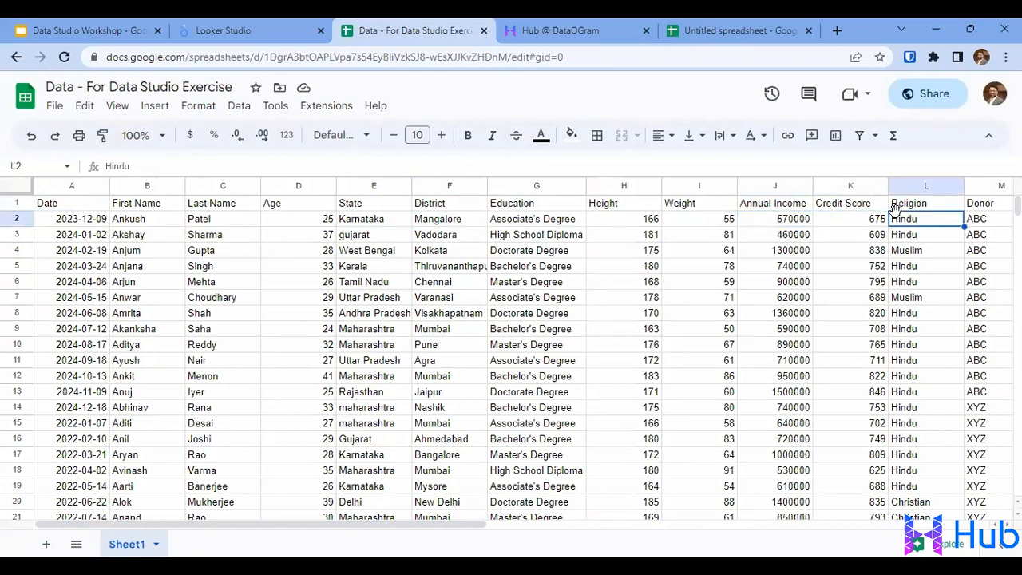
pyautogui.click(968, 222)
pyautogui.press('Right')
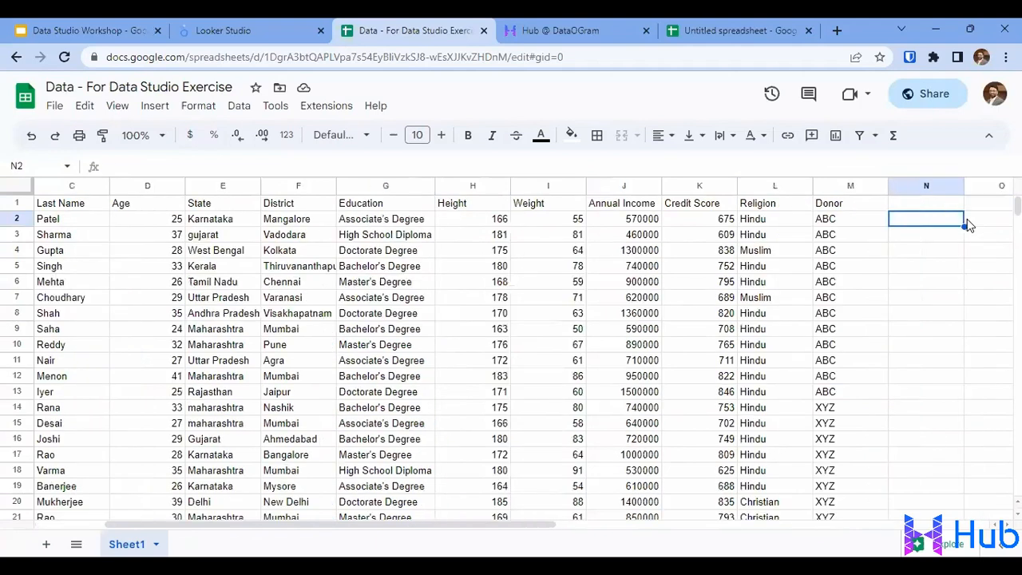
pyautogui.press('Left')
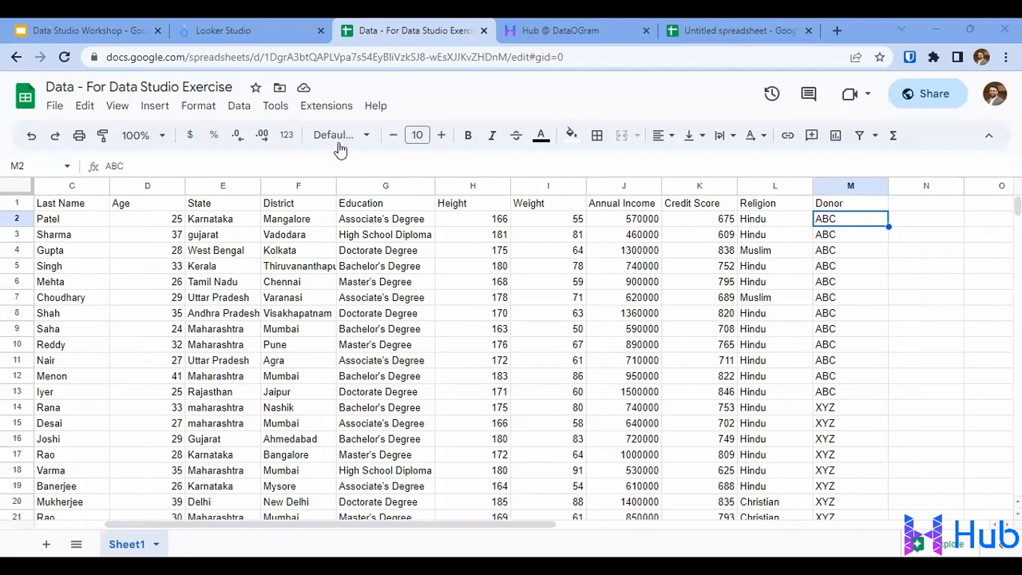
pyautogui.click(67, 240)
pyautogui.press('Left')
pyautogui.press('Left')
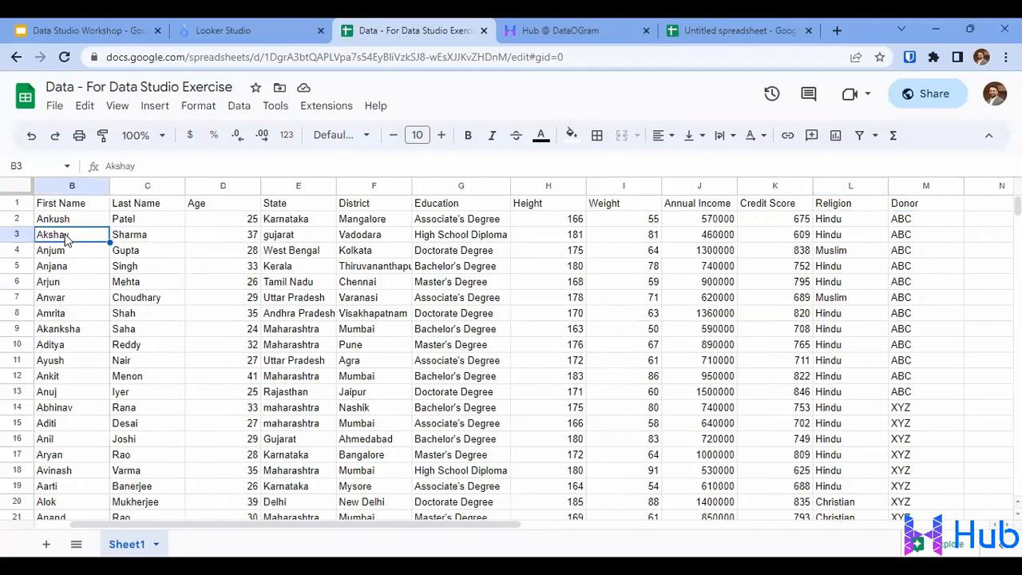
pyautogui.press('Up')
pyautogui.press('Up')
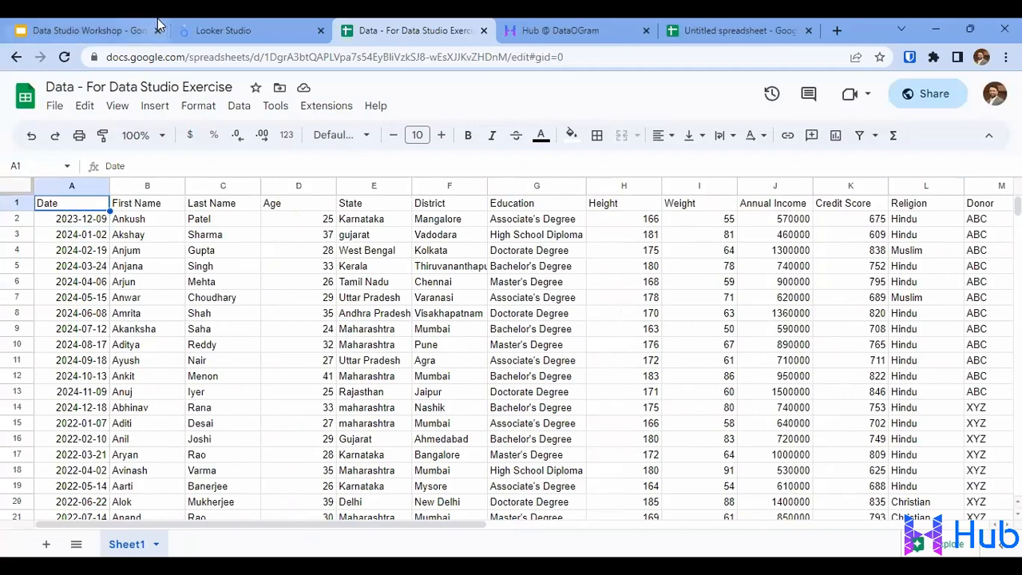
# Step: Switch to Looker Studio, create a blank report and compare its existing data sources with the available connectors
pyautogui.click(188, 31)
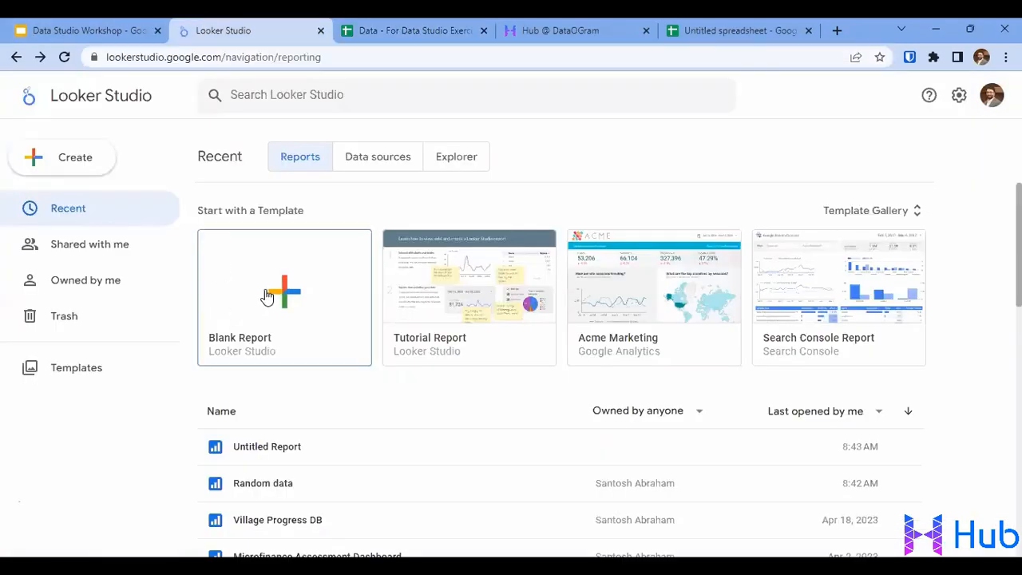
pyautogui.click(275, 297)
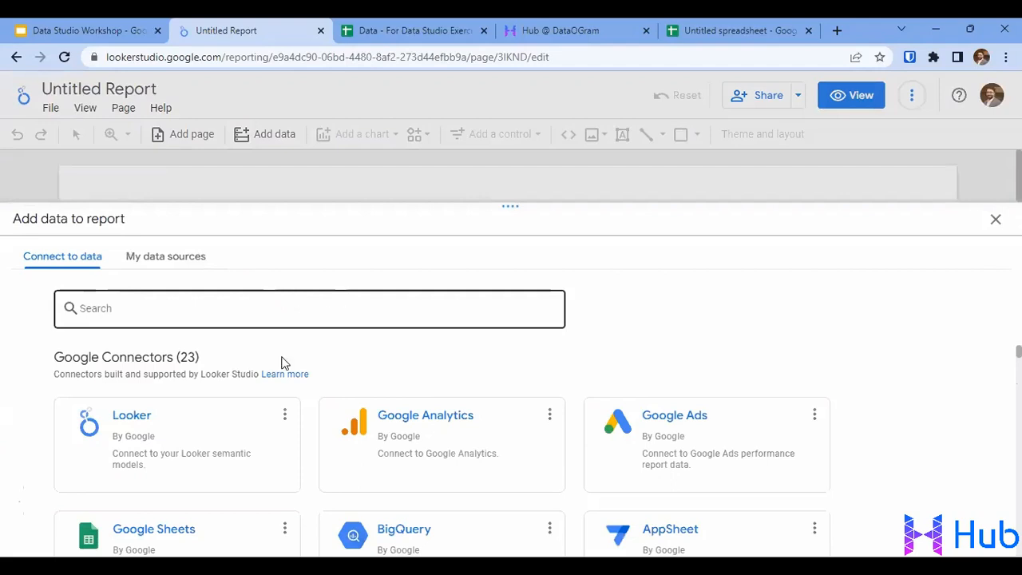
pyautogui.click(152, 258)
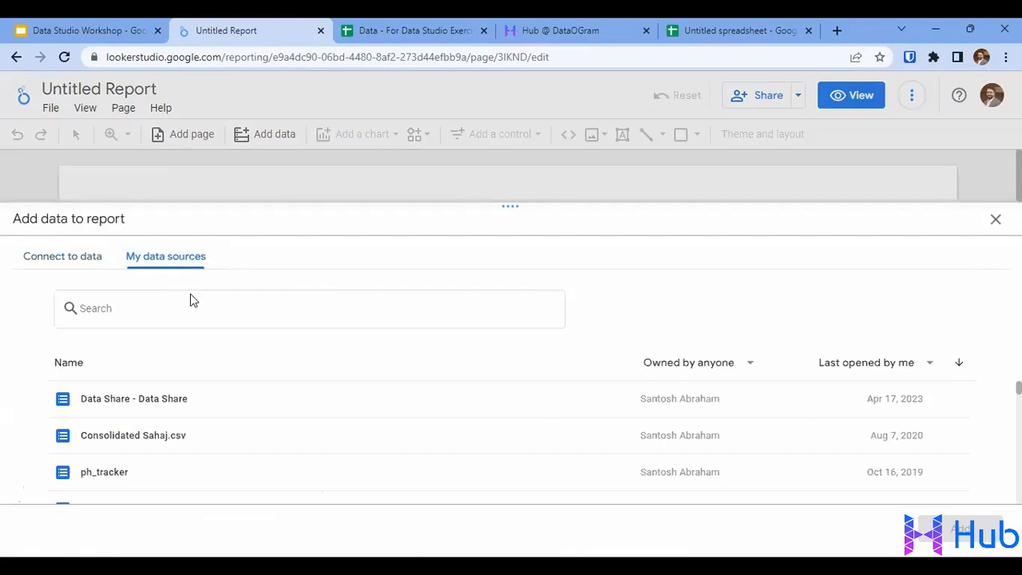
pyautogui.click(69, 259)
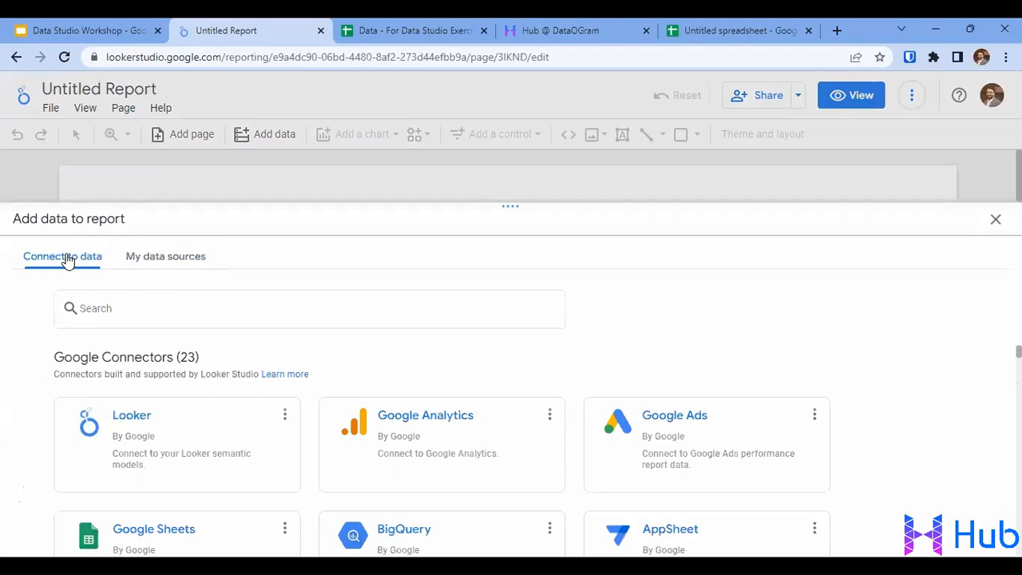
# Step: Connect the report to Sheet1 of the Data - For Data Studio Exercise spreadsheet through the Google Sheets connector
pyautogui.scroll(-1, 171, 367)
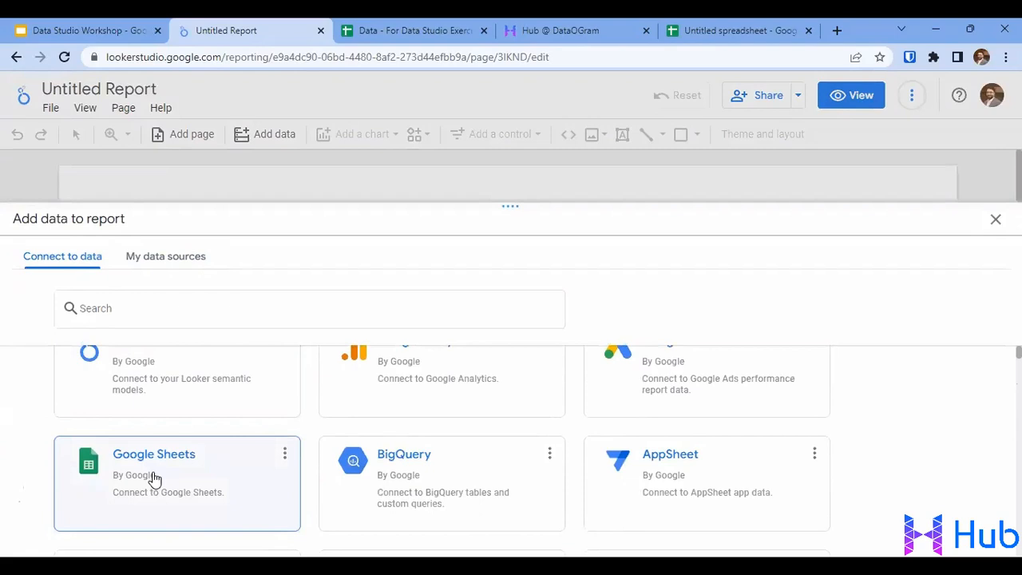
pyautogui.click(403, 30)
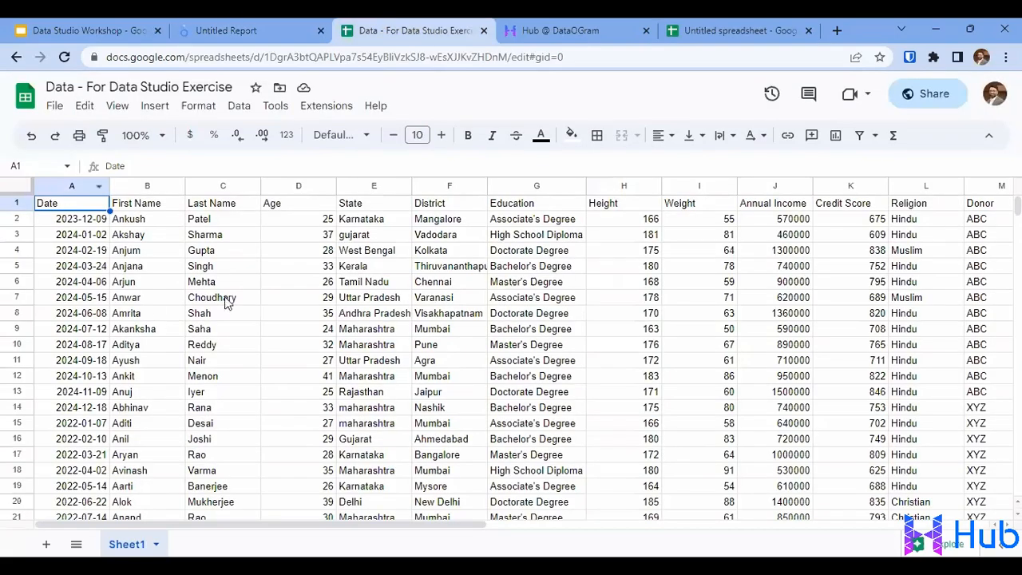
pyautogui.click(226, 31)
pyautogui.click(127, 456)
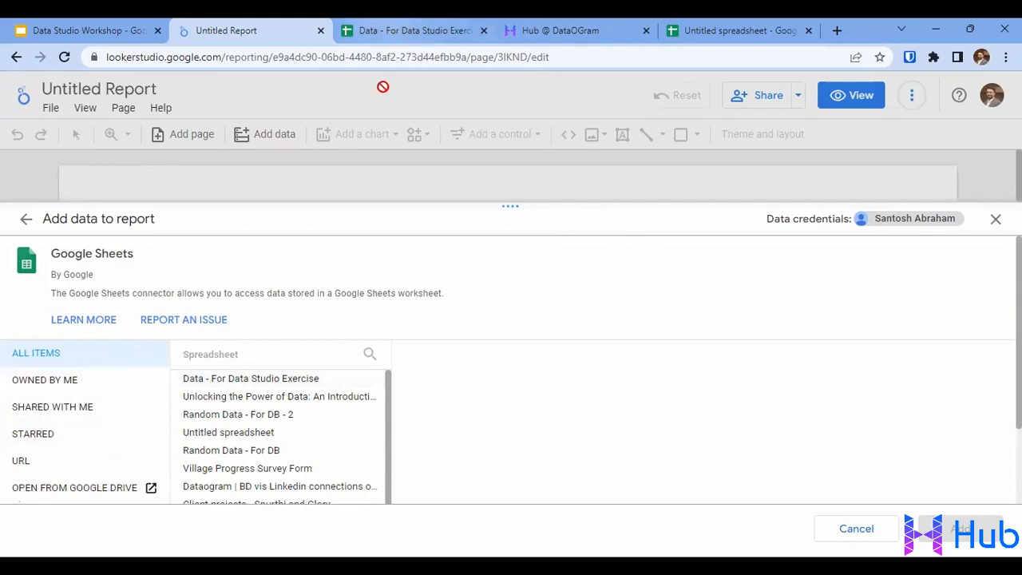
pyautogui.click(266, 385)
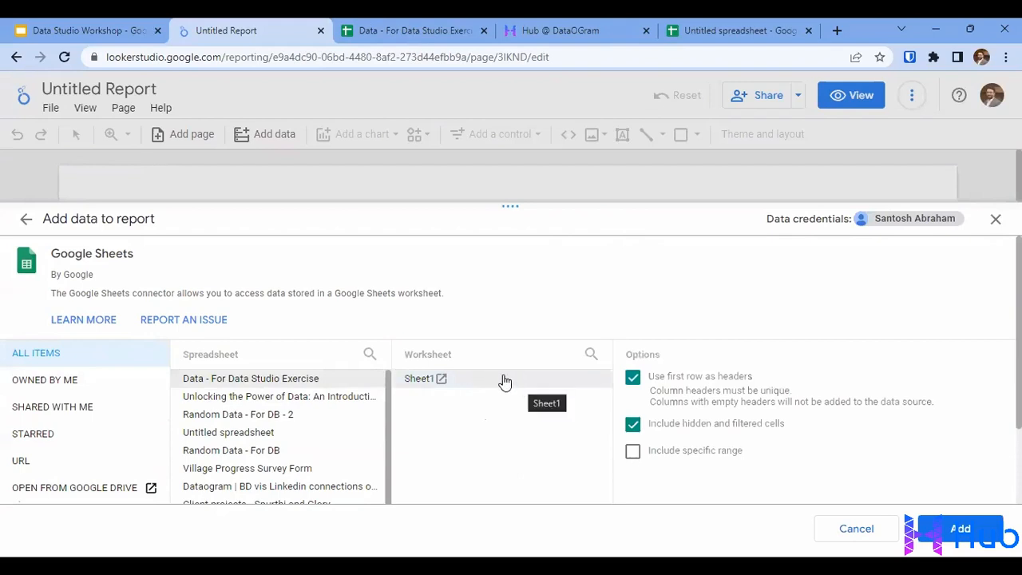
pyautogui.click(957, 528)
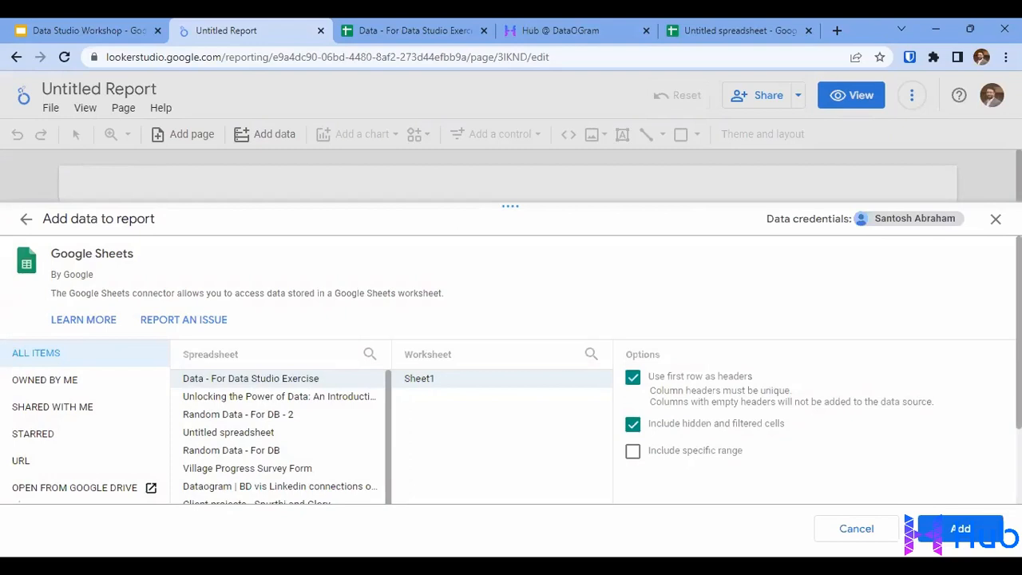
pyautogui.click(960, 529)
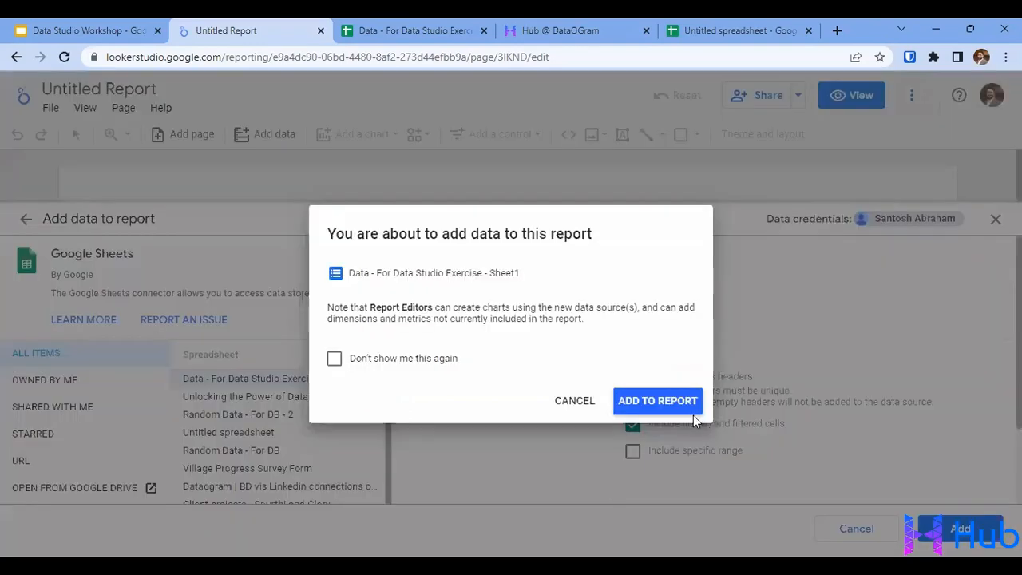
pyautogui.click(646, 405)
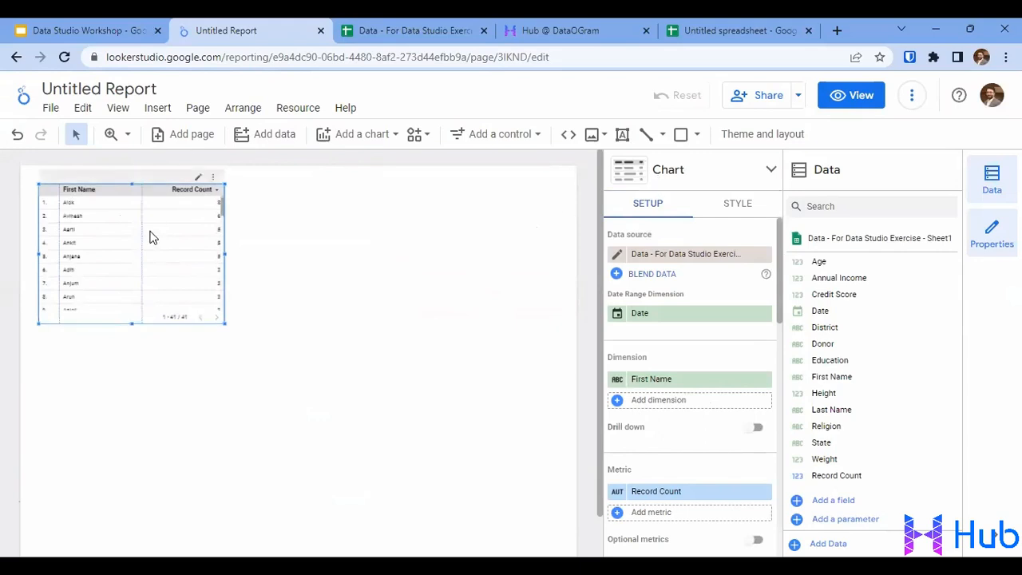
# Step: Delete the default table from the report page and hide the Data and Properties panes
pyautogui.press('Delete')
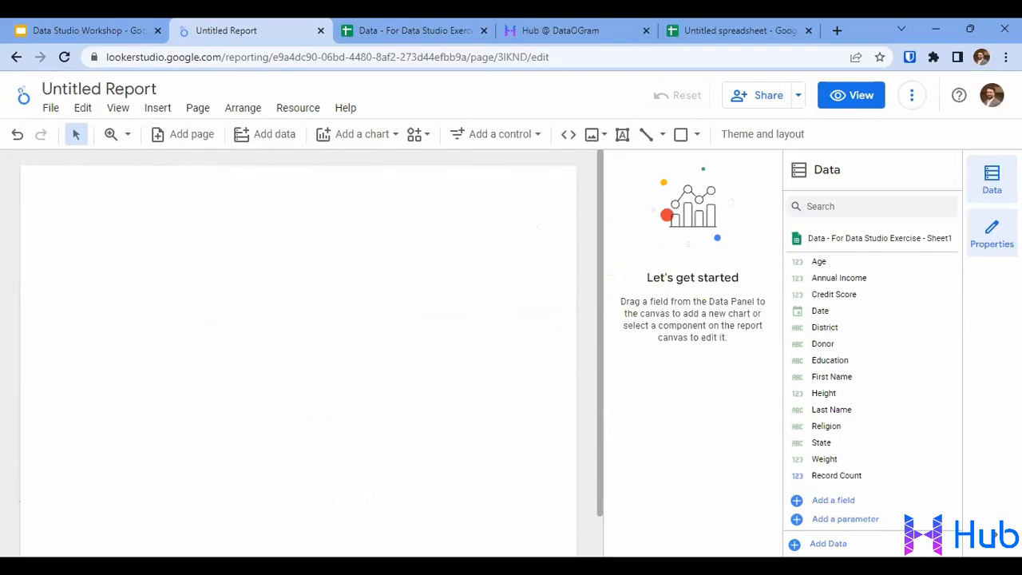
pyautogui.click(996, 184)
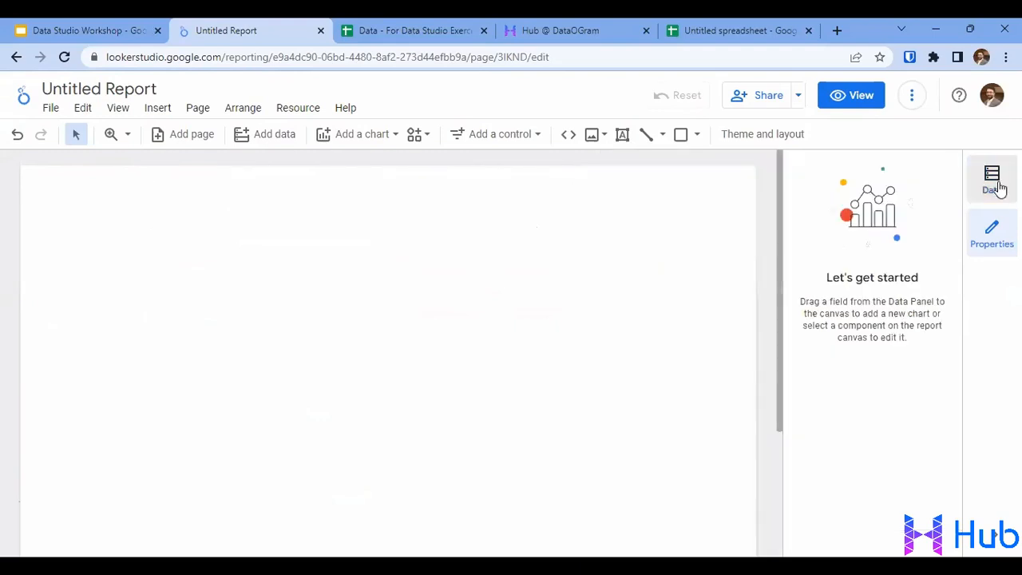
pyautogui.click(994, 230)
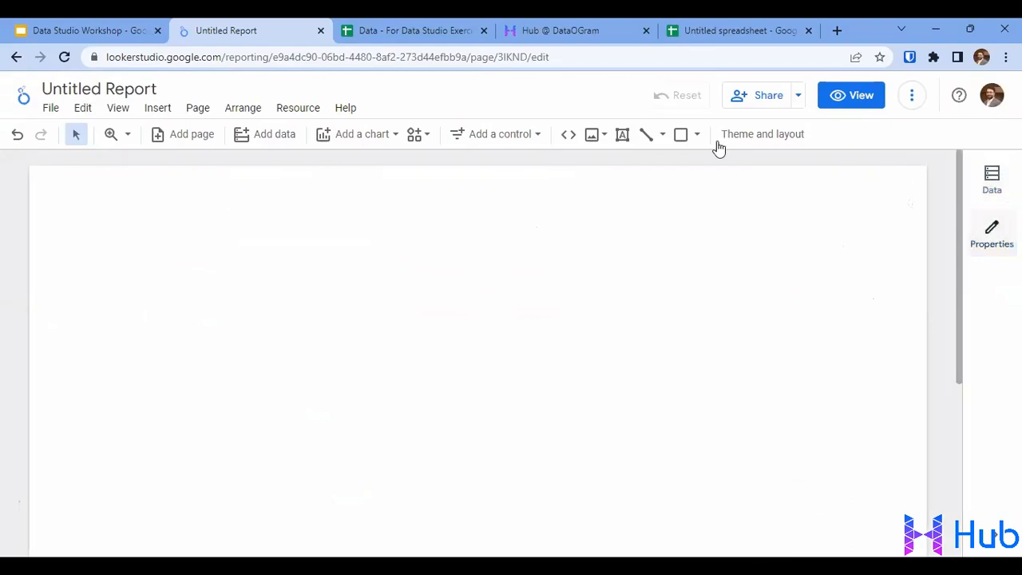
# Step: Rename the report as "Baseline : Urban : Dashboard"
pyautogui.click(102, 90)
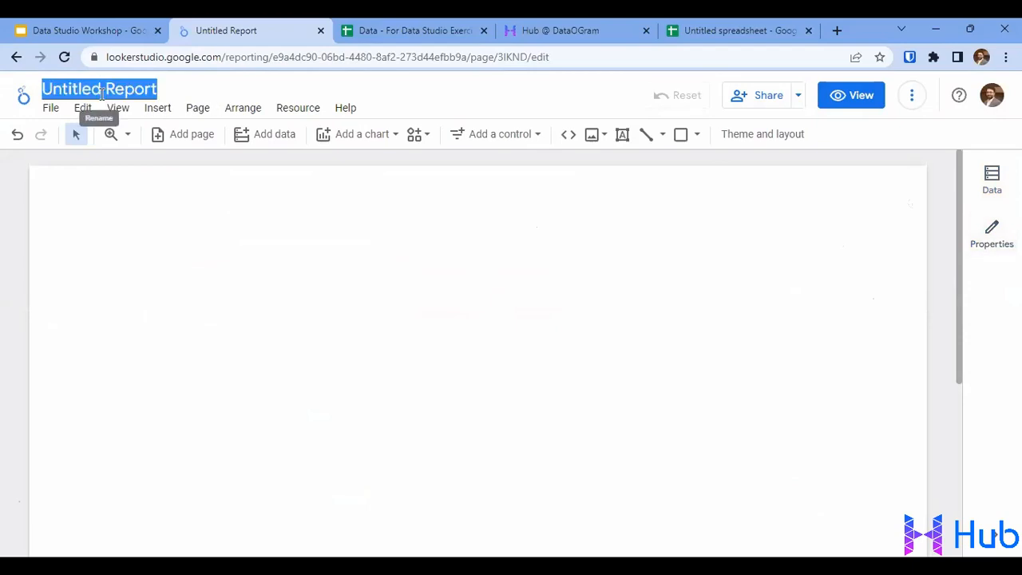
pyautogui.write('Base')
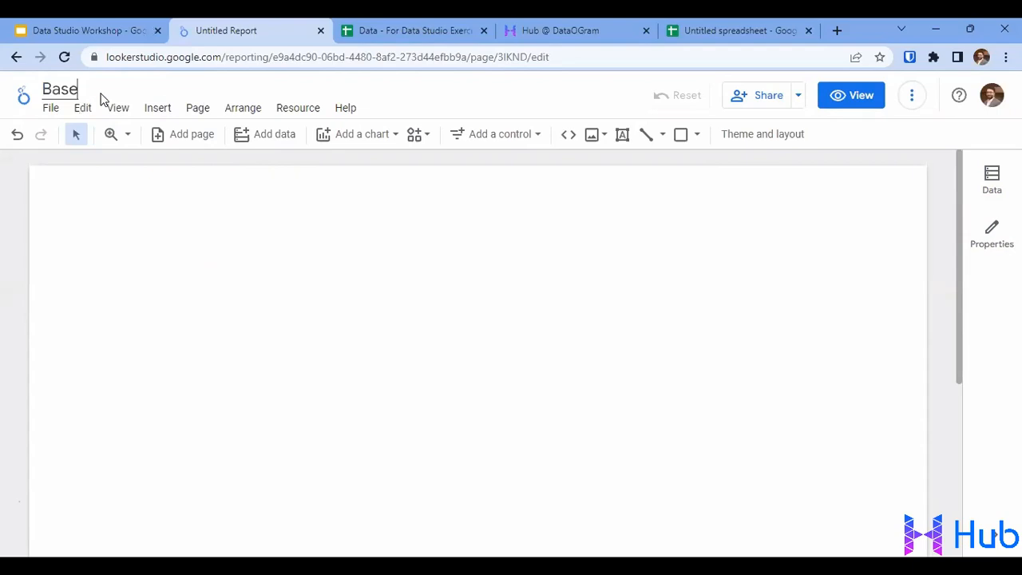
pyautogui.write('line : Urban ')
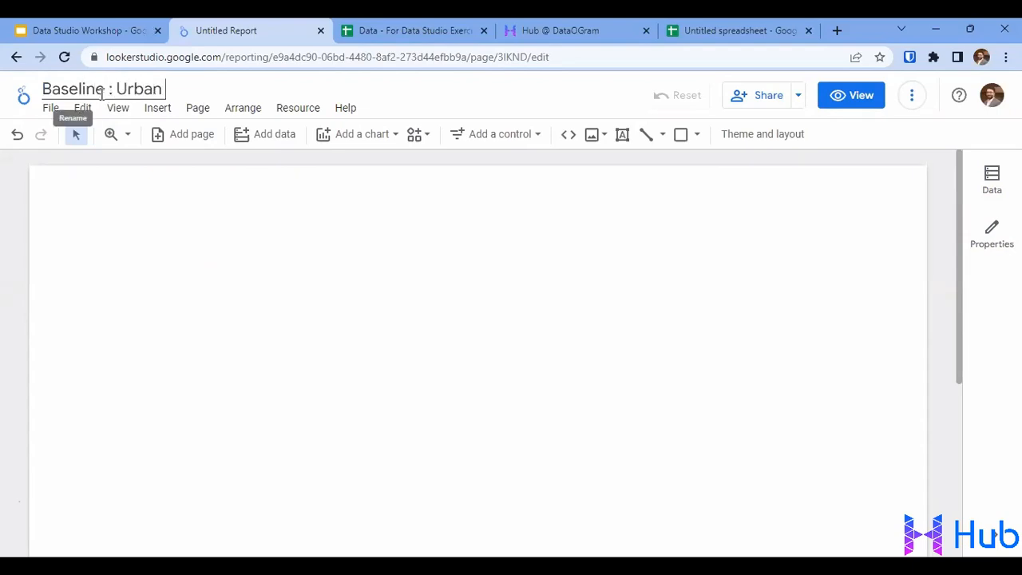
pyautogui.write(': Dashboard')
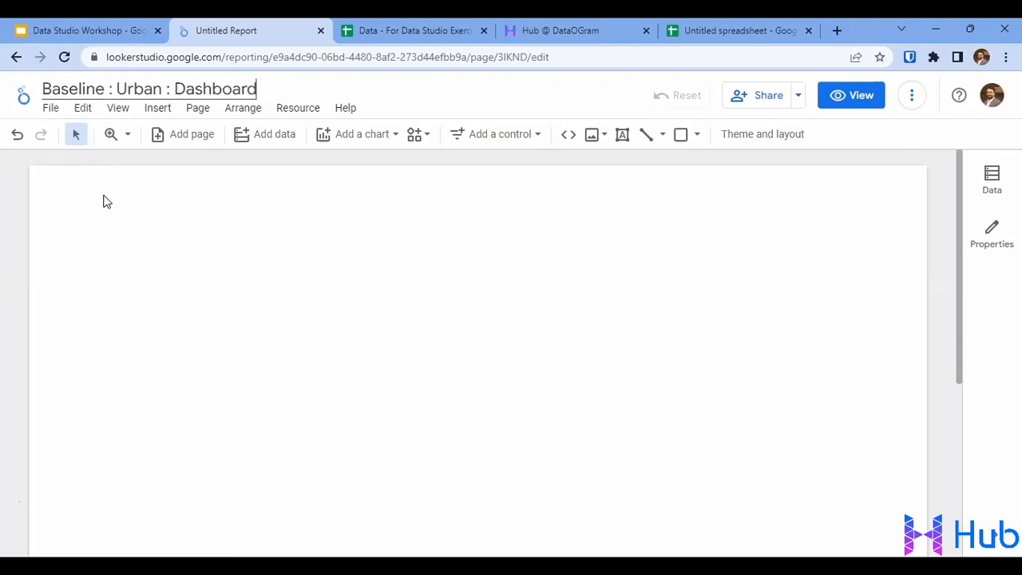
pyautogui.click(373, 25)
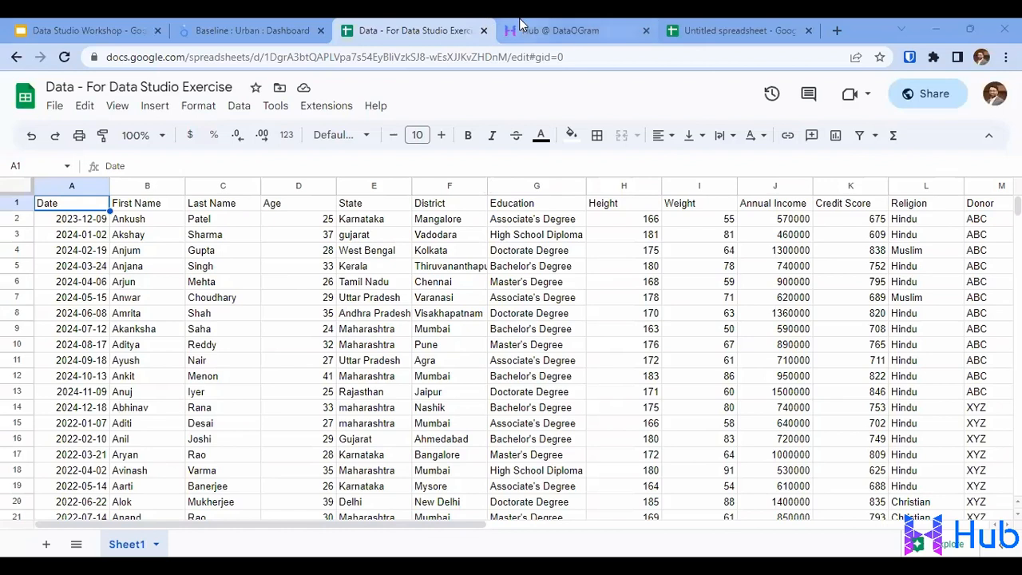
pyautogui.click(232, 30)
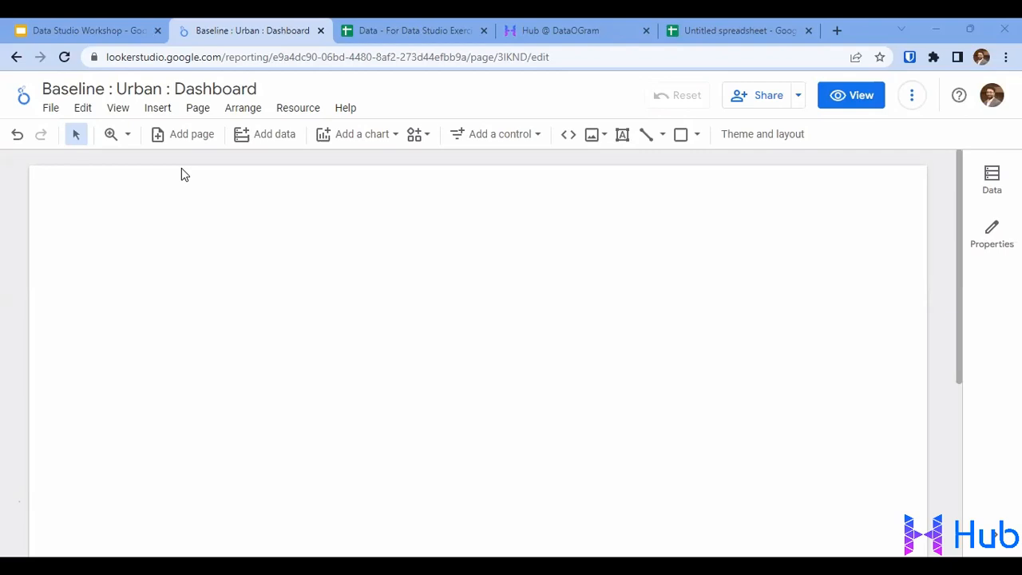
# Step: Look through the chart types, place a gauge chart in the upper-left area of the report page and select it
pyautogui.click(352, 137)
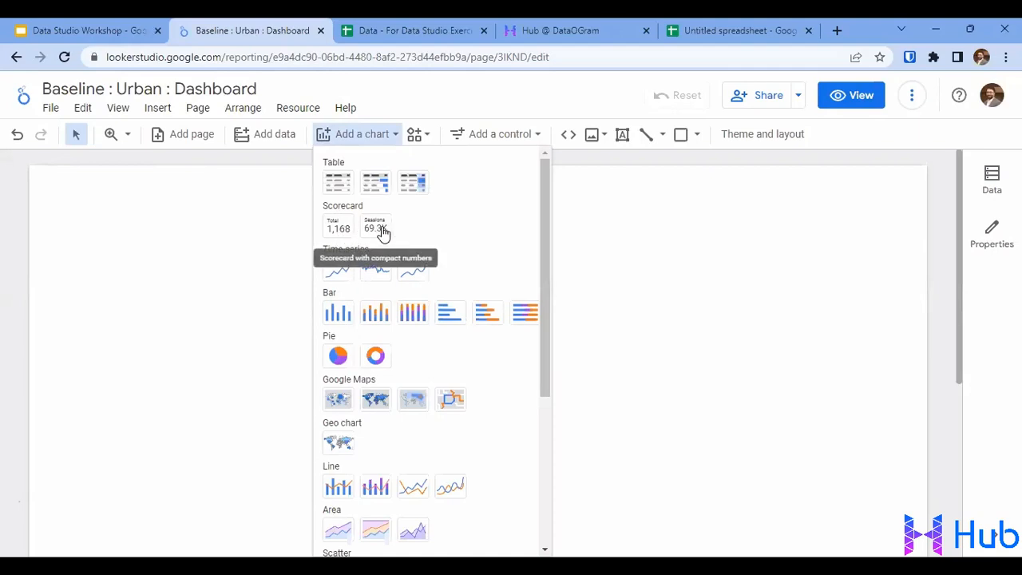
pyautogui.scroll(-3, 455, 372)
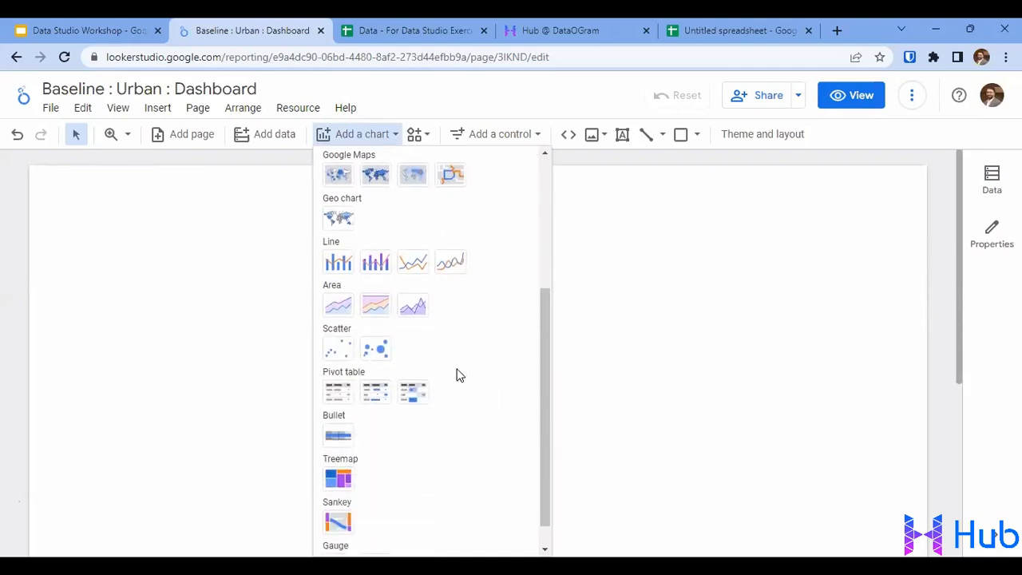
pyautogui.scroll(-1, 456, 372)
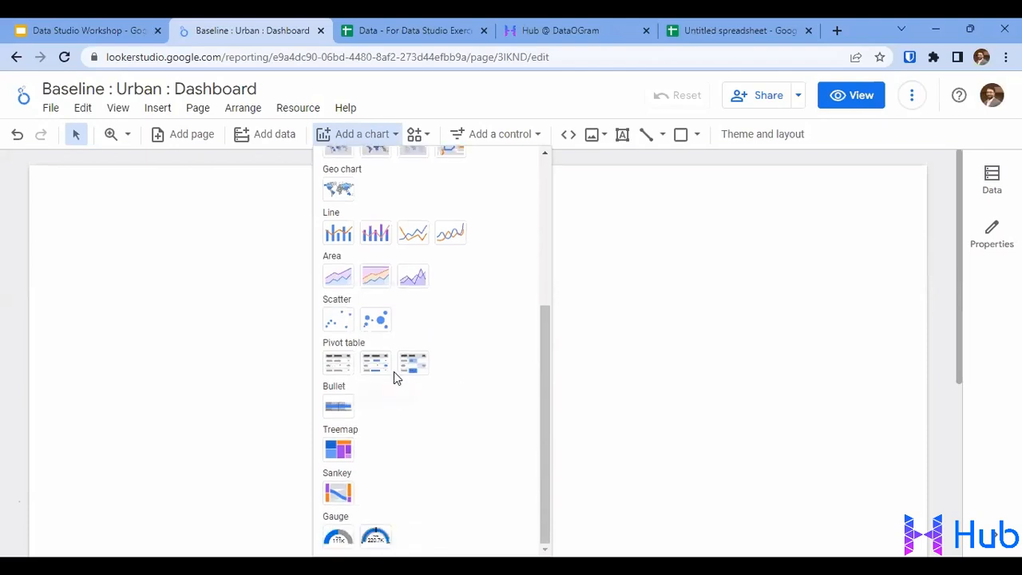
pyautogui.scroll(2, 394, 371)
pyautogui.scroll(2, 394, 371)
pyautogui.scroll(-3, 394, 371)
pyautogui.click(338, 539)
pyautogui.click(77, 262)
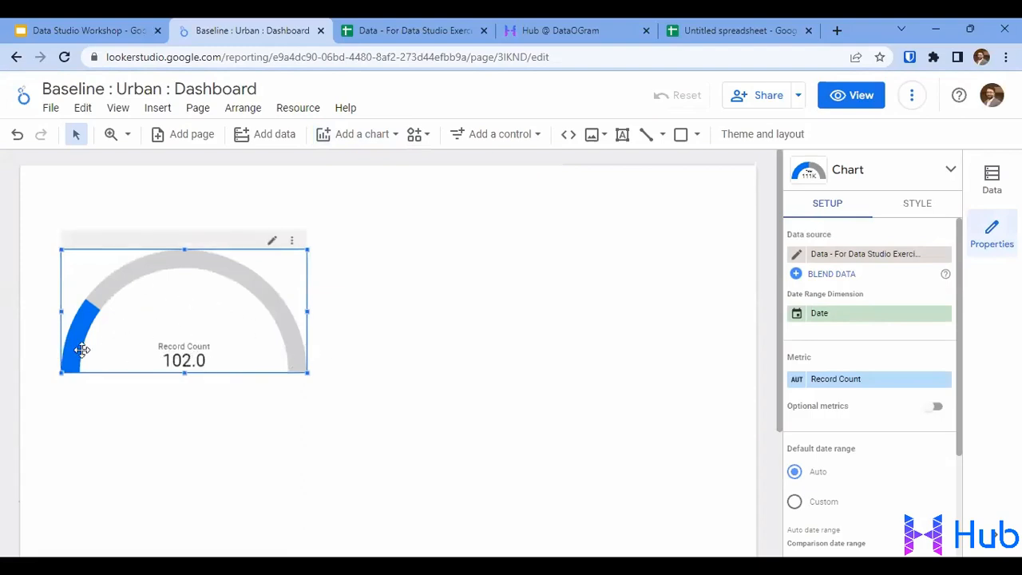
pyautogui.click(323, 347)
pyautogui.click(78, 251)
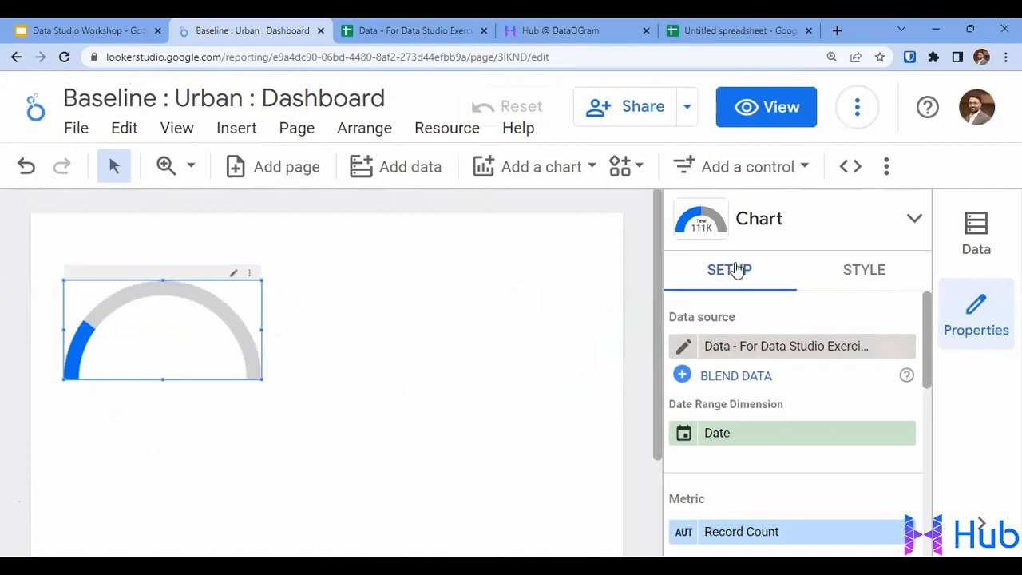
# Step: Look over the gauge's setup and style settings and select Record Count as its metric
pyautogui.click(866, 270)
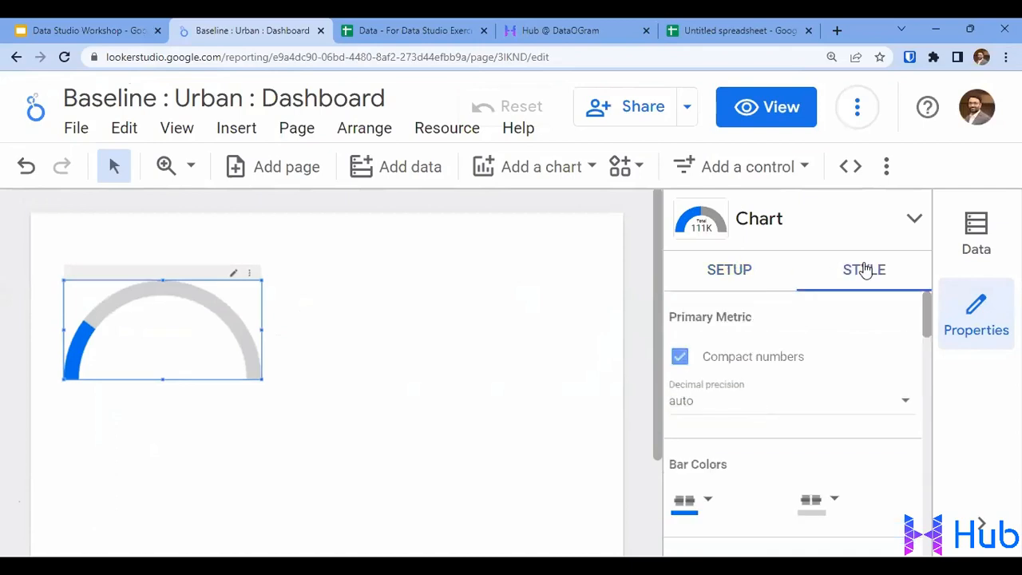
pyautogui.click(744, 278)
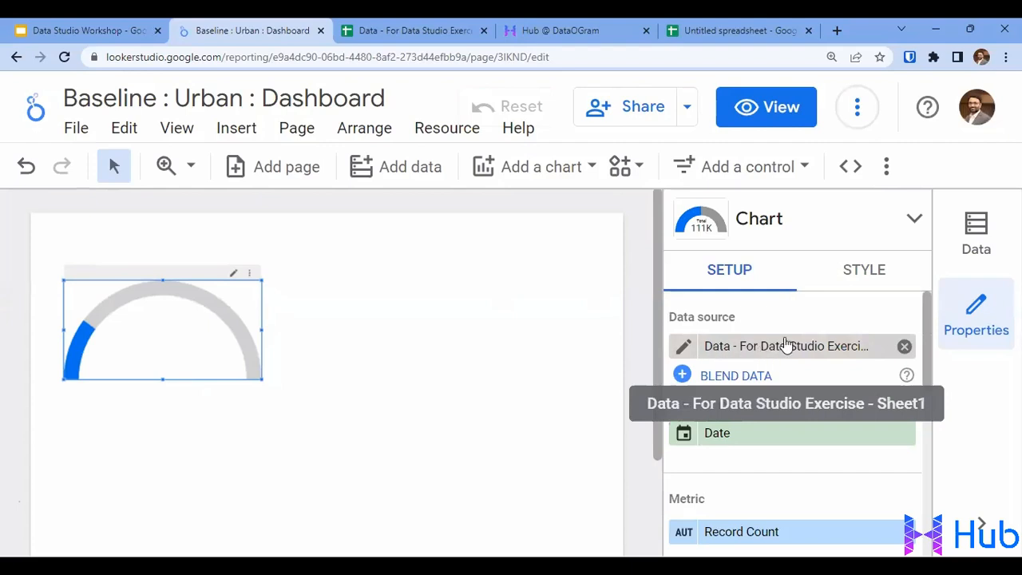
pyautogui.scroll(-1, 779, 381)
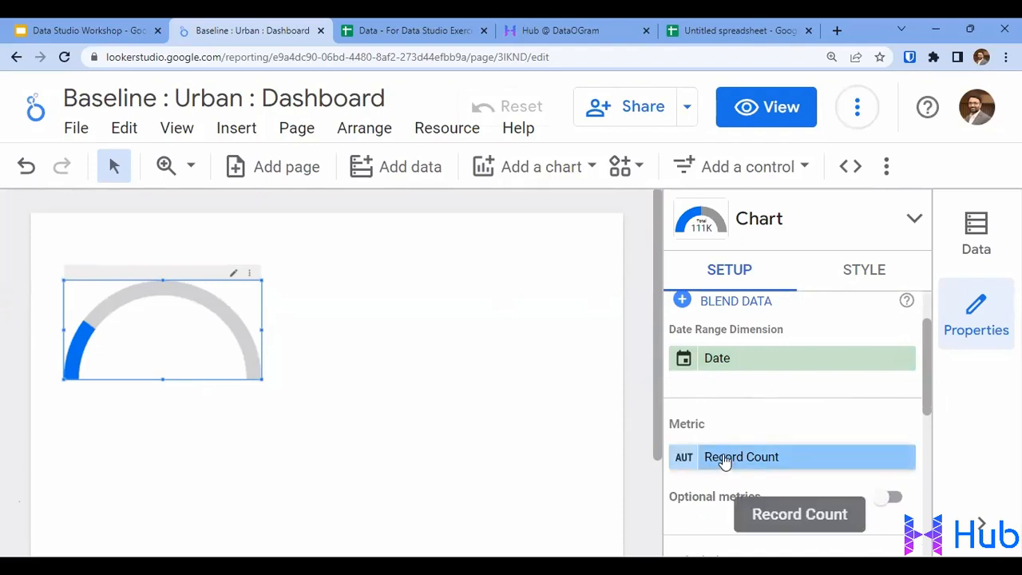
pyautogui.scroll(-1, 724, 461)
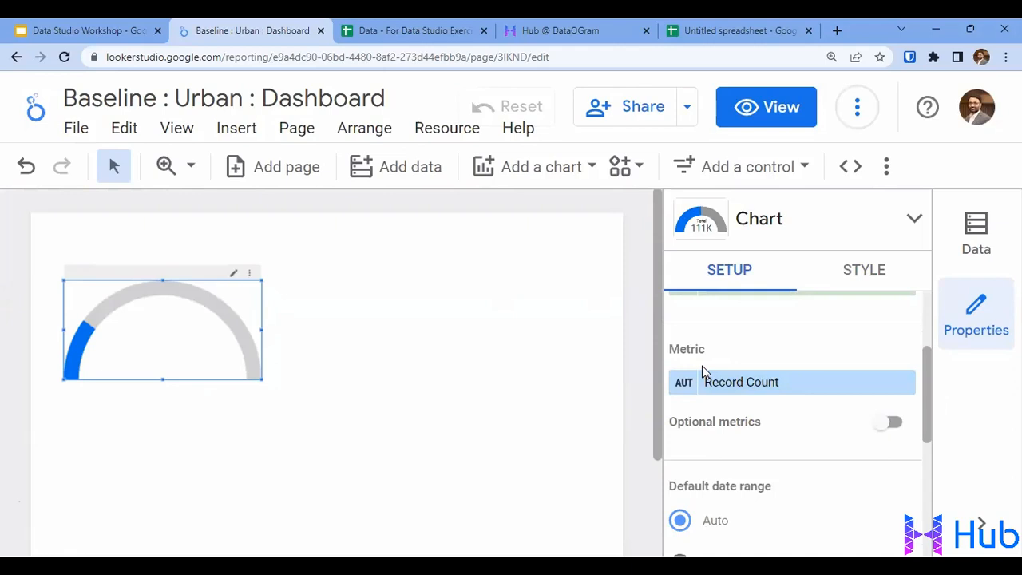
pyautogui.click(742, 384)
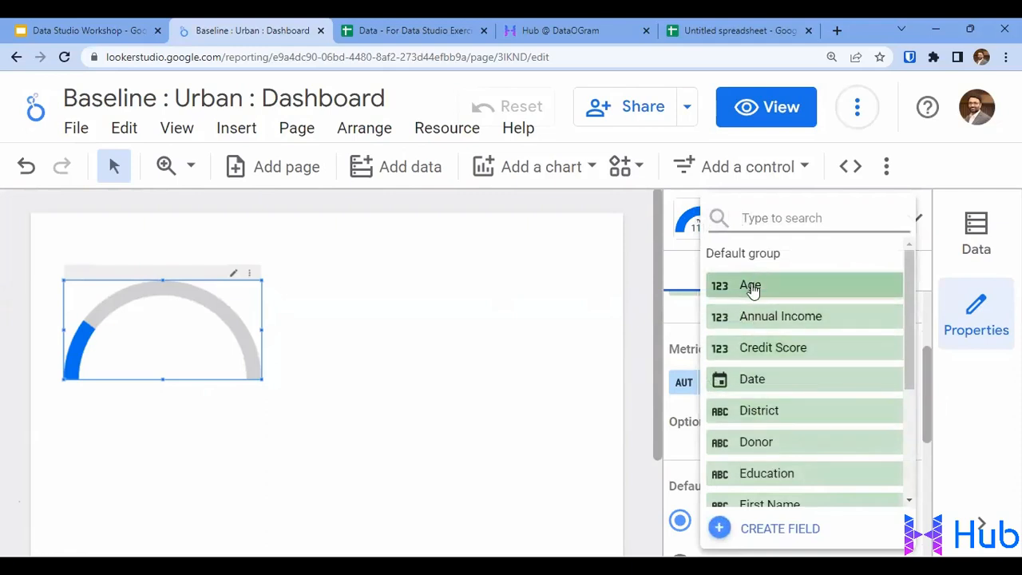
pyautogui.scroll(-3, 799, 399)
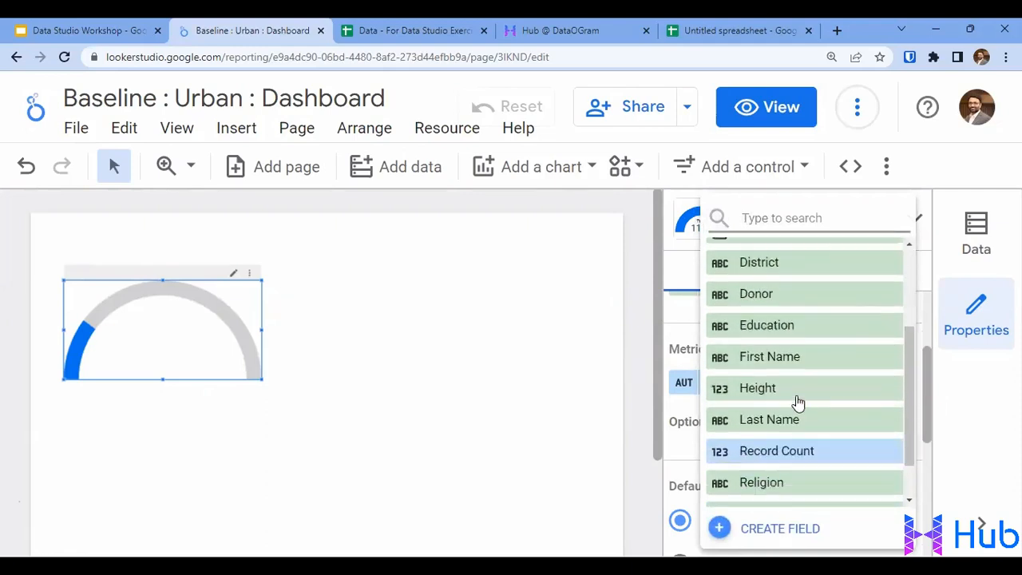
pyautogui.scroll(-1, 798, 403)
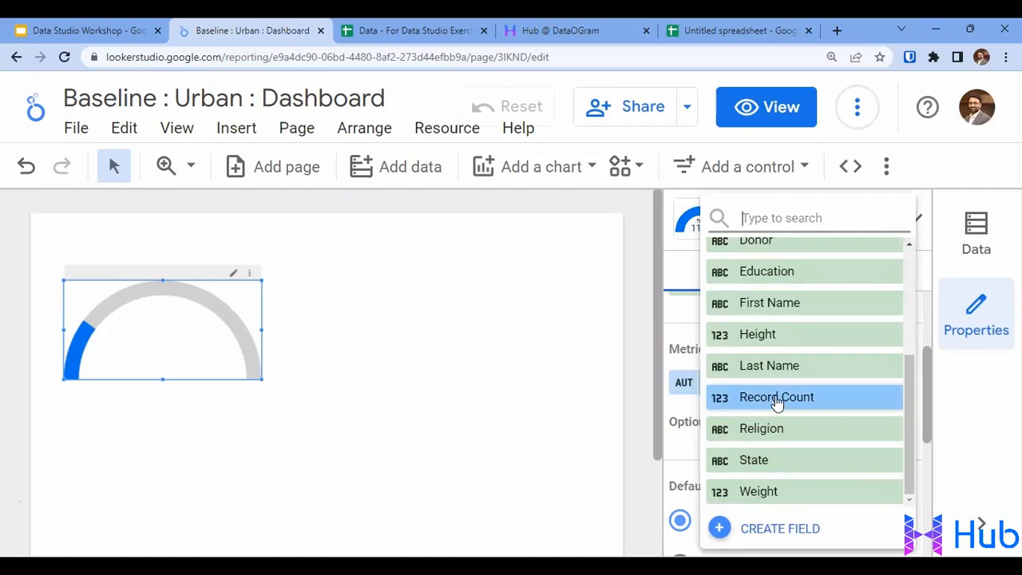
pyautogui.click(782, 402)
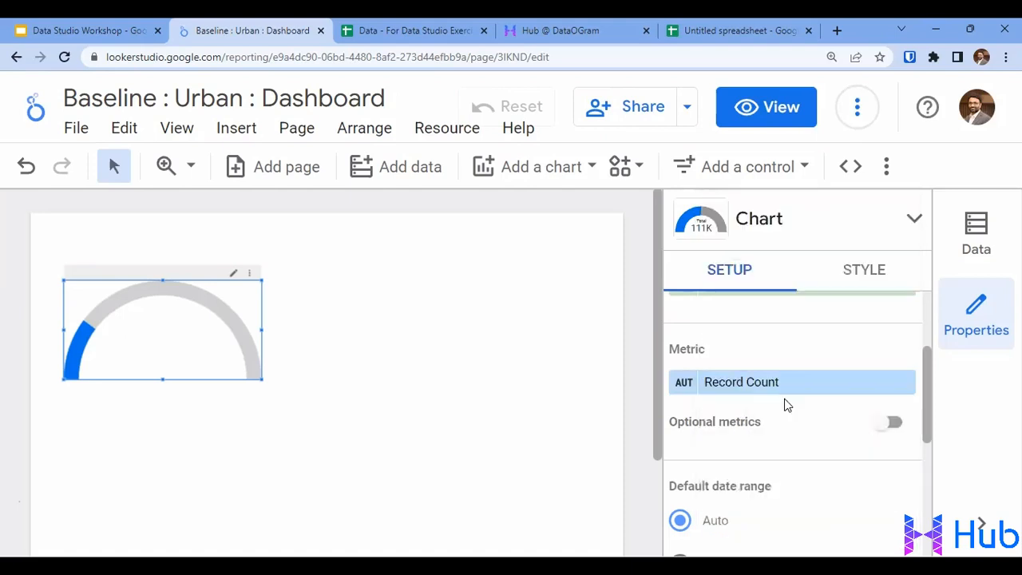
# Step: Check the gauge's date range and filter settings, and set the primary metric's decimal precision to 0
pyautogui.scroll(-4, 784, 404)
pyautogui.scroll(1, 782, 405)
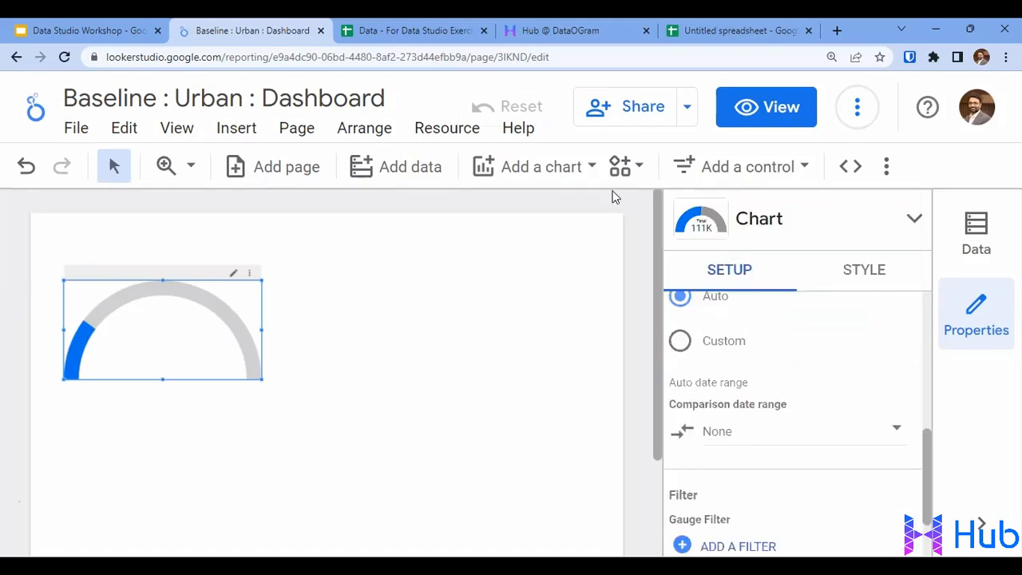
pyautogui.scroll(-1, 851, 431)
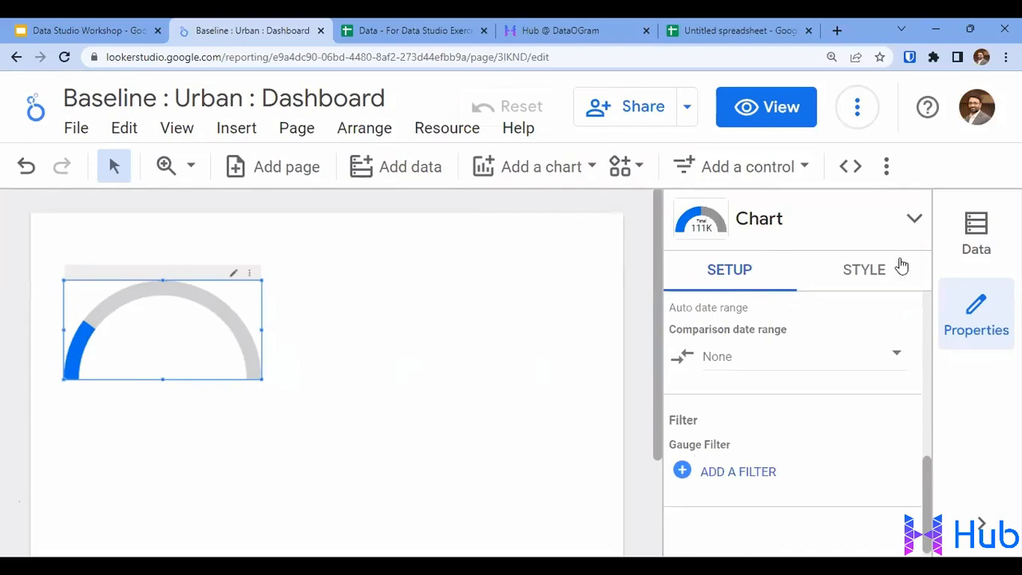
pyautogui.click(879, 275)
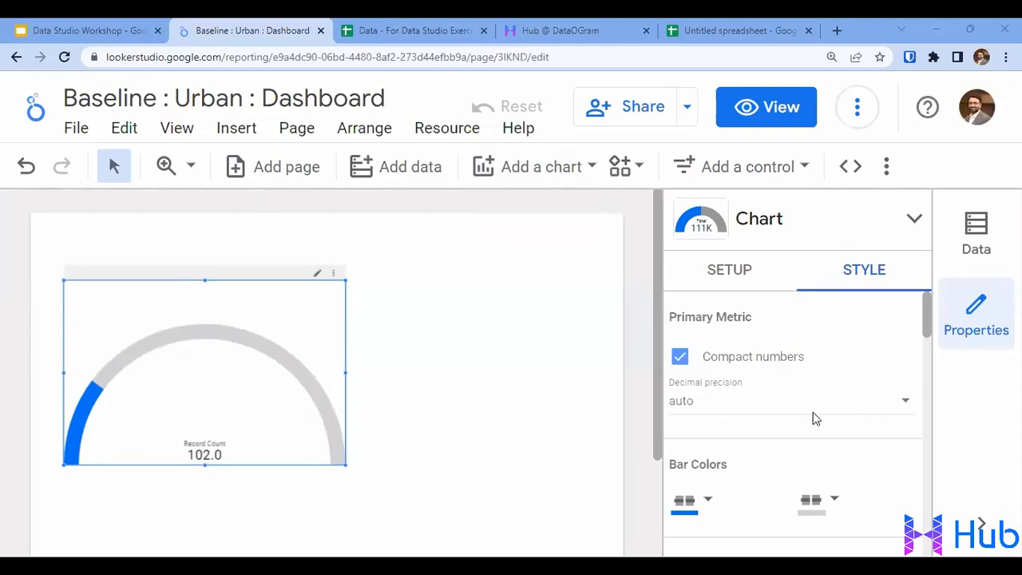
pyautogui.scroll(-1, 794, 410)
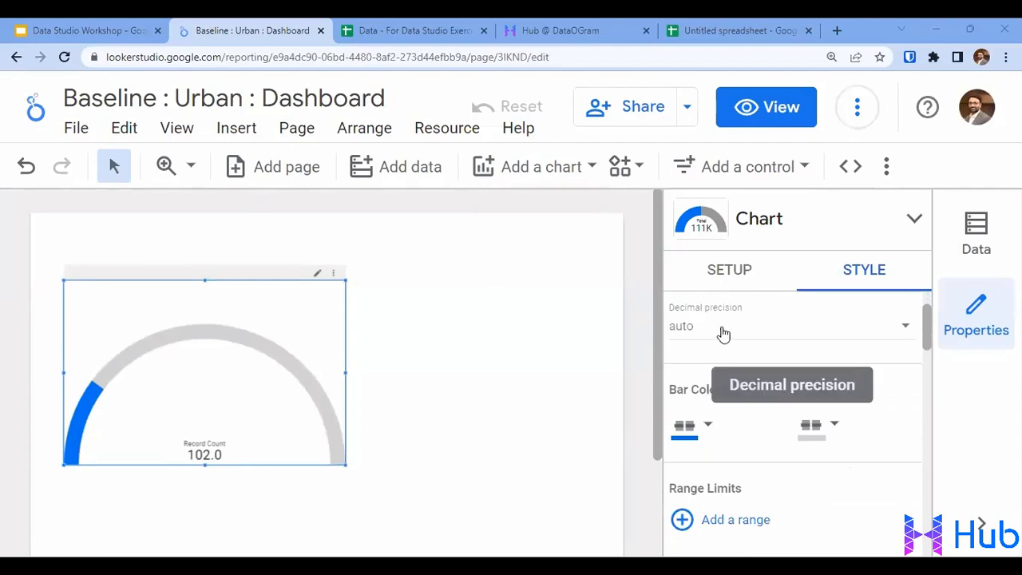
pyautogui.scroll(1, 722, 333)
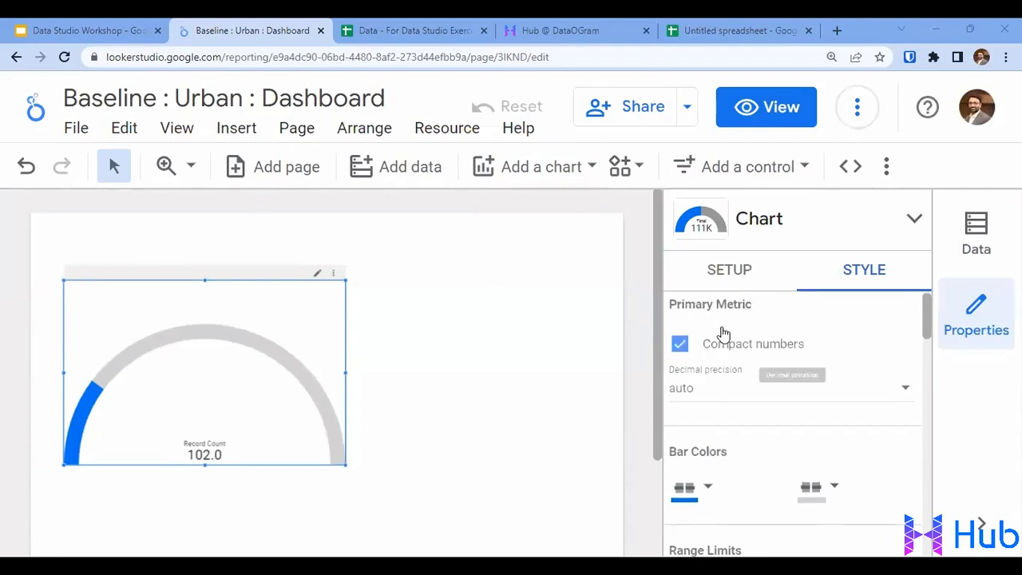
pyautogui.click(710, 407)
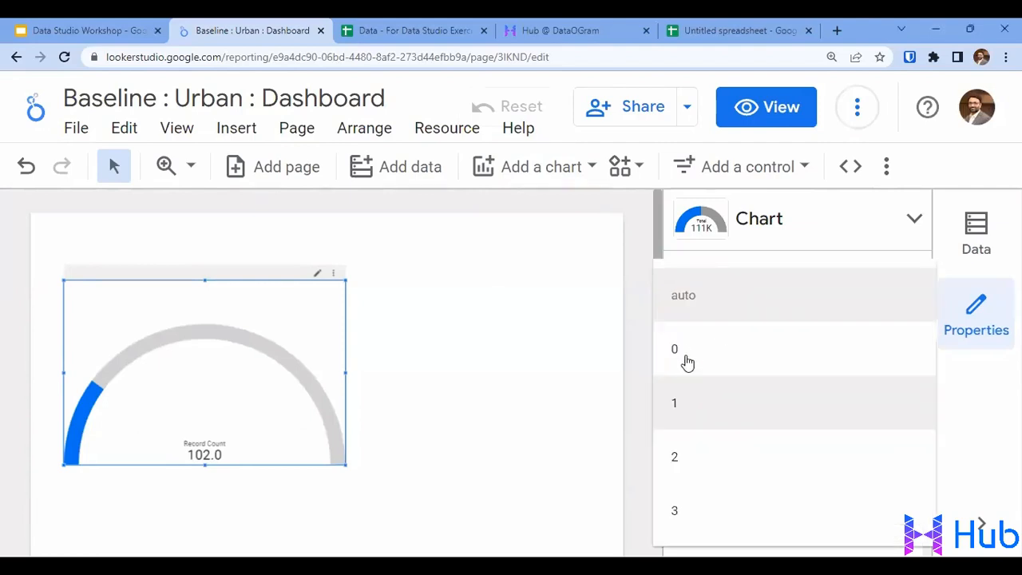
pyautogui.click(700, 354)
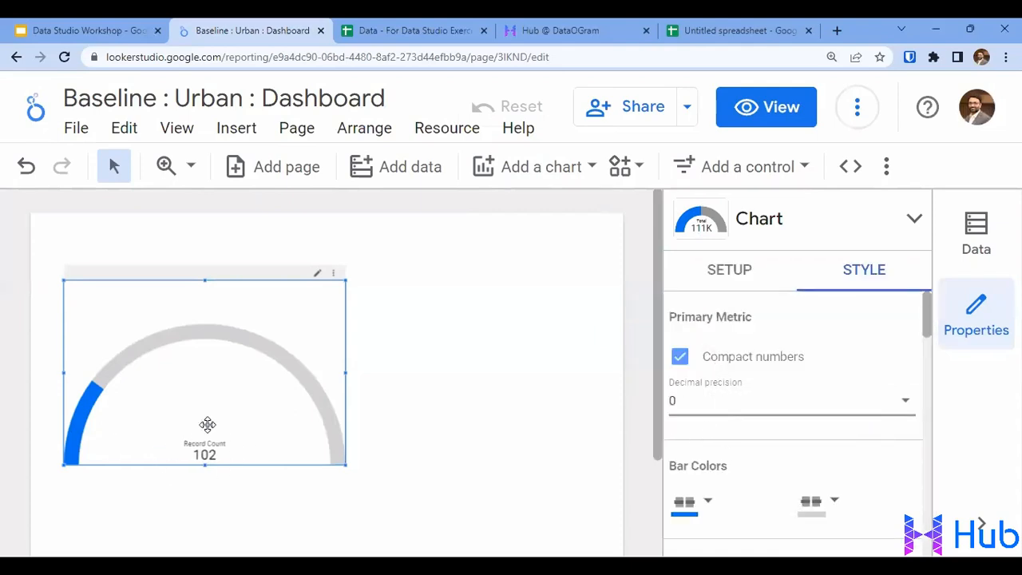
# Step: Change the gauge's bar color from the default blue to a light indigo
pyautogui.scroll(-2, 768, 406)
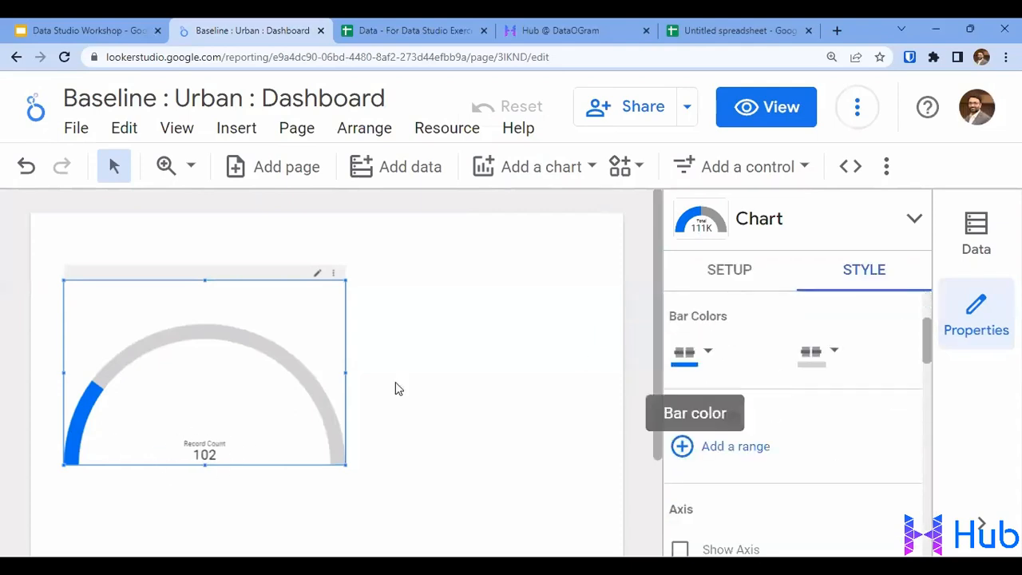
pyautogui.click(700, 360)
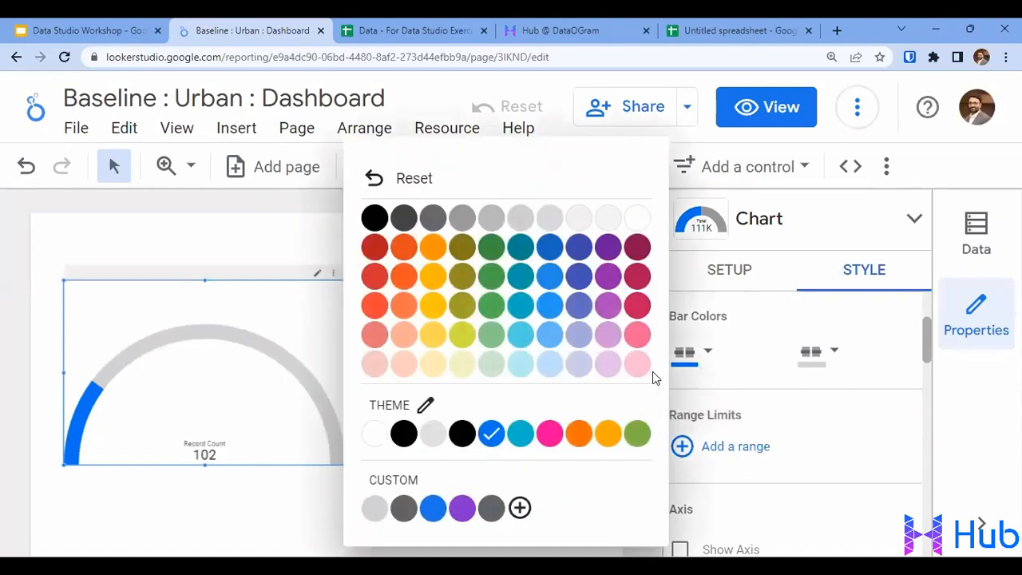
pyautogui.click(579, 336)
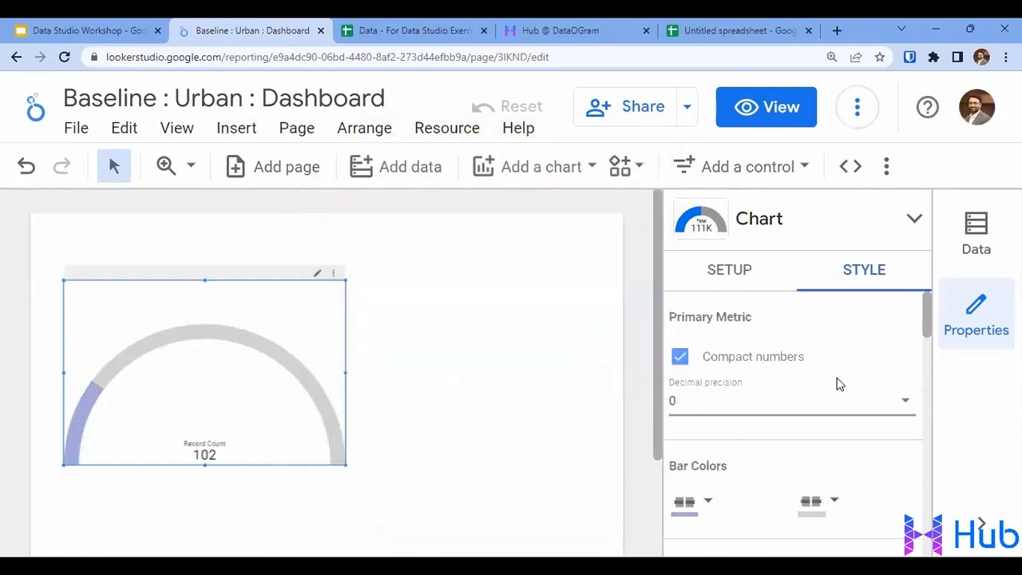
# Step: Set the gauge's axis minimum to 0 and its axis maximum to 300
pyautogui.scroll(-2, 805, 447)
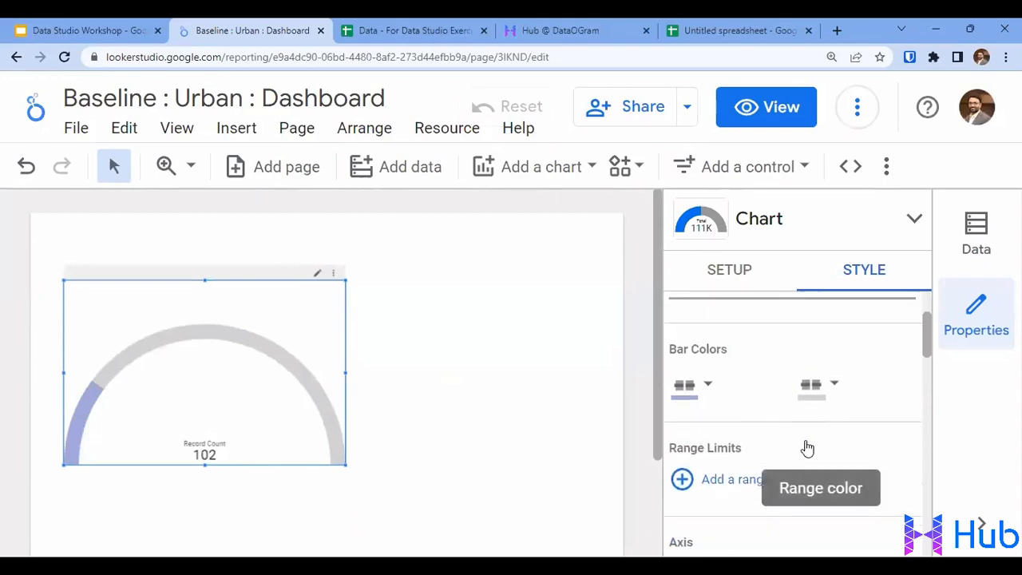
pyautogui.scroll(-3, 805, 445)
pyautogui.scroll(1, 804, 440)
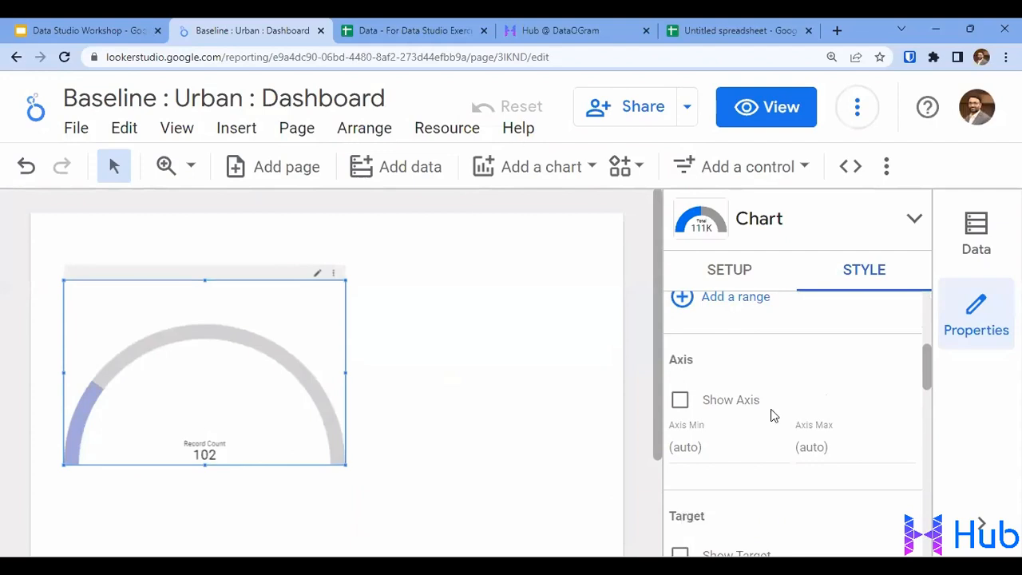
pyautogui.write('0')
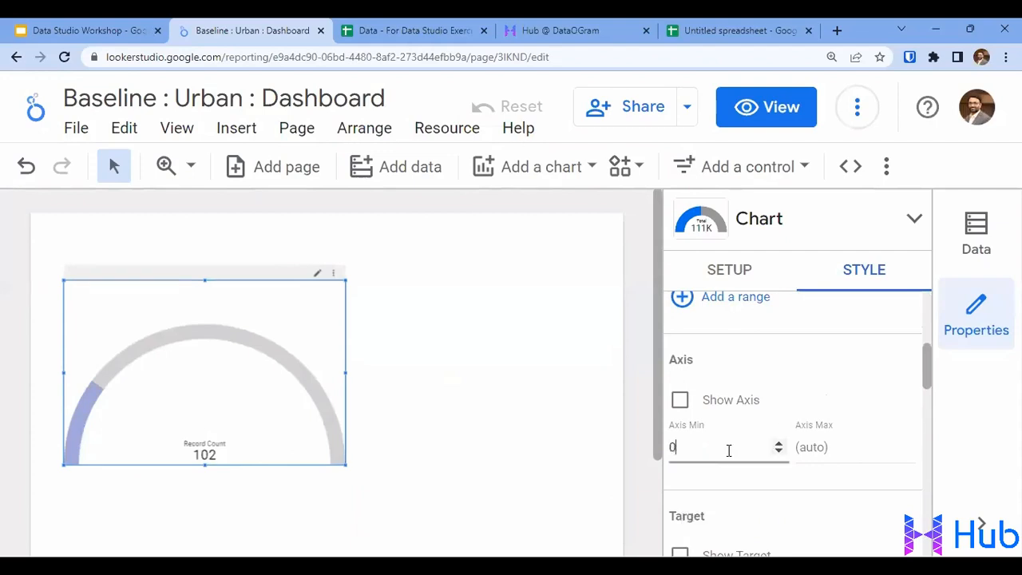
pyautogui.click(860, 452)
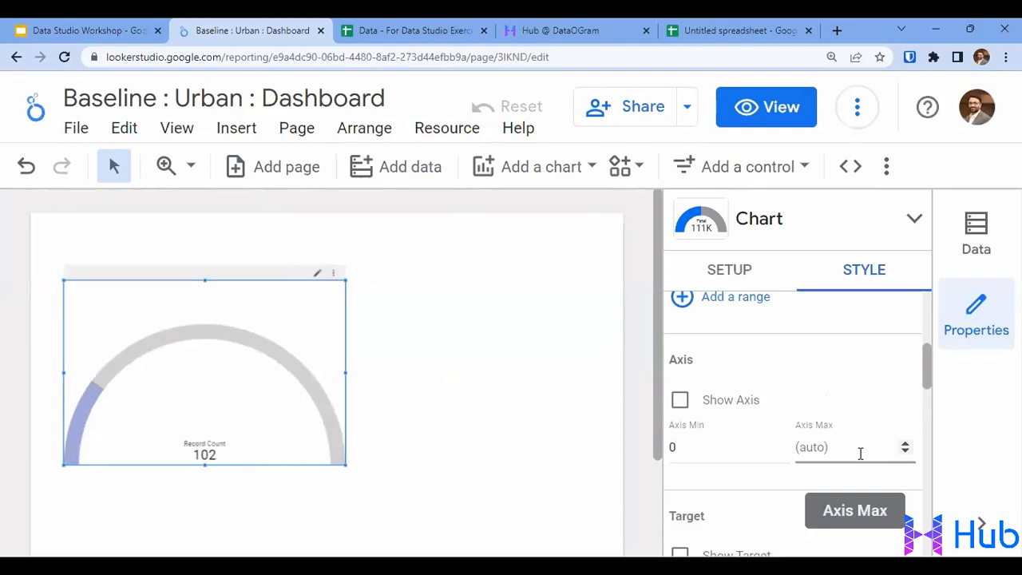
pyautogui.write('300')
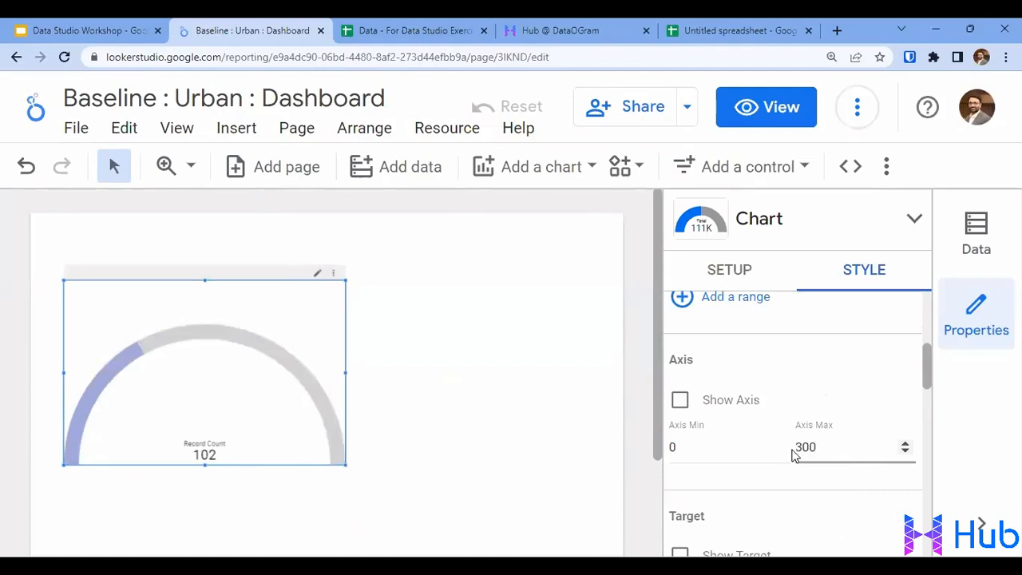
# Step: Show a target on the gauge and set its target value to 200
pyautogui.scroll(-2, 673, 504)
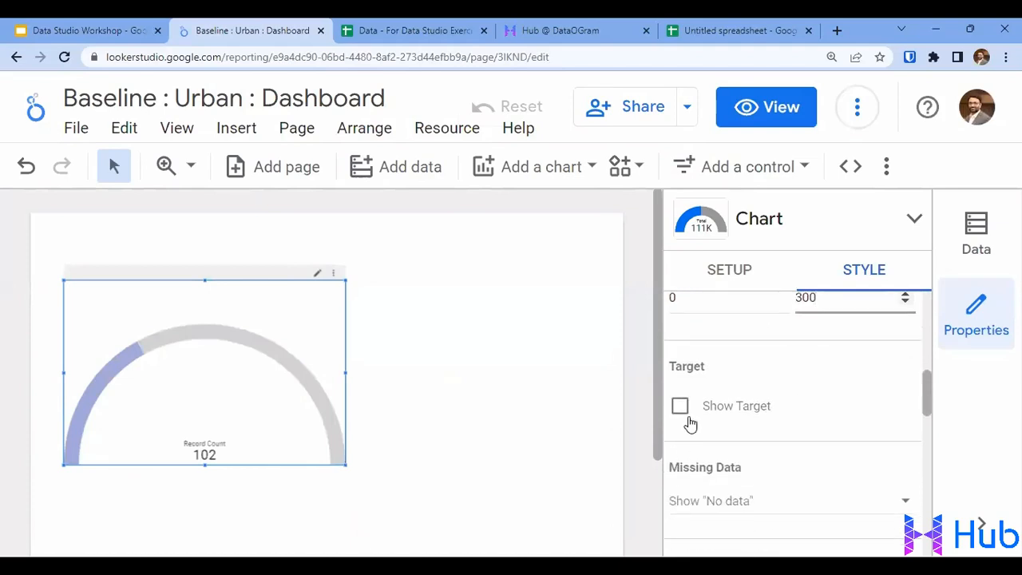
pyautogui.click(679, 409)
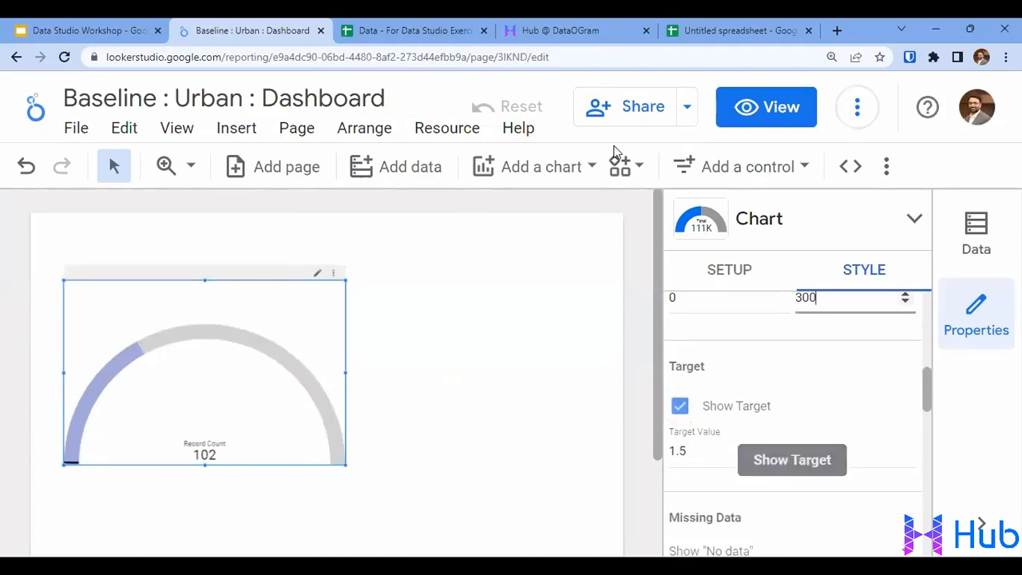
pyautogui.moveTo(689, 452); pyautogui.dragTo(651, 455)
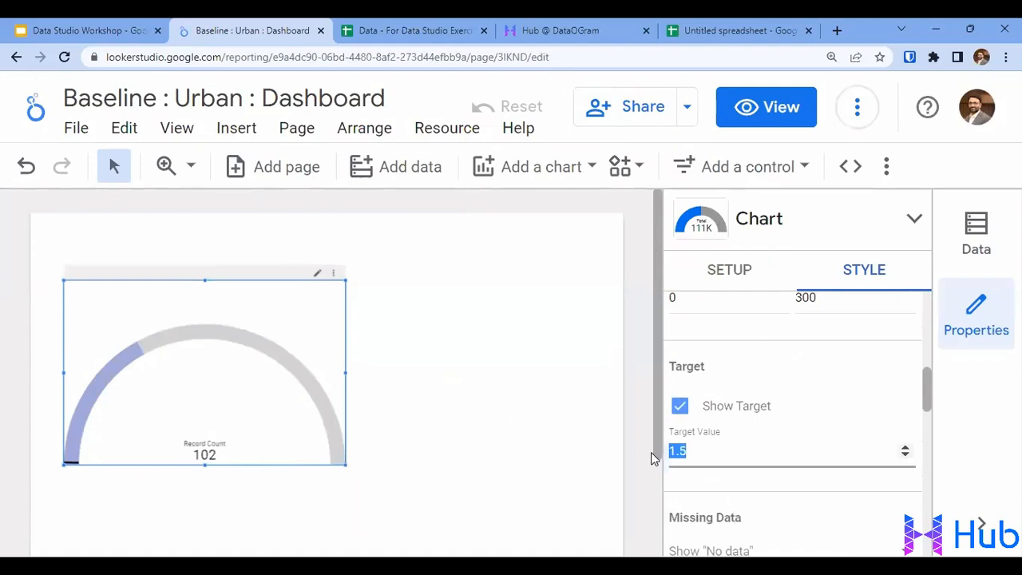
pyautogui.write('200')
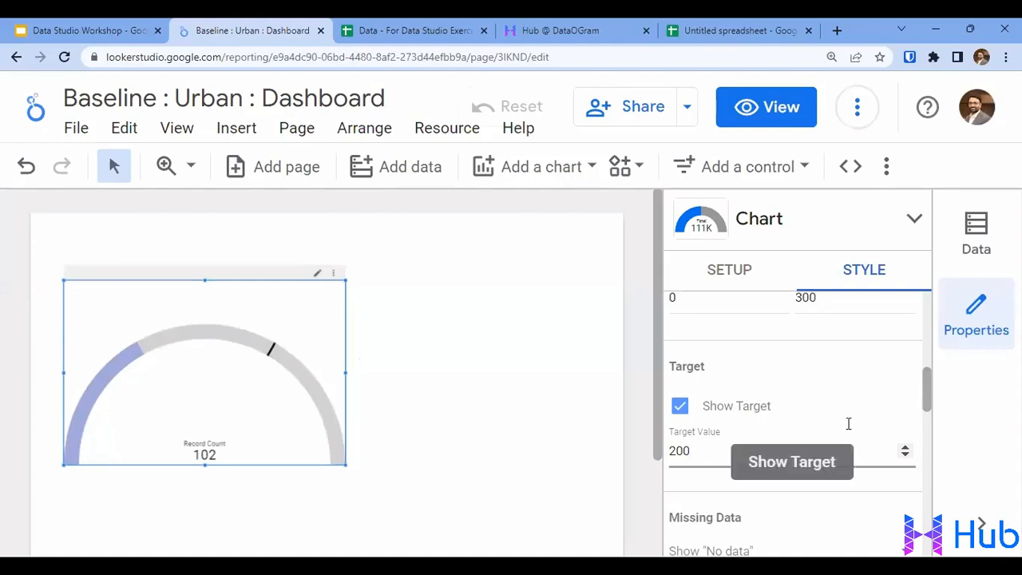
# Step: Set the font size of the gauge's labels to 48px
pyautogui.scroll(-2, 848, 426)
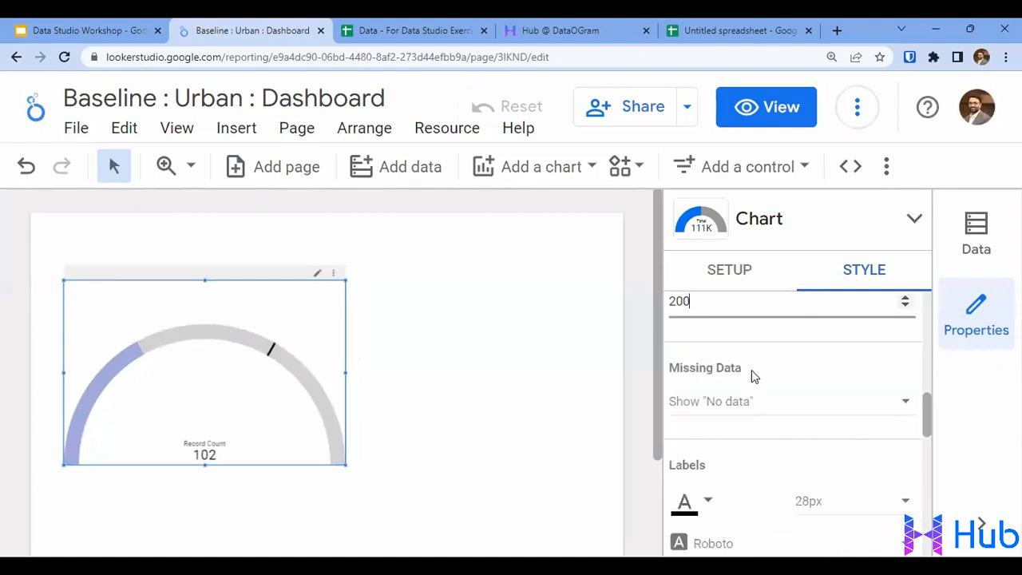
pyautogui.scroll(-1, 753, 372)
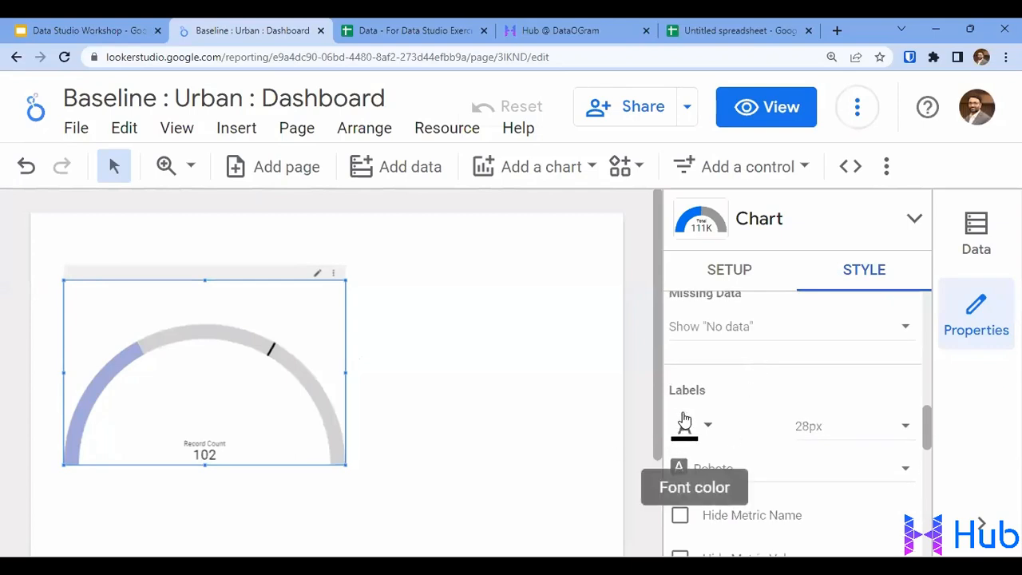
pyautogui.scroll(-2, 798, 419)
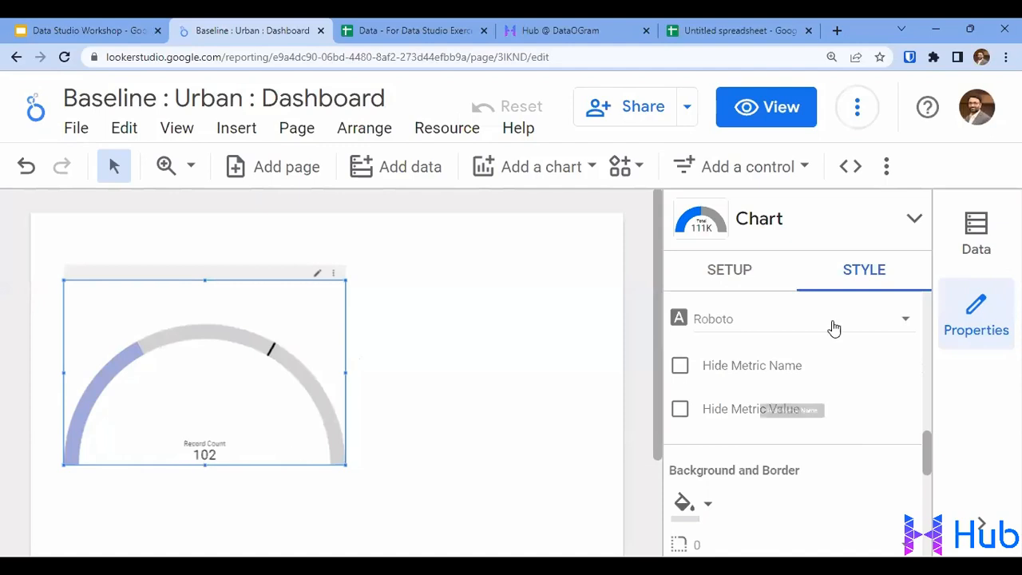
pyautogui.scroll(1, 831, 336)
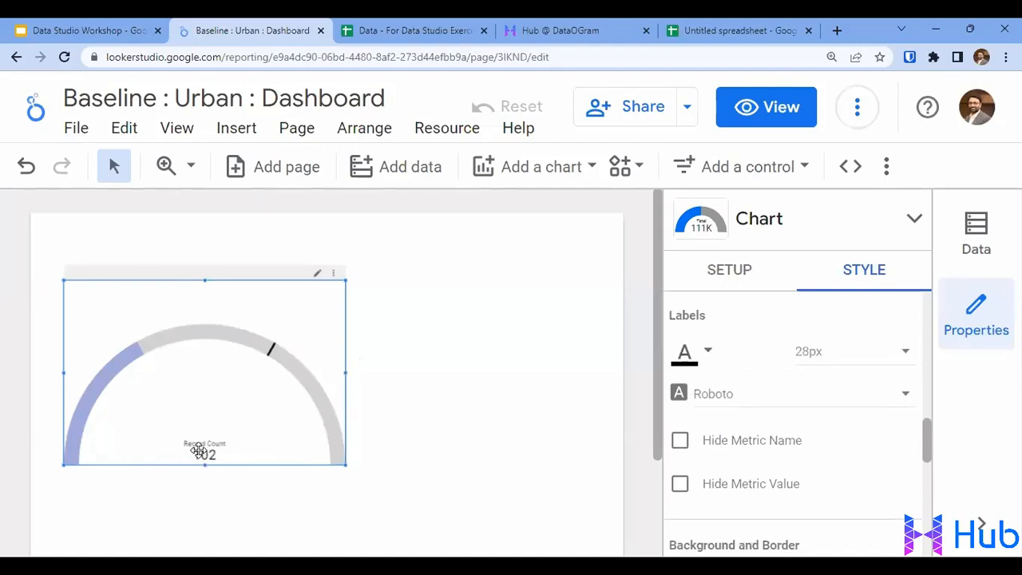
pyautogui.click(869, 360)
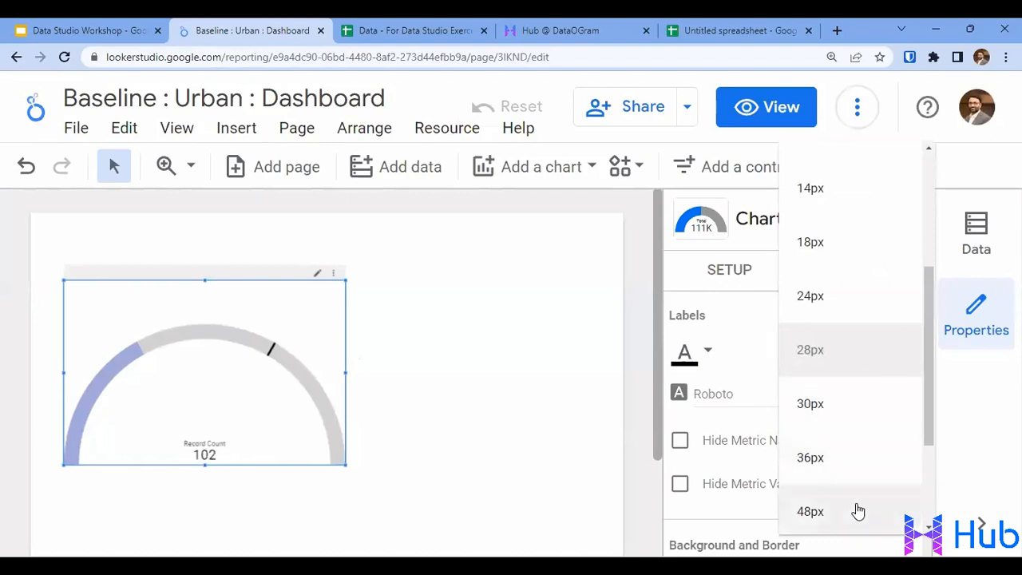
pyautogui.click(856, 509)
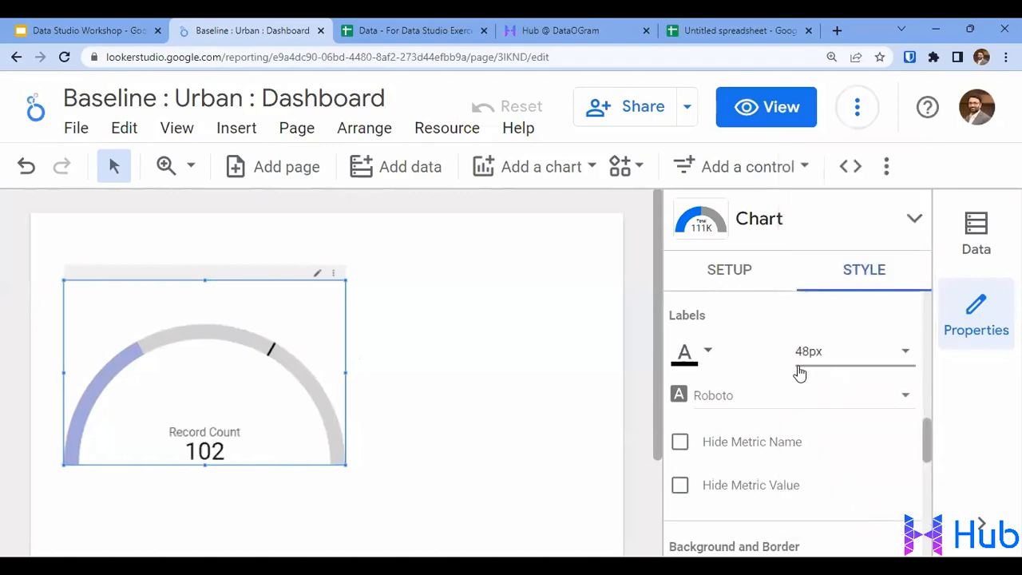
# Step: Set the gauge's background color to white
pyautogui.scroll(-1, 799, 373)
pyautogui.scroll(-2, 798, 373)
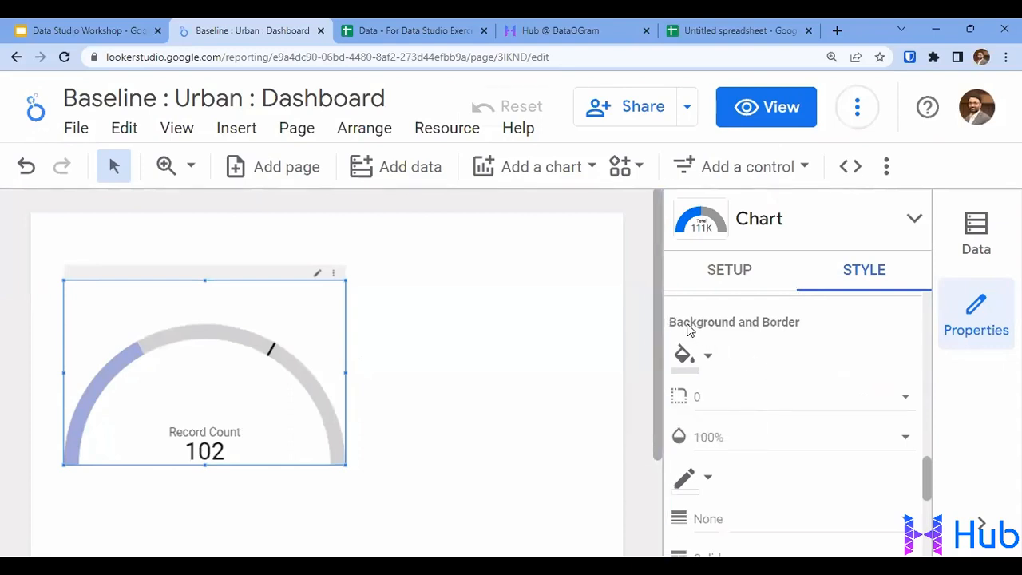
pyautogui.click(686, 361)
pyautogui.click(613, 330)
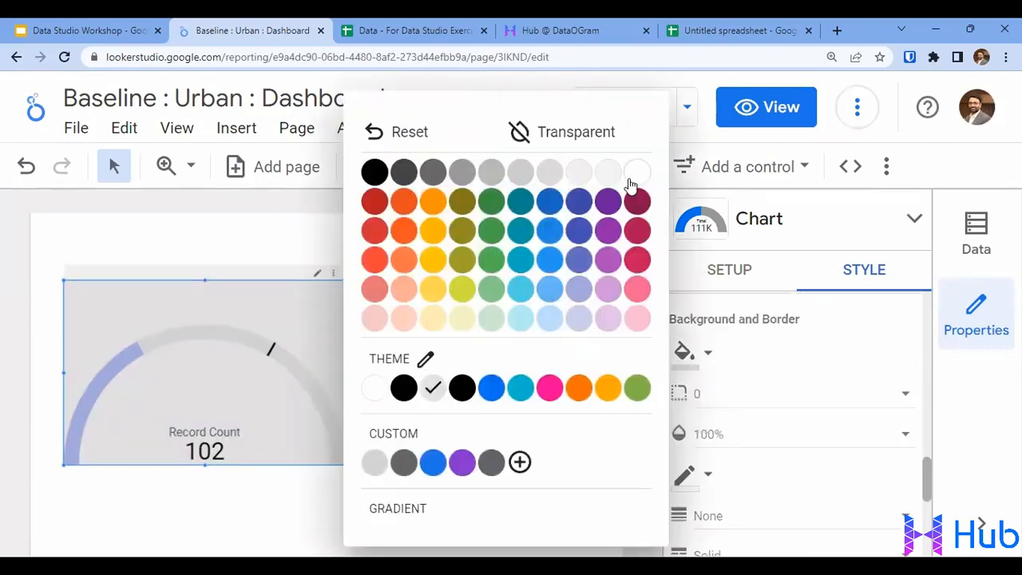
pyautogui.click(631, 182)
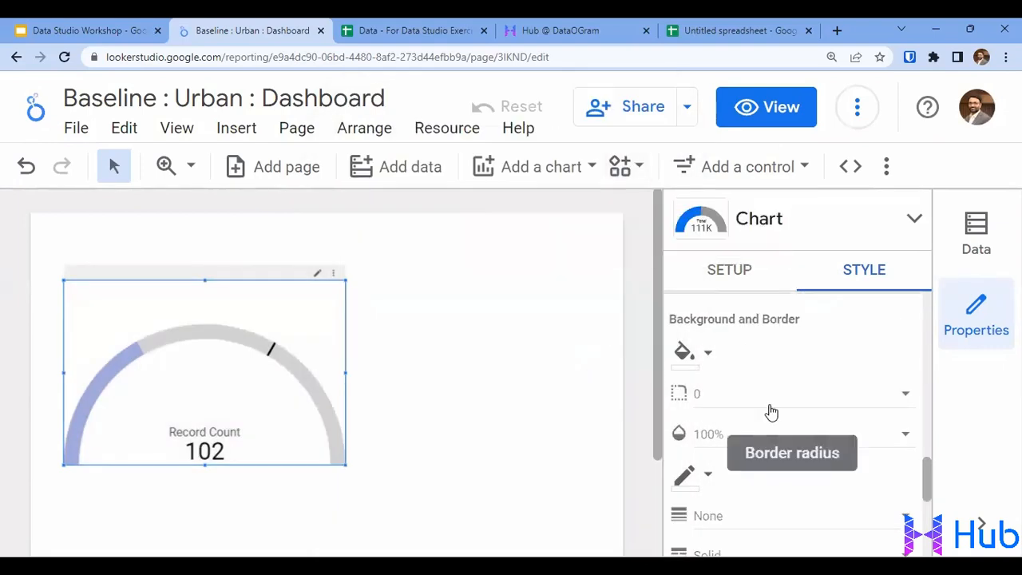
# Step: Give the gauge a solid dark gray border
pyautogui.click(691, 361)
pyautogui.click(725, 449)
pyautogui.scroll(-1, 711, 431)
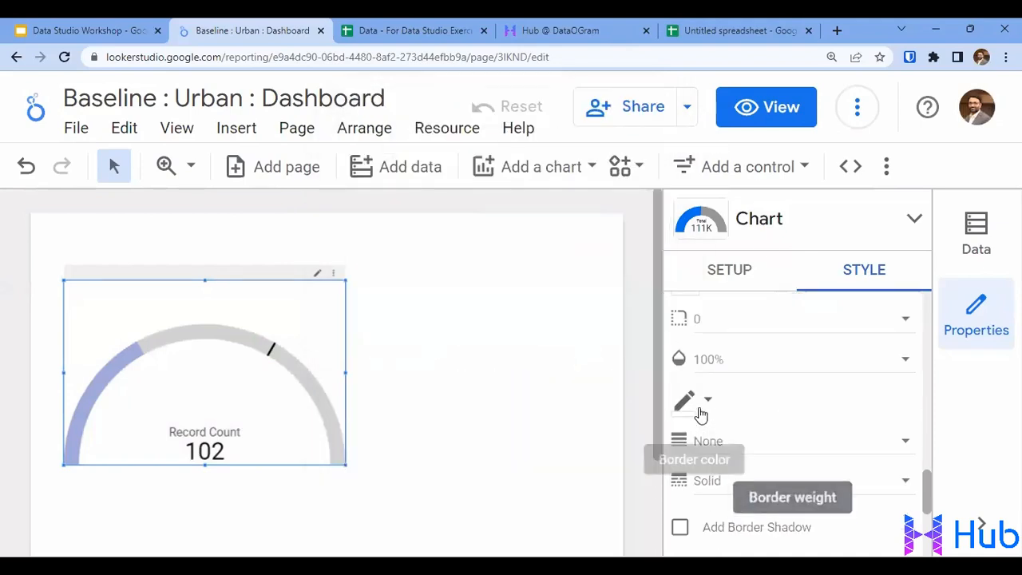
pyautogui.click(700, 409)
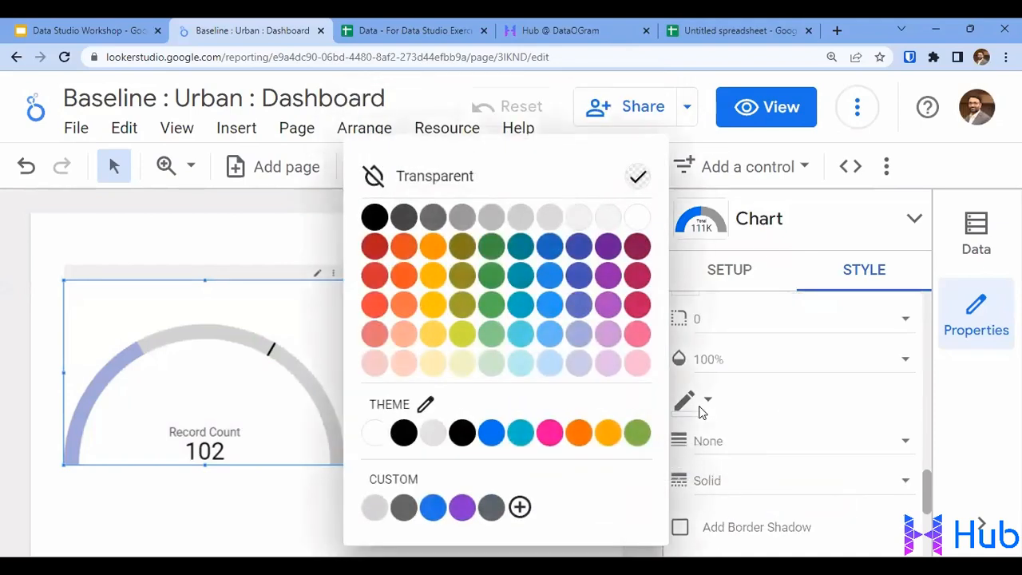
pyautogui.click(405, 219)
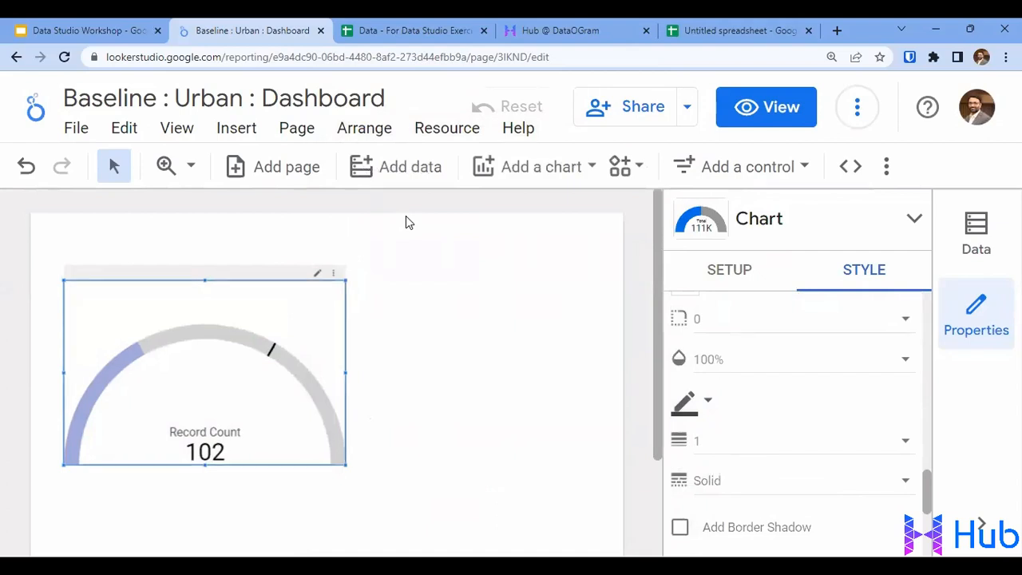
# Step: Try border weights of 2 and 4 on the gauge and preview the frame with the chart deselected
pyautogui.scroll(-2, 731, 465)
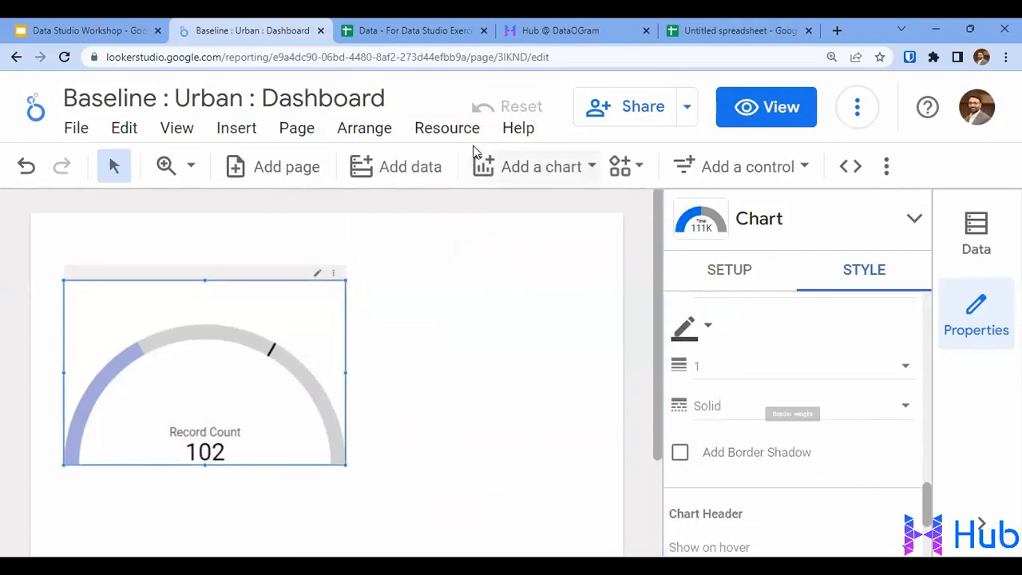
pyautogui.click(709, 367)
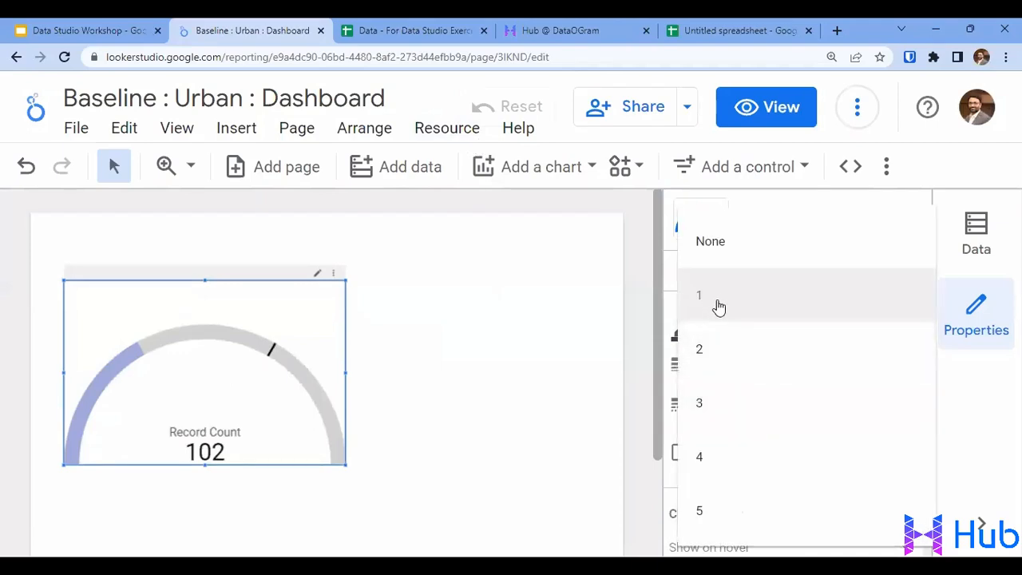
pyautogui.click(696, 351)
pyautogui.click(710, 368)
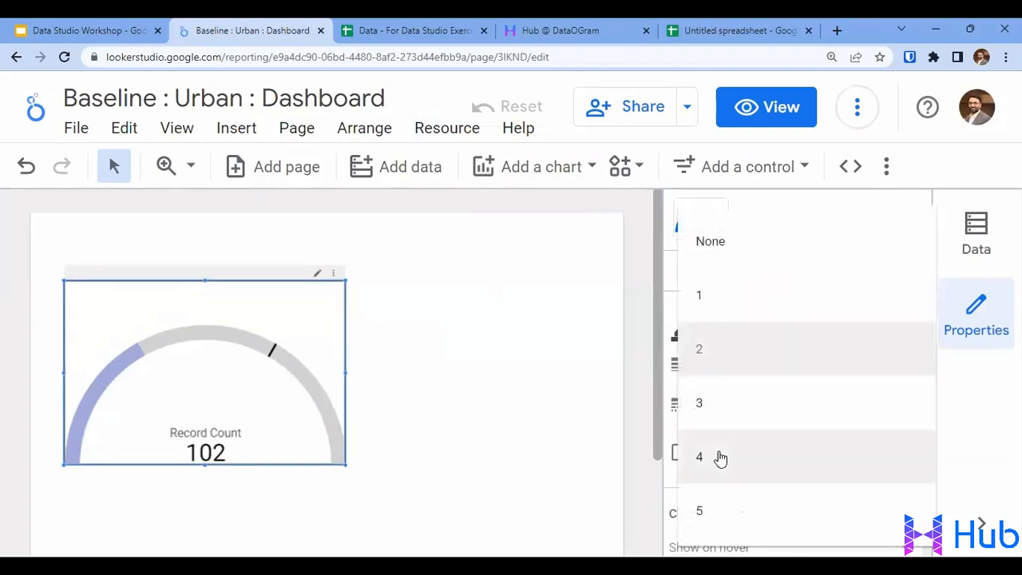
pyautogui.click(719, 456)
pyautogui.click(462, 459)
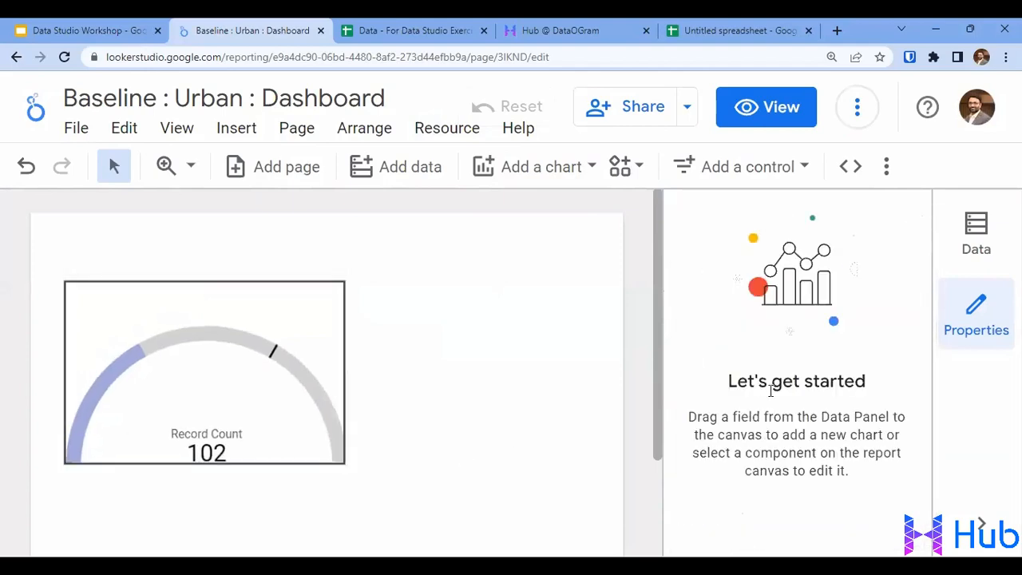
# Step: Set the gauge's border weight to 1
pyautogui.click(216, 370)
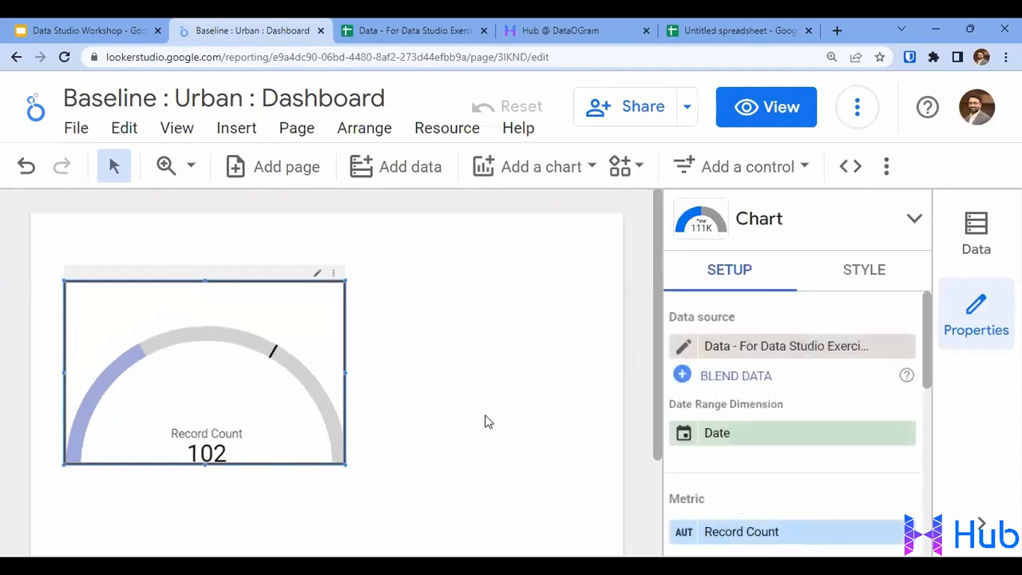
pyautogui.scroll(-2, 775, 407)
pyautogui.click(858, 269)
pyautogui.scroll(-10, 819, 423)
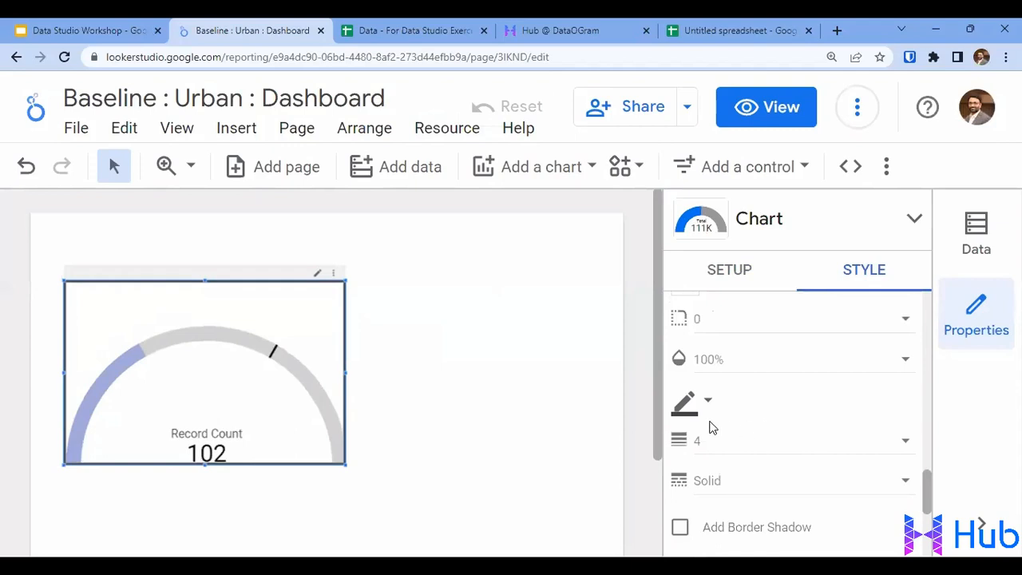
pyautogui.click(707, 441)
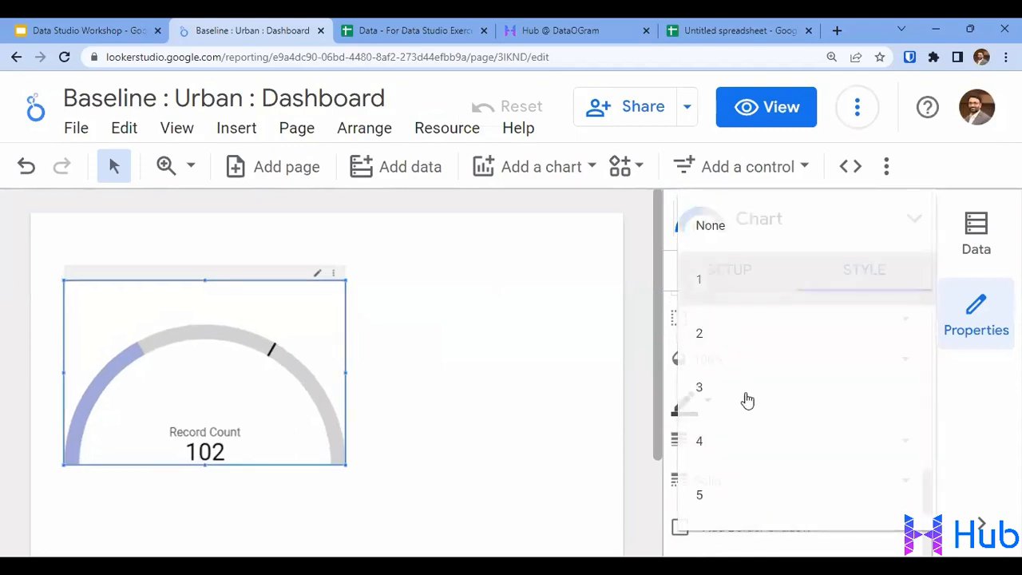
# Step: Add a border shadow to the gauge and reset the browser zoom with the chart settings hidden
pyautogui.scroll(-1, 749, 451)
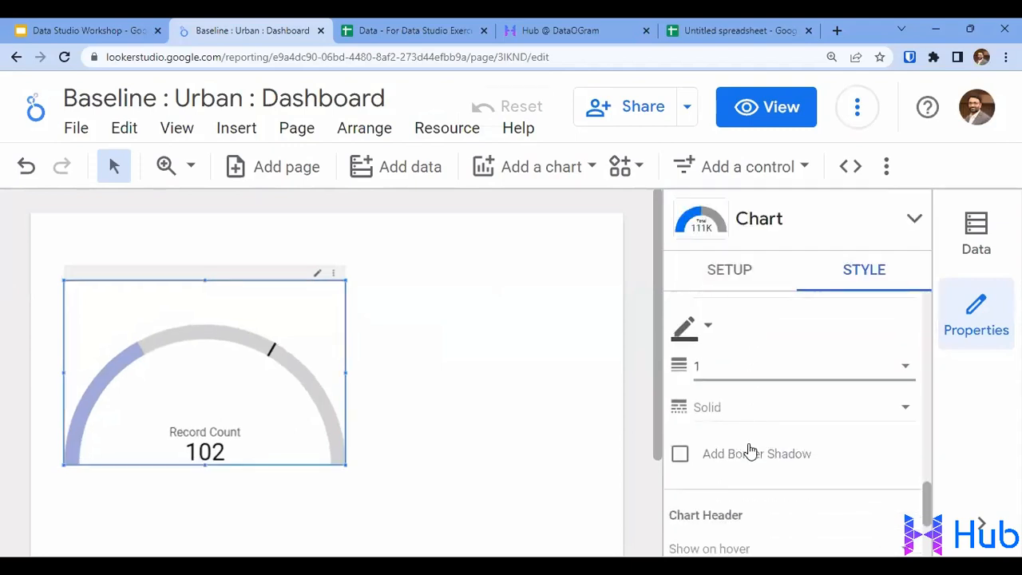
pyautogui.click(679, 455)
pyautogui.click(412, 456)
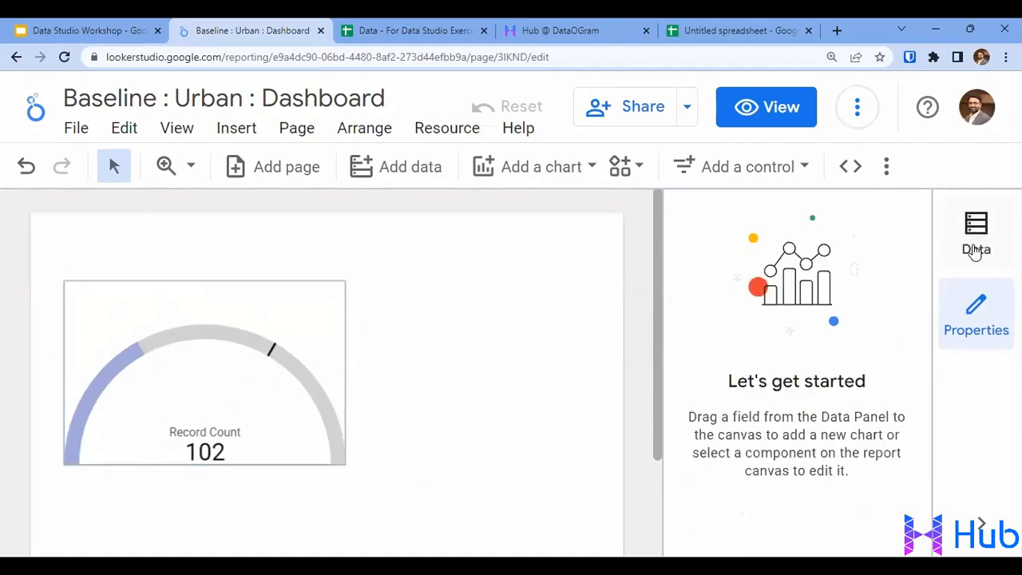
pyautogui.click(975, 316)
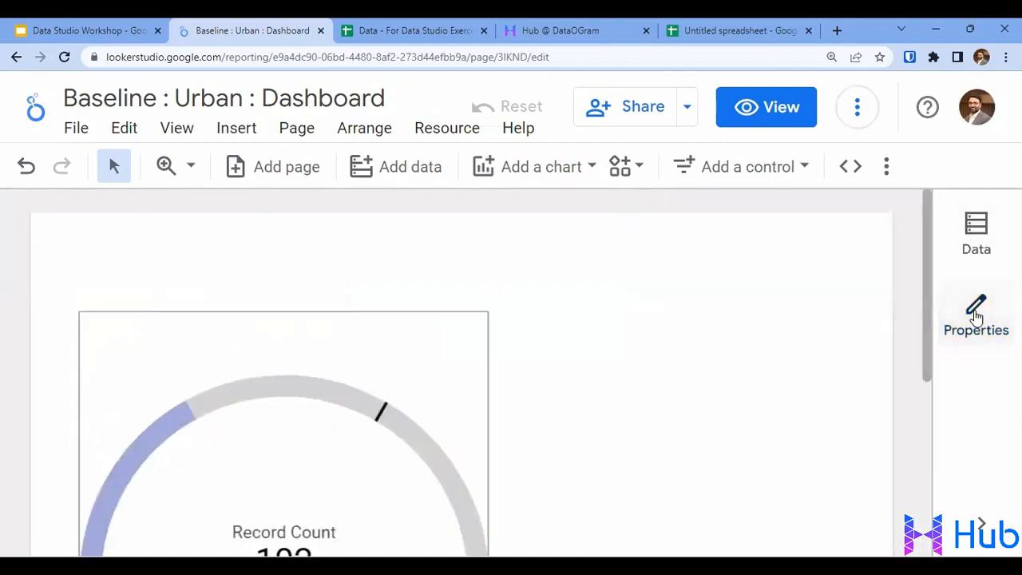
pyautogui.hotkey('ctrl', '0')
# Step: Check the State and District columns in the Data - For Data Studio Exercise sheet and return to the report
pyautogui.hotkey('ctrl', 'Tab')
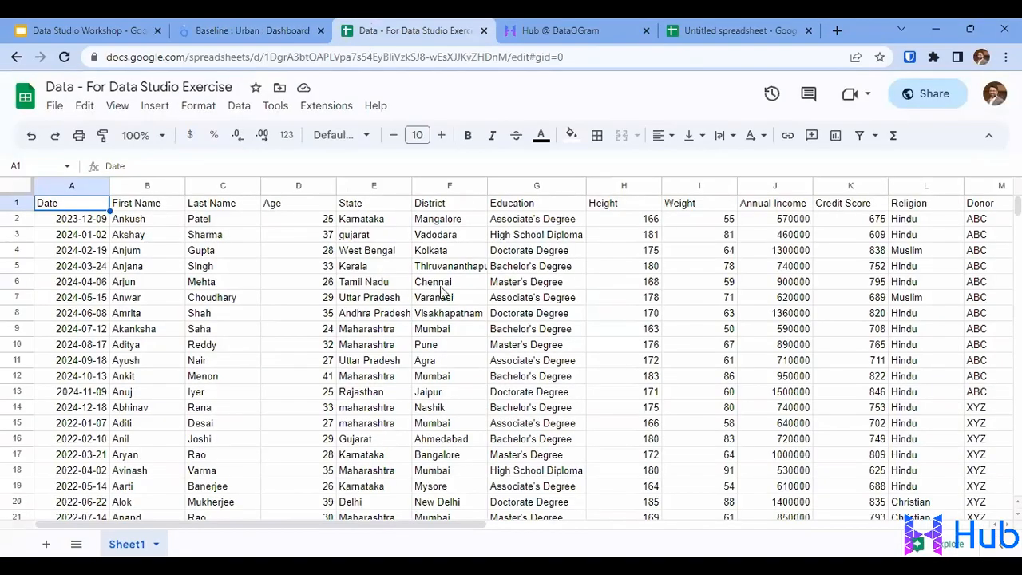
pyautogui.click(424, 272)
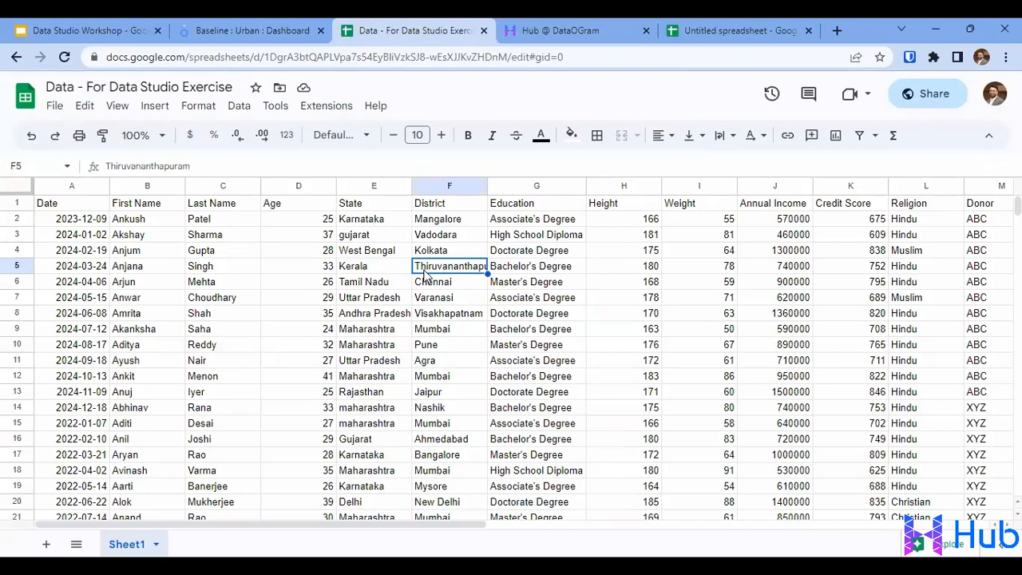
pyautogui.click(293, 26)
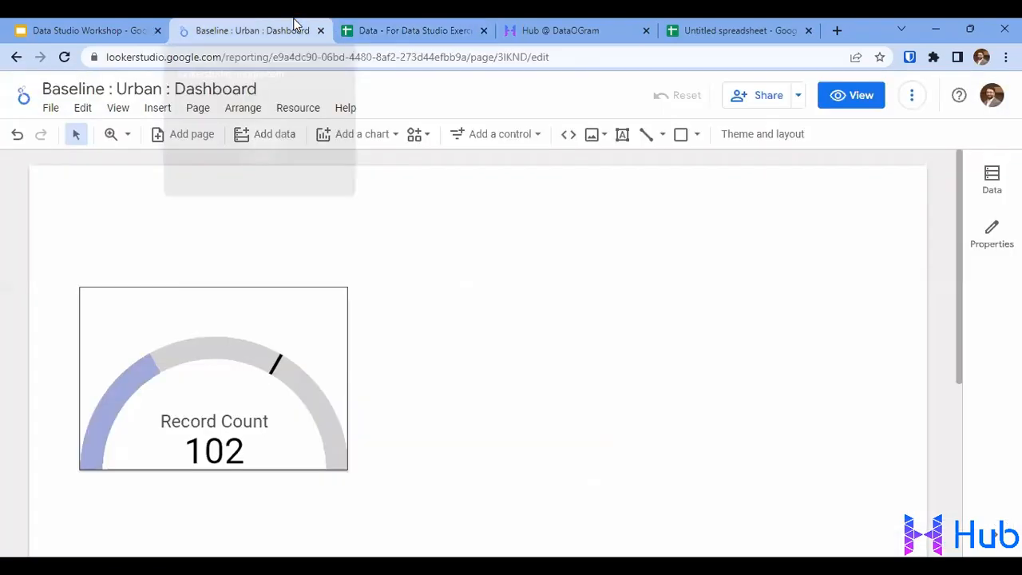
# Step: Add a treemap beside the gauge, aligned with its upper edge, and enlarge it toward the page's far side
pyautogui.click(349, 133)
pyautogui.scroll(-5, 438, 322)
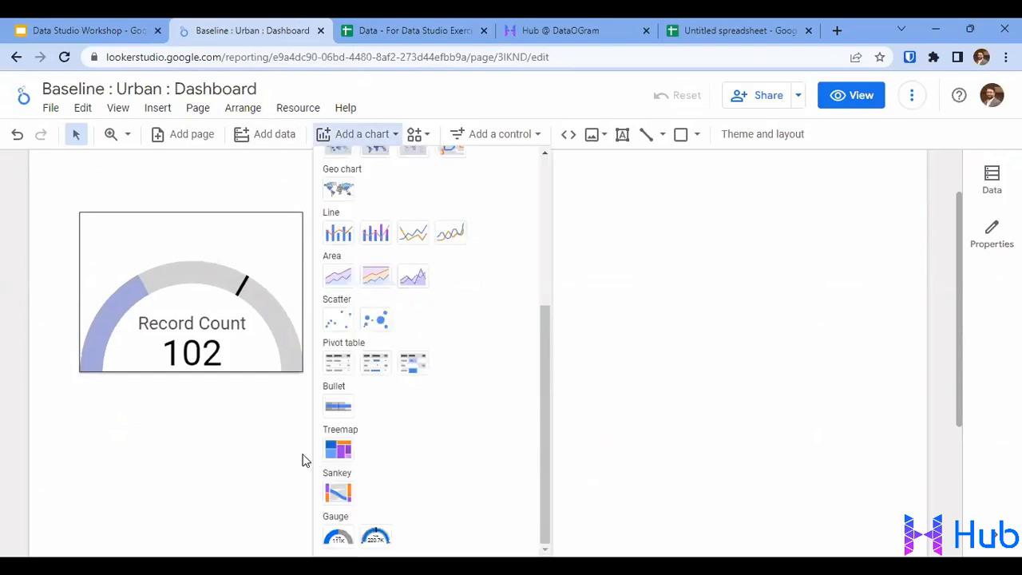
pyautogui.click(338, 449)
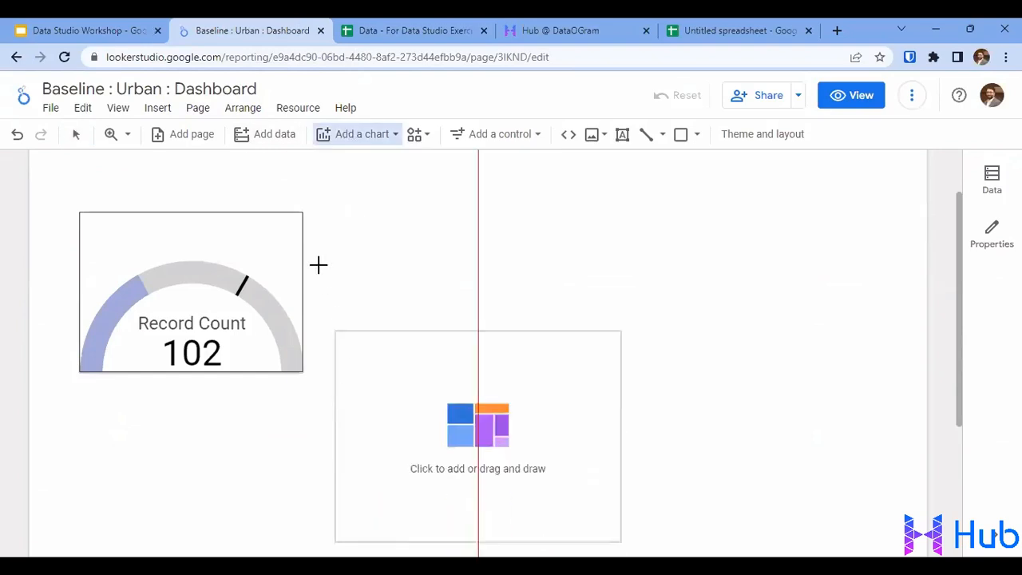
pyautogui.click(324, 214)
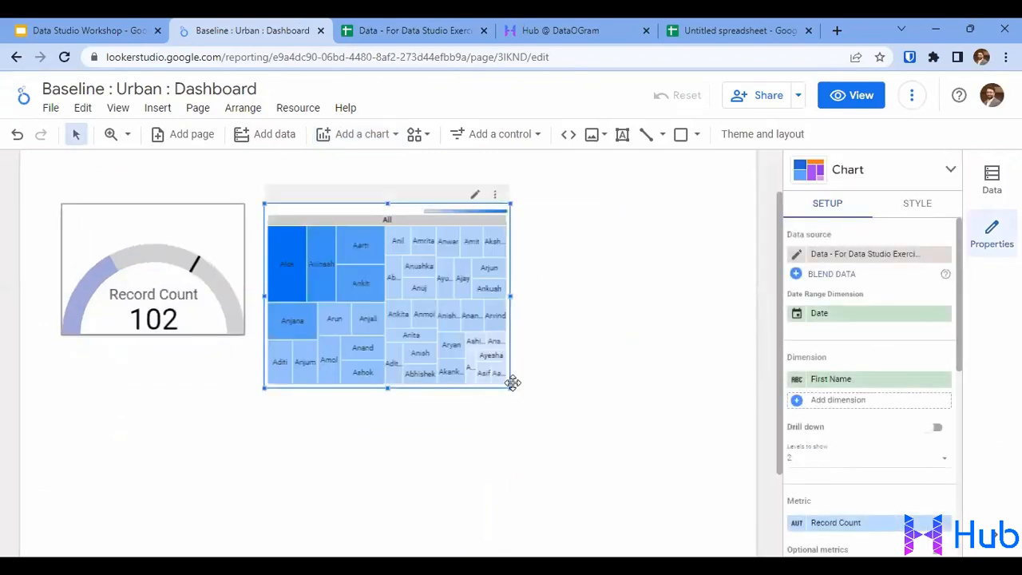
pyautogui.moveTo(511, 387); pyautogui.dragTo(670, 476)
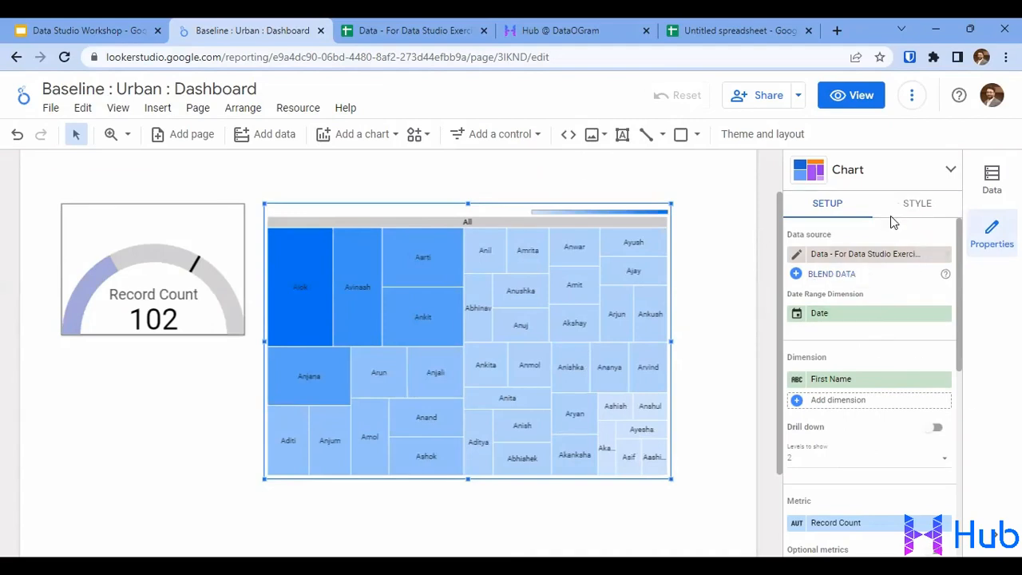
# Step: Set the treemap's dimension to State and add District as its second dimension
pyautogui.scroll(-1, 838, 375)
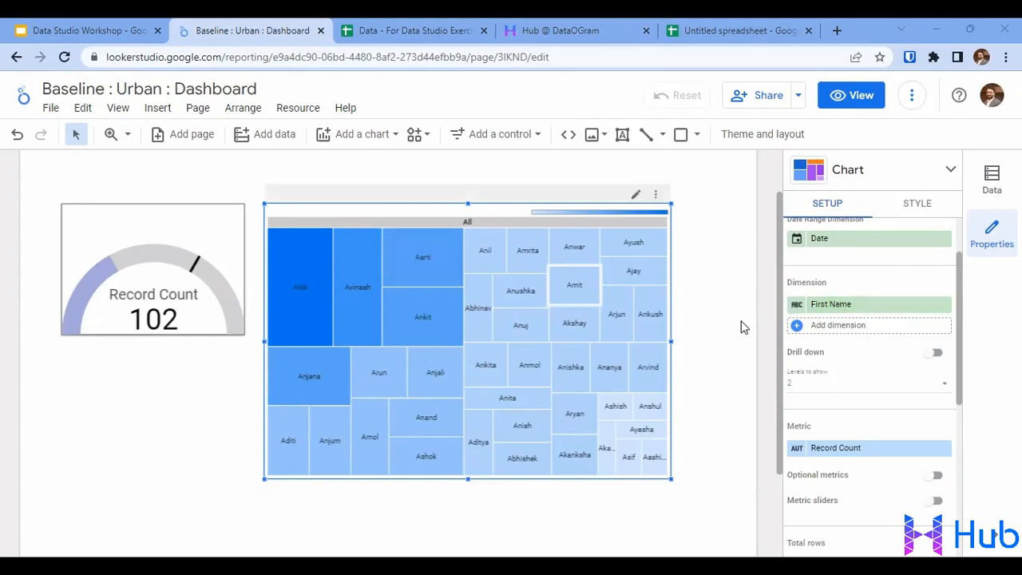
pyautogui.click(838, 305)
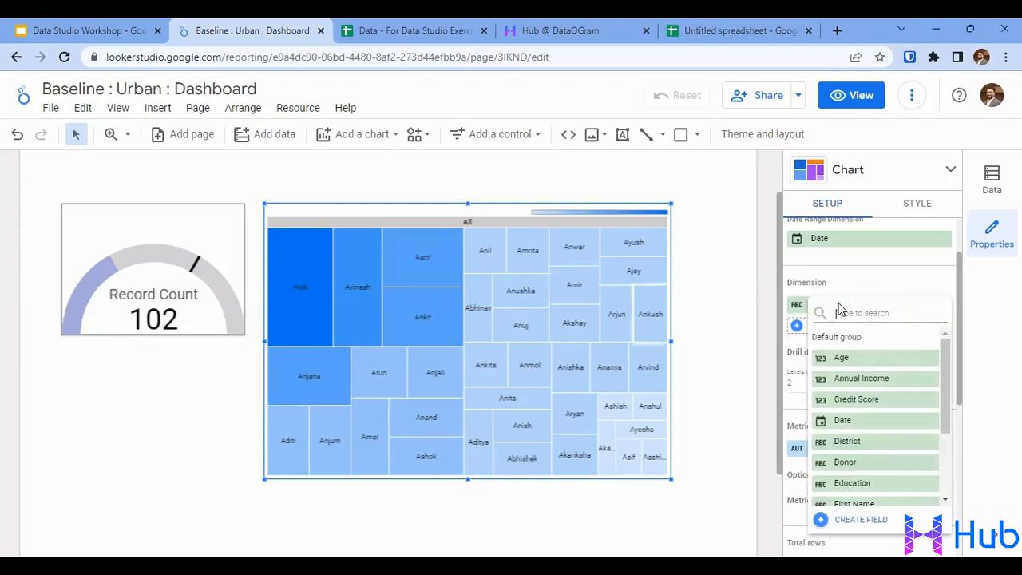
pyautogui.write('stat')
pyautogui.click(848, 358)
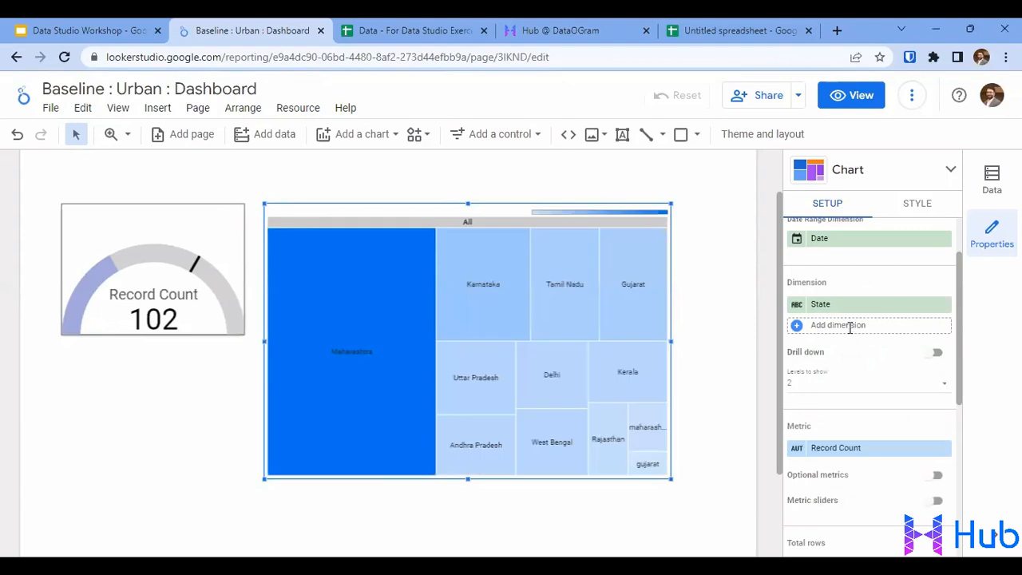
pyautogui.click(849, 326)
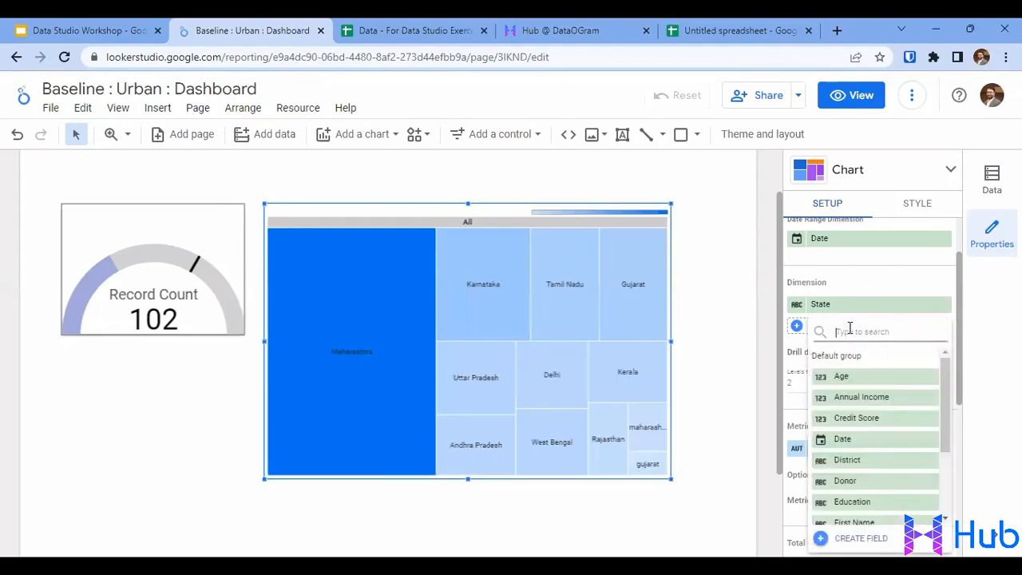
pyautogui.write('distric')
pyautogui.click(858, 376)
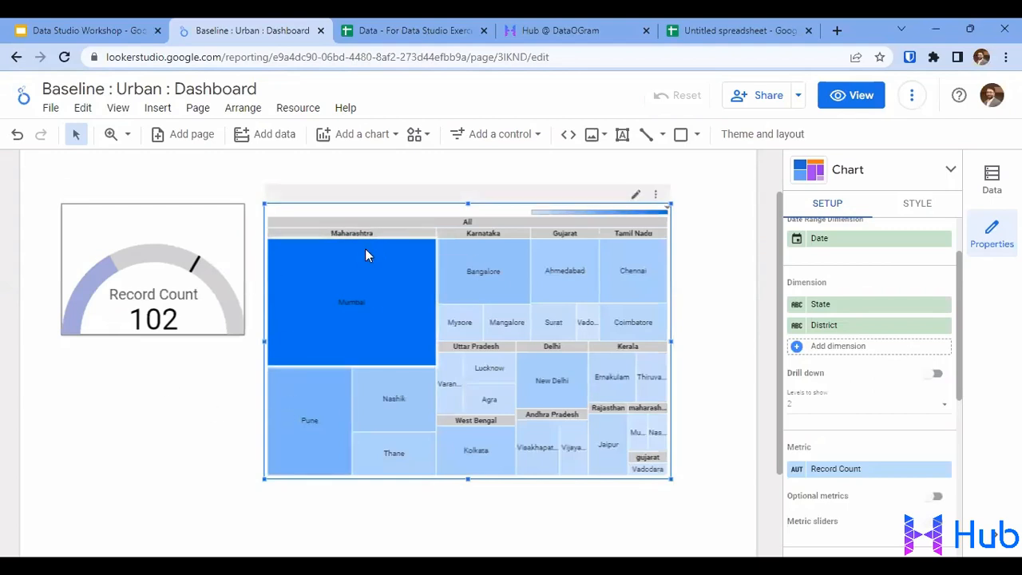
# Step: Review the treemap's available metric fields, row limit, date range and filter settings
pyautogui.moveTo(346, 253)
pyautogui.scroll(-1, 855, 353)
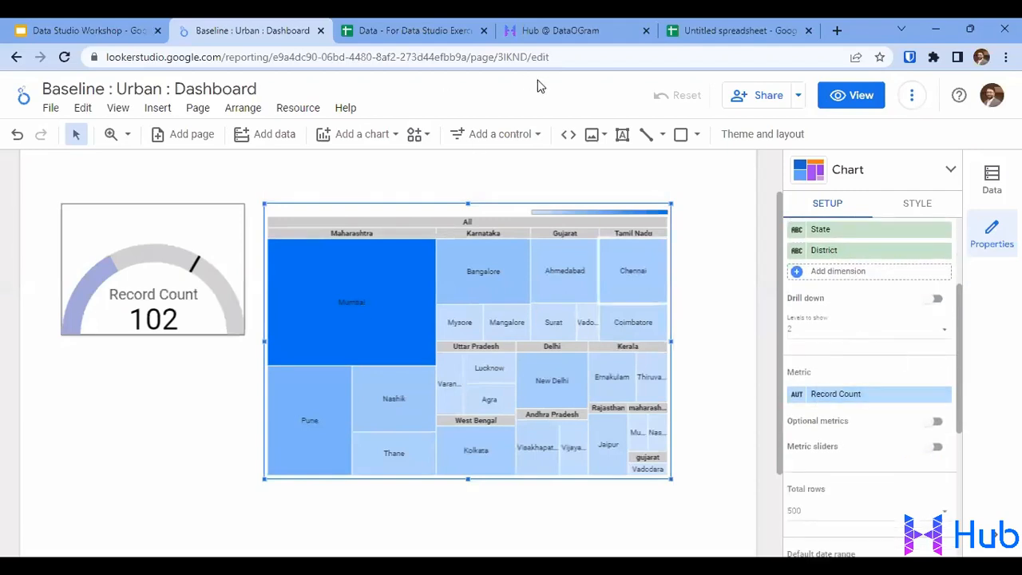
pyautogui.click(836, 393)
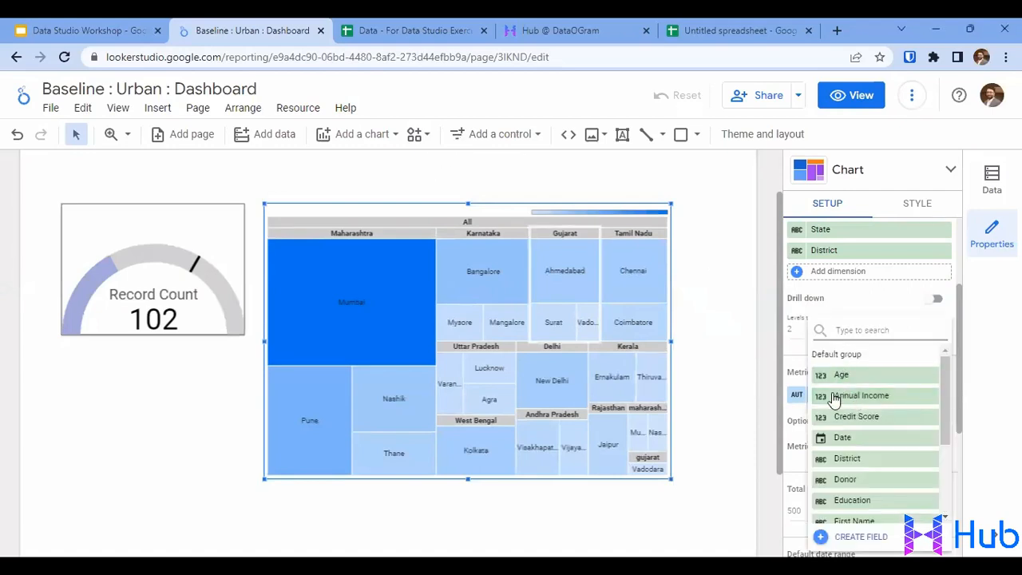
pyautogui.click(821, 296)
pyautogui.scroll(-3, 835, 427)
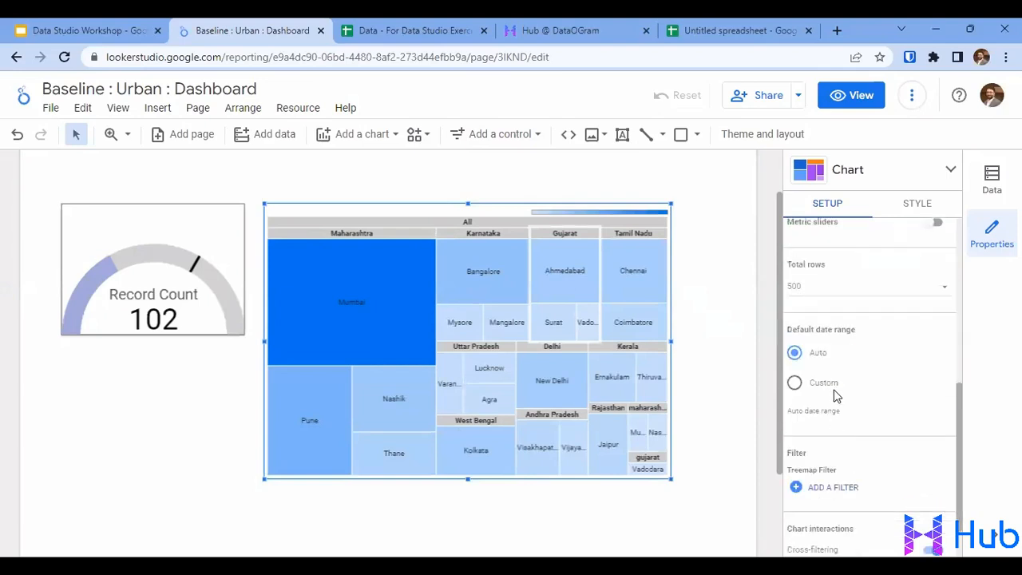
pyautogui.scroll(5, 838, 399)
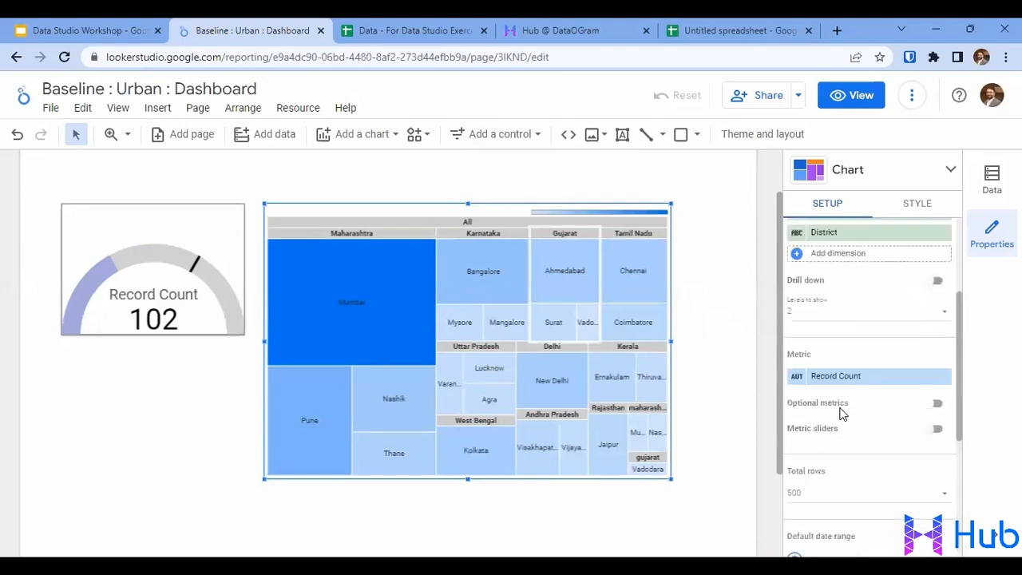
# Step: Change the treemap's maximum-value color to the lightest purple
pyautogui.click(914, 206)
pyautogui.scroll(2, 838, 343)
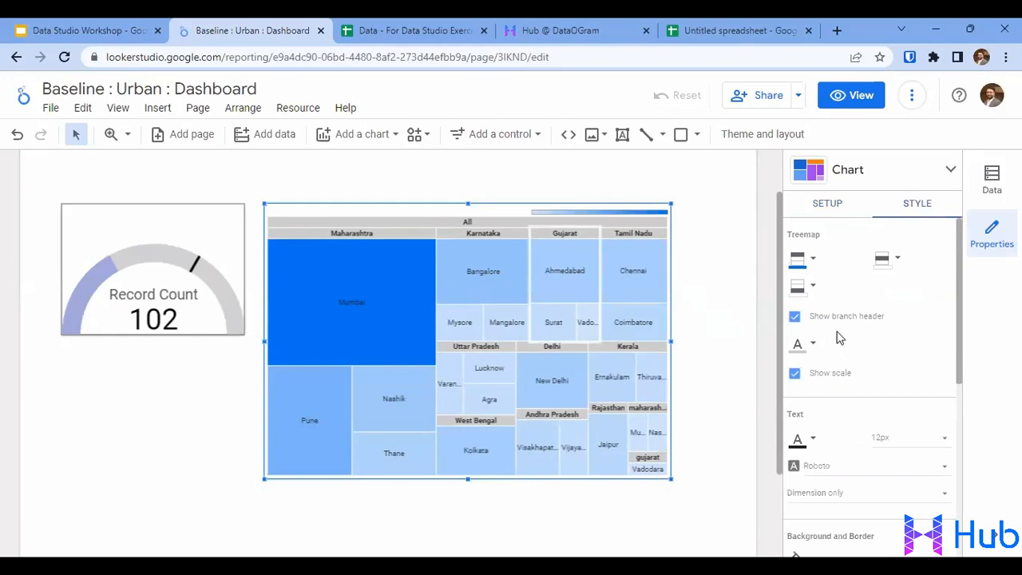
pyautogui.click(816, 260)
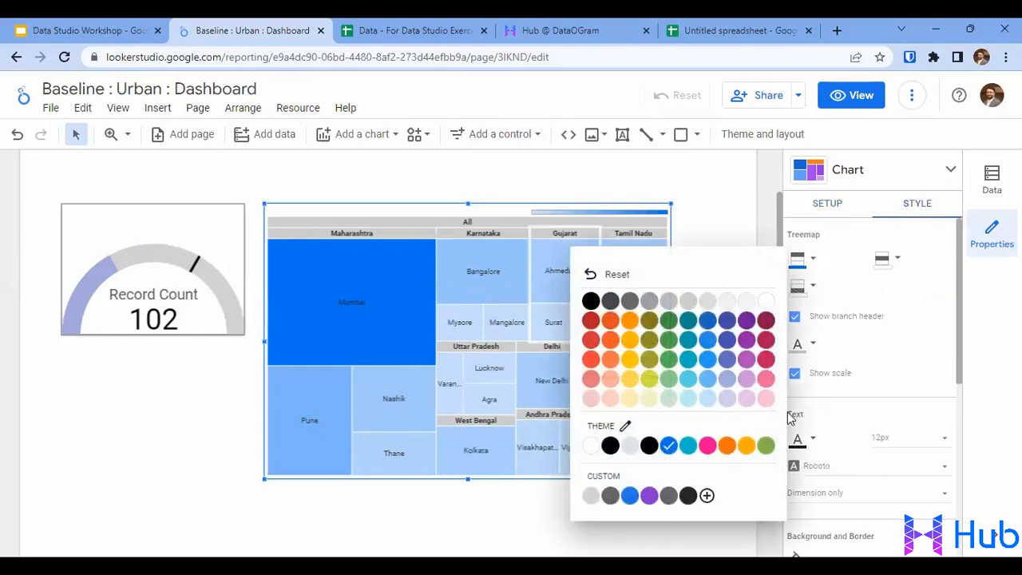
pyautogui.click(745, 403)
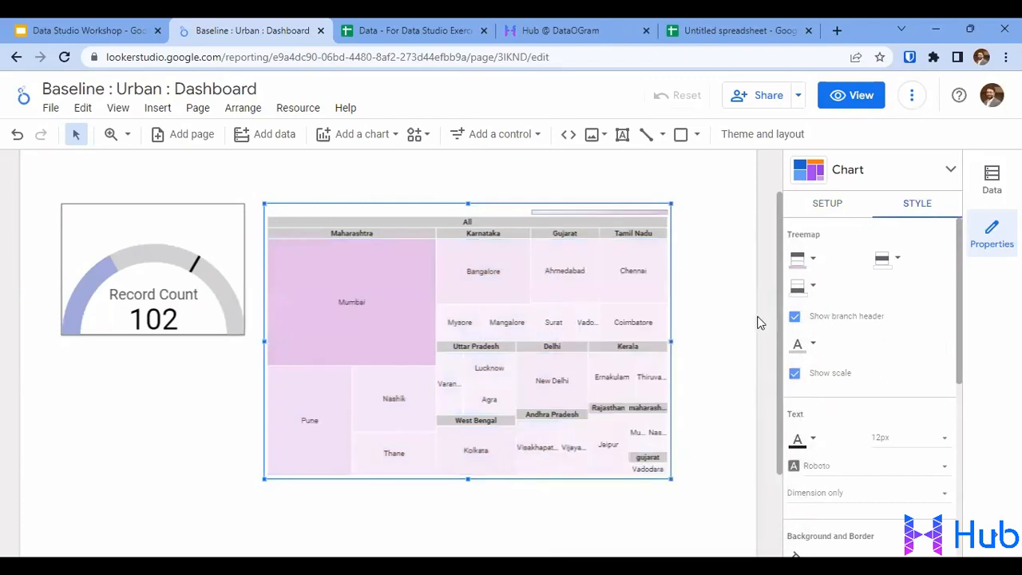
# Step: Change the treemap's maximum-value color to light blue
pyautogui.click(802, 286)
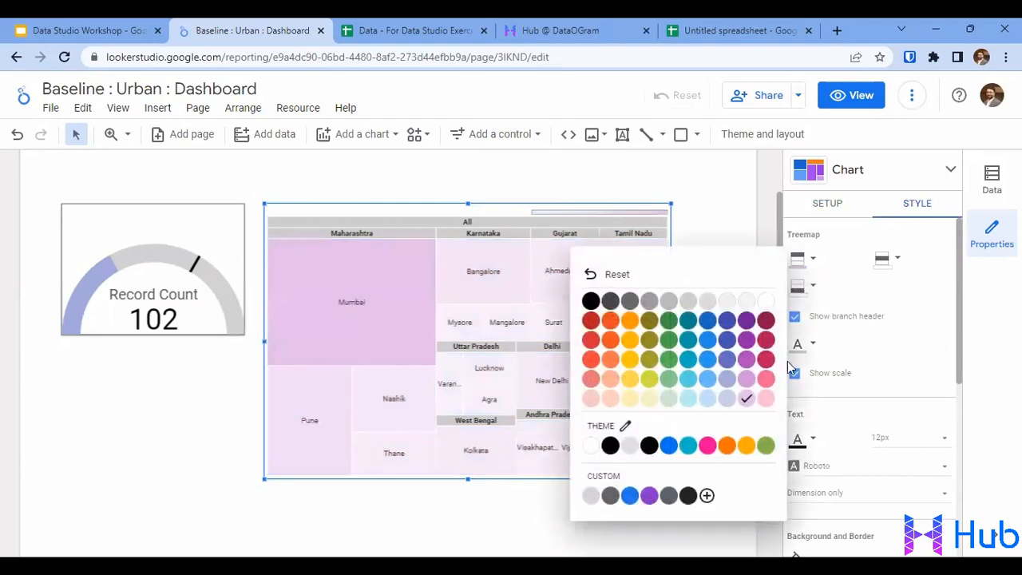
pyautogui.click(706, 384)
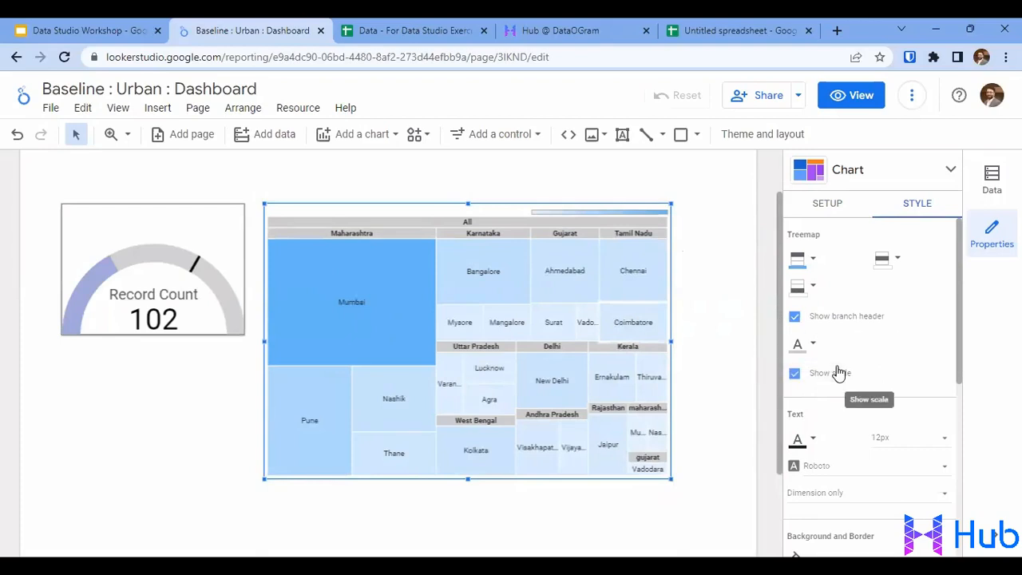
pyautogui.scroll(-1, 838, 373)
pyautogui.scroll(1, 838, 365)
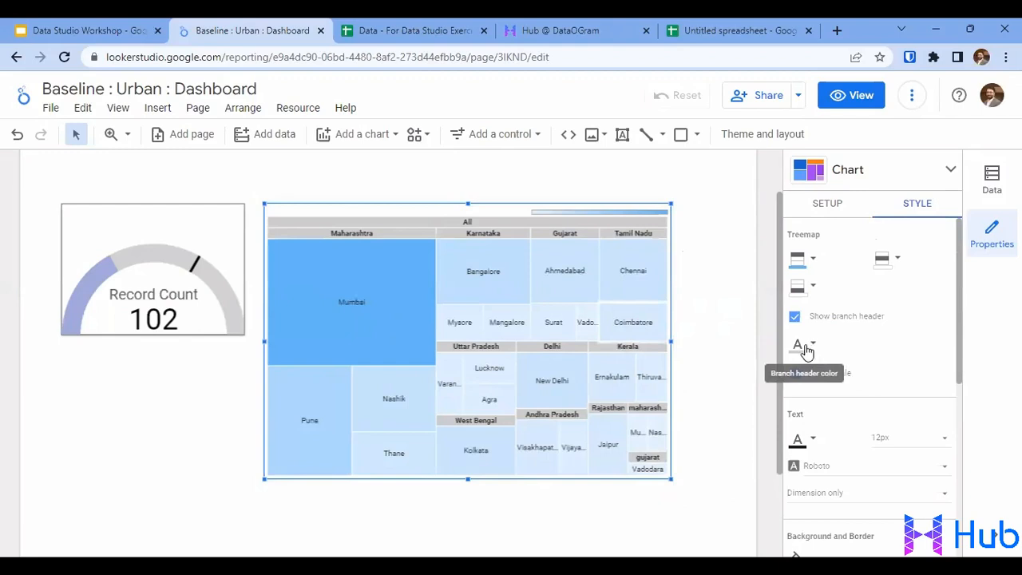
# Step: Try dark magenta as the treemap's branch header color, and replace it with bright blue
pyautogui.click(802, 348)
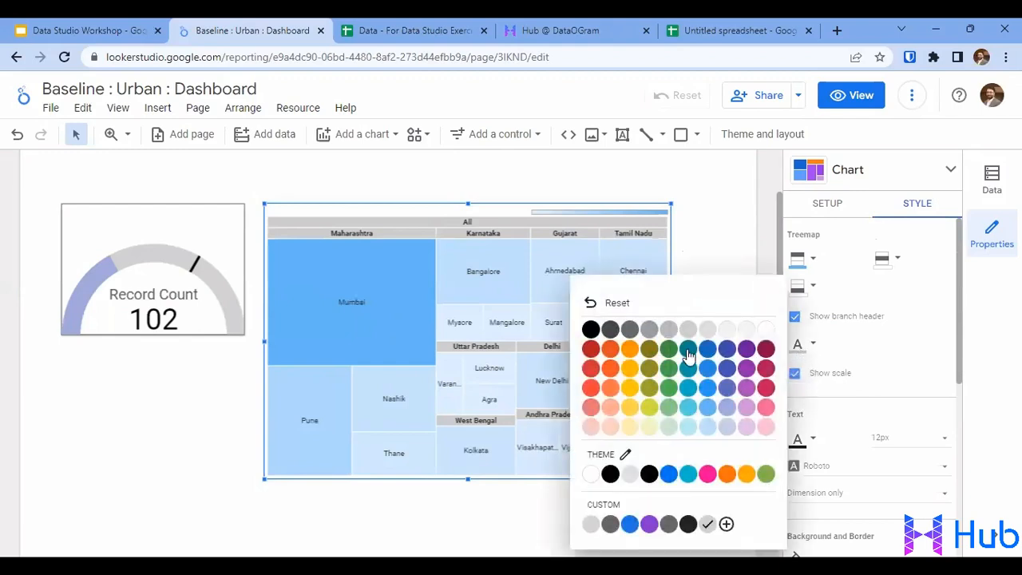
pyautogui.click(765, 352)
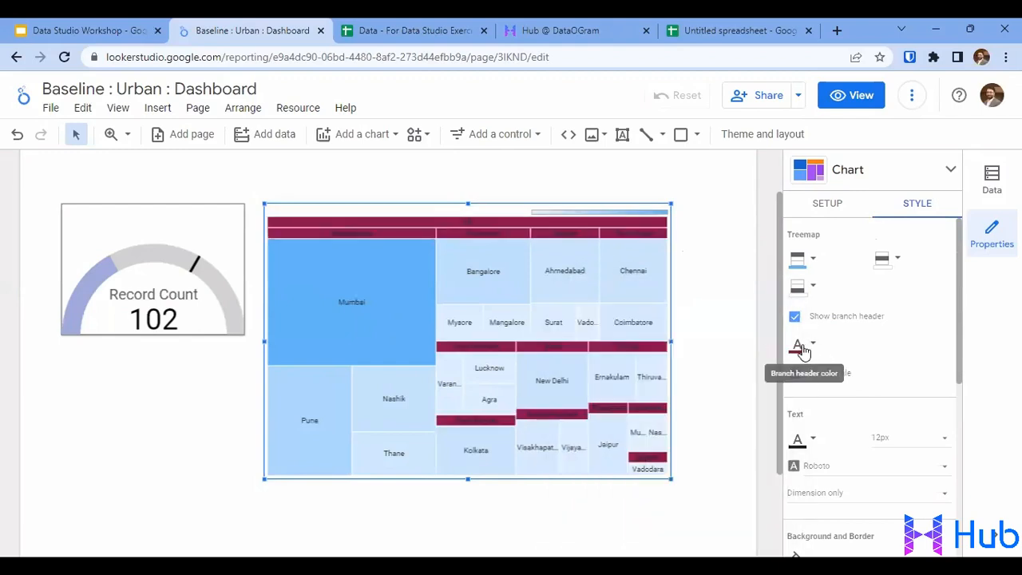
pyautogui.click(802, 348)
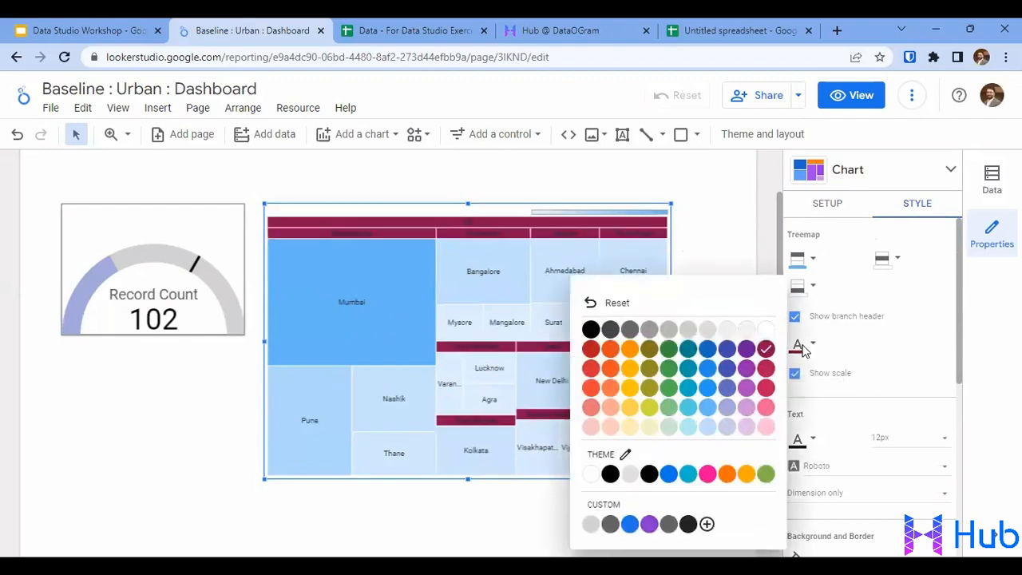
pyautogui.click(590, 303)
# Step: Try a 14px font size for the treemap's text and return it to 12px
pyautogui.scroll(-1, 878, 344)
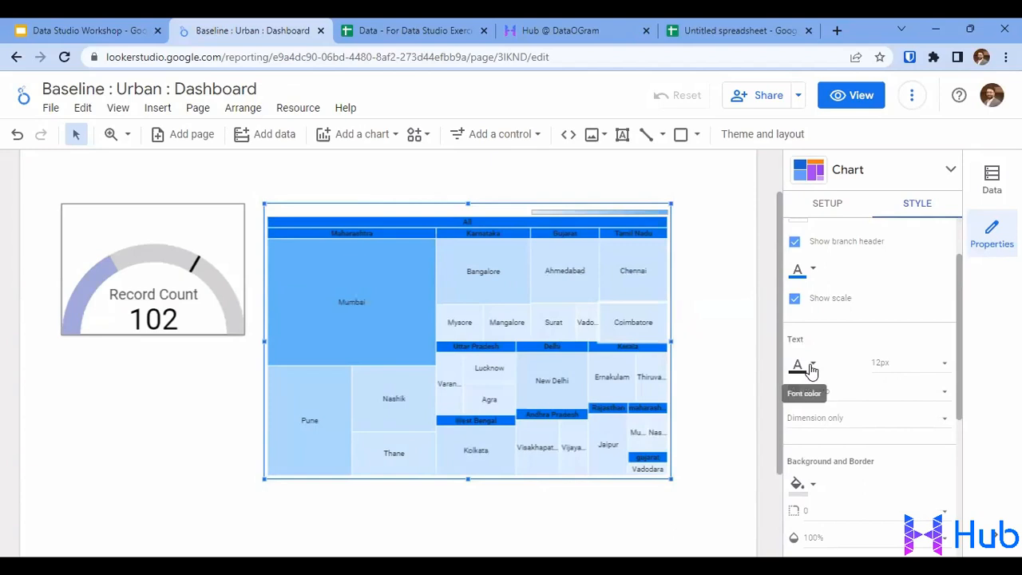
pyautogui.click(939, 365)
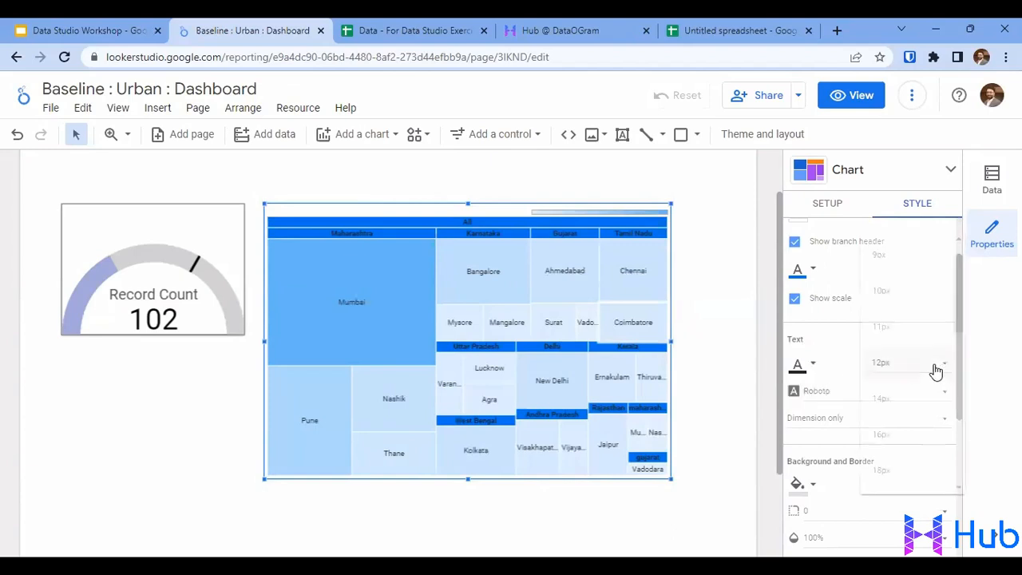
pyautogui.click(895, 398)
pyautogui.click(903, 367)
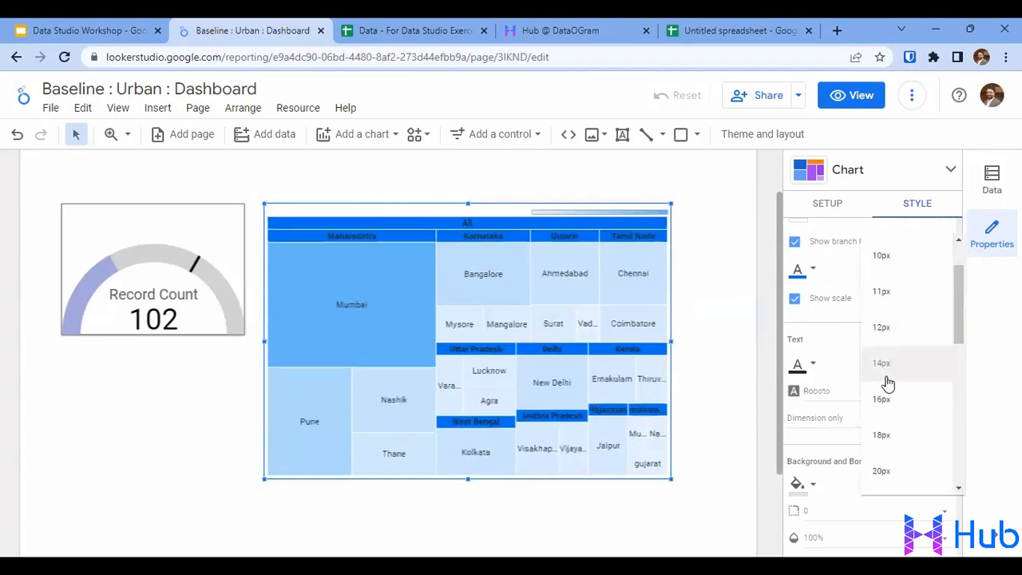
pyautogui.click(890, 333)
# Step: Set the treemap's text value format to Dimension and metric(value)
pyautogui.scroll(-1, 861, 398)
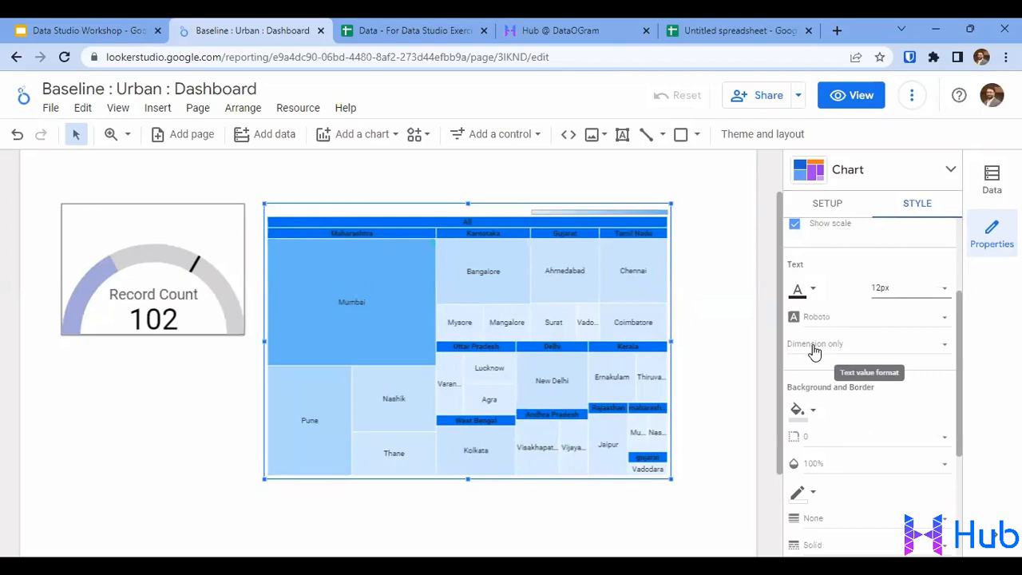
pyautogui.click(814, 349)
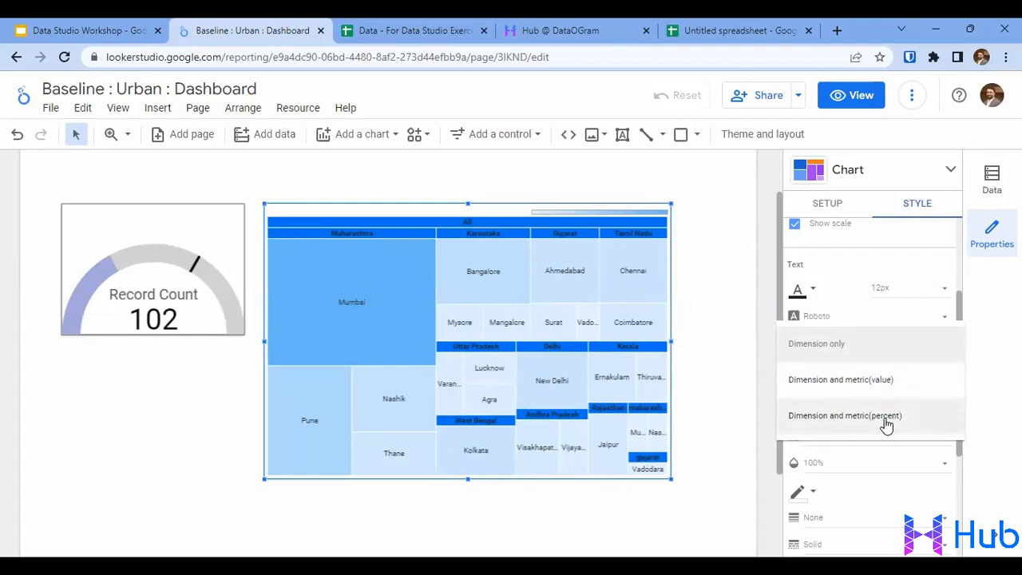
pyautogui.click(846, 382)
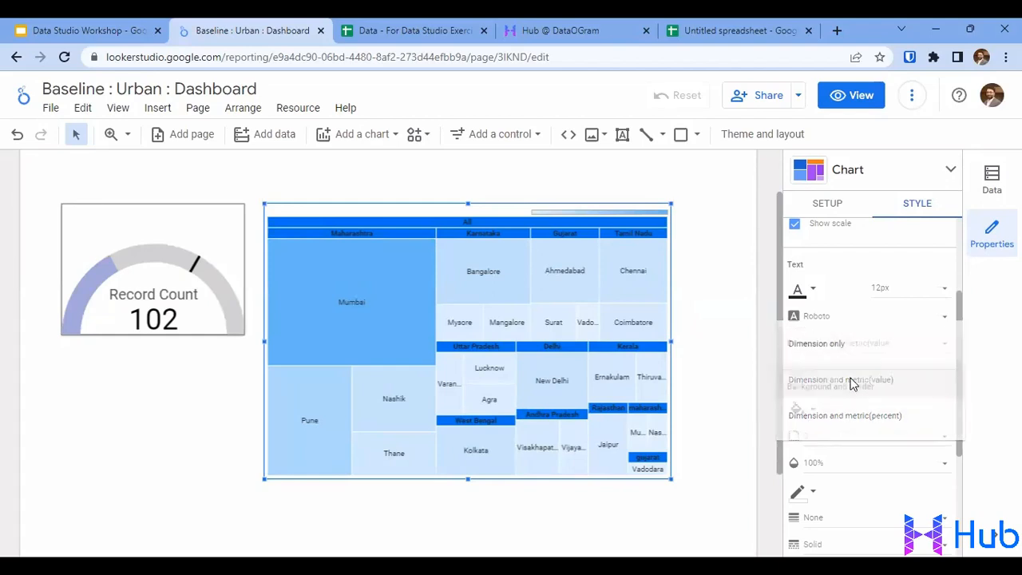
pyautogui.moveTo(353, 303)
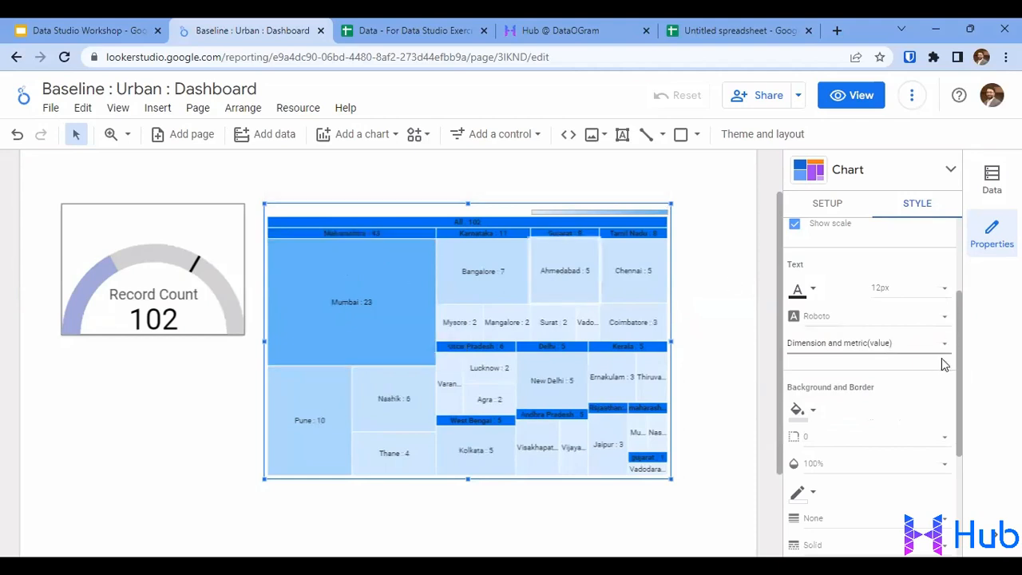
# Step: Give the treemap a dark gray border and add a border shadow
pyautogui.scroll(-3, 854, 406)
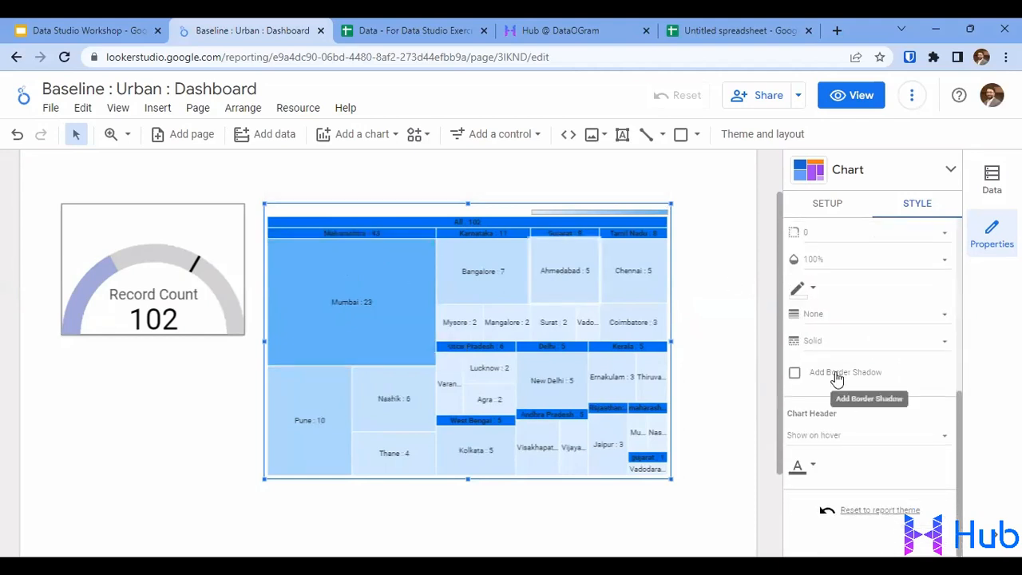
pyautogui.click(805, 289)
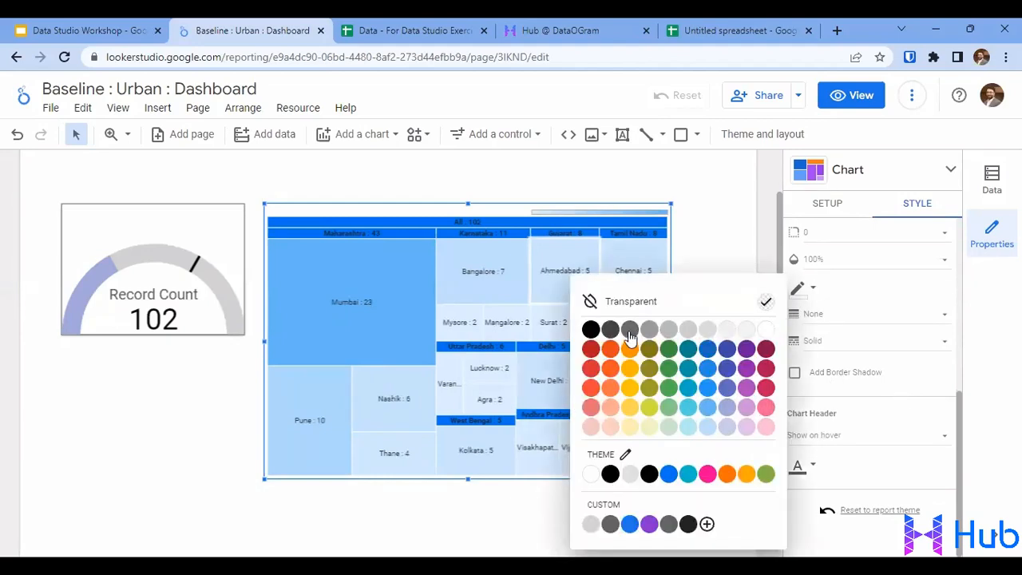
pyautogui.scroll(3, 807, 384)
pyautogui.scroll(-3, 831, 412)
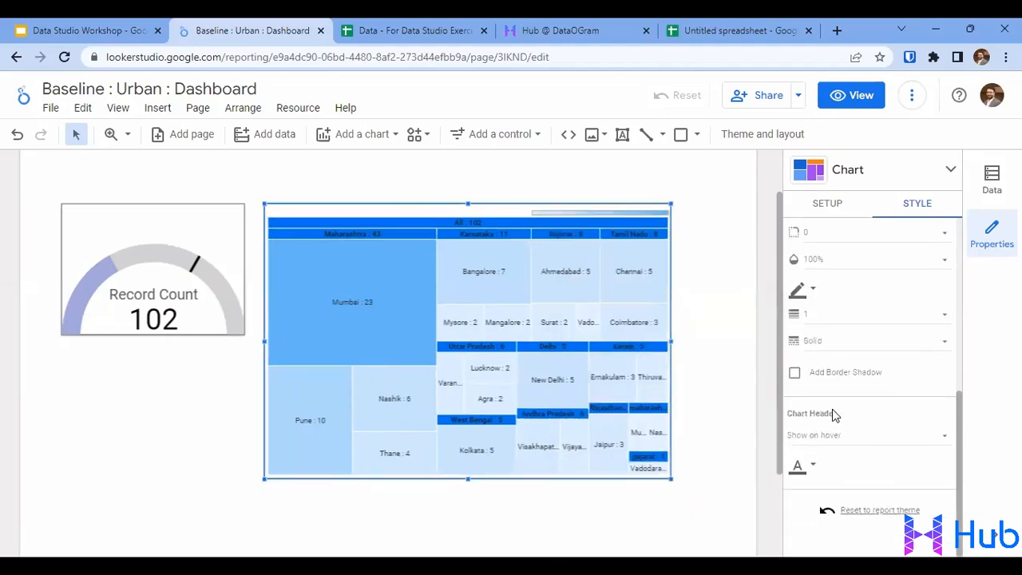
pyautogui.click(832, 381)
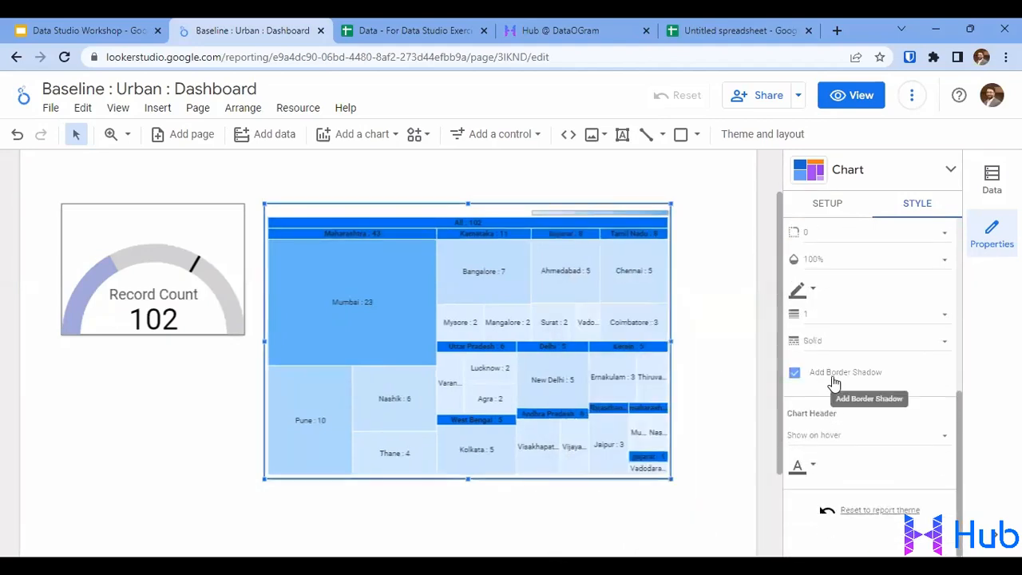
# Step: Preview the report with the styled treemap in view mode and return to editing
pyautogui.click(226, 442)
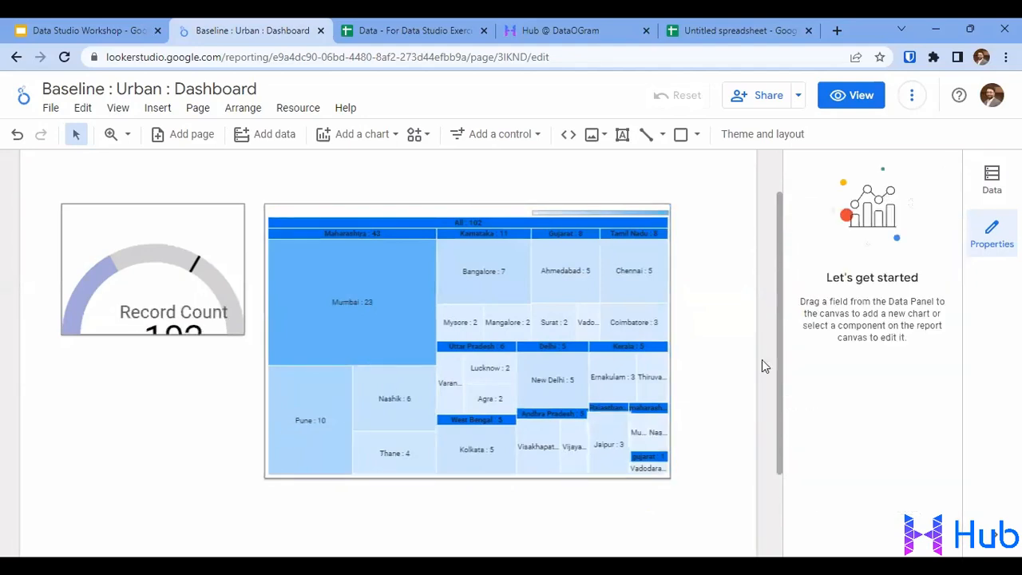
pyautogui.click(836, 95)
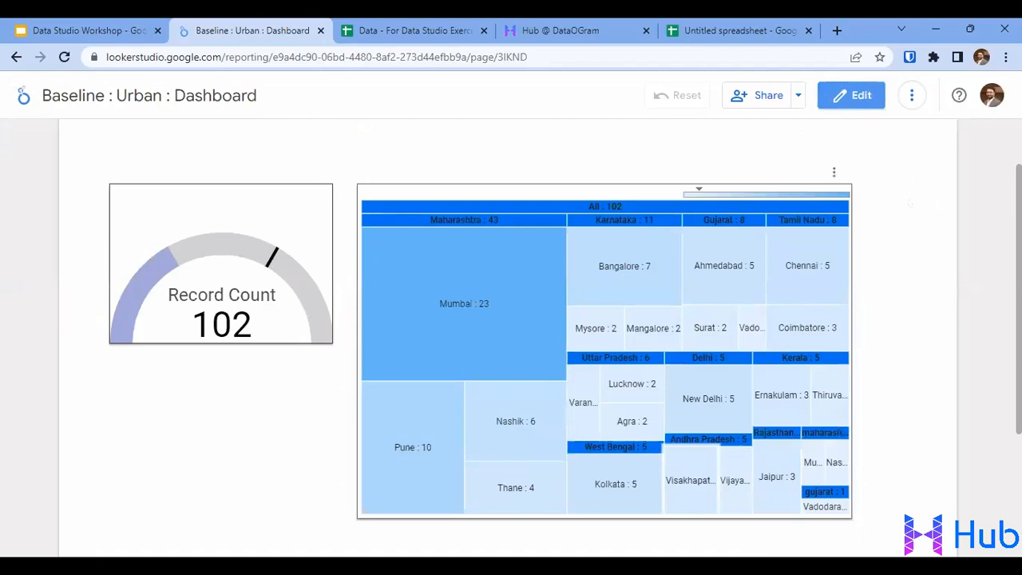
pyautogui.click(848, 99)
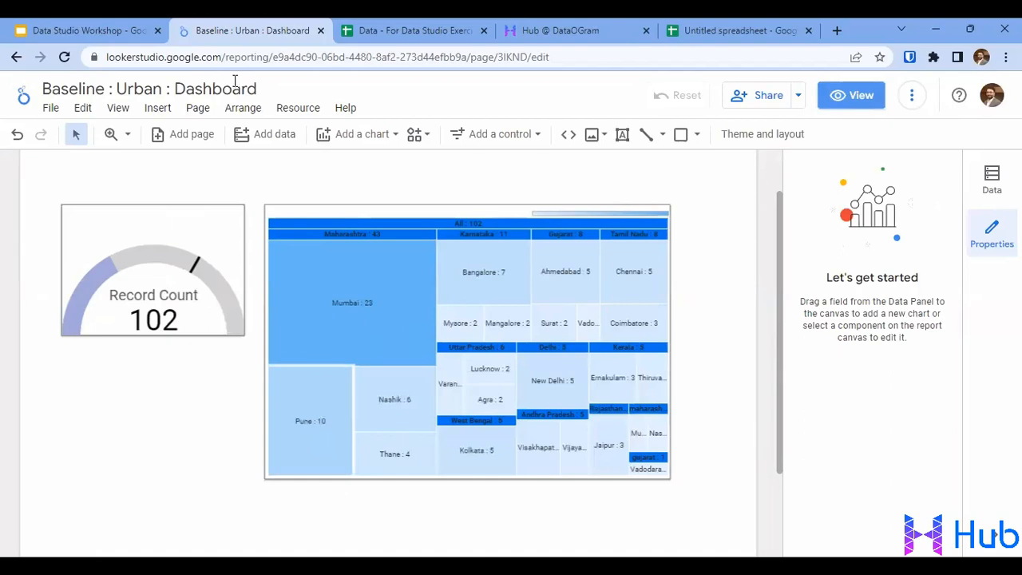
# Step: Switch to the exercise data spreadsheet and review its column headers from First Name through Donor
pyautogui.click(397, 29)
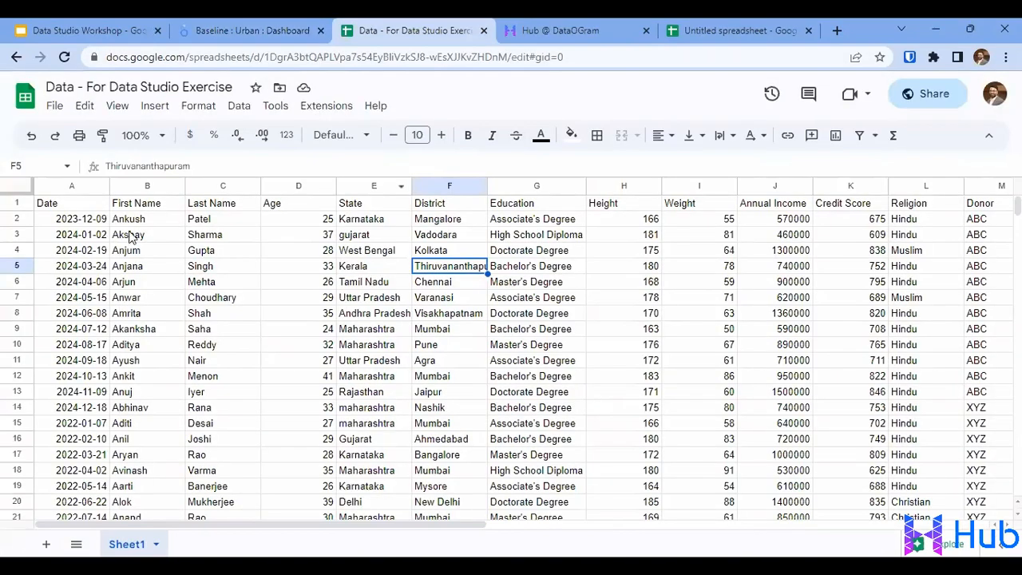
pyautogui.click(124, 207)
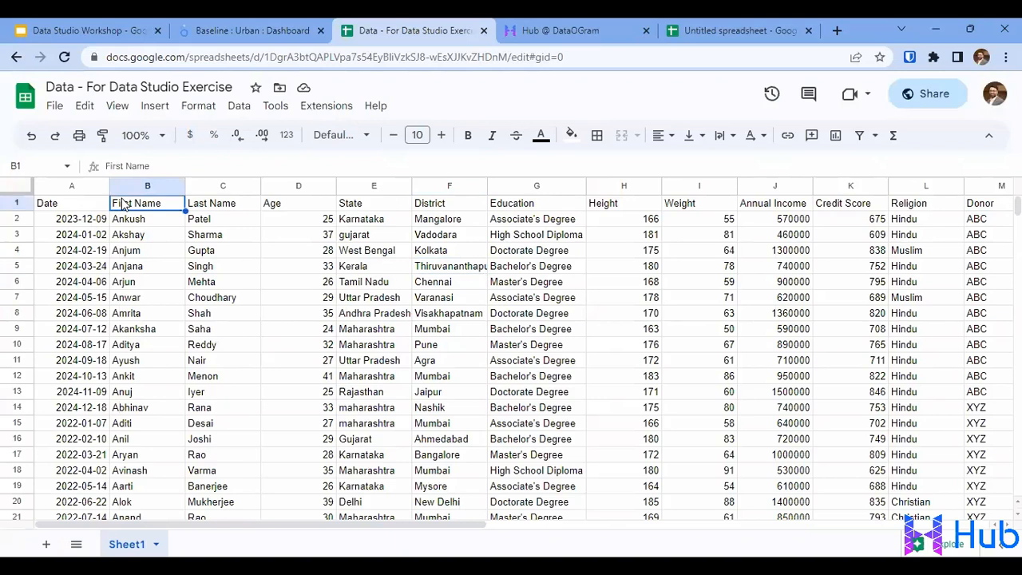
pyautogui.press('Right')
pyautogui.press('Right')
pyautogui.press('Right')
pyautogui.press('Right')
pyautogui.press('Right')
pyautogui.press('Right')
pyautogui.press('Right')
pyautogui.press('Right')
pyautogui.press('Right')
pyautogui.press('Right')
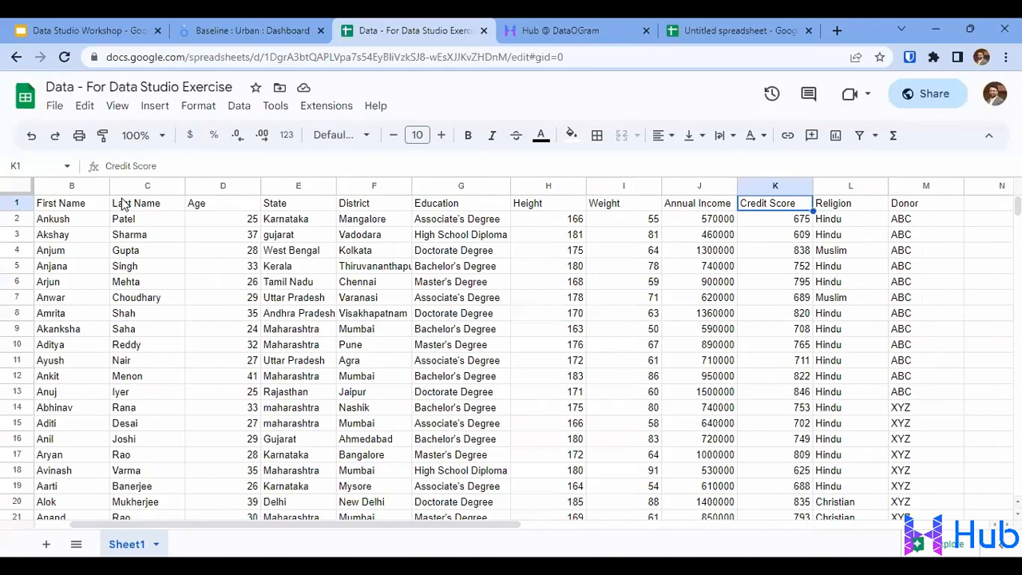
pyautogui.press('Right')
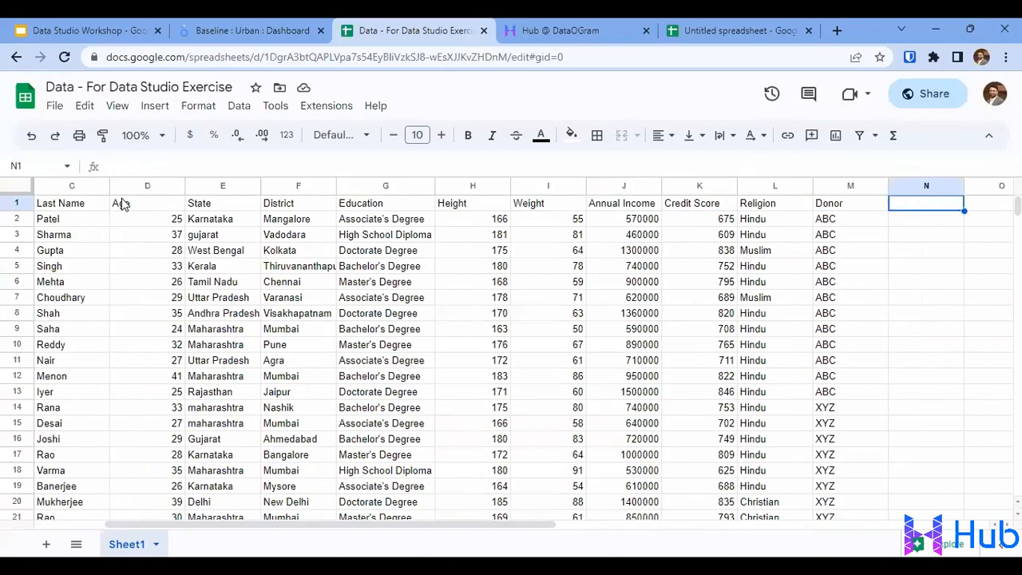
pyautogui.press('Left')
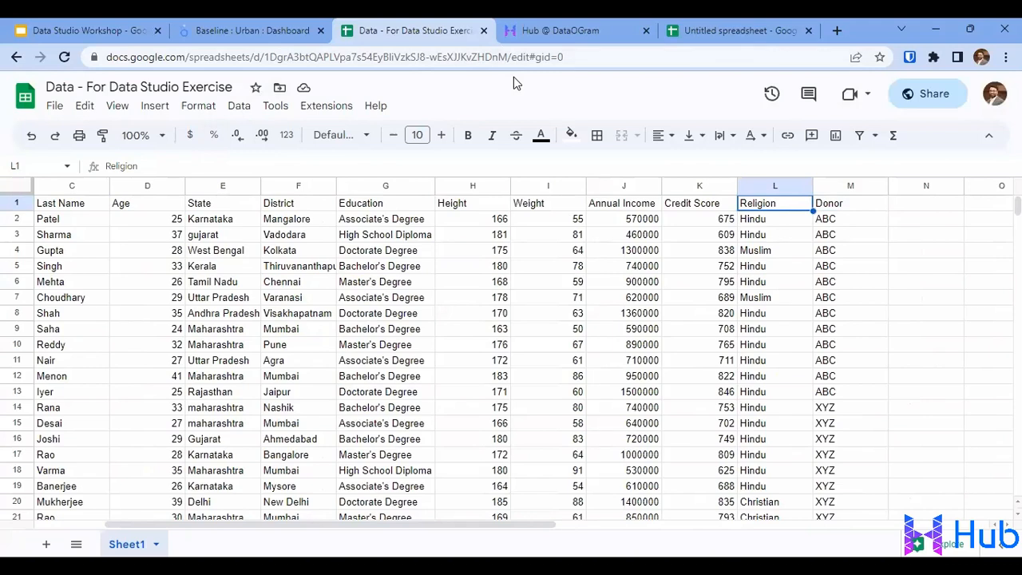
# Step: Return to the dashboard report, add a pie chart below the gauge, and shift the treemap sideways to make room
pyautogui.click(271, 24)
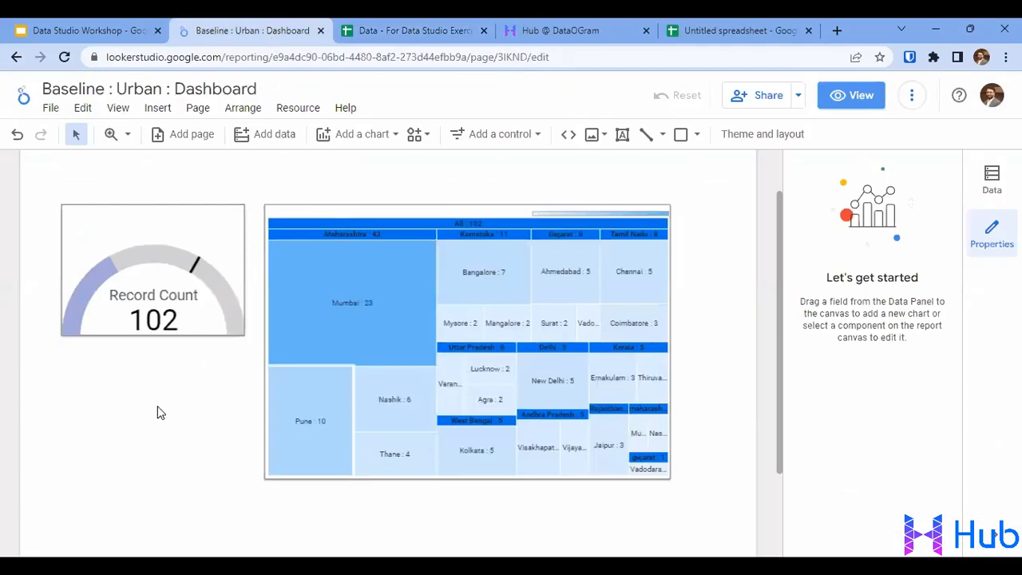
pyautogui.click(361, 136)
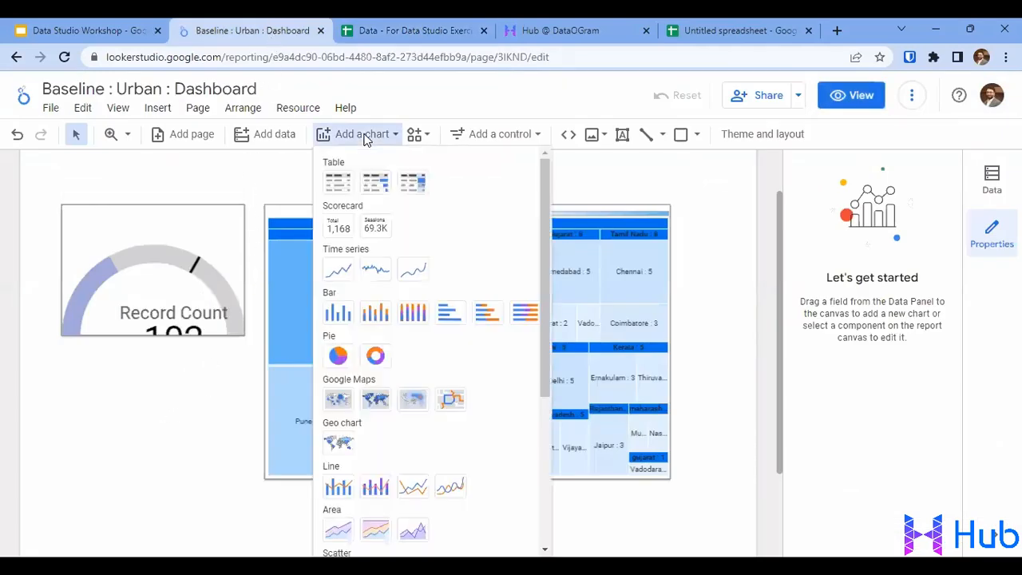
pyautogui.click(339, 360)
pyautogui.click(64, 348)
pyautogui.click(490, 205)
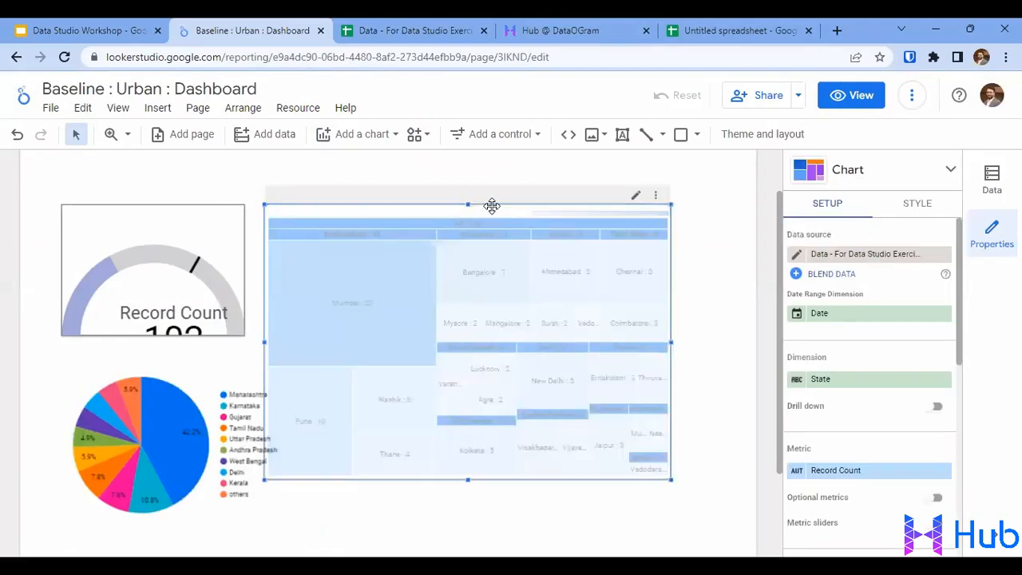
pyautogui.moveTo(497, 212); pyautogui.dragTo(495, 212)
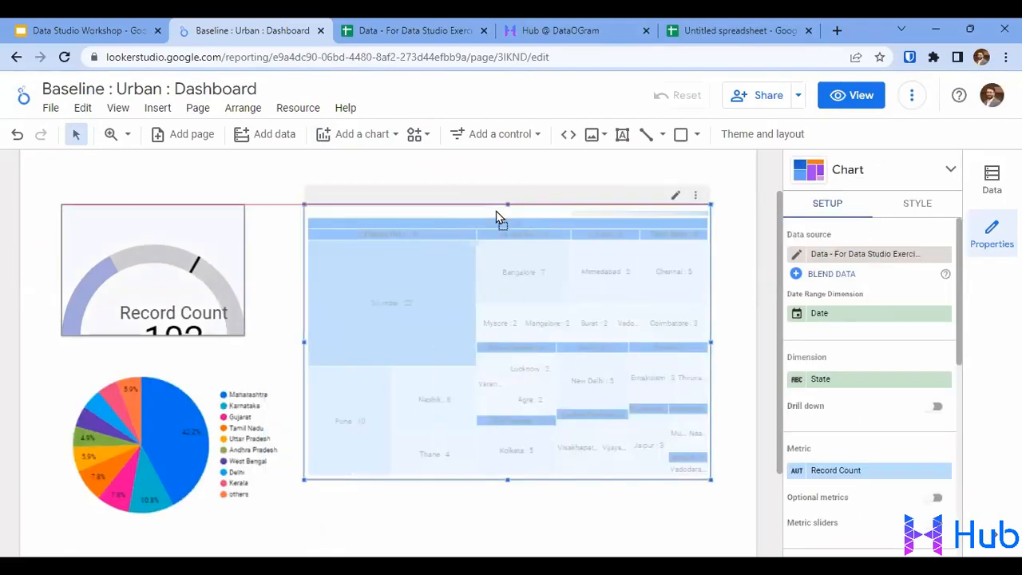
# Step: Resize the gauge and the pie chart beneath it to the same width, filling the space beside the treemap
pyautogui.click(178, 426)
pyautogui.scroll(-2, 180, 427)
pyautogui.moveTo(313, 418); pyautogui.dragTo(251, 359)
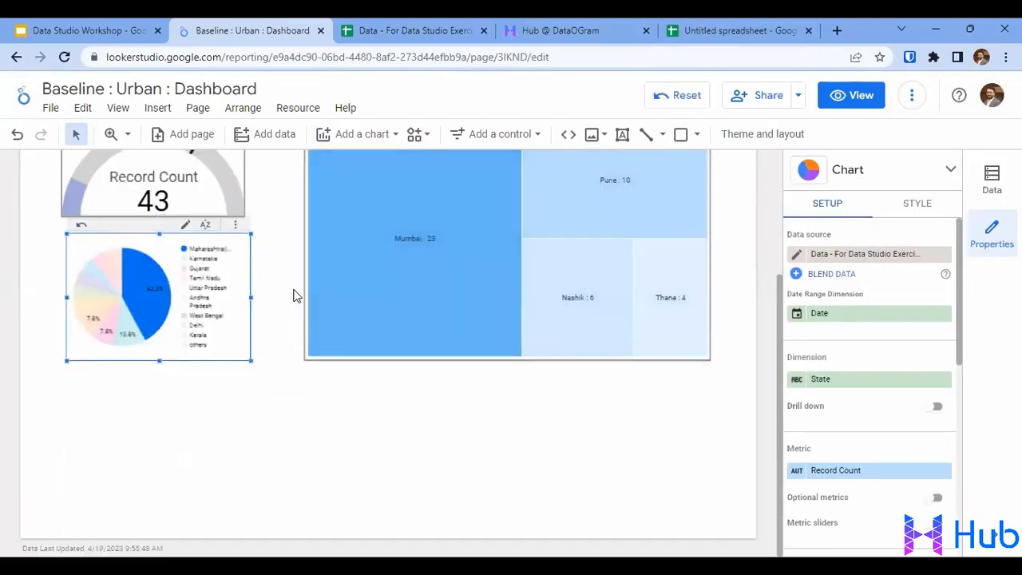
pyautogui.scroll(2, 294, 295)
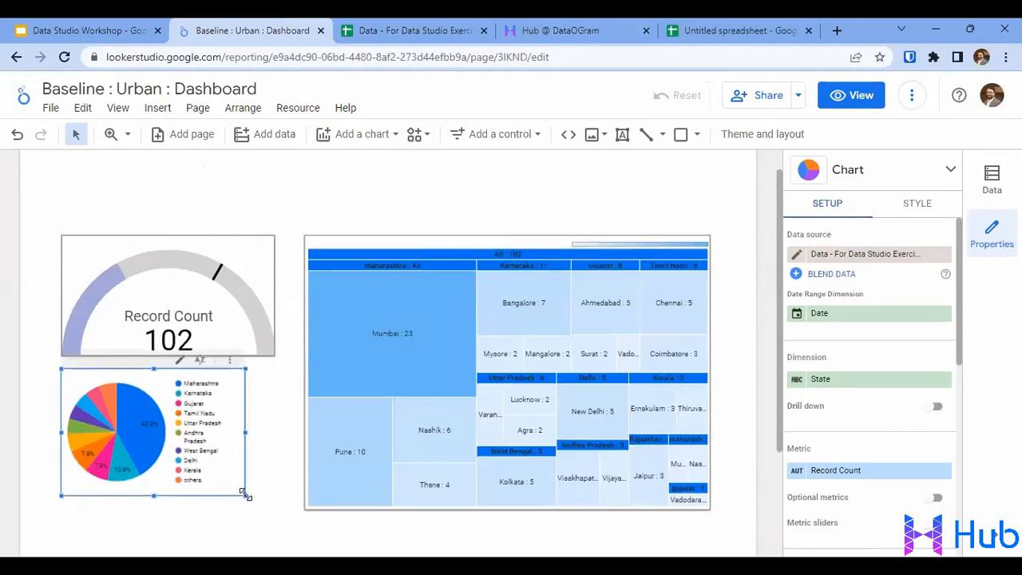
pyautogui.moveTo(247, 492); pyautogui.dragTo(254, 495)
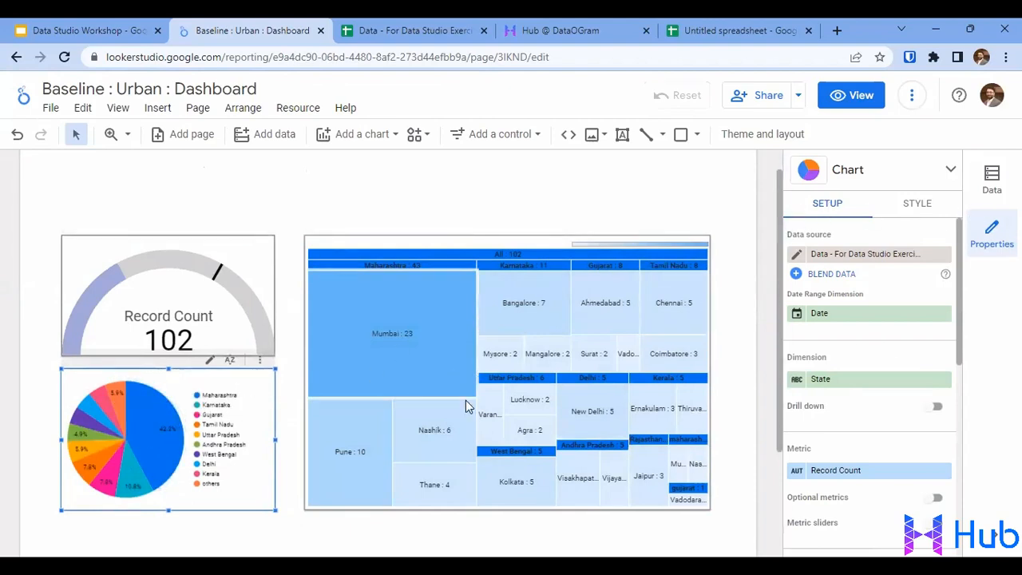
# Step: Show the data source's available fields on their own, hiding the pie chart's properties
pyautogui.click(991, 179)
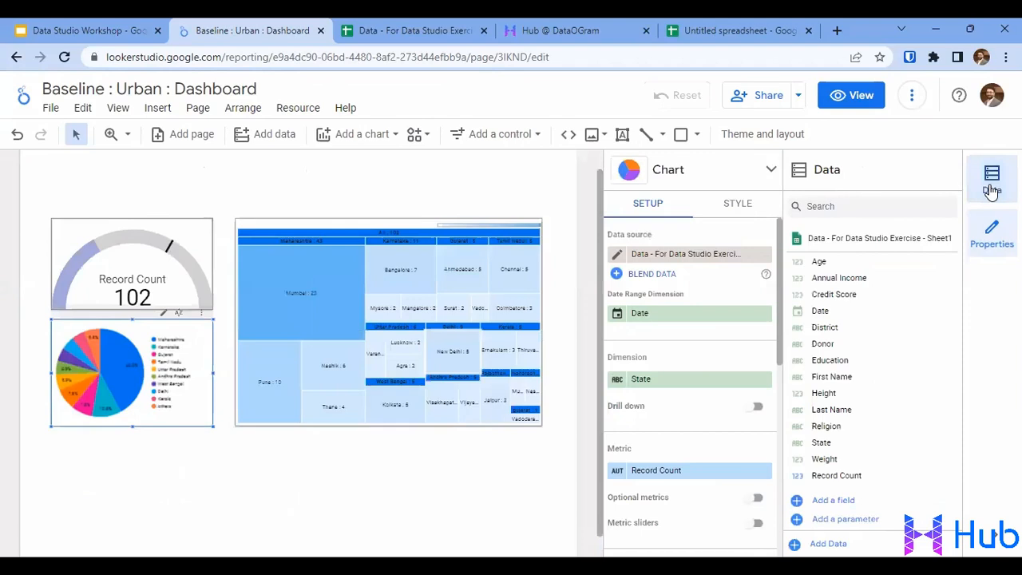
pyautogui.click(991, 235)
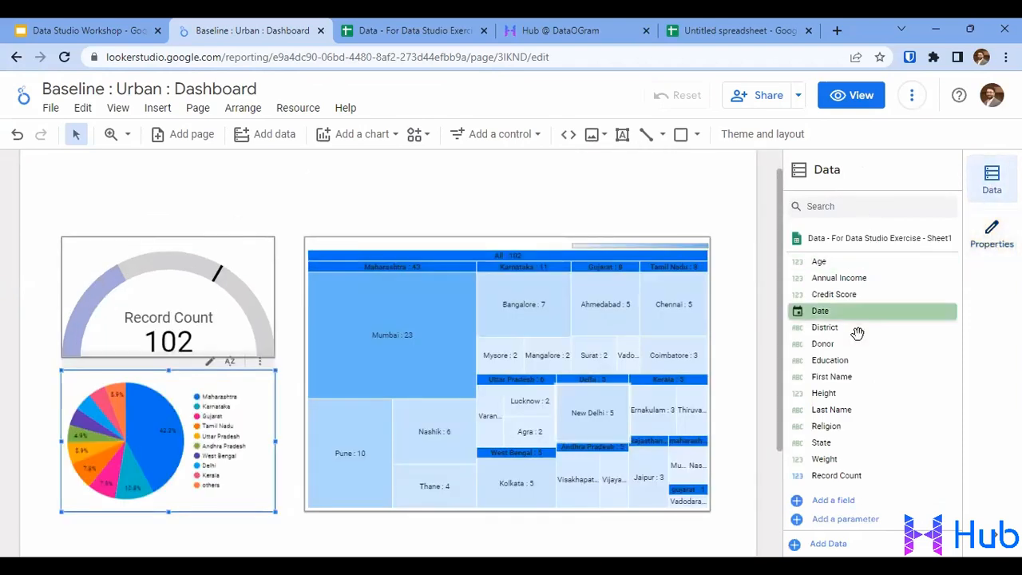
pyautogui.click(992, 184)
pyautogui.click(993, 185)
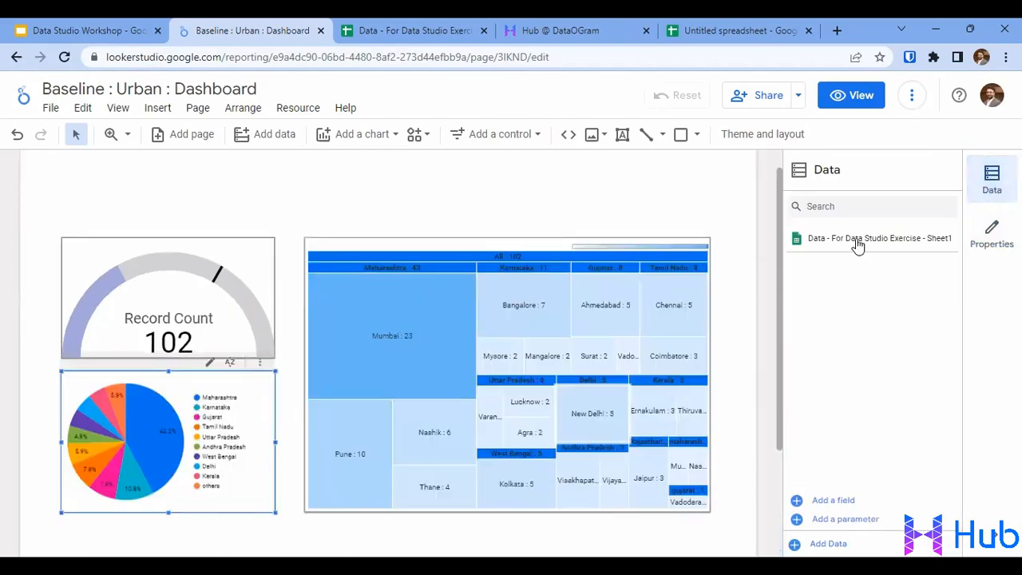
# Step: Set the pie chart's dimension to Religion and open the chart's style settings
pyautogui.click(159, 392)
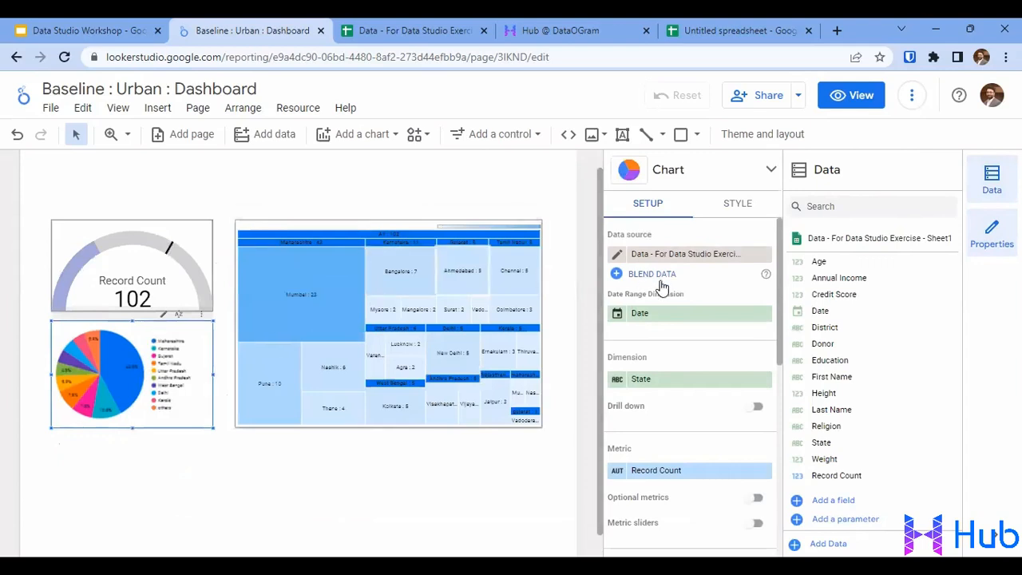
pyautogui.scroll(-1, 648, 331)
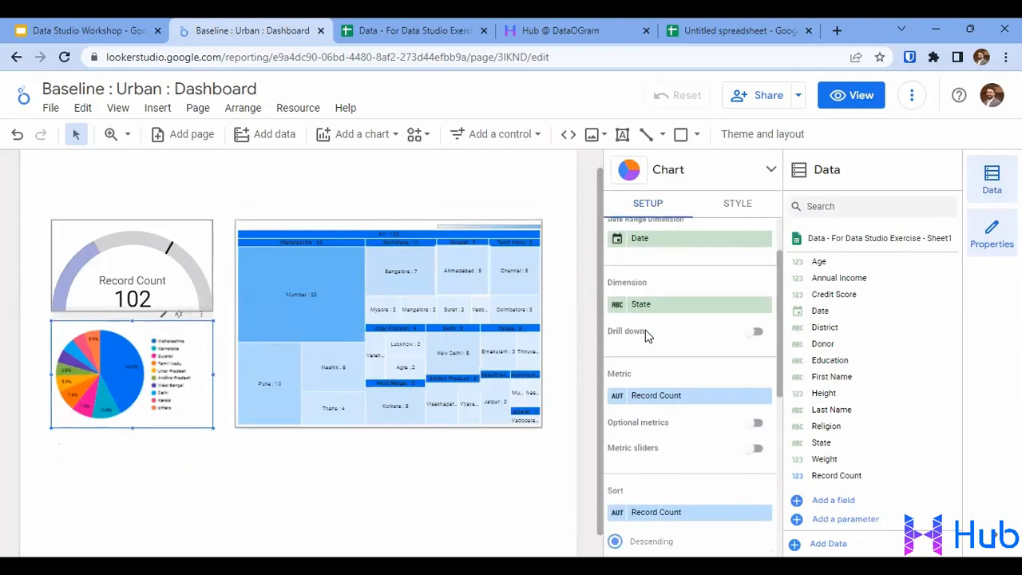
pyautogui.click(654, 311)
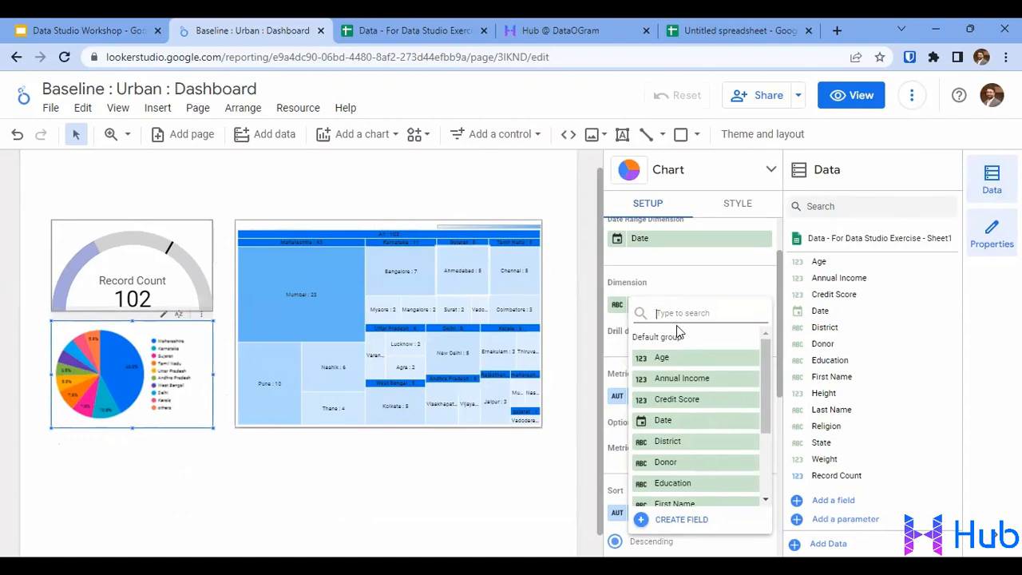
pyautogui.write('reli')
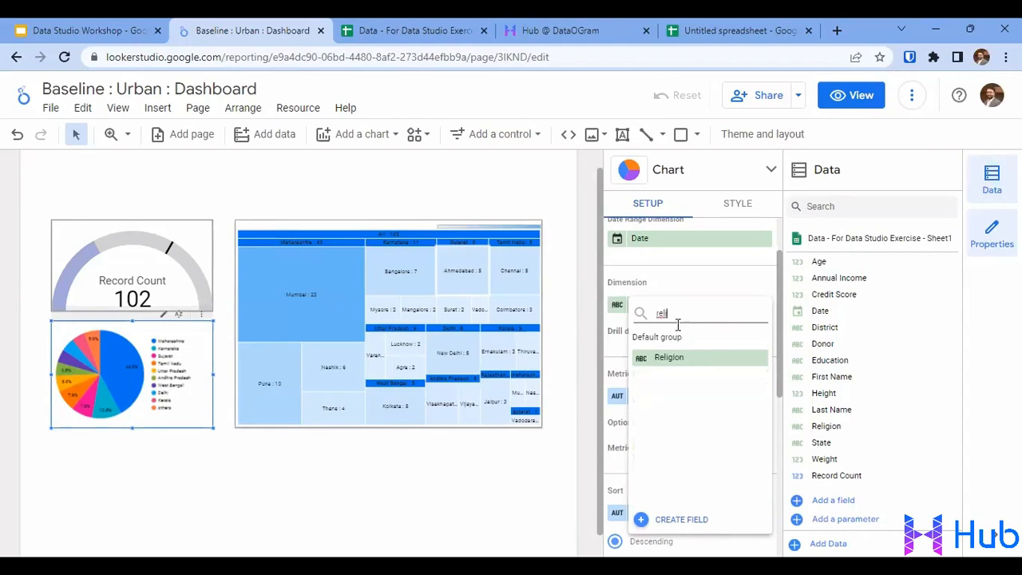
pyautogui.click(698, 365)
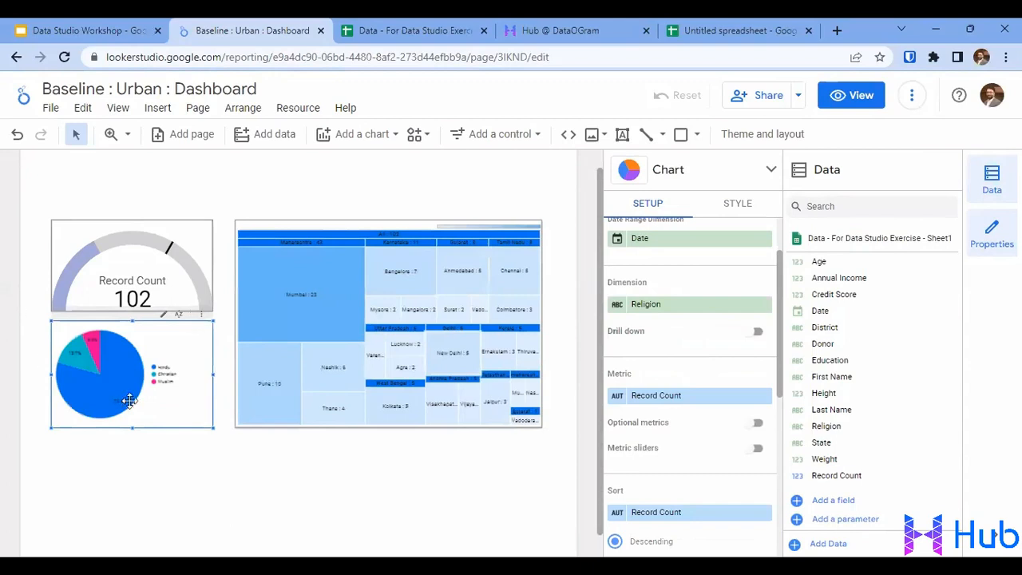
pyautogui.moveTo(87, 412)
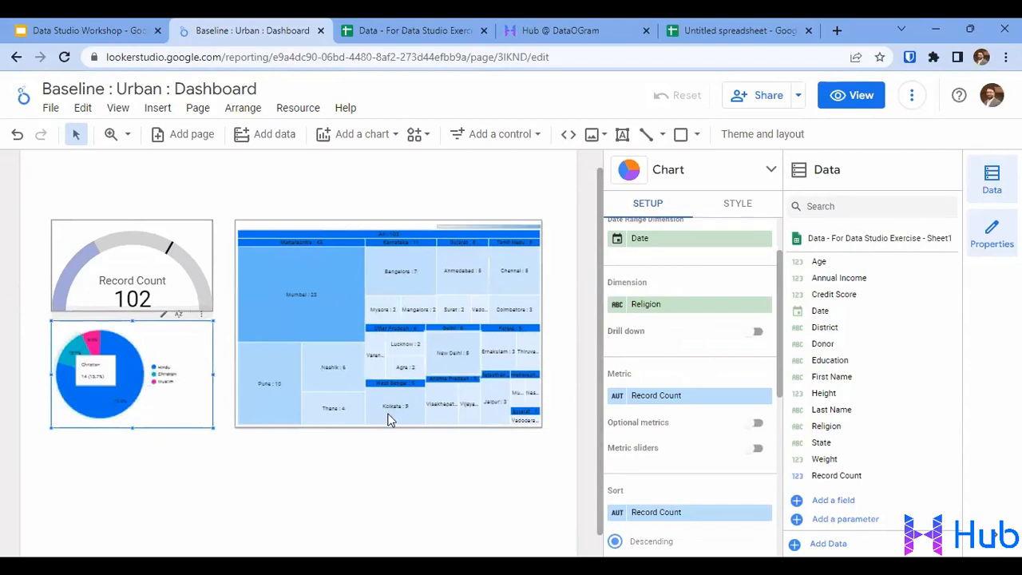
pyautogui.scroll(-4, 712, 433)
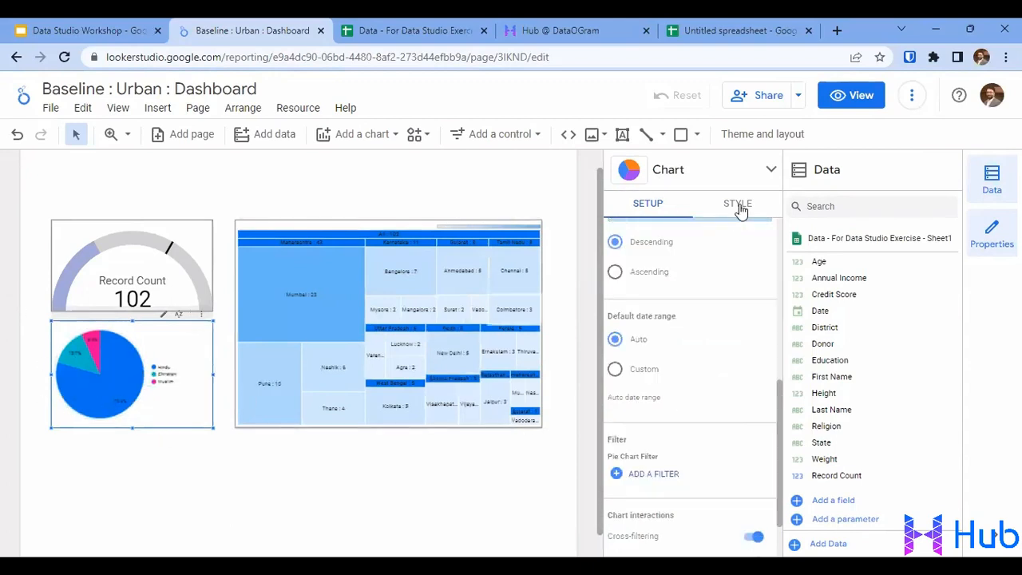
pyautogui.click(739, 205)
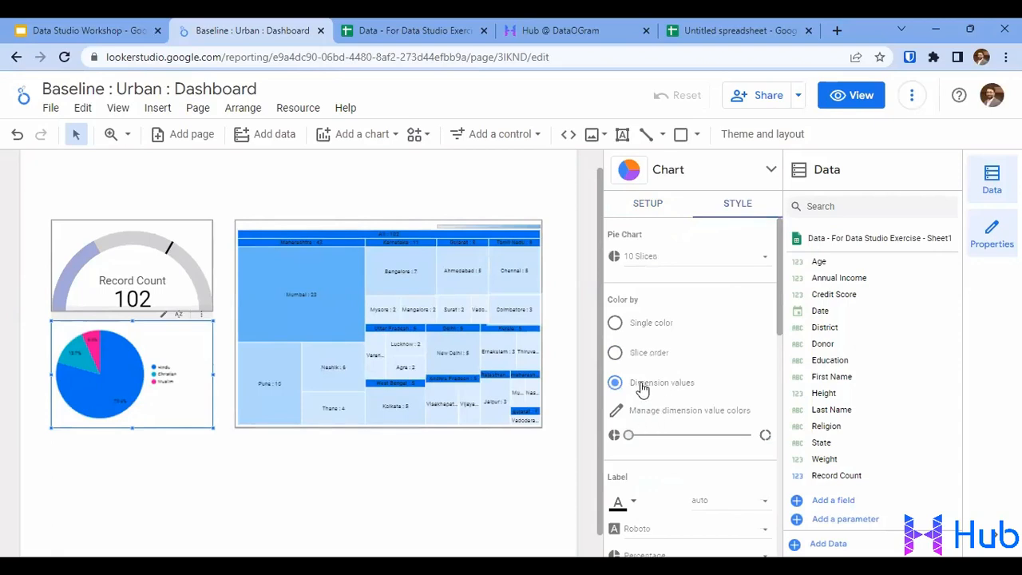
# Step: Copy the Record Count gauge and paste only its style onto the pie chart so both share the same border
pyautogui.click(198, 247)
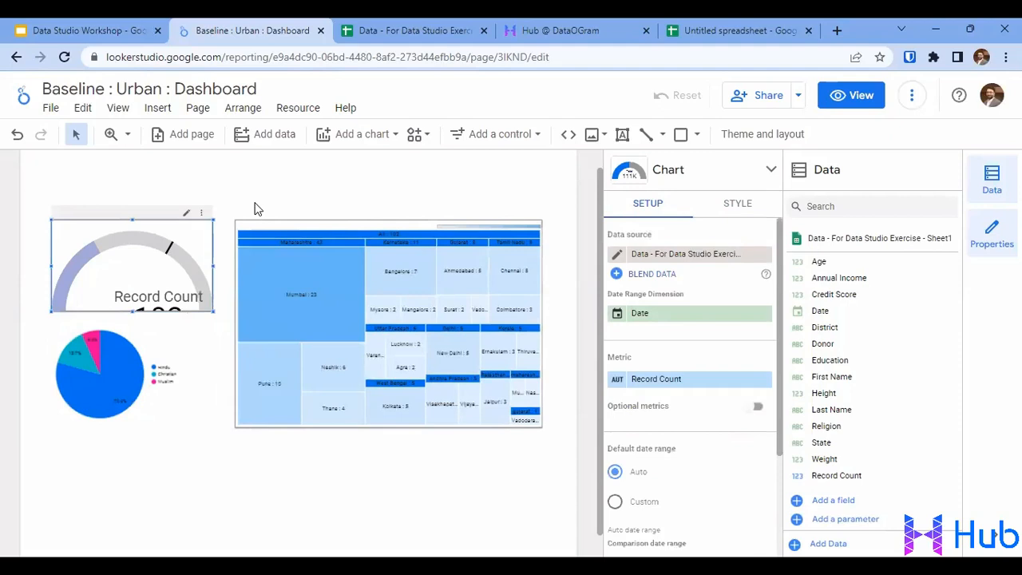
pyautogui.rightClick(194, 240)
pyautogui.click(242, 204)
pyautogui.click(166, 349)
pyautogui.rightClick(168, 348)
pyautogui.moveTo(245, 211)
pyautogui.click(404, 218)
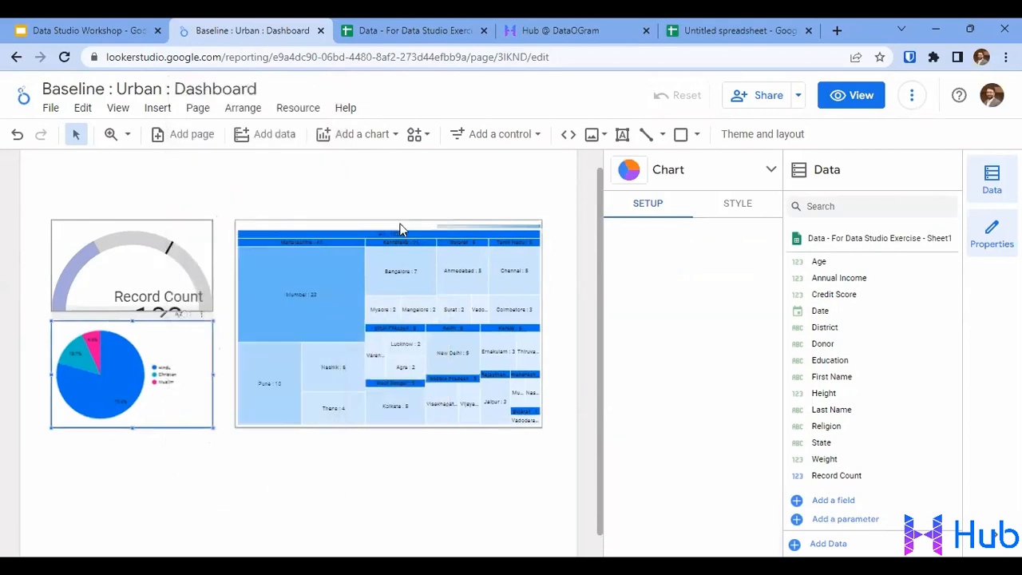
pyautogui.click(222, 483)
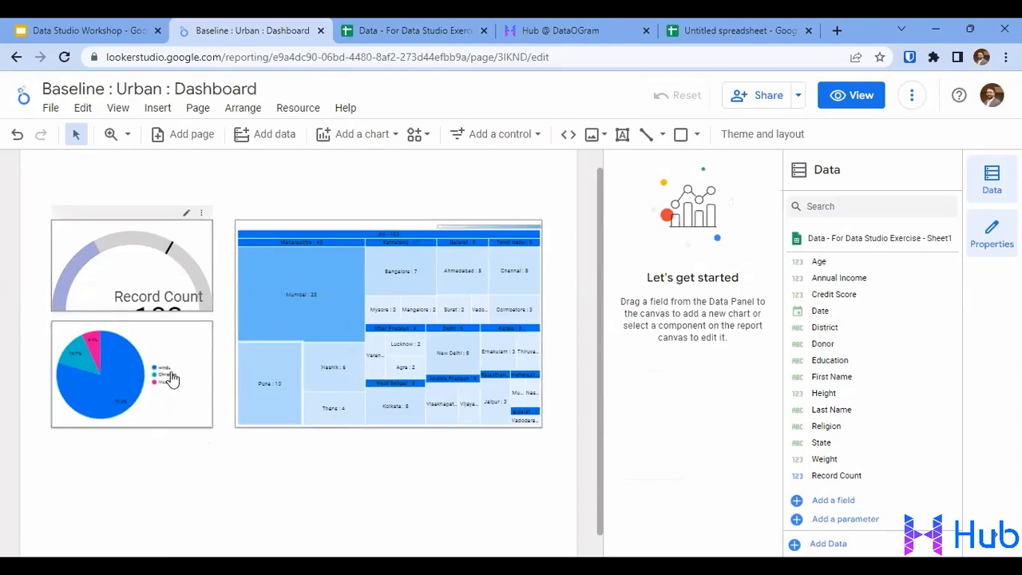
# Step: Preview the report in view mode to check the gauge's Record Count figure, and return to editing
pyautogui.click(837, 98)
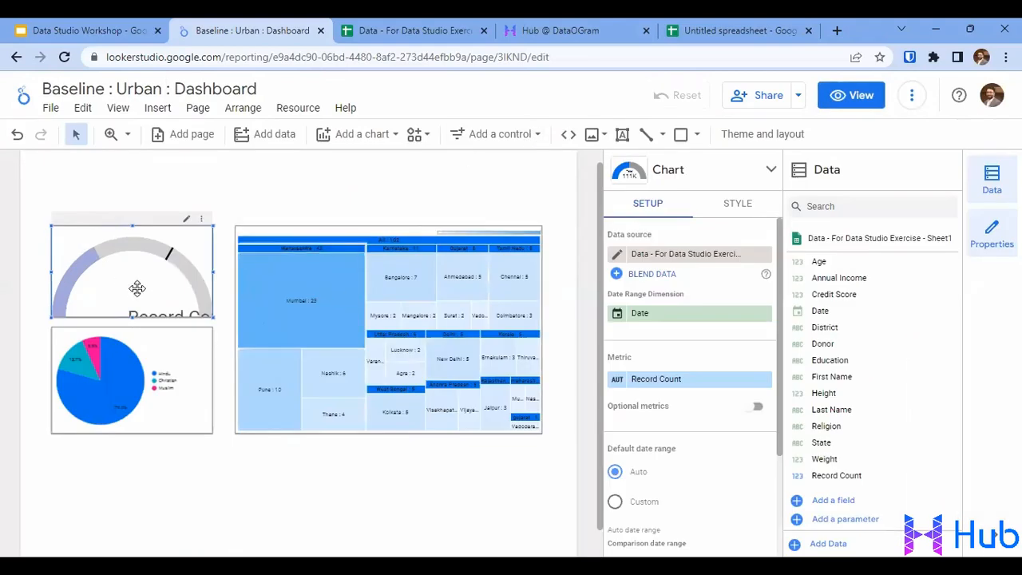
pyautogui.click(854, 98)
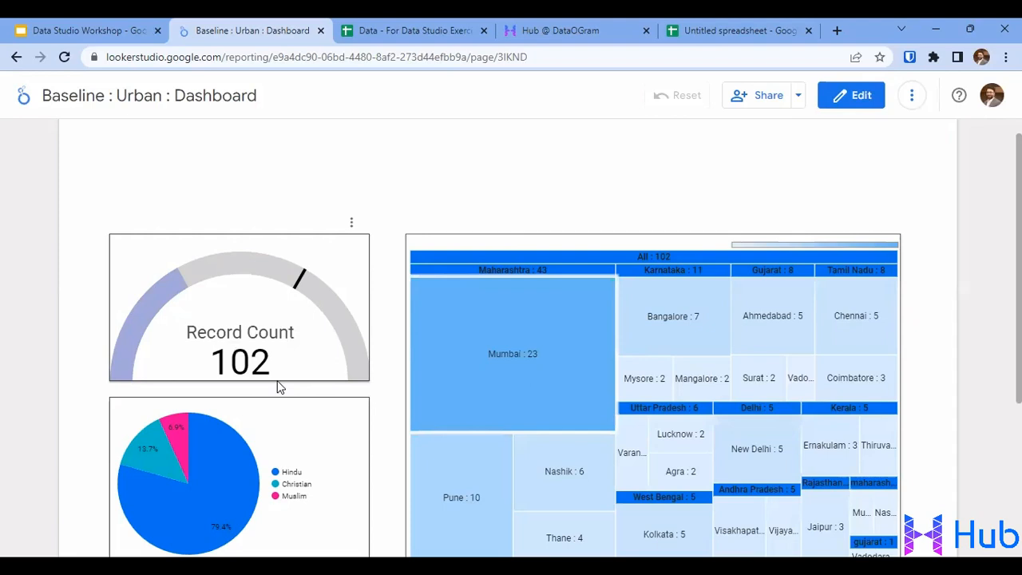
pyautogui.moveTo(221, 369); pyautogui.dragTo(270, 367)
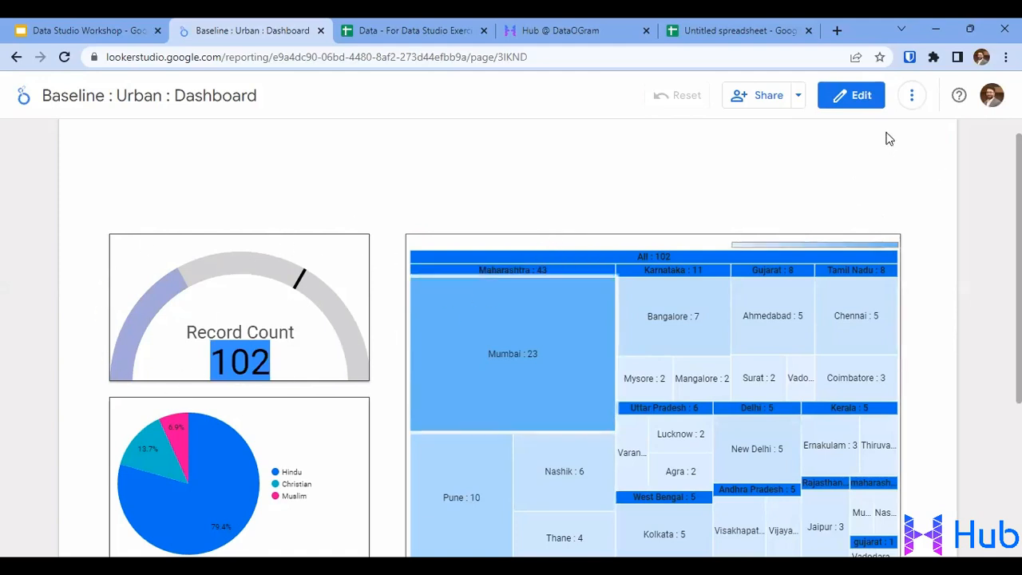
pyautogui.click(864, 96)
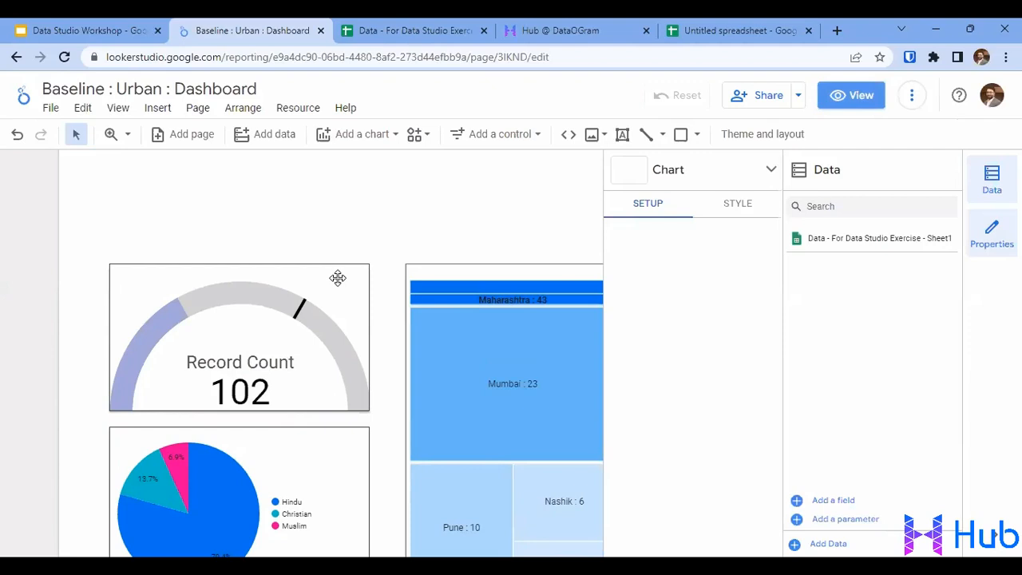
# Step: Copy the gauge again and reapply its style only to the pie chart
pyautogui.rightClick(200, 253)
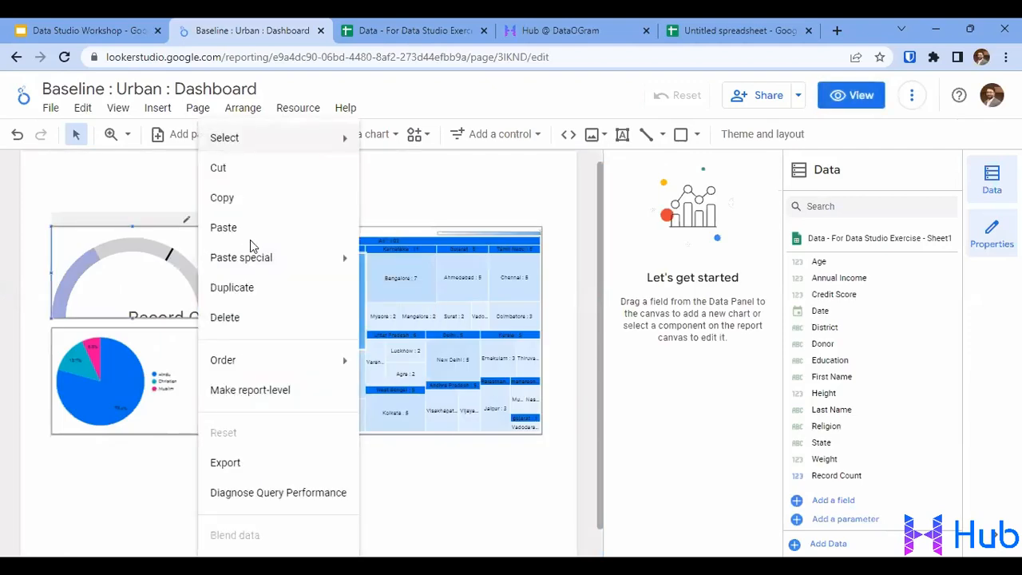
pyautogui.click(267, 197)
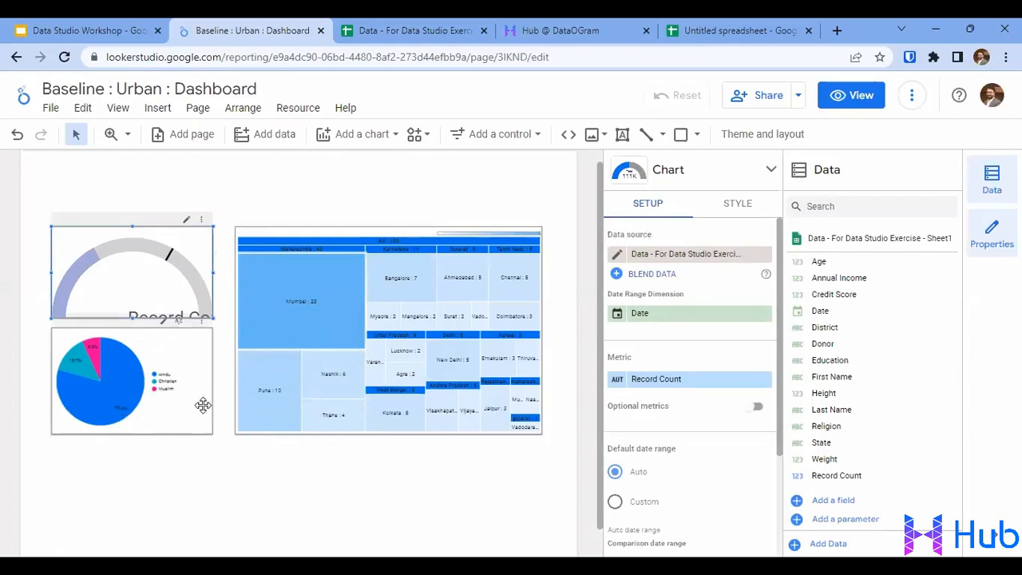
pyautogui.click(186, 343)
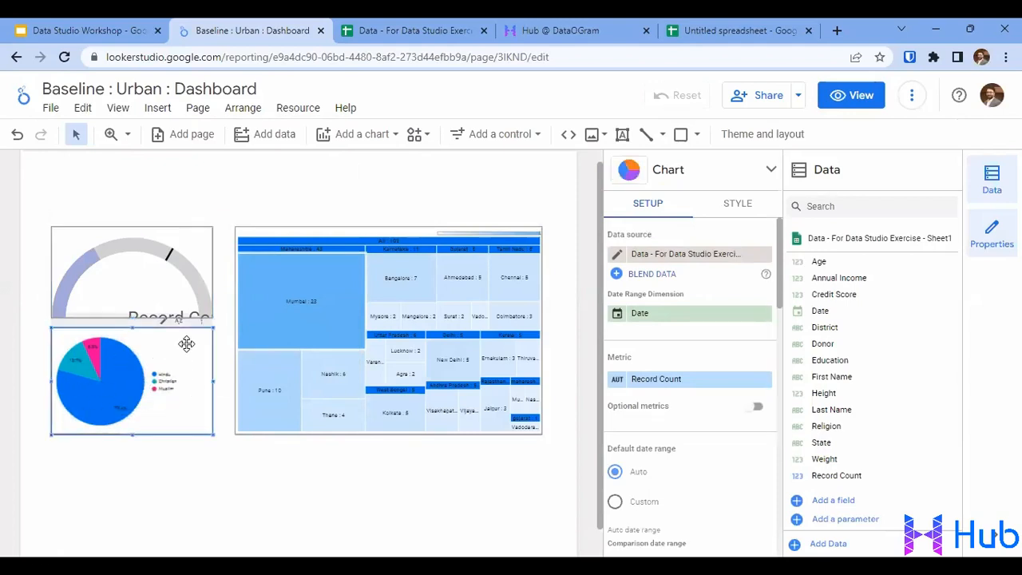
pyautogui.rightClick(186, 343)
pyautogui.moveTo(229, 216)
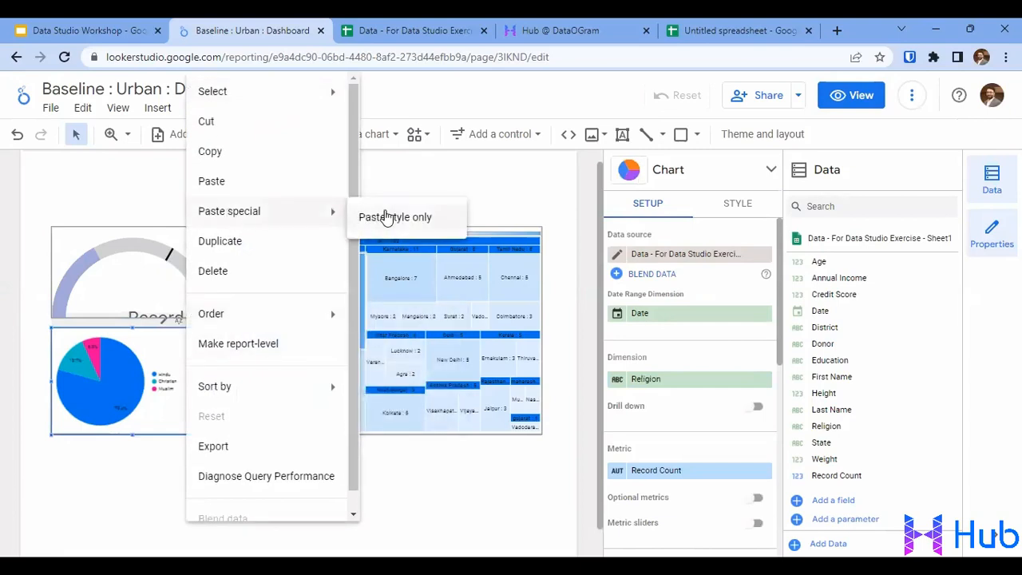
pyautogui.click(387, 218)
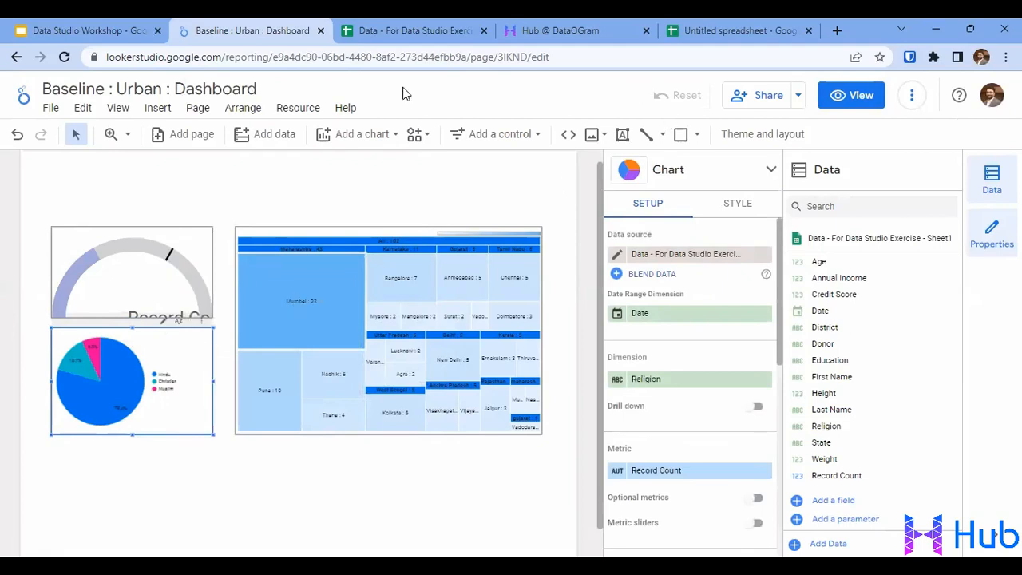
# Step: Hide the chart properties and data fields, review the gauge, pie chart and treemap in view mode, and return to editing
pyautogui.click(992, 229)
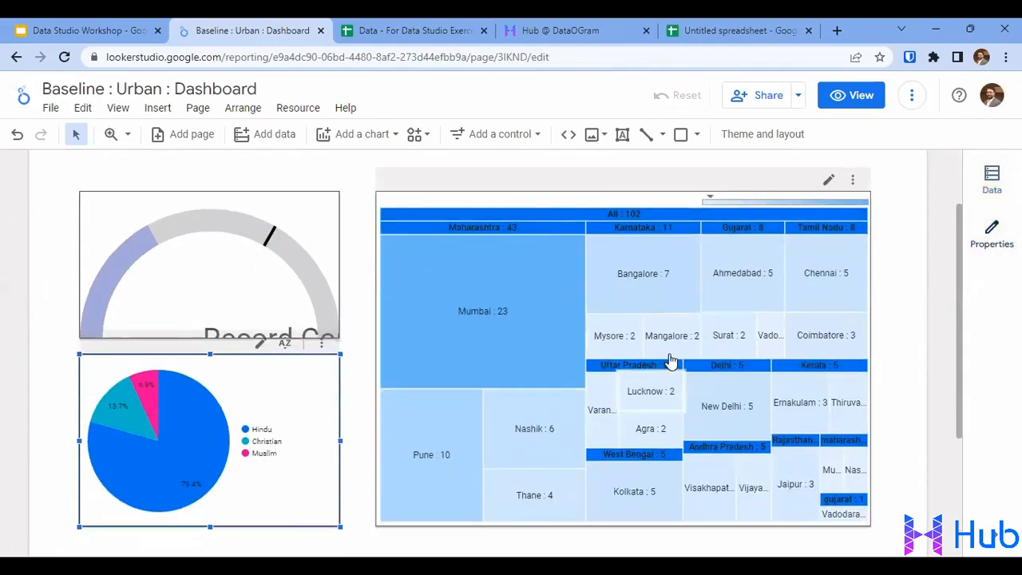
pyautogui.click(851, 95)
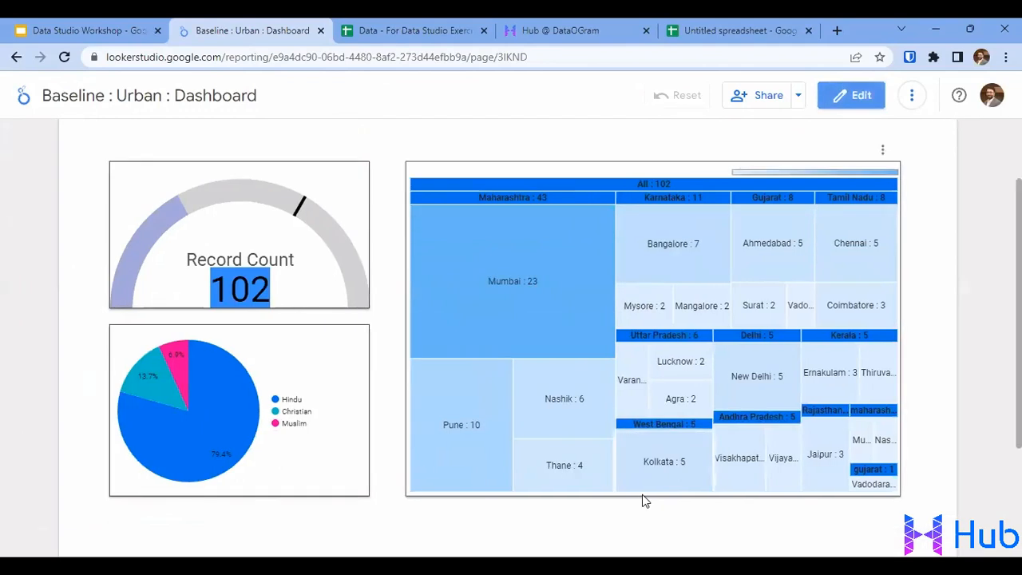
pyautogui.hotkey('alt', 'Tab')
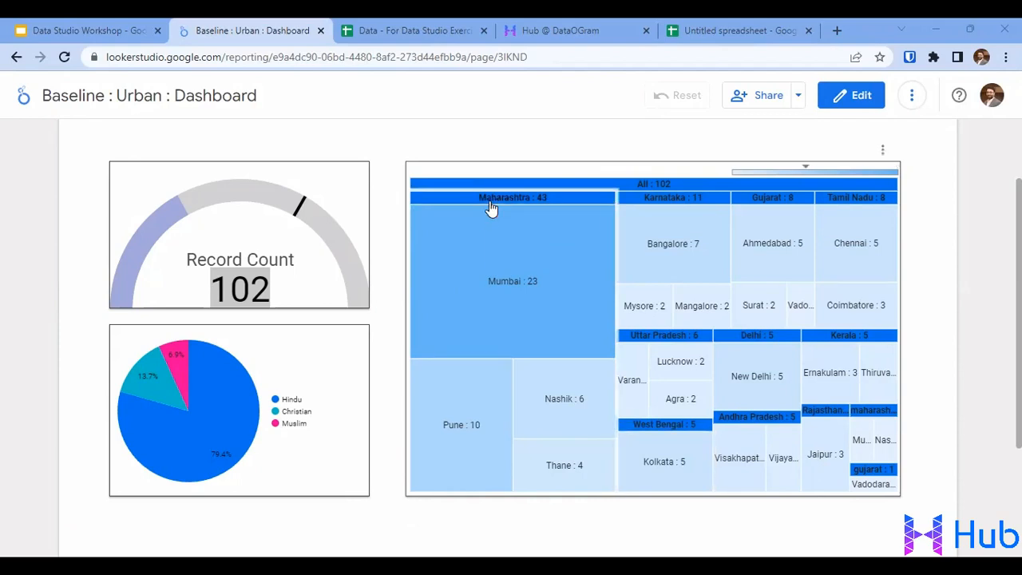
pyautogui.moveTo(863, 413)
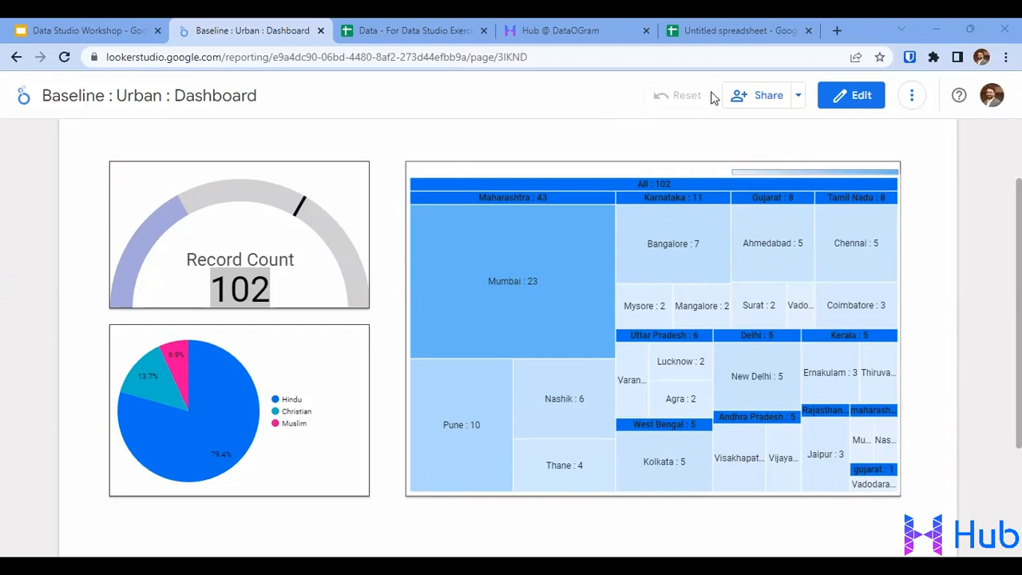
pyautogui.moveTo(247, 386)
pyautogui.click(854, 96)
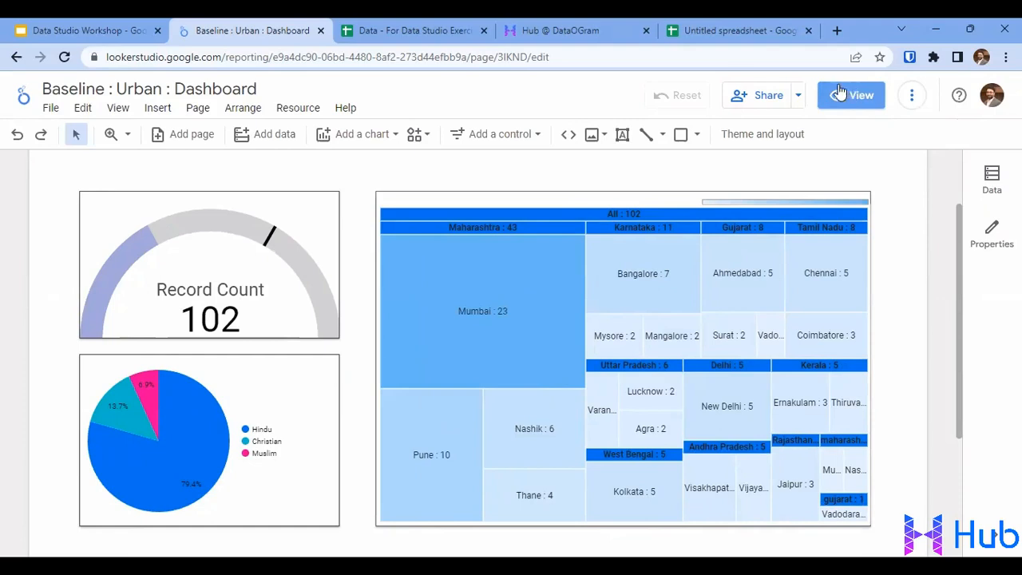
# Step: Search the web for Coolors in a new browser tab, start its palette generator, and dismiss the tutorial
pyautogui.click(838, 30)
pyautogui.write('coolo')
pyautogui.press('Return')
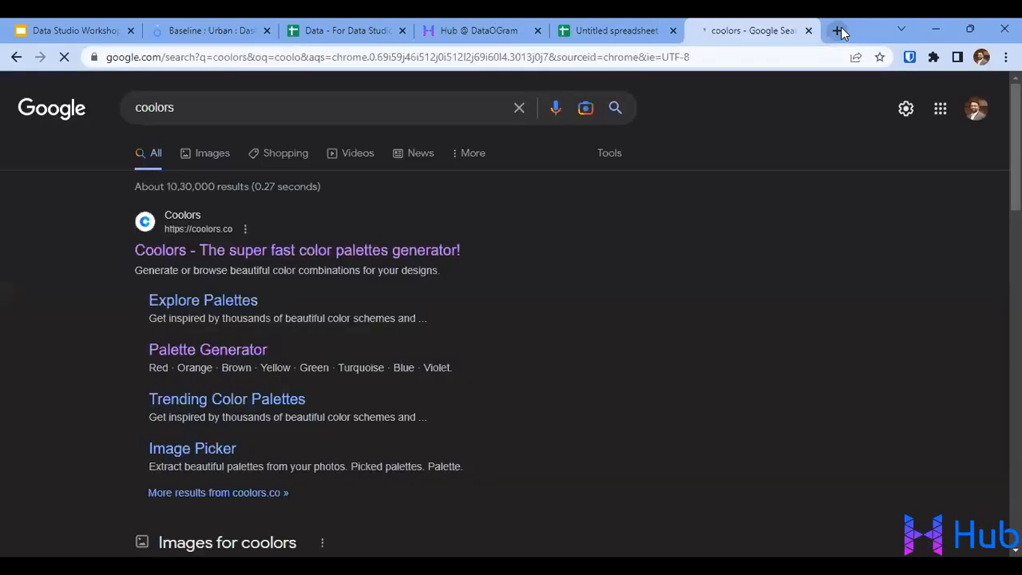
pyautogui.click(227, 249)
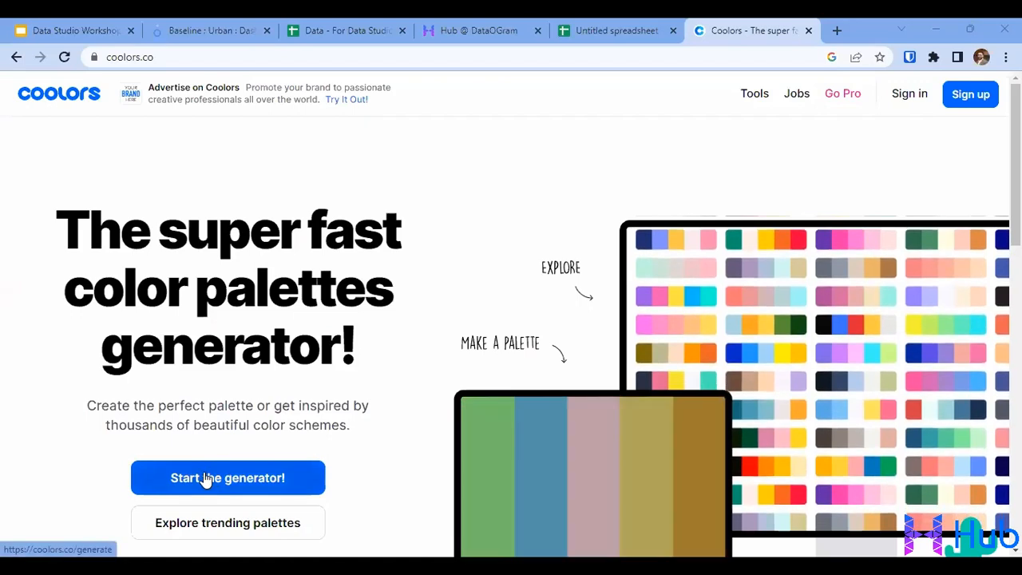
pyautogui.click(206, 478)
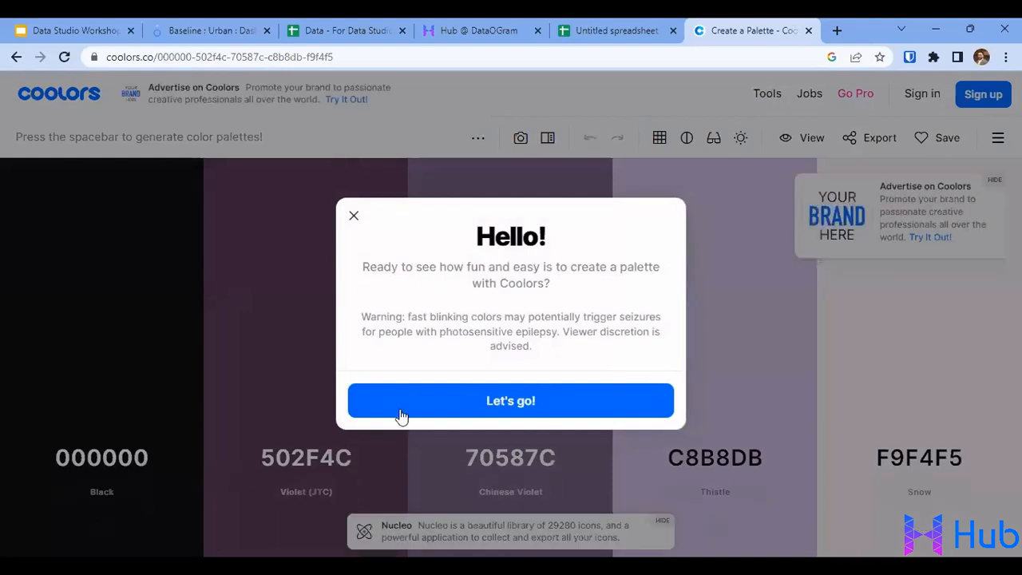
pyautogui.click(467, 413)
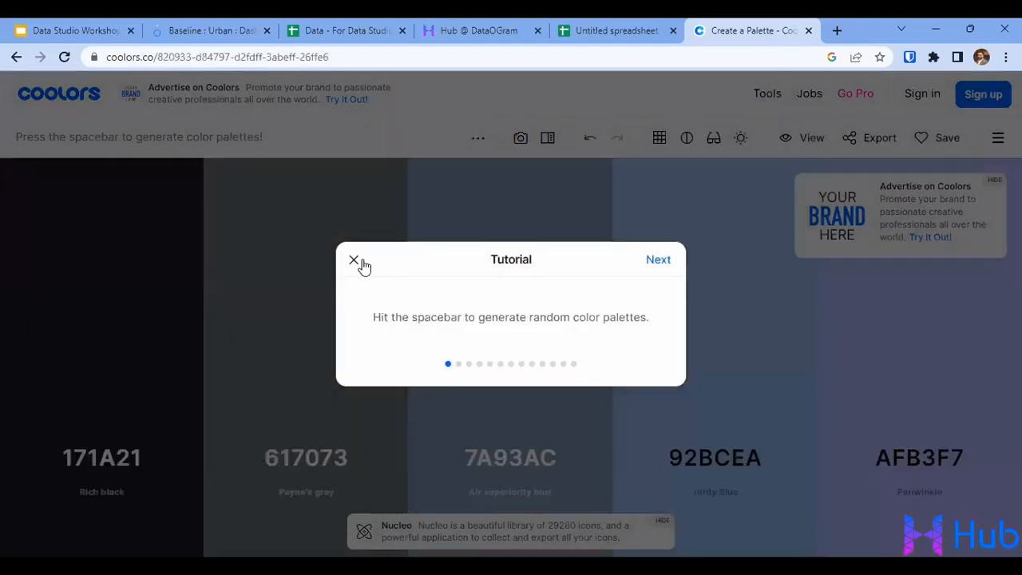
pyautogui.click(354, 260)
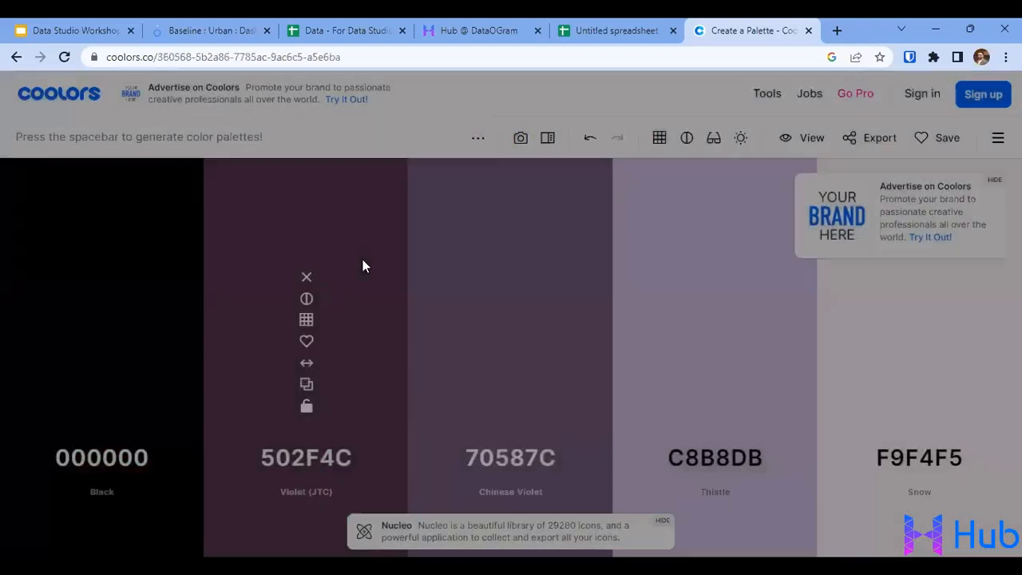
# Step: Look at the option to pick palette colors from an uploaded image, close it, and generate several random color palettes
pyautogui.click(523, 138)
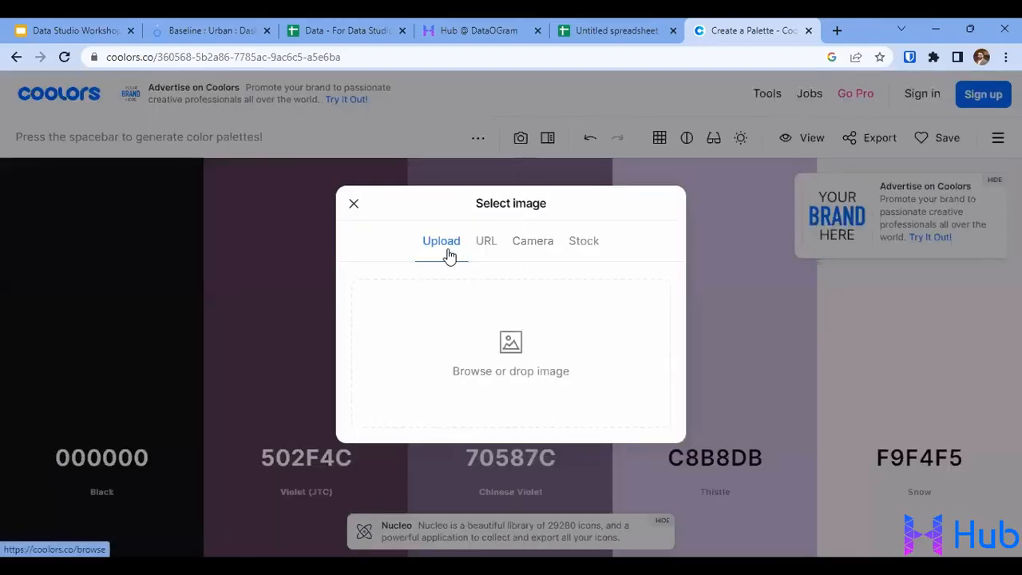
pyautogui.click(355, 205)
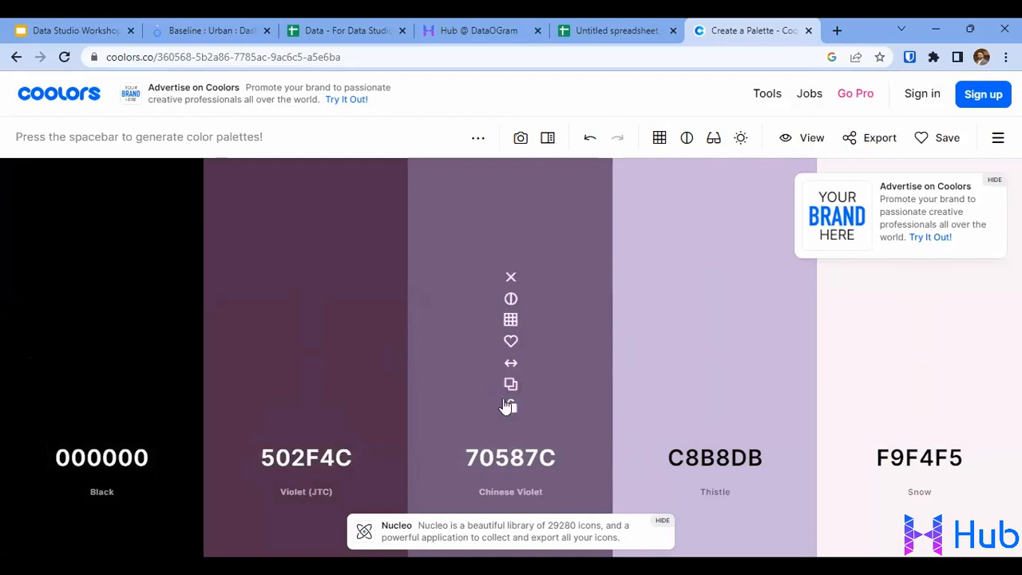
pyautogui.press('space')
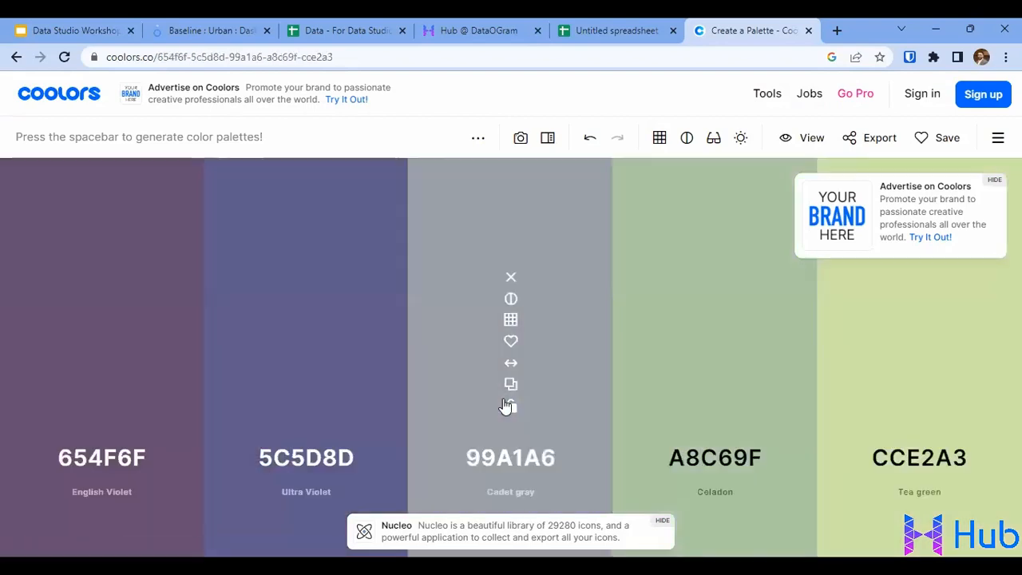
pyautogui.press('space')
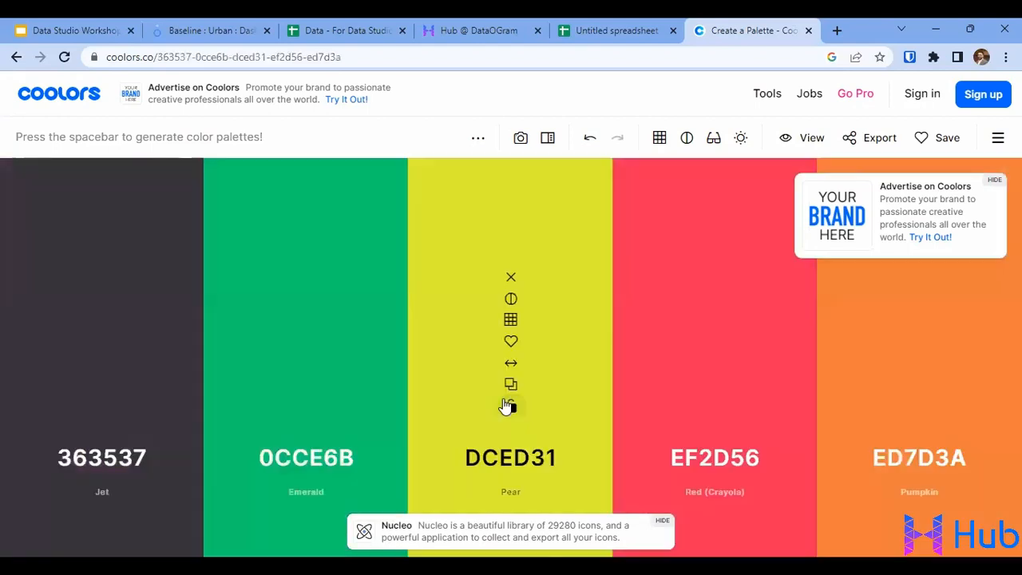
pyautogui.press('space')
pyautogui.press('space')
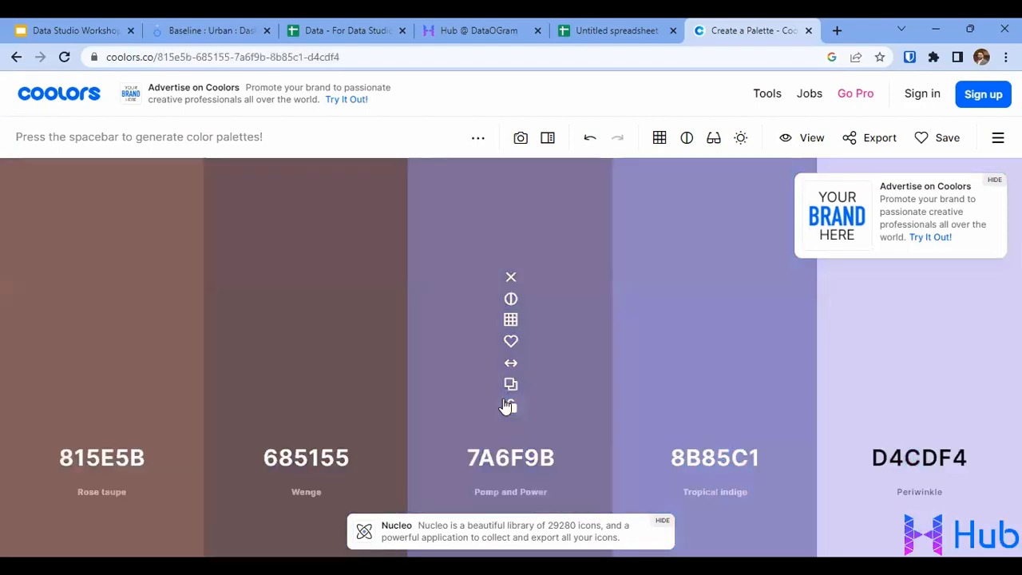
# Step: Generate further random palettes until one with 2A2D34, 009DDC, F26430, 6761A8 and 009B72 comes up
pyautogui.press('space')
pyautogui.press('space')
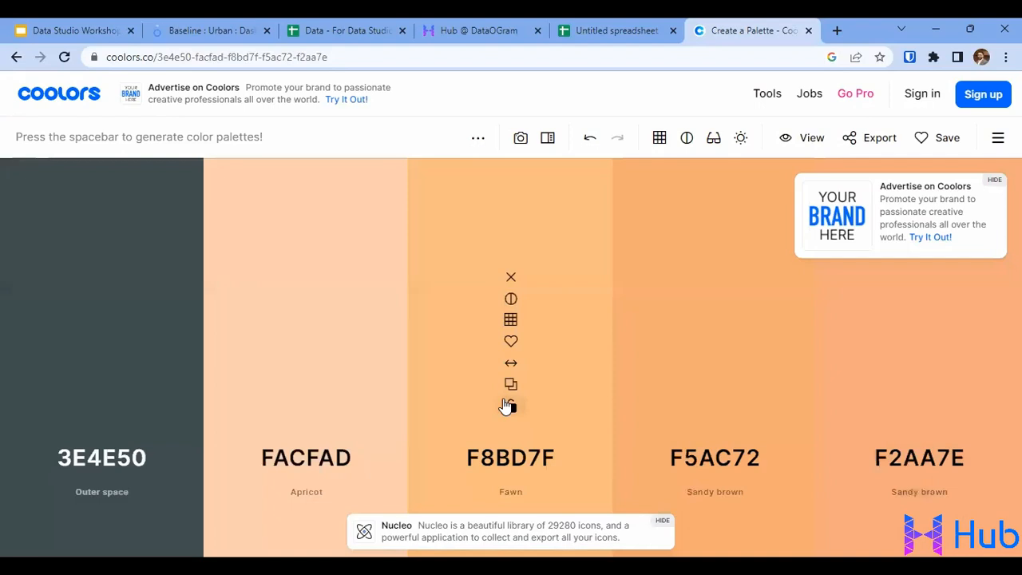
pyautogui.press('space')
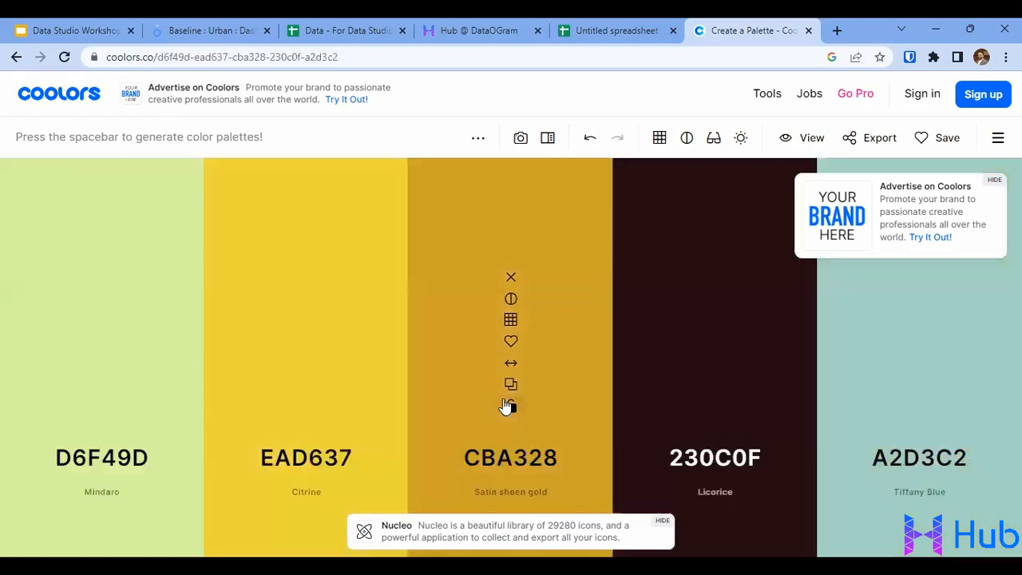
pyautogui.press('space')
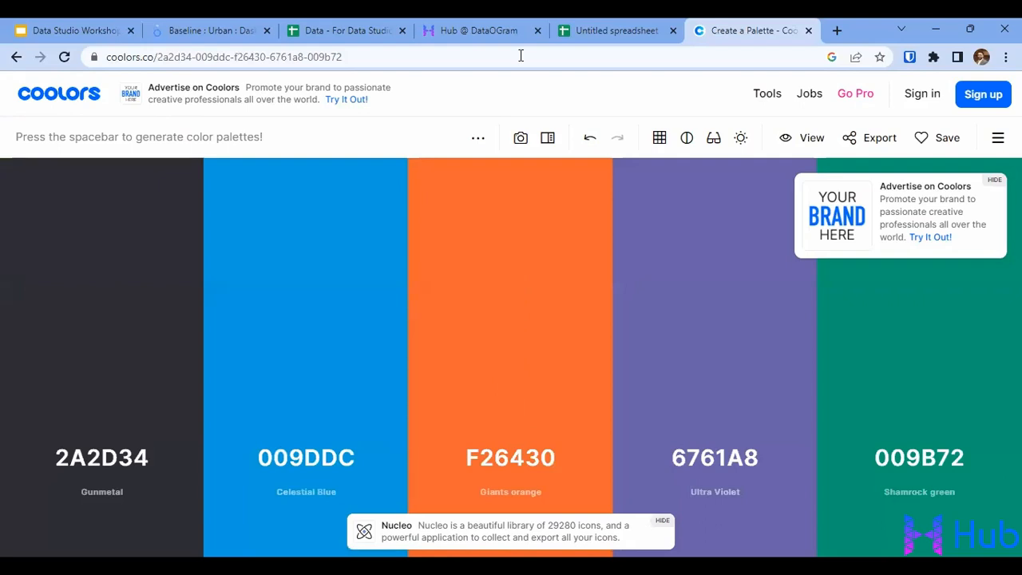
# Step: Select the Record Count gauge in the Looker Studio report, and copy the Celestial Blue 009DDC code from the Coolors palette
pyautogui.click(208, 32)
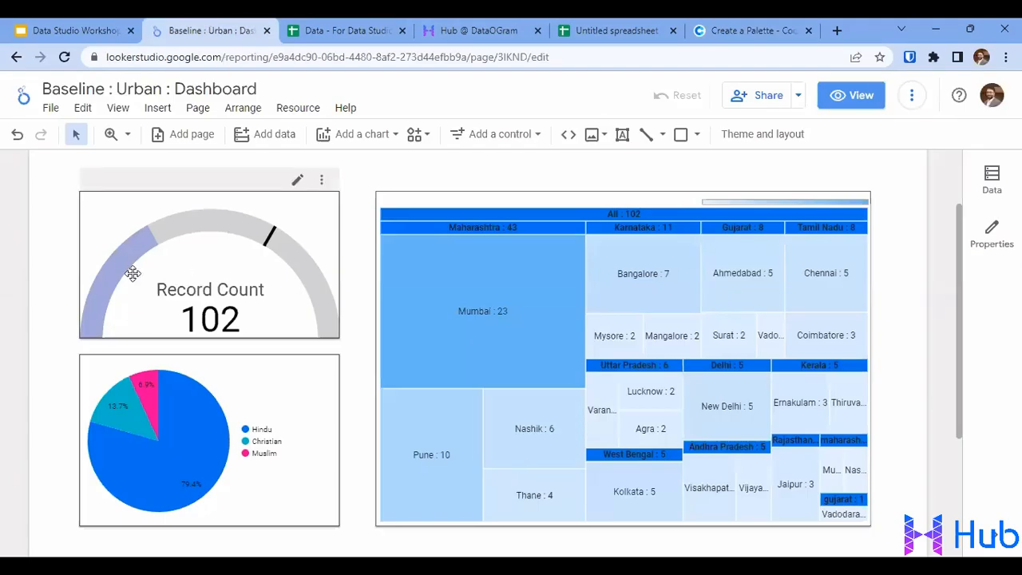
pyautogui.click(172, 279)
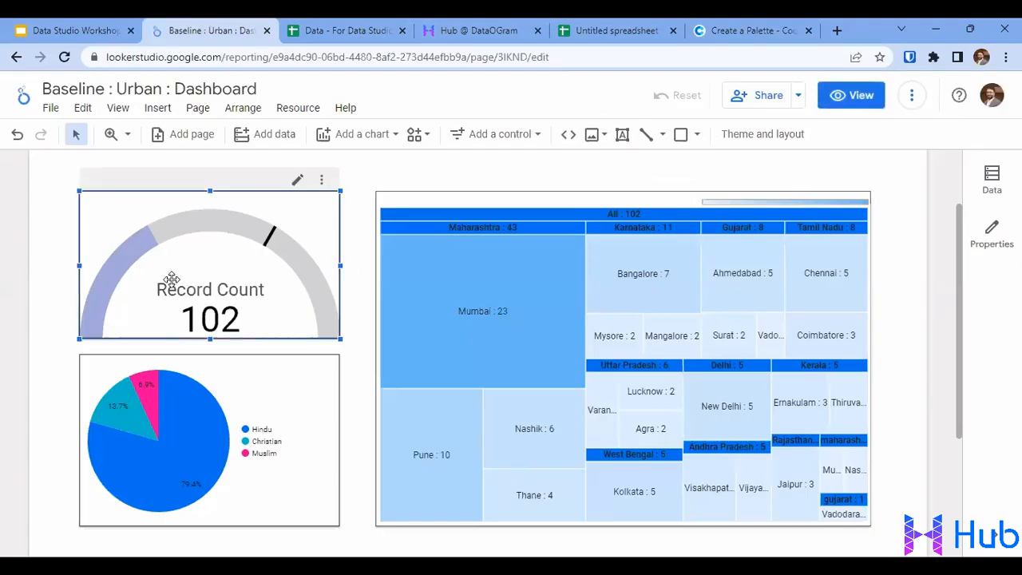
pyautogui.click(718, 25)
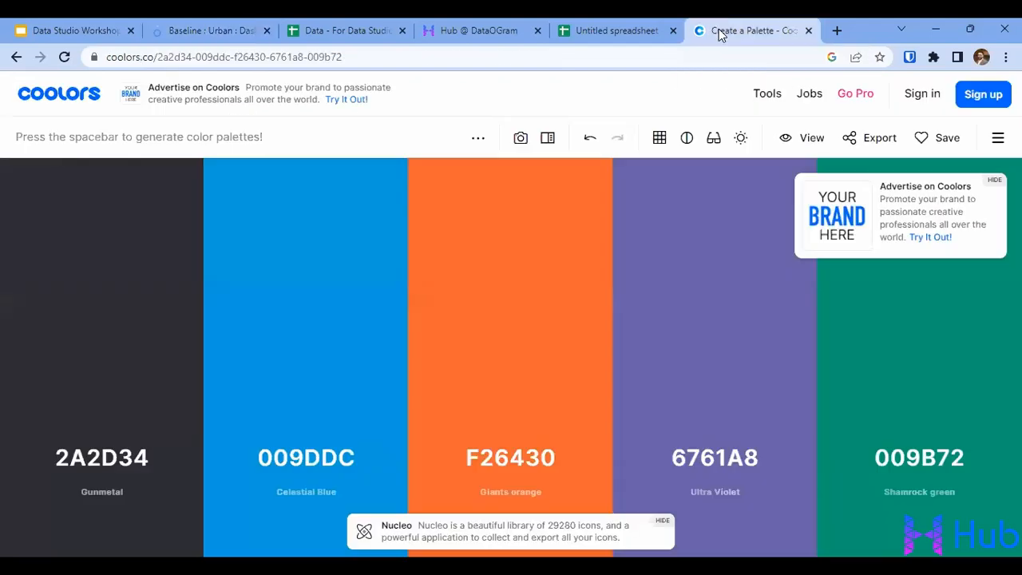
pyautogui.moveTo(349, 463)
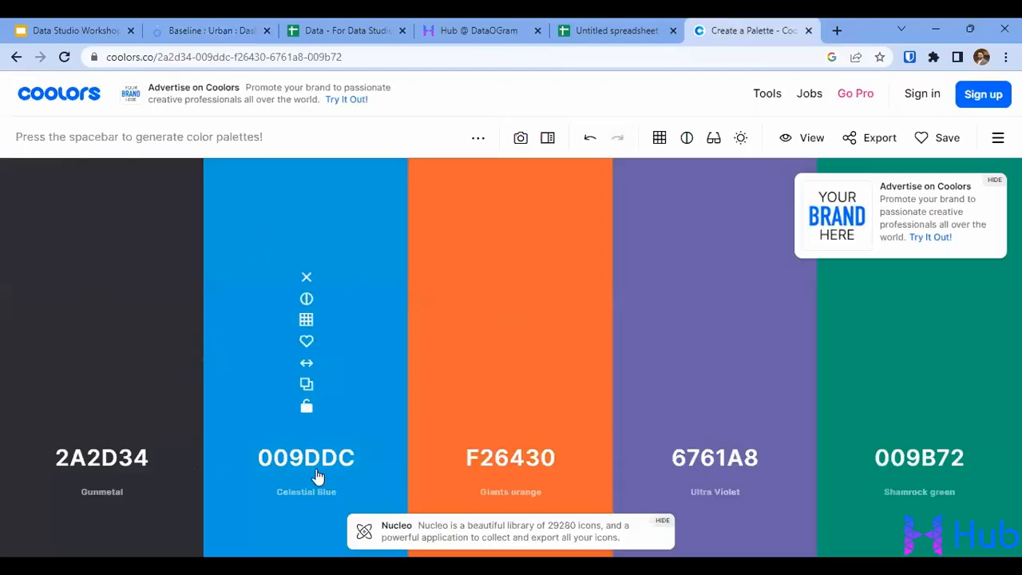
pyautogui.click(306, 386)
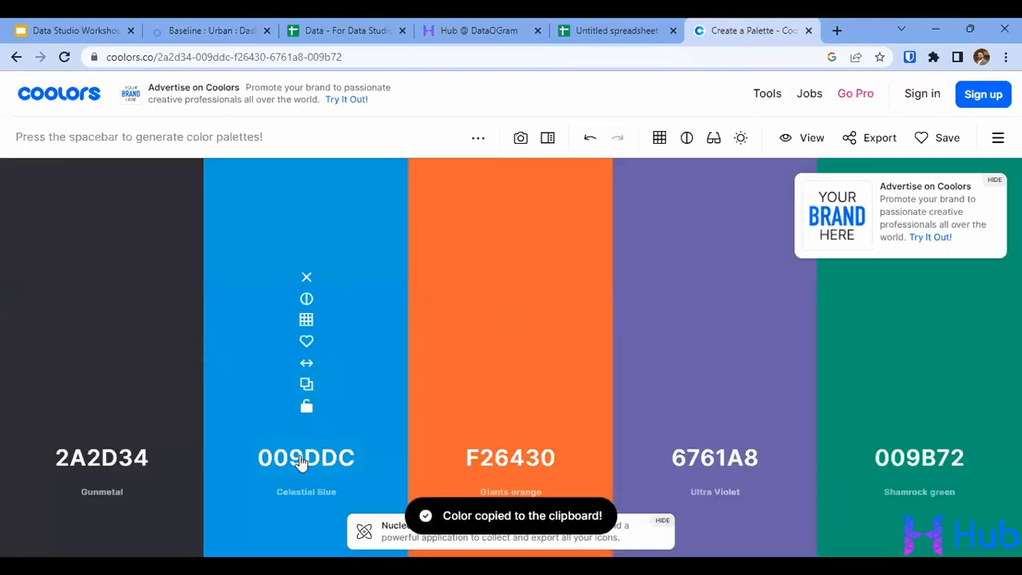
# Step: Return to the Looker Studio report and set the gauge's bar color to the copied custom color 009DDC
pyautogui.click(200, 26)
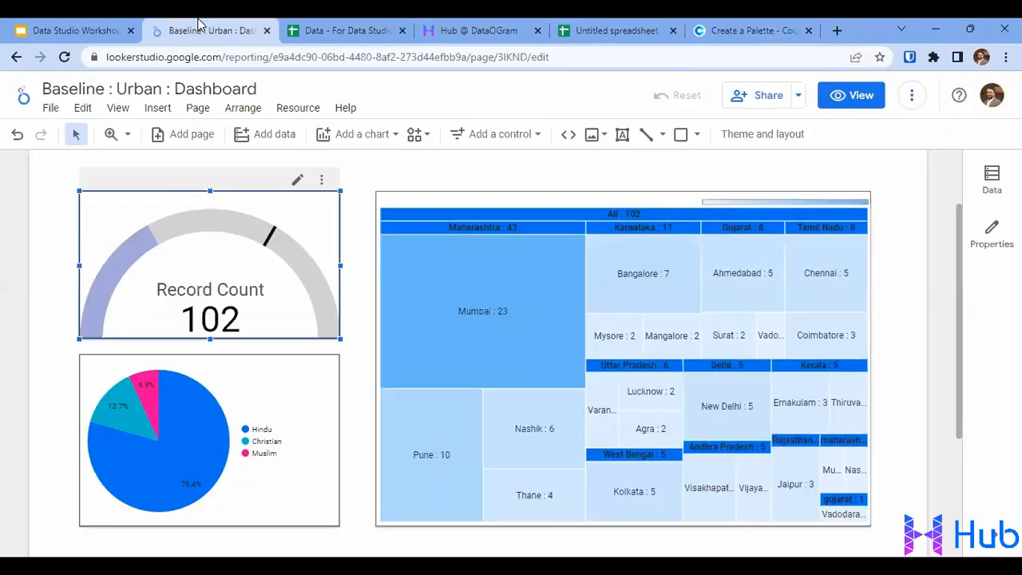
pyautogui.click(991, 234)
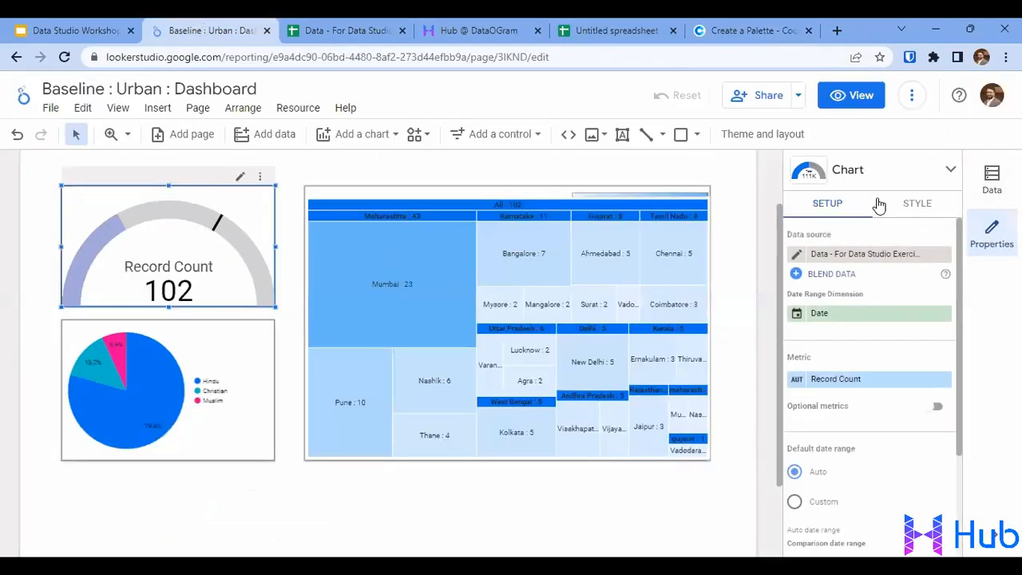
pyautogui.click(910, 206)
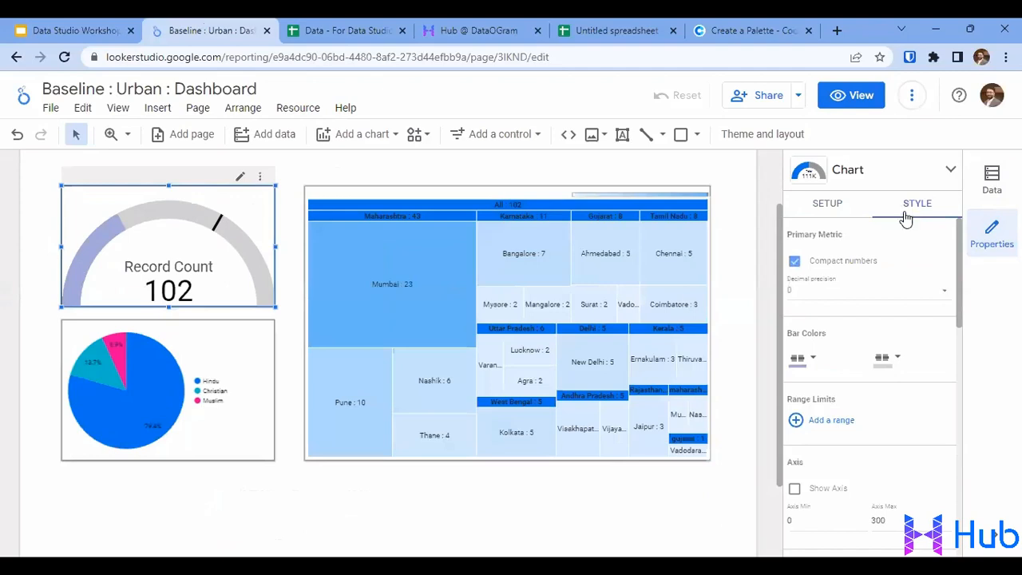
pyautogui.click(808, 361)
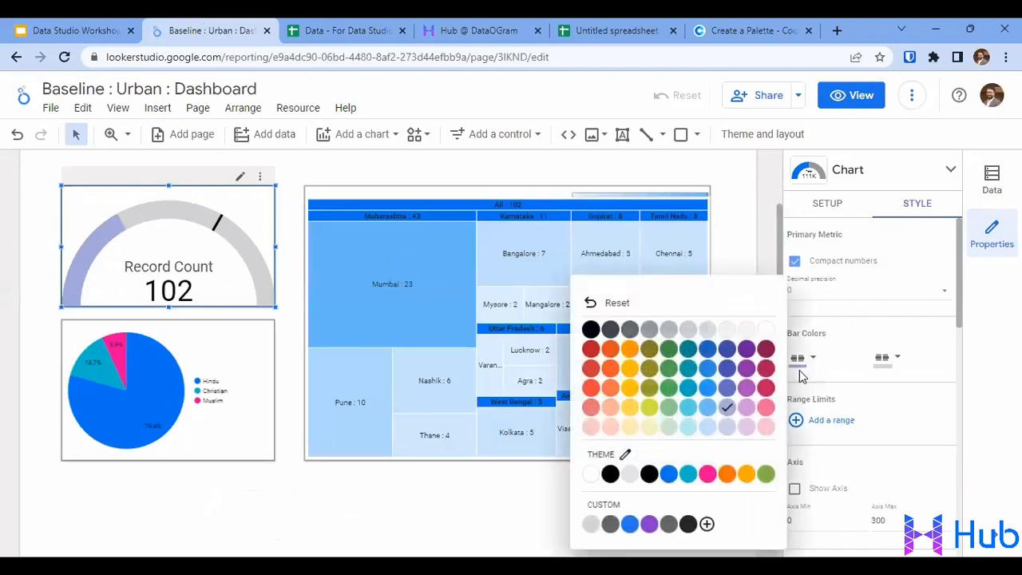
pyautogui.click(708, 525)
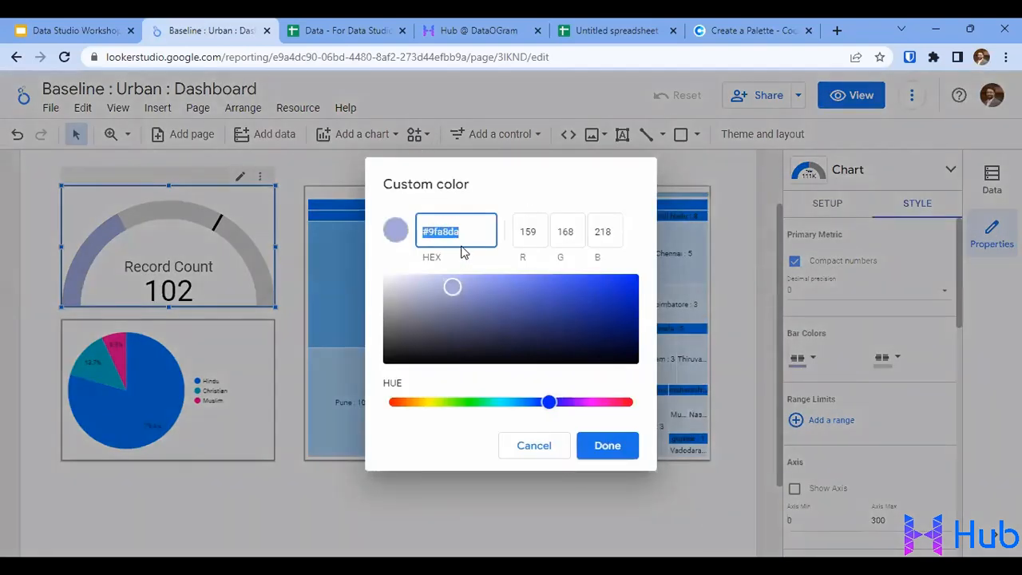
pyautogui.hotkey('ctrl', 'v')
pyautogui.click(625, 446)
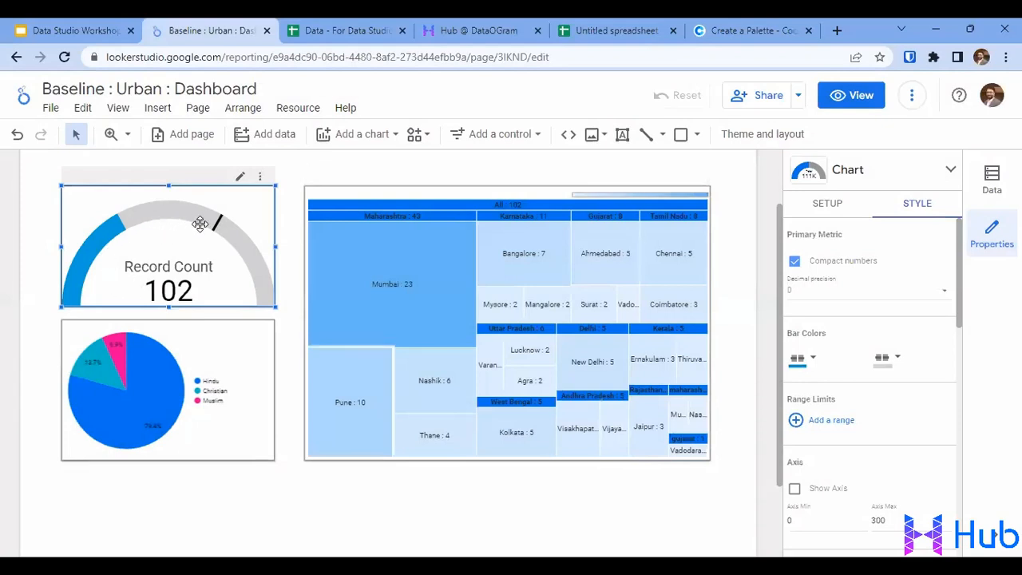
# Step: Select the treemap, copy the Ultra Violet 6761A8 code from the Coolors palette, and return to the Looker Studio report
pyautogui.click(338, 193)
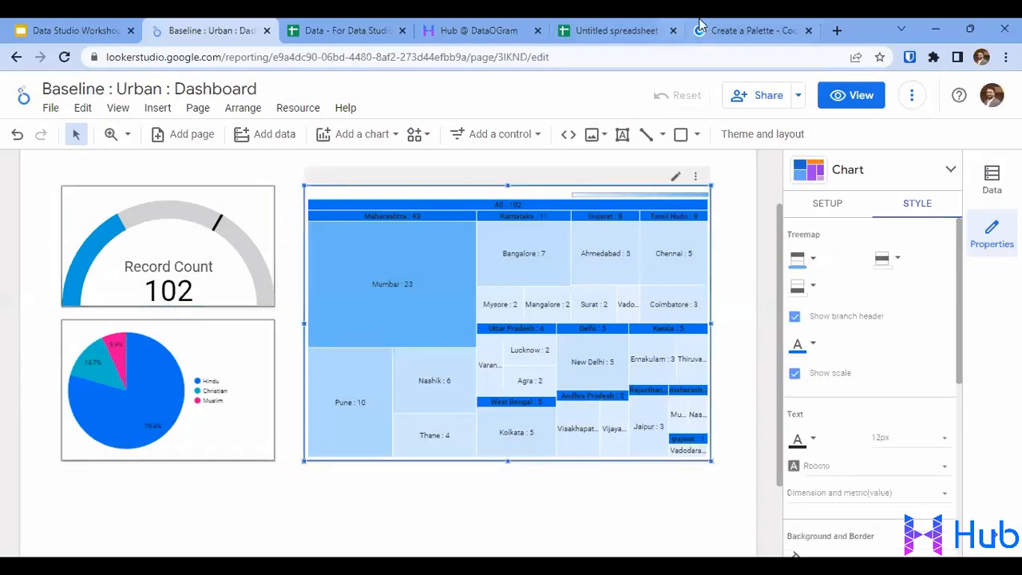
pyautogui.click(723, 24)
pyautogui.moveTo(519, 449)
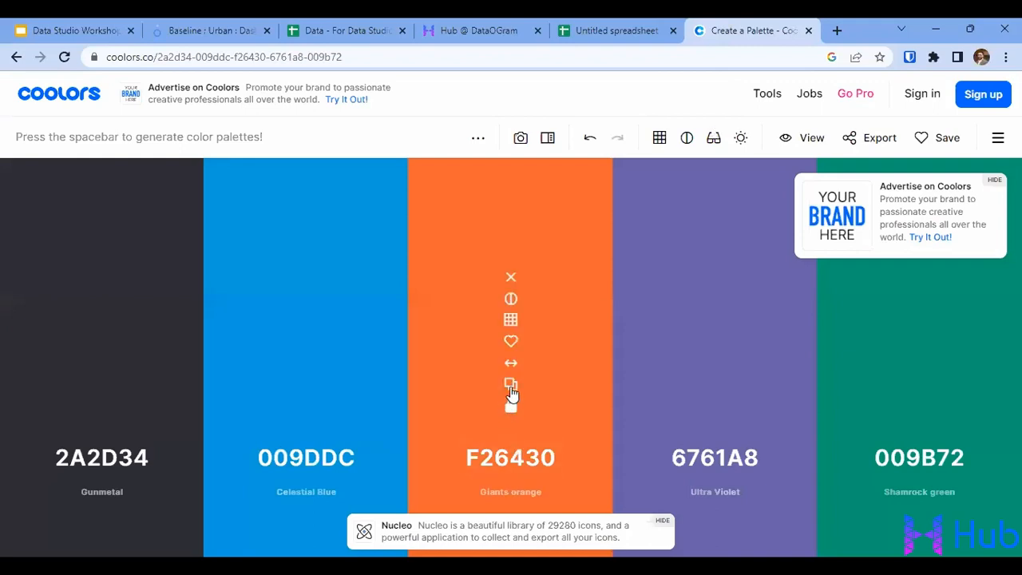
pyautogui.click(714, 385)
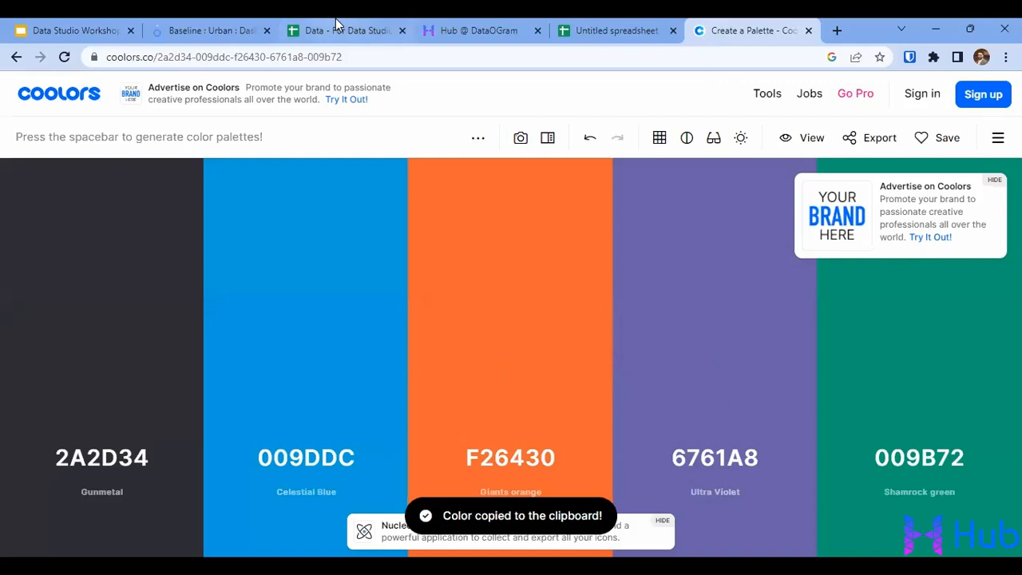
pyautogui.click(303, 26)
pyautogui.click(211, 30)
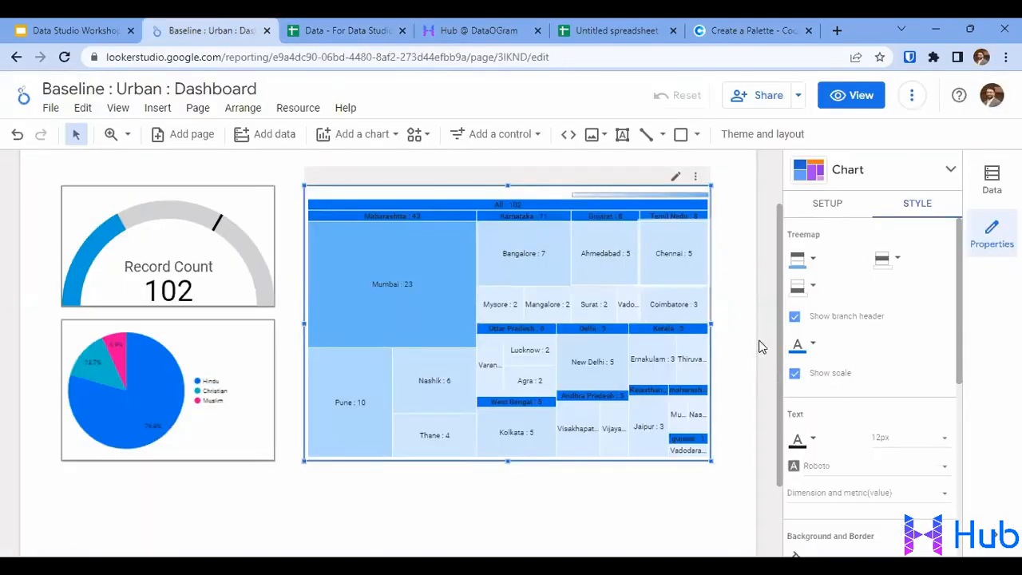
# Step: Set the treemap's maximum-value color to custom 6761A8 and its branch header color to the saved custom blue 009DDC
pyautogui.click(801, 259)
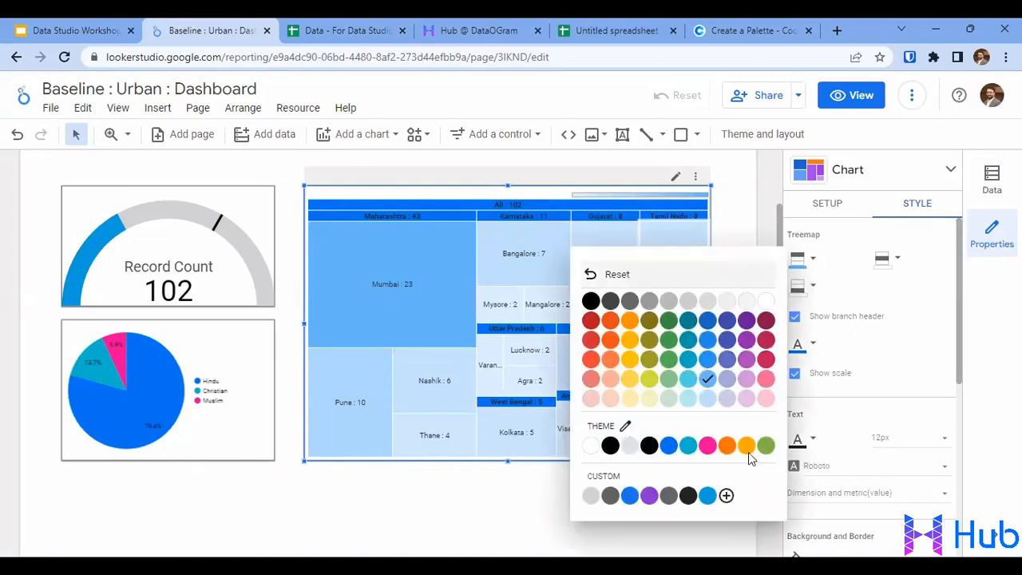
pyautogui.click(726, 497)
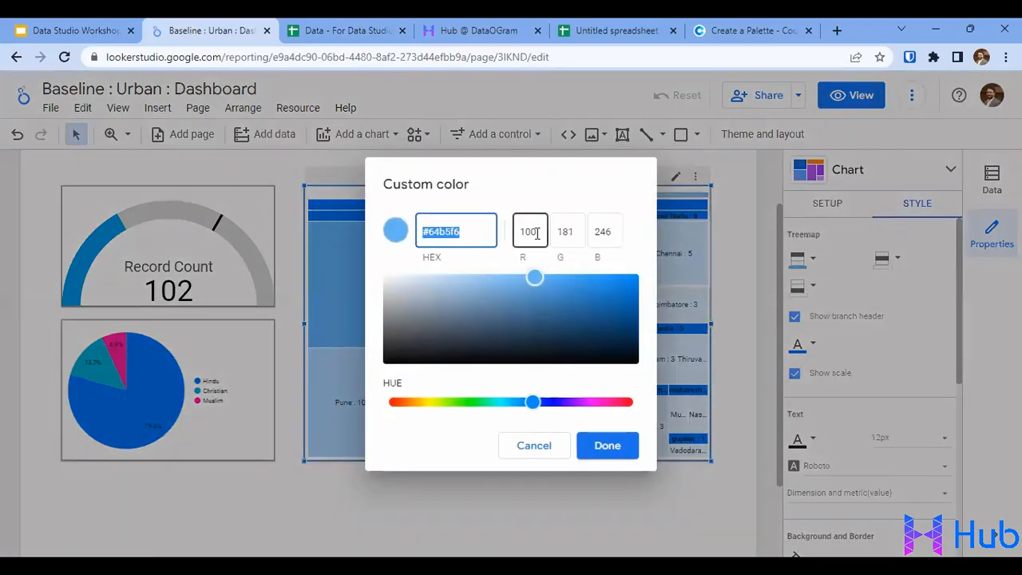
pyautogui.hotkey('ctrl', 'v')
pyautogui.click(620, 446)
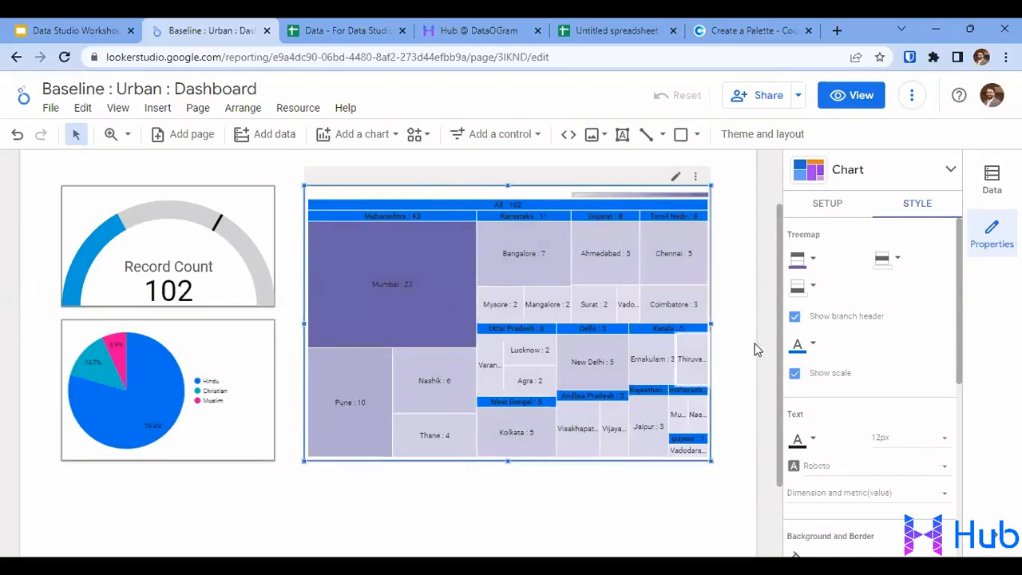
pyautogui.click(810, 346)
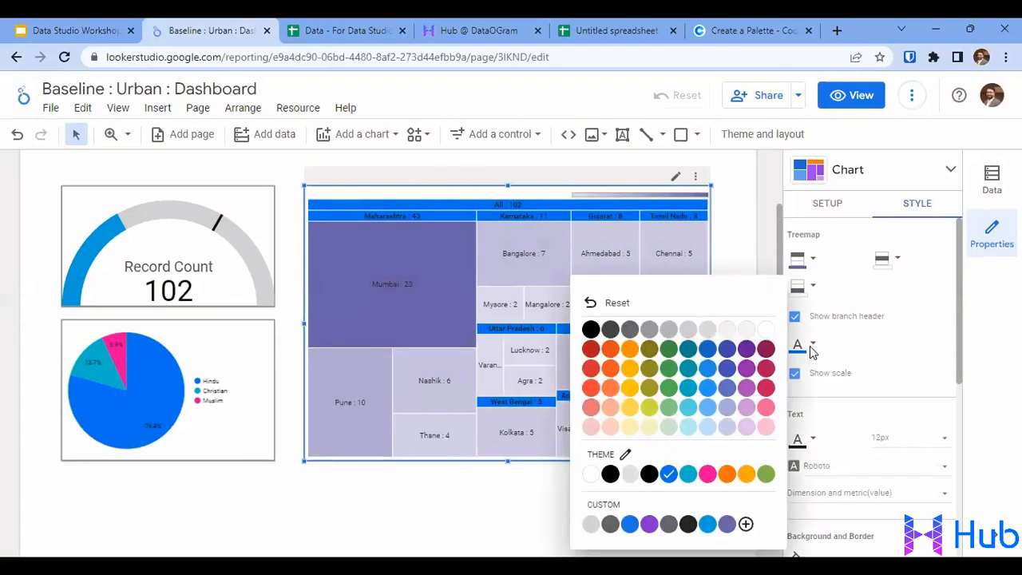
pyautogui.click(705, 525)
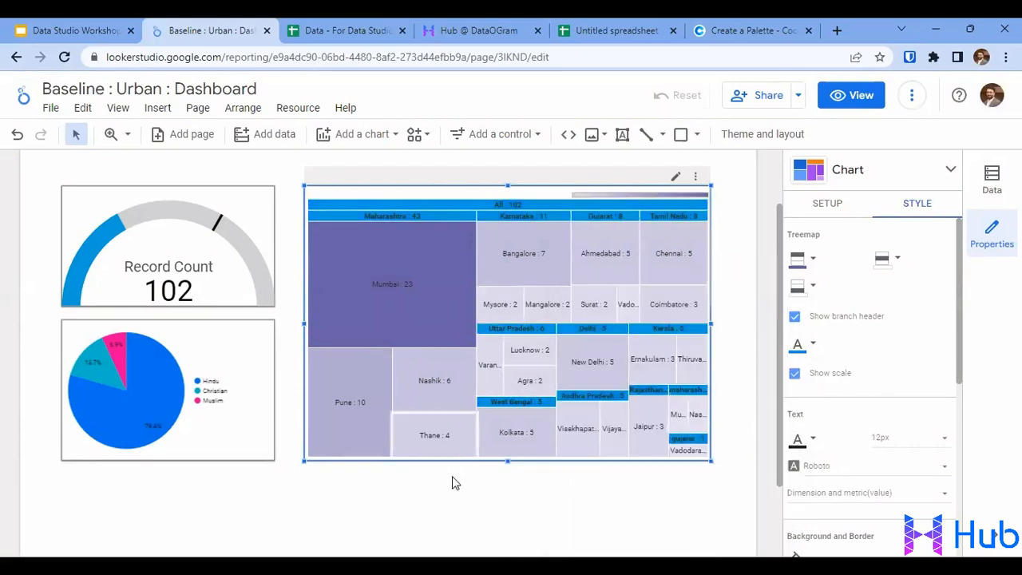
# Step: Open the pie chart's dimension value colors and set Hindu to Shamrock green 009B72 copied from the Coolors palette
pyautogui.click(235, 346)
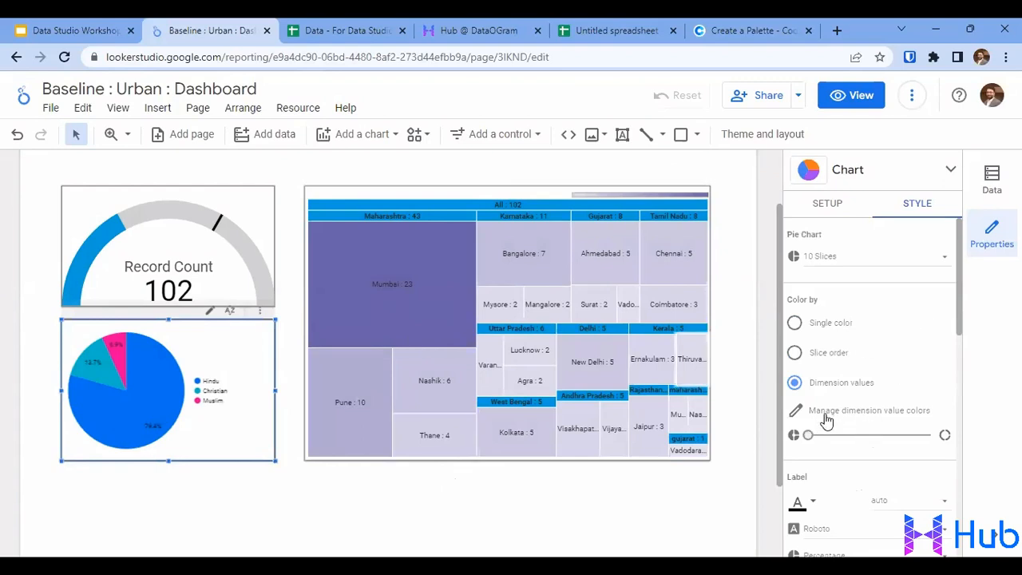
pyautogui.click(868, 410)
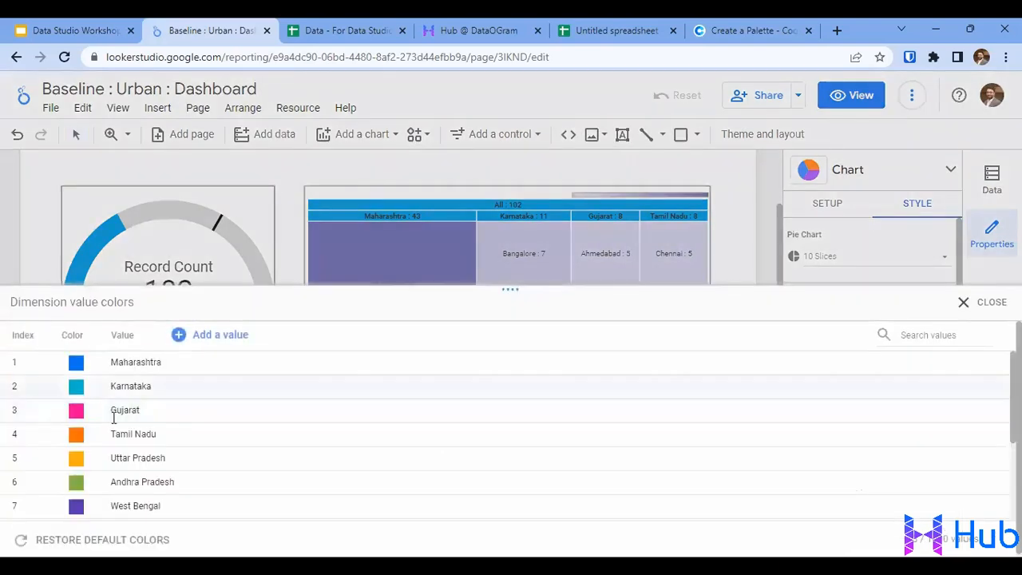
pyautogui.scroll(-2, 112, 416)
pyautogui.scroll(-2, 109, 416)
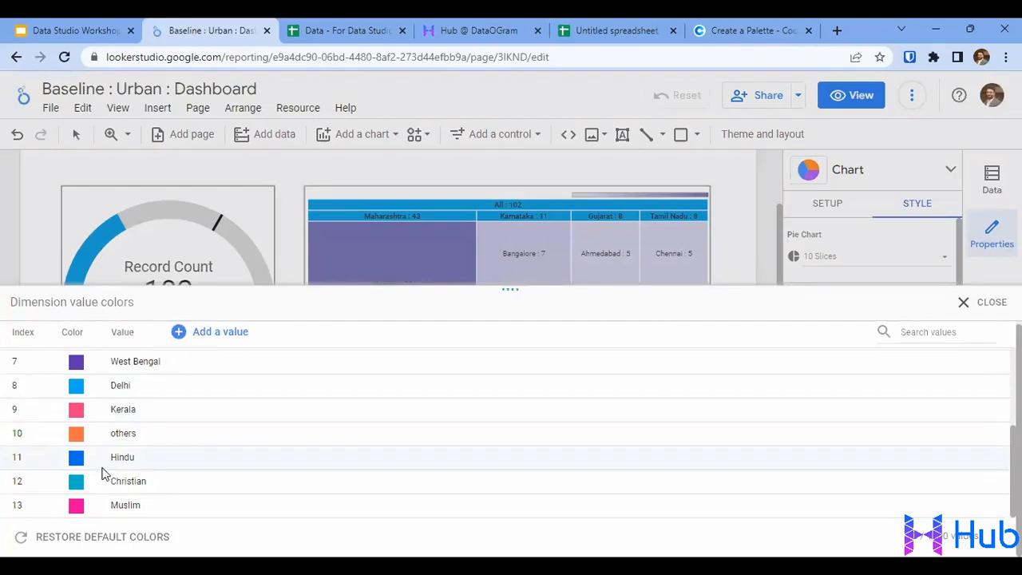
pyautogui.click(738, 30)
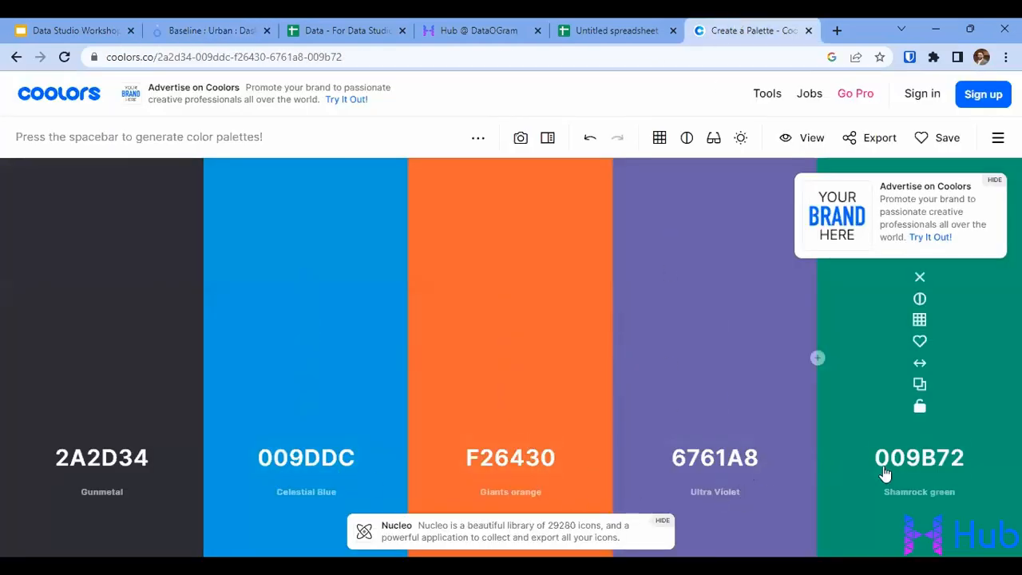
pyautogui.click(919, 385)
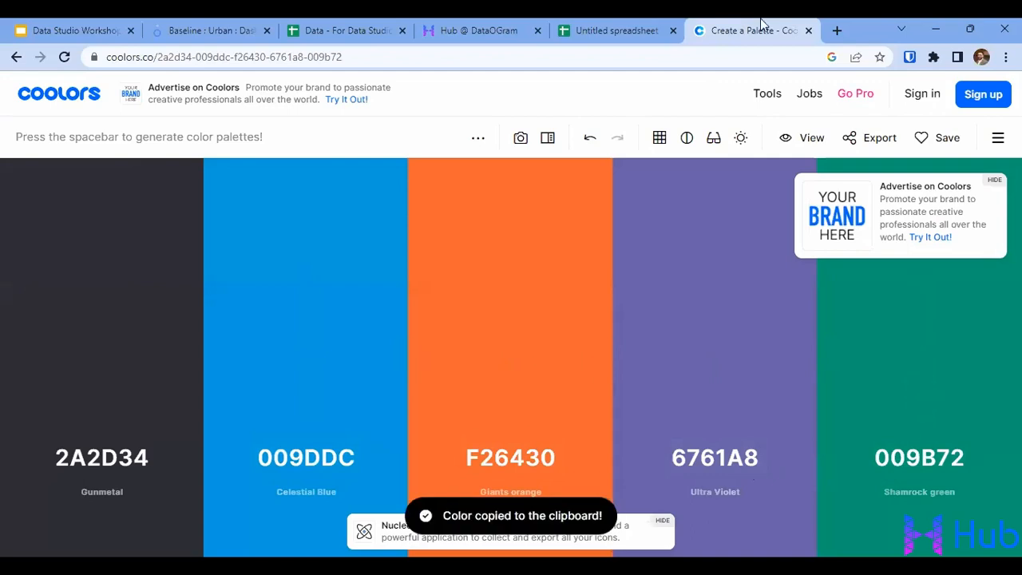
pyautogui.click(488, 31)
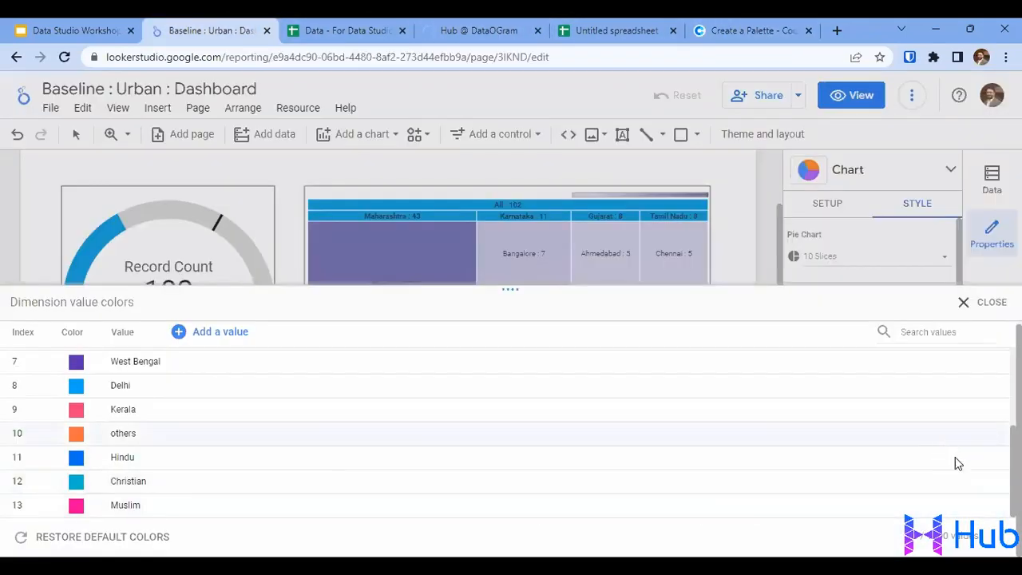
pyautogui.click(76, 385)
pyautogui.click(280, 524)
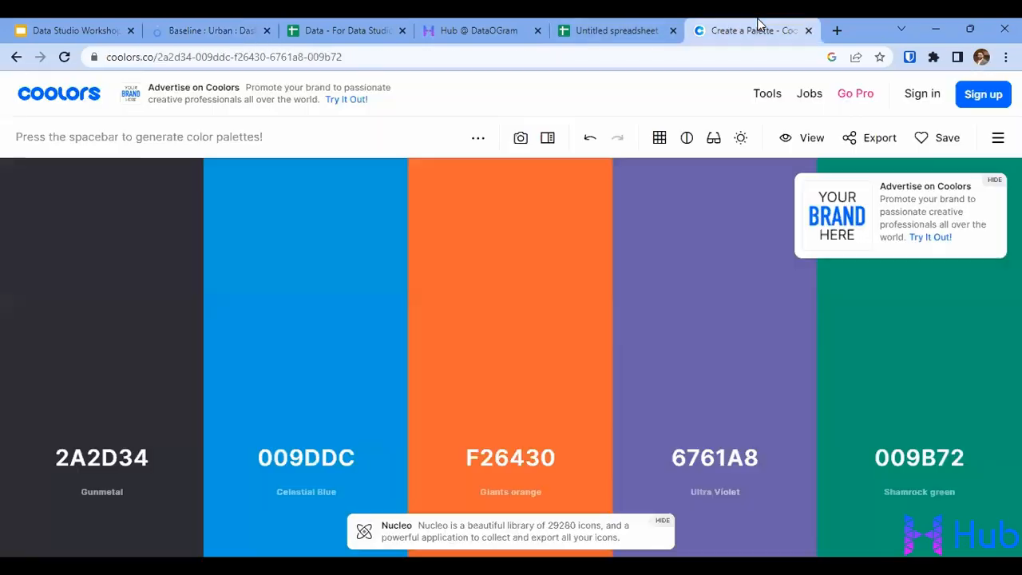
# Step: Set the pie chart's Christian color to F26430 and Muslim color to 6761A8 from the Coolors palette, and close the dimension value colors
pyautogui.click(511, 381)
pyautogui.click(227, 30)
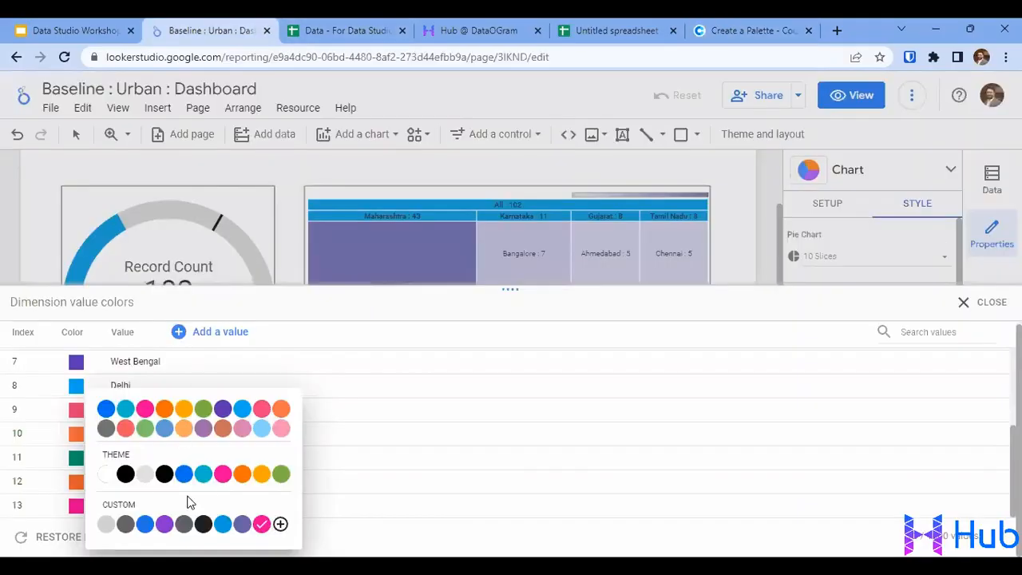
pyautogui.click(280, 523)
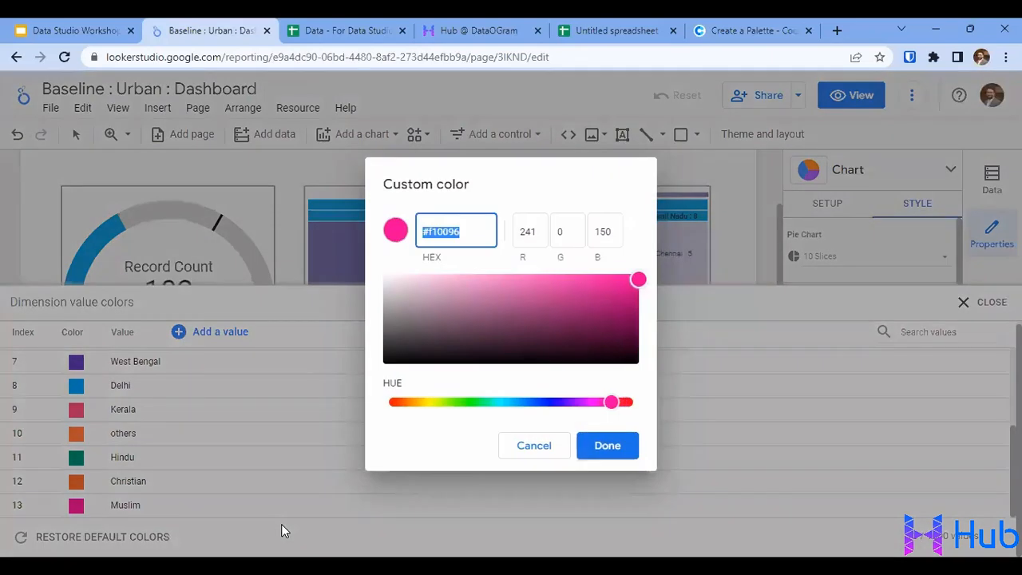
pyautogui.hotkey('ctrl', 'v')
pyautogui.click(604, 446)
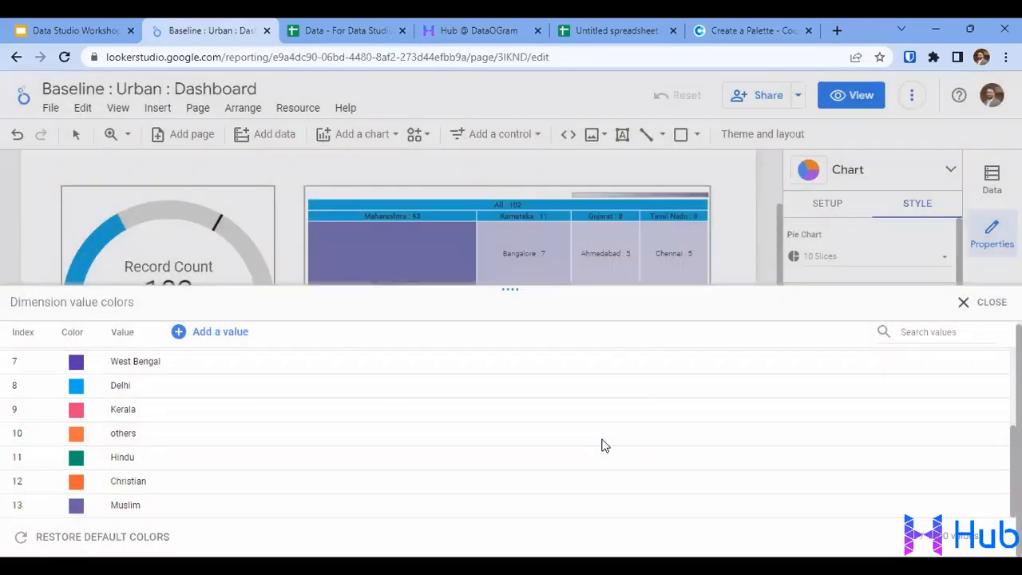
pyautogui.click(972, 308)
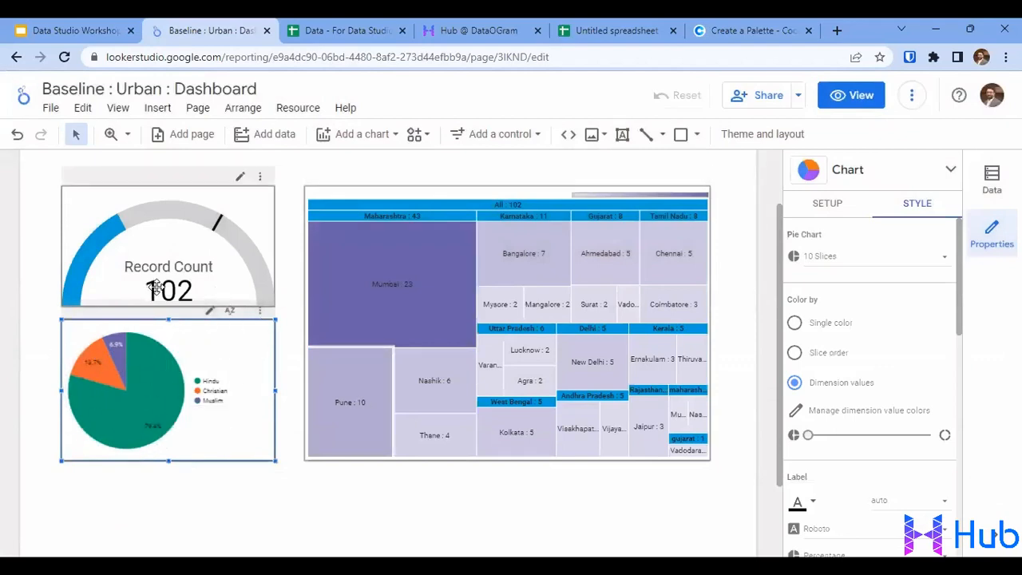
pyautogui.scroll(1, 724, 202)
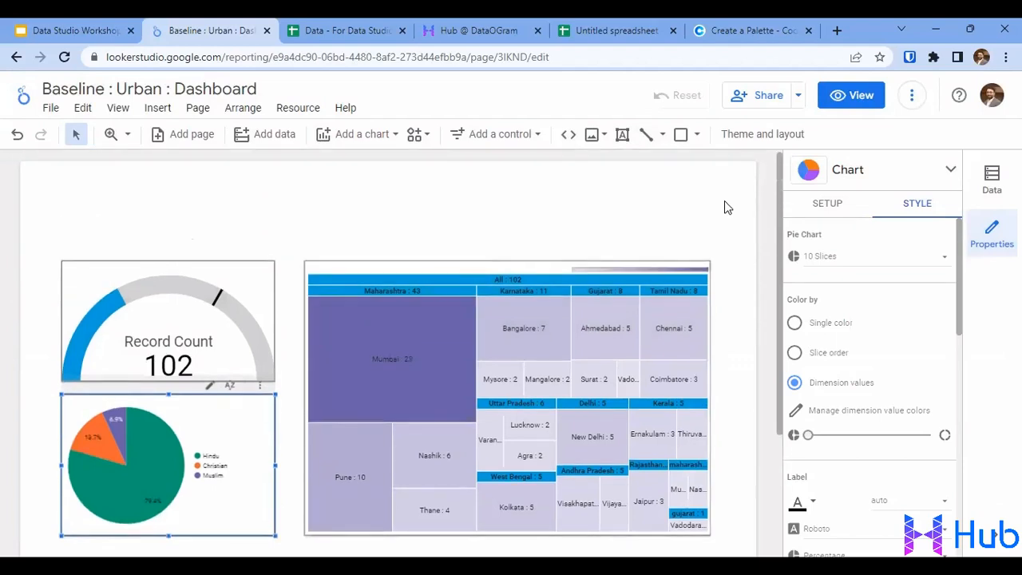
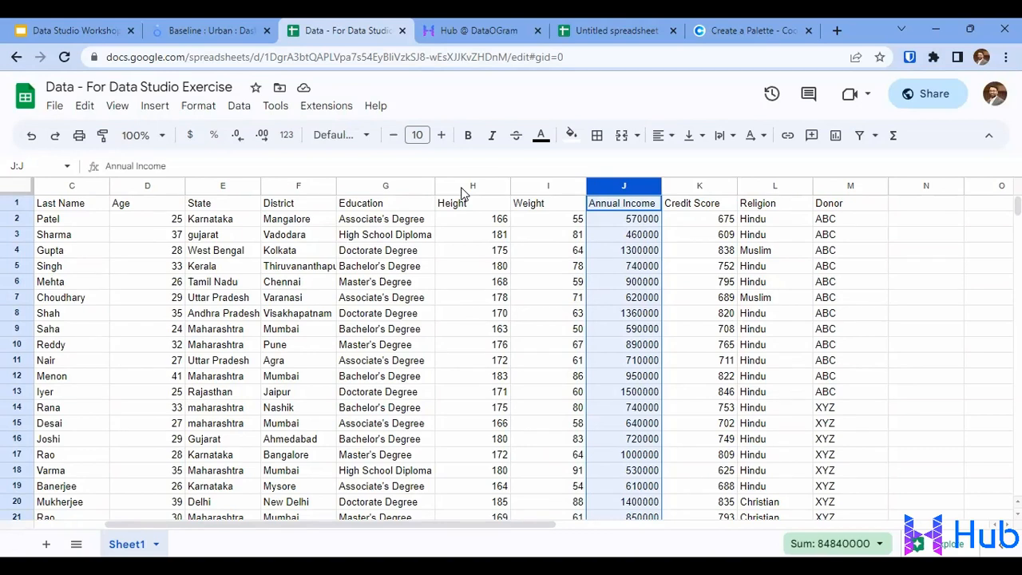
# Step: Return to the Looker Studio report and add a scorecard in the empty area below the religion pie chart
pyautogui.click(206, 25)
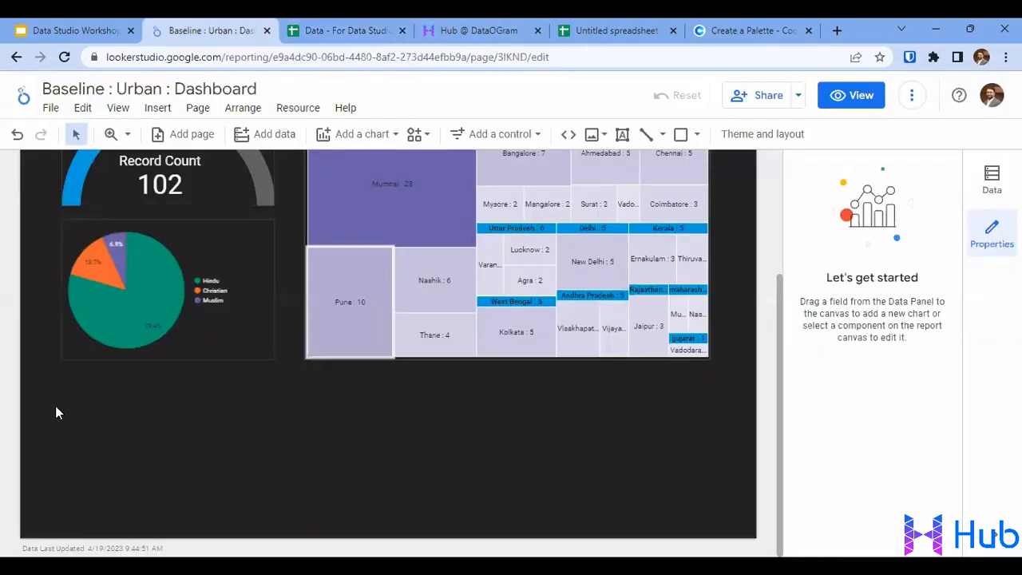
pyautogui.click(347, 138)
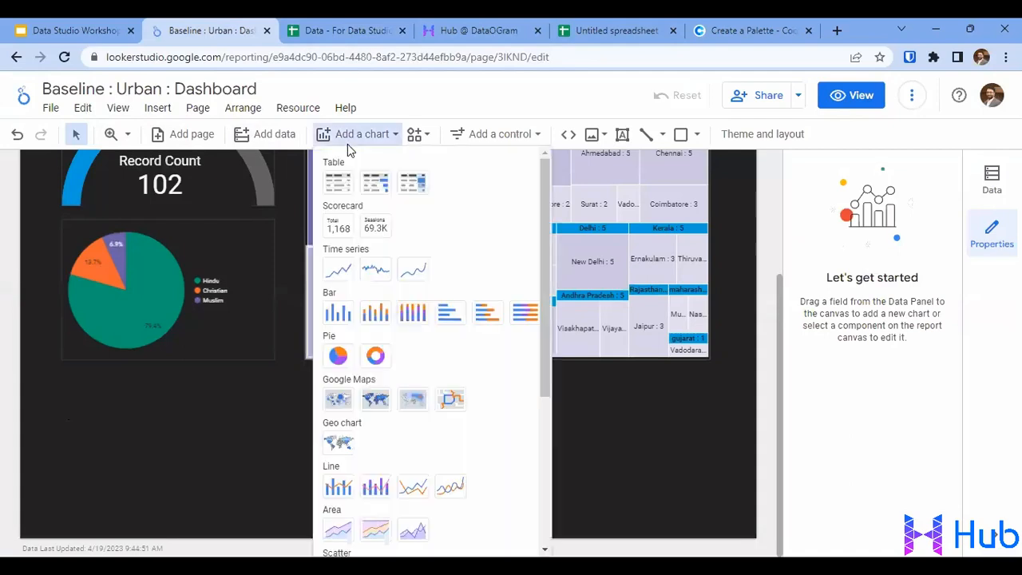
pyautogui.click(336, 233)
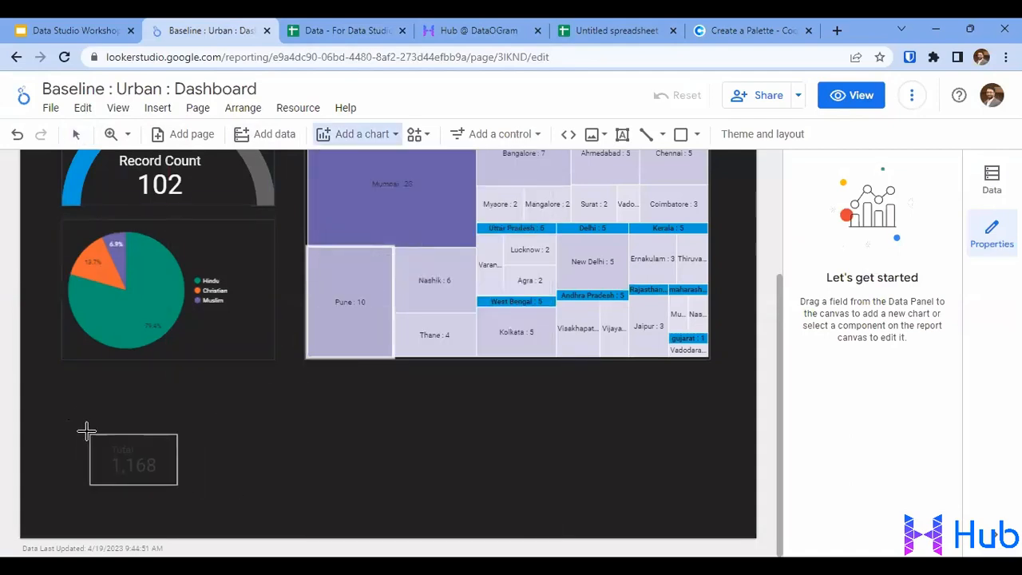
pyautogui.moveTo(64, 407); pyautogui.dragTo(184, 476)
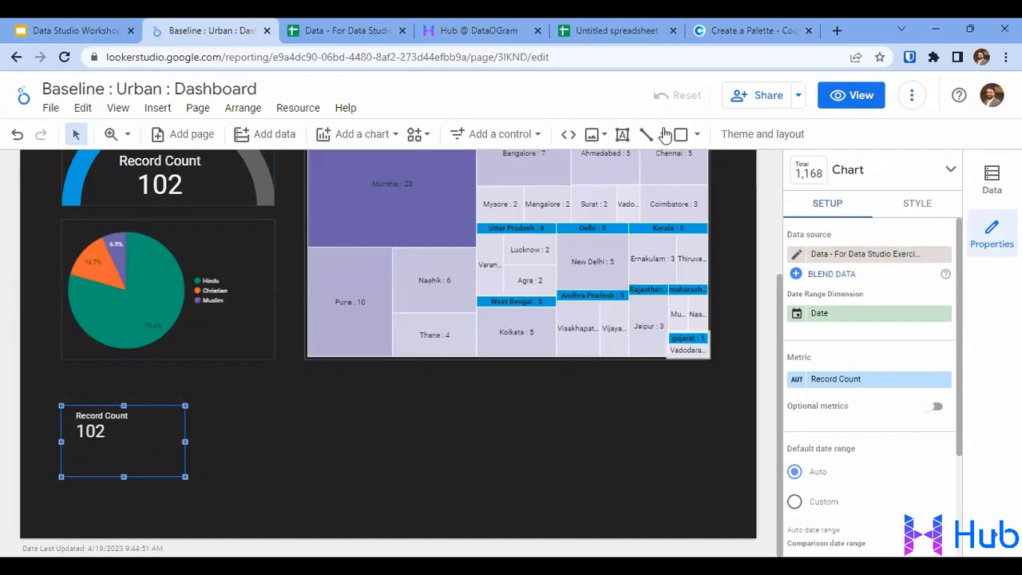
# Step: Set the new scorecard's metric to Annual Income with Average aggregation
pyautogui.click(848, 380)
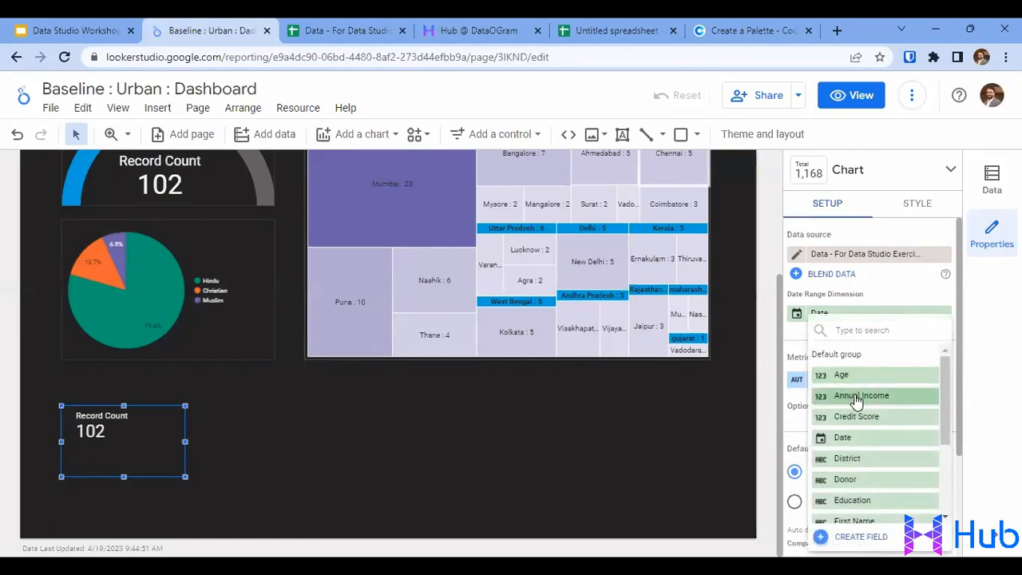
pyautogui.click(856, 397)
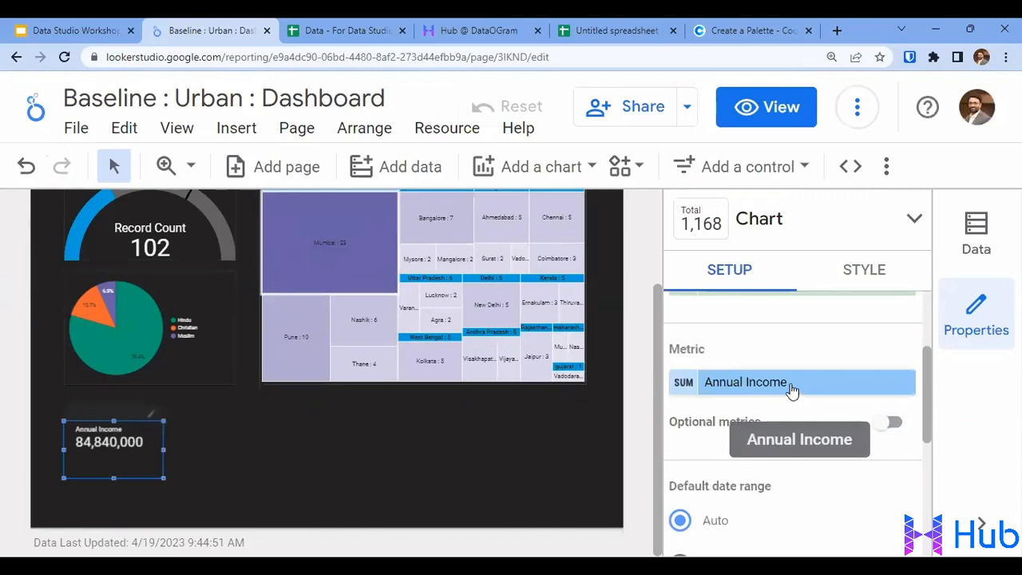
pyautogui.click(685, 383)
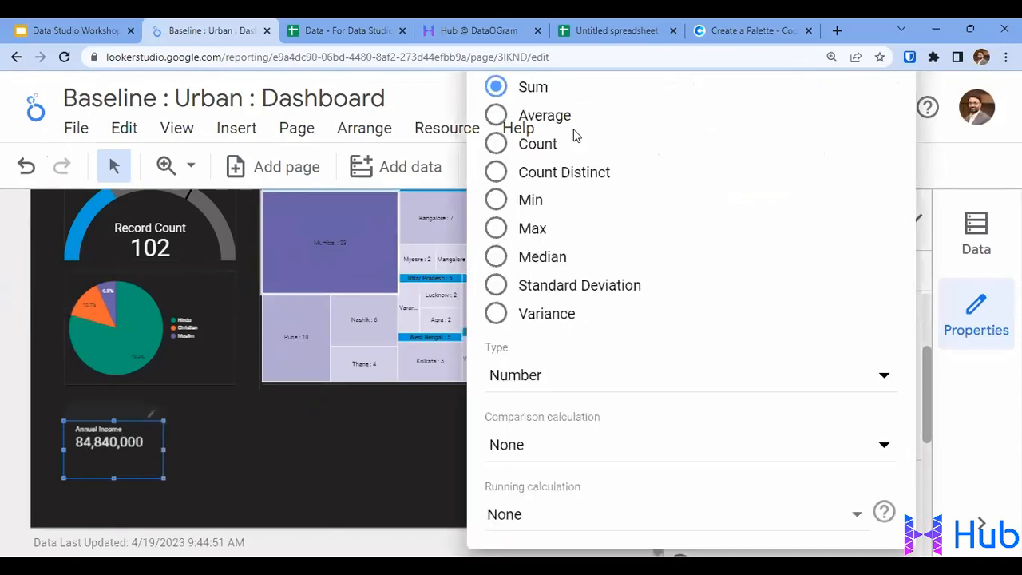
pyautogui.click(518, 127)
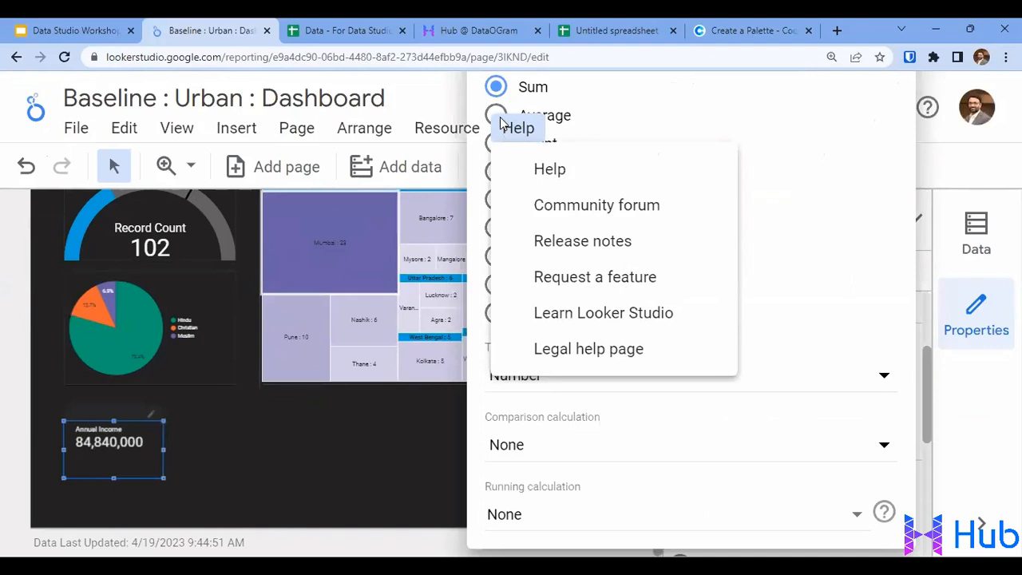
pyautogui.click(650, 123)
pyautogui.click(499, 121)
pyautogui.click(497, 116)
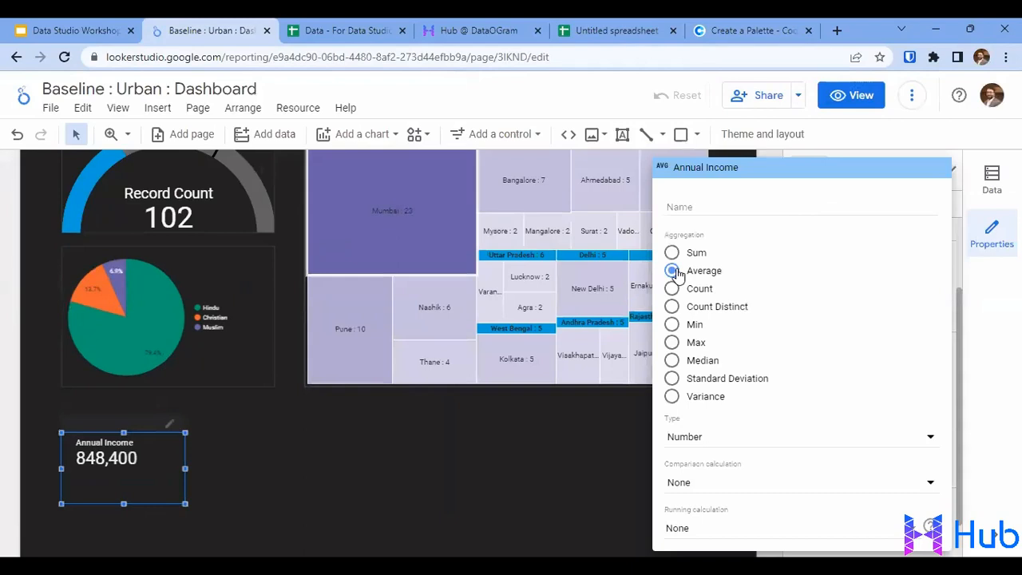
# Step: Rename the scorecard's Annual Income metric to "Average income" and close the metric settings
pyautogui.click(710, 210)
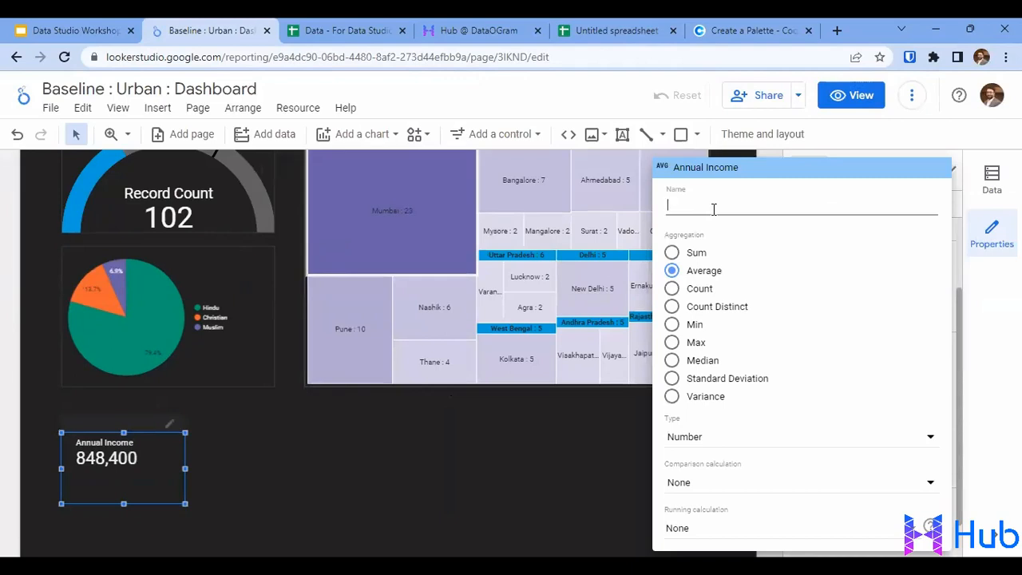
pyautogui.write('Avegar')
pyautogui.press('BackSpace')
pyautogui.press('BackSpace')
pyautogui.press('BackSpace')
pyautogui.write('rage Ann')
pyautogui.press('BackSpace')
pyautogui.write('income')
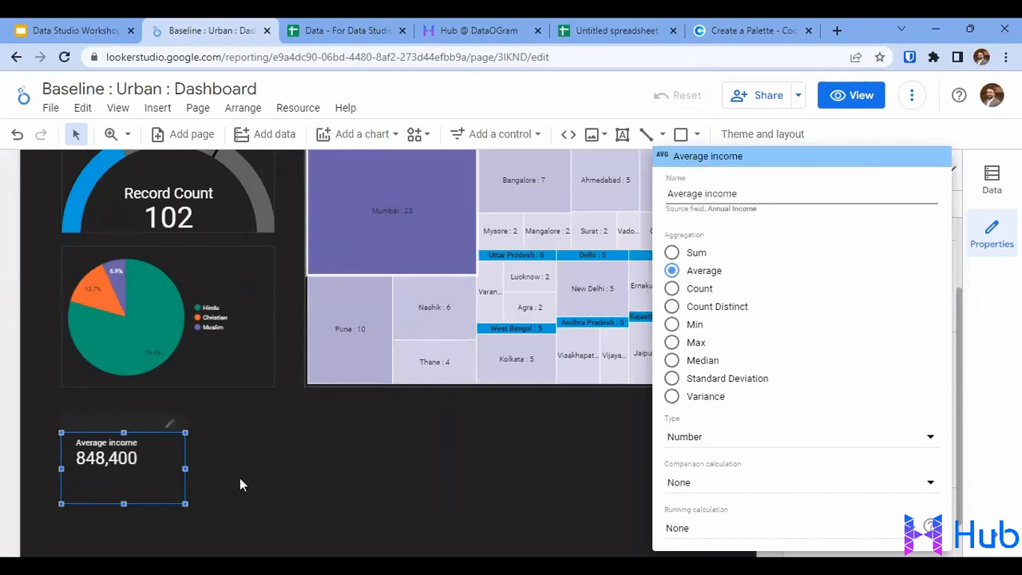
pyautogui.click(288, 476)
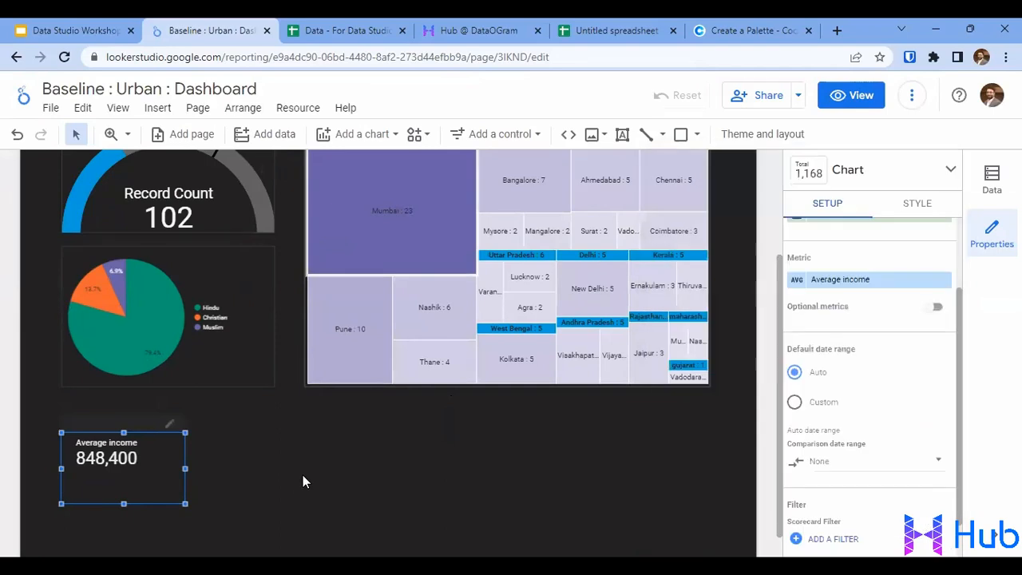
# Step: Open the Average income scorecard's style settings and enable compact numbers for its primary metric
pyautogui.scroll(3, 302, 475)
pyautogui.scroll(-2, 302, 479)
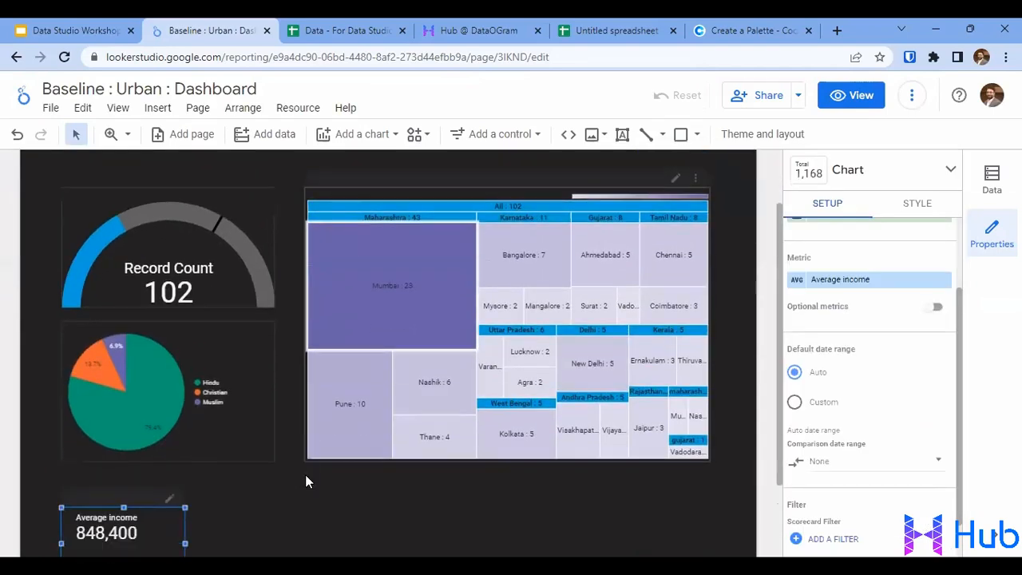
pyautogui.scroll(-2, 284, 479)
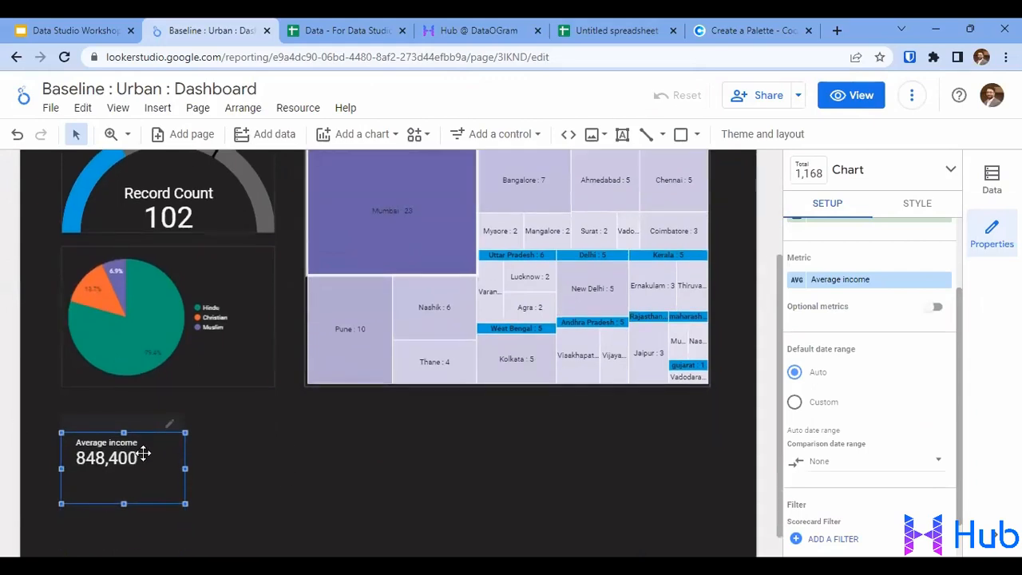
pyautogui.click(916, 203)
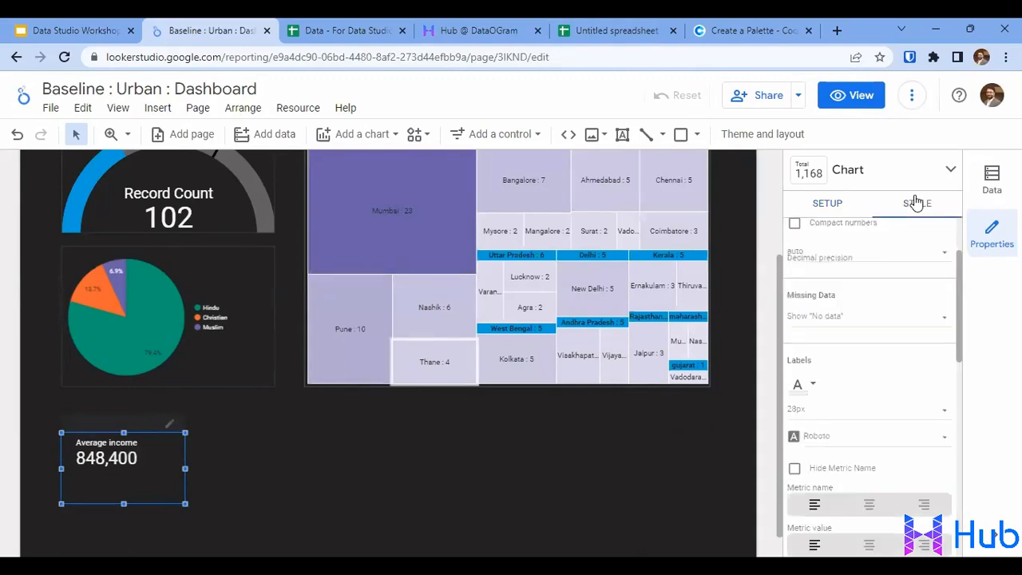
pyautogui.scroll(2, 249, 483)
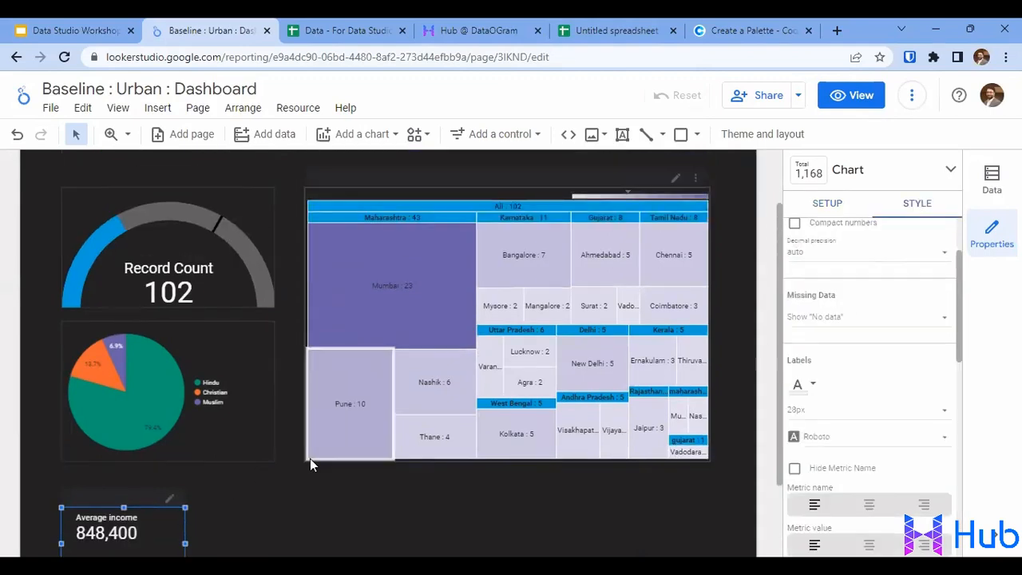
pyautogui.scroll(-3, 310, 458)
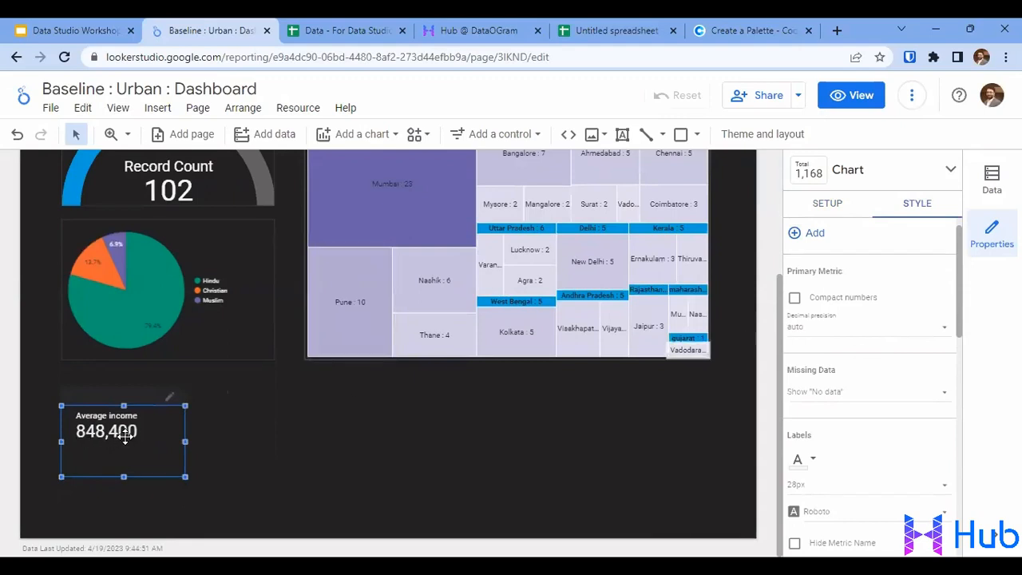
pyautogui.click(830, 299)
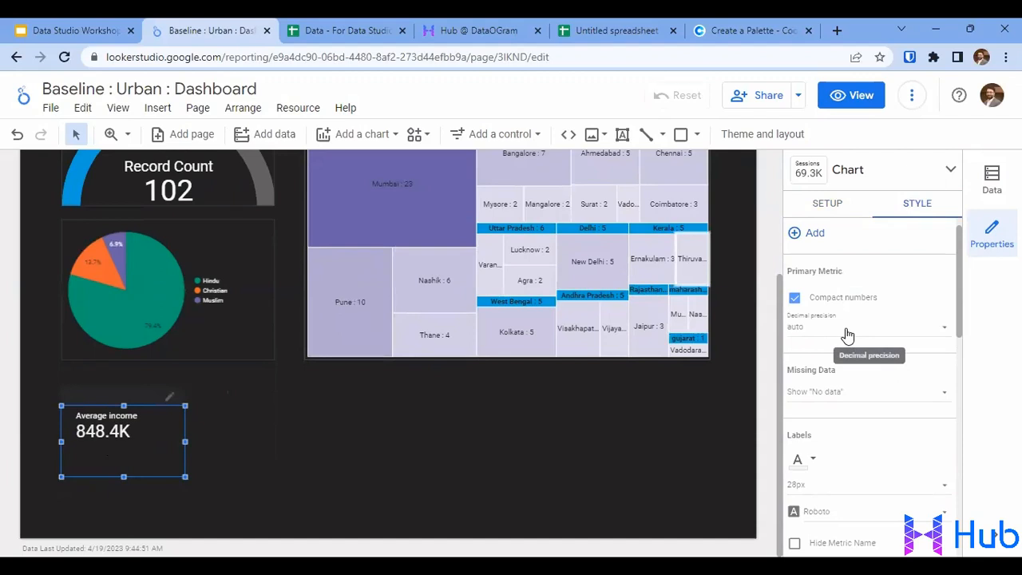
# Step: Center-align the metric name, metric value and comparison of the Average income scorecard
pyautogui.scroll(-2, 847, 334)
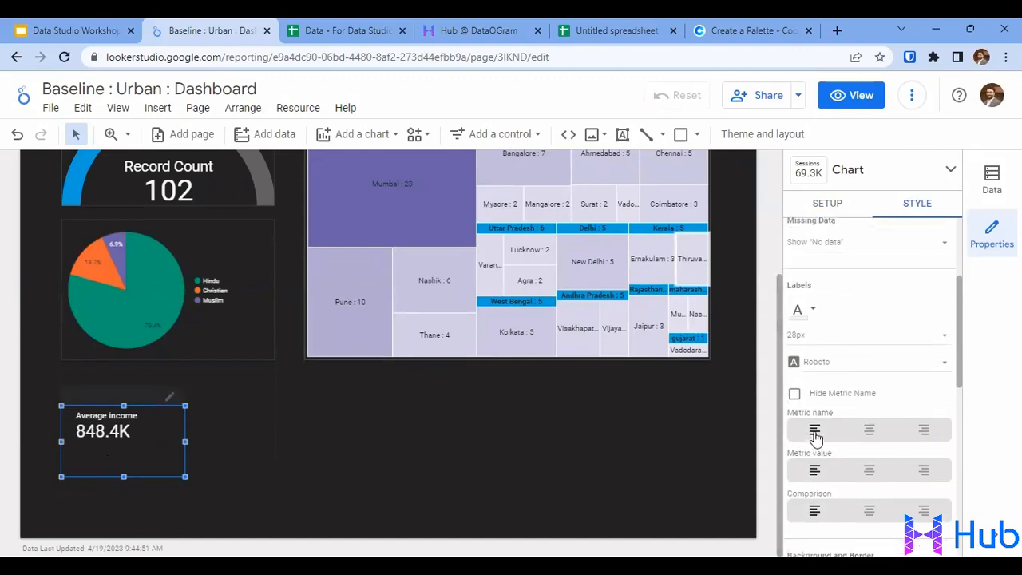
pyautogui.scroll(-1, 870, 435)
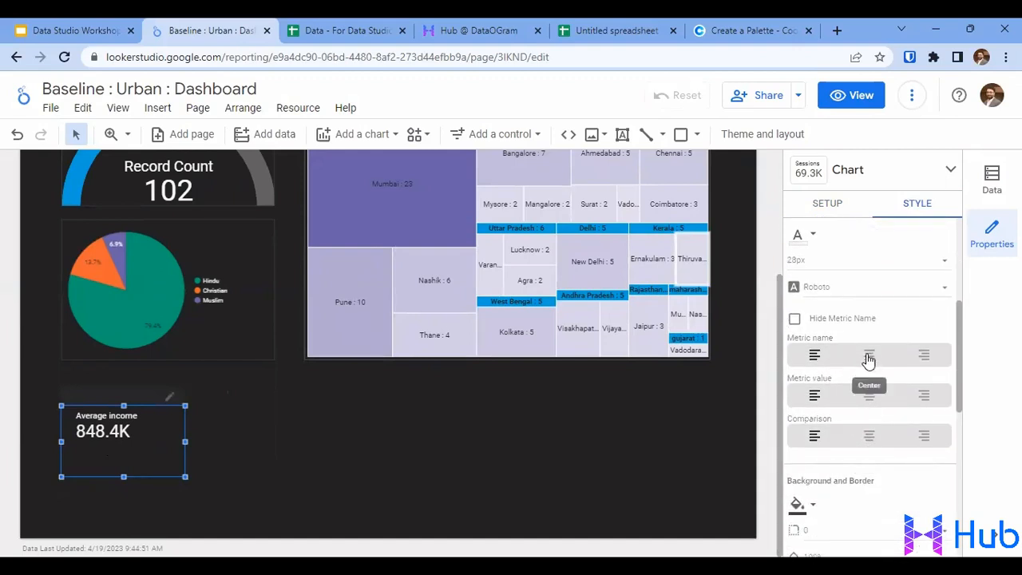
pyautogui.click(868, 356)
pyautogui.click(869, 397)
pyautogui.click(868, 435)
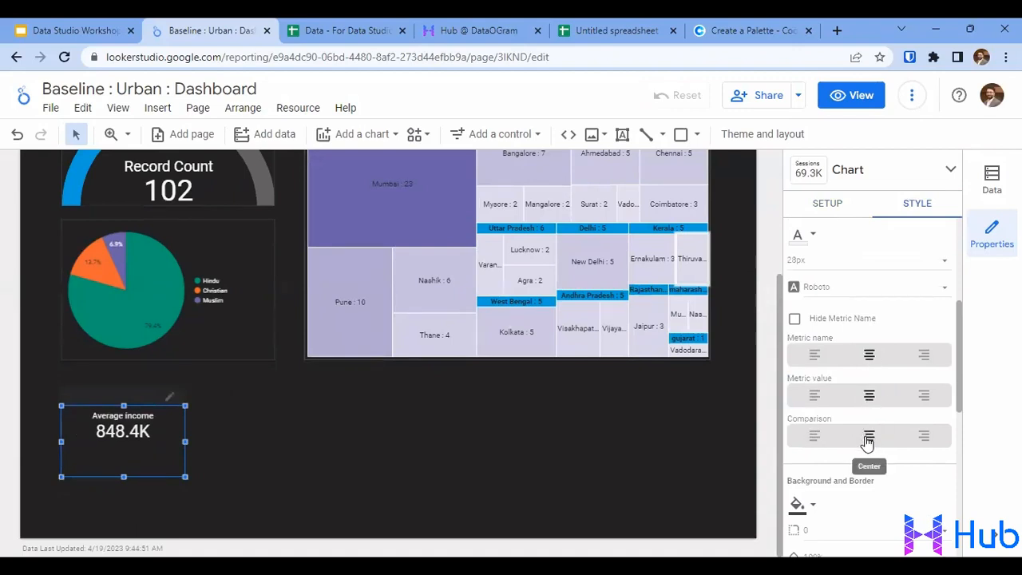
# Step: Set the Average income scorecard's label font size to 36px
pyautogui.scroll(2, 815, 309)
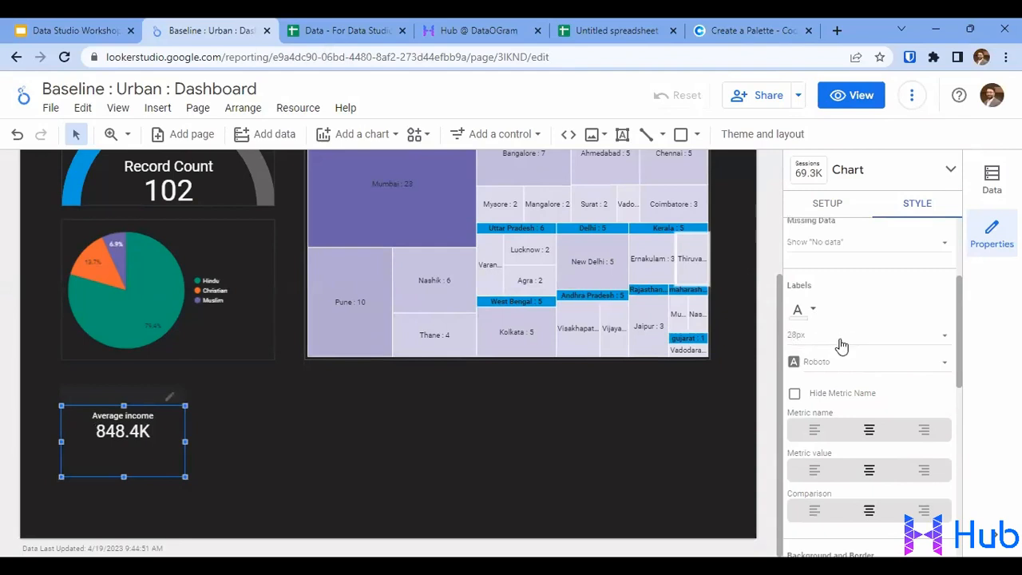
pyautogui.click(839, 343)
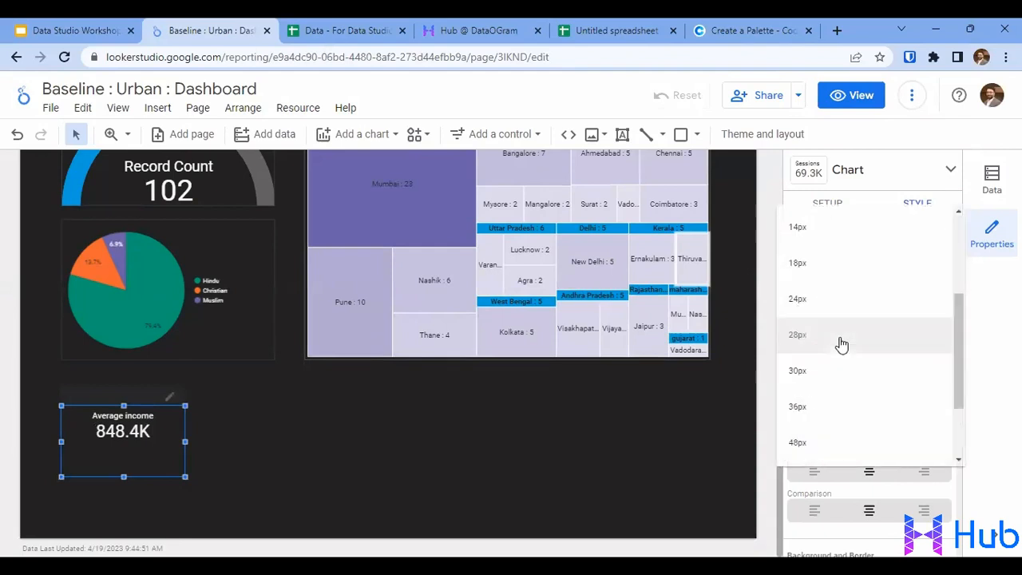
pyautogui.click(832, 406)
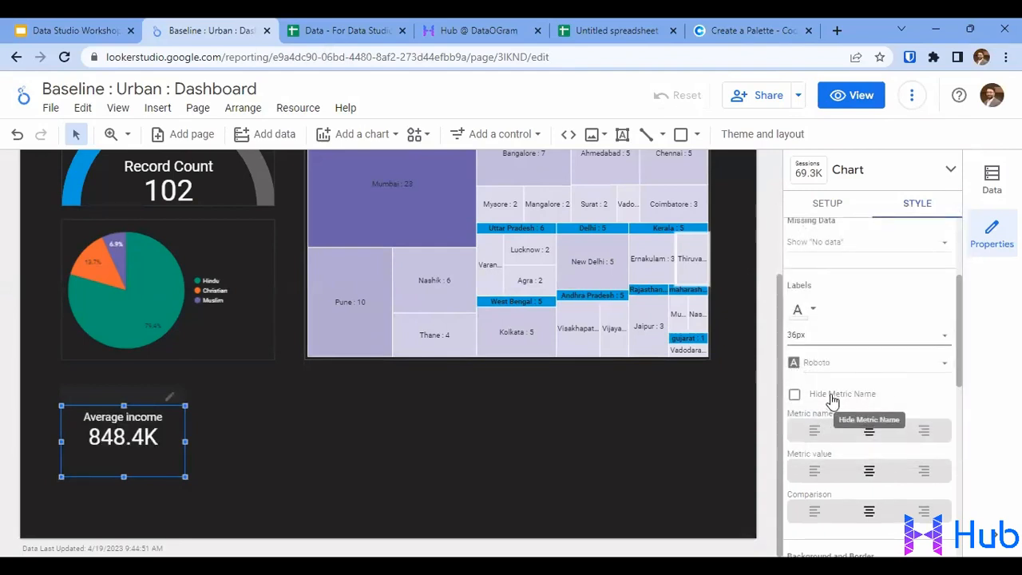
# Step: Give the Average income scorecard a solid border of weight 1 with a border shadow, and deselect the scorecard
pyautogui.scroll(-5, 835, 370)
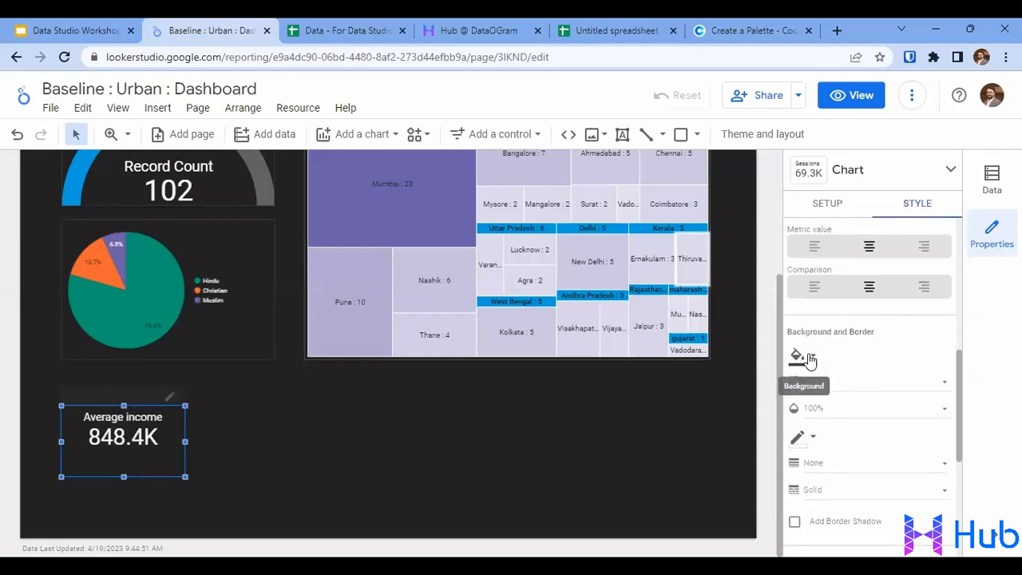
pyautogui.click(801, 447)
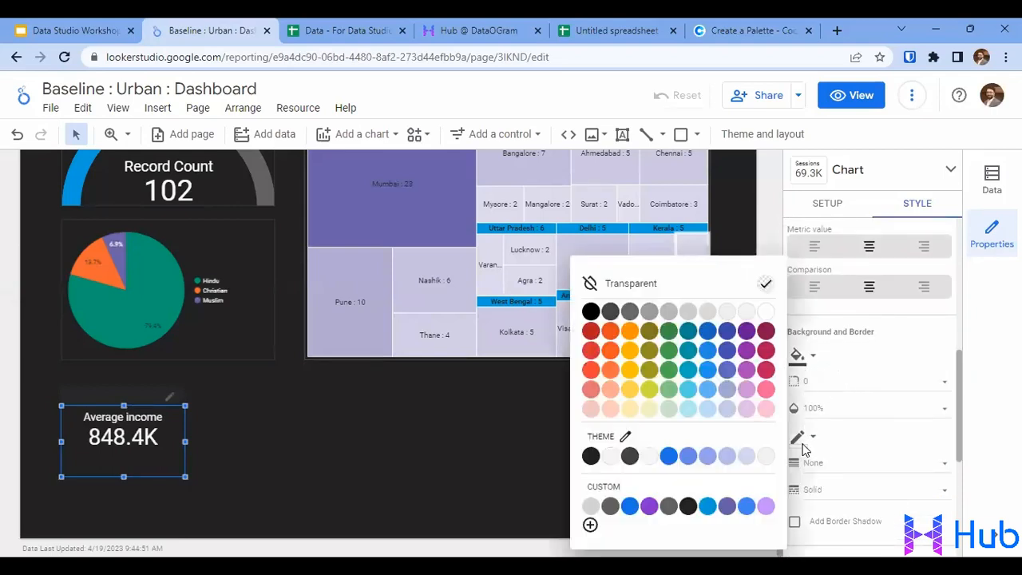
pyautogui.scroll(5, 835, 487)
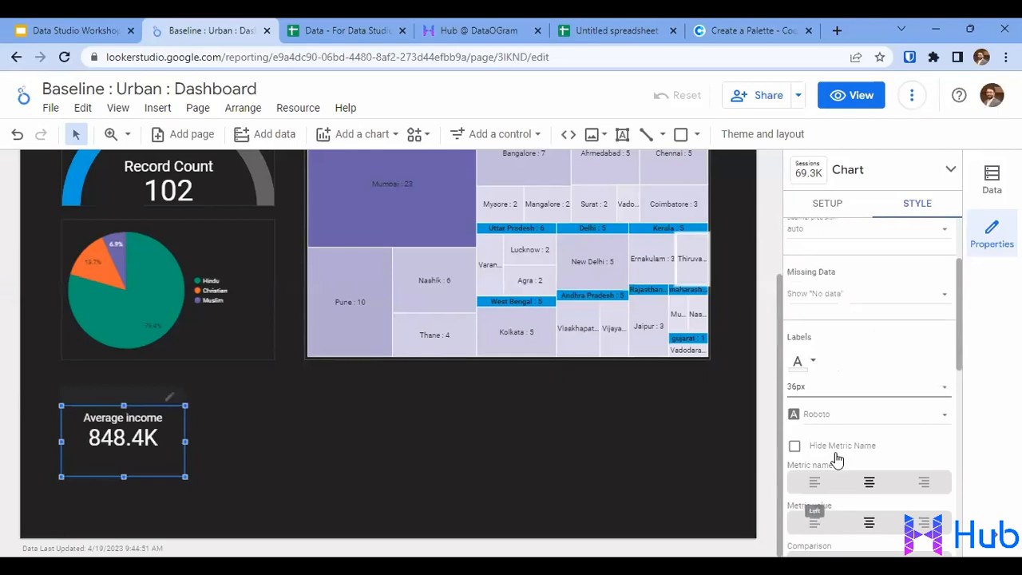
pyautogui.scroll(-3, 835, 466)
pyautogui.click(794, 423)
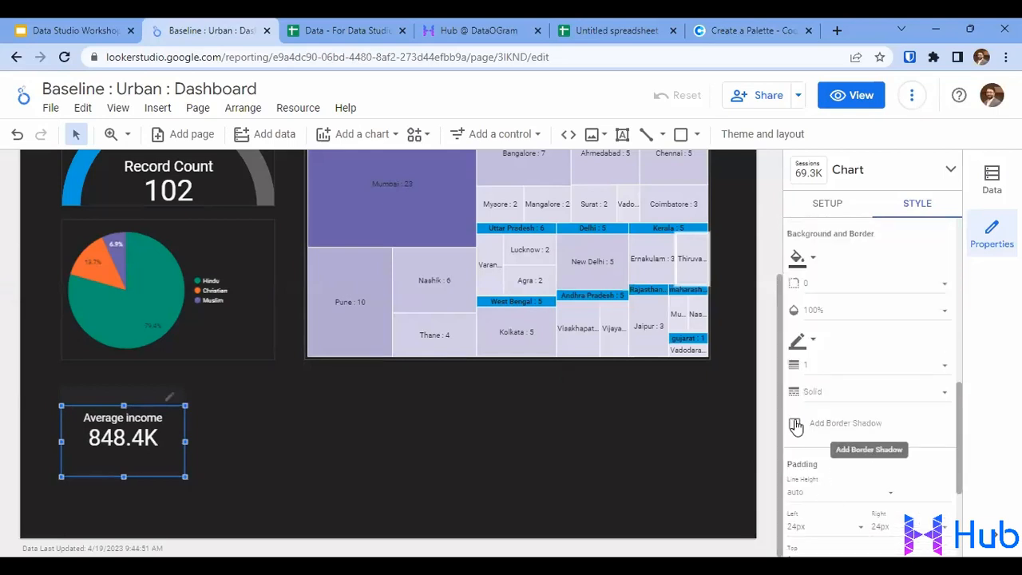
pyautogui.click(260, 441)
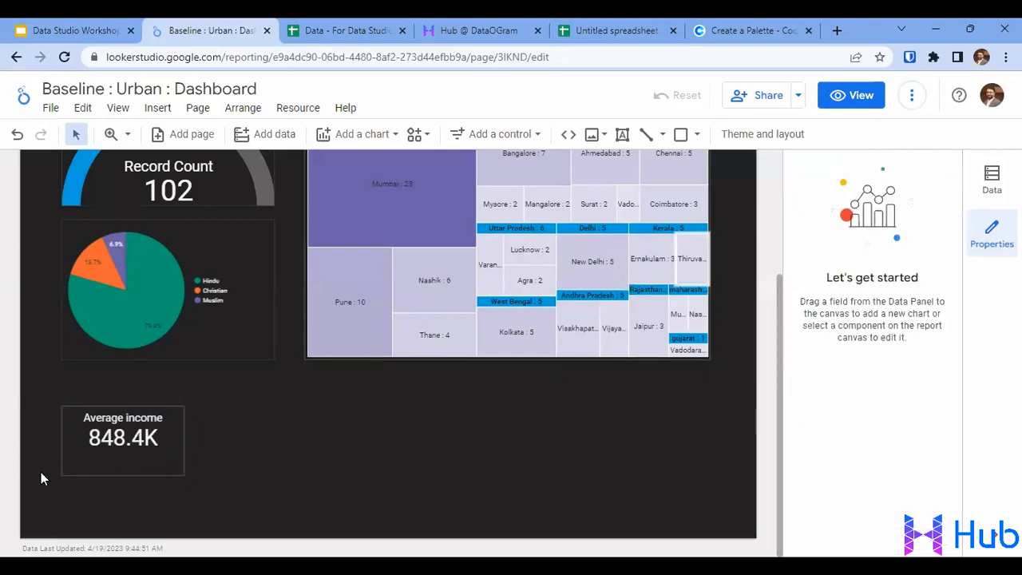
# Step: Move the Average income scorecard up closer to the pie chart, keeping their left edges aligned
pyautogui.click(168, 445)
pyautogui.moveTo(170, 438); pyautogui.dragTo(168, 426)
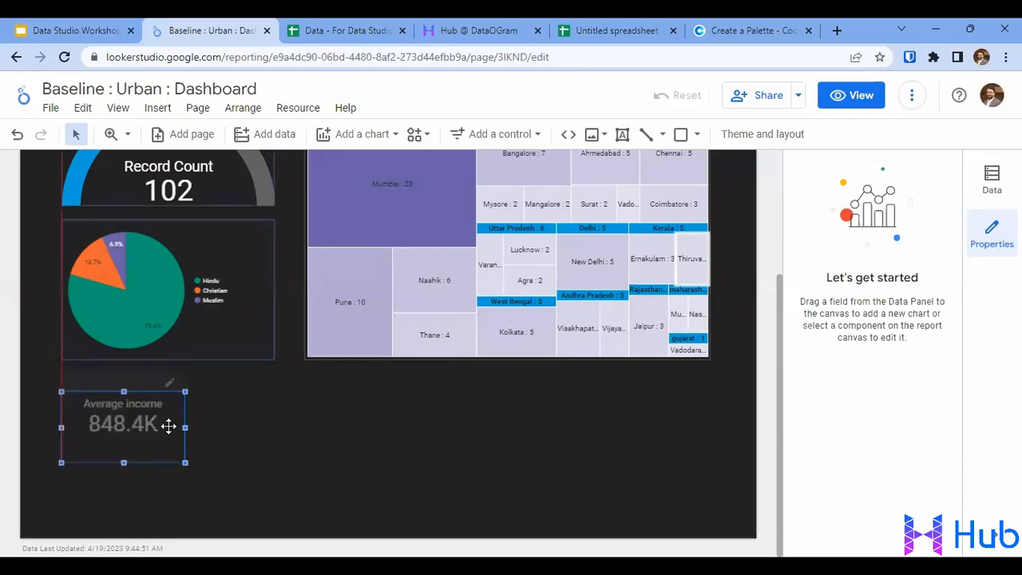
pyautogui.click(311, 407)
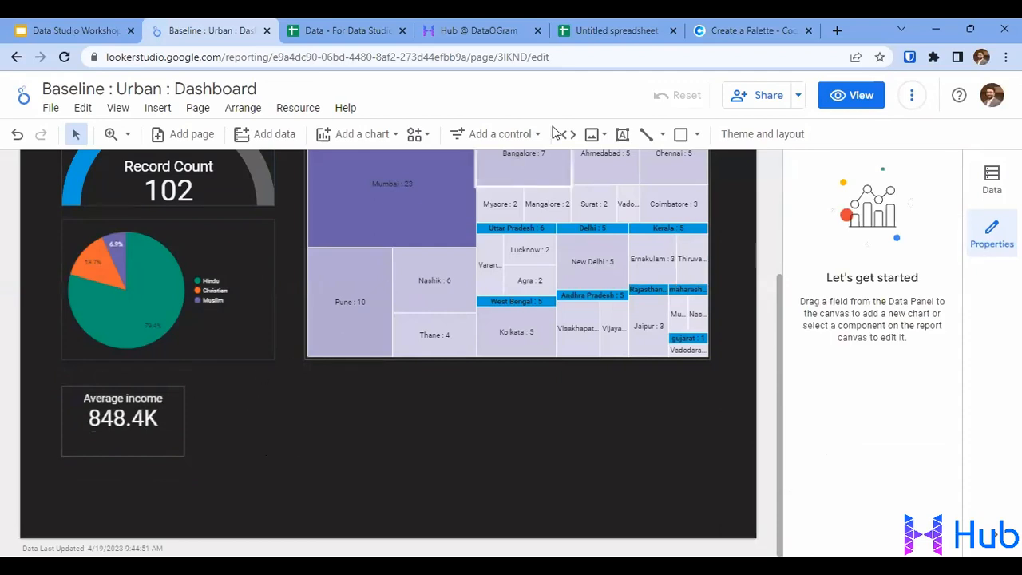
# Step: Duplicate the Average income scorecard and place the copy to the right of the original in the same row
pyautogui.click(169, 399)
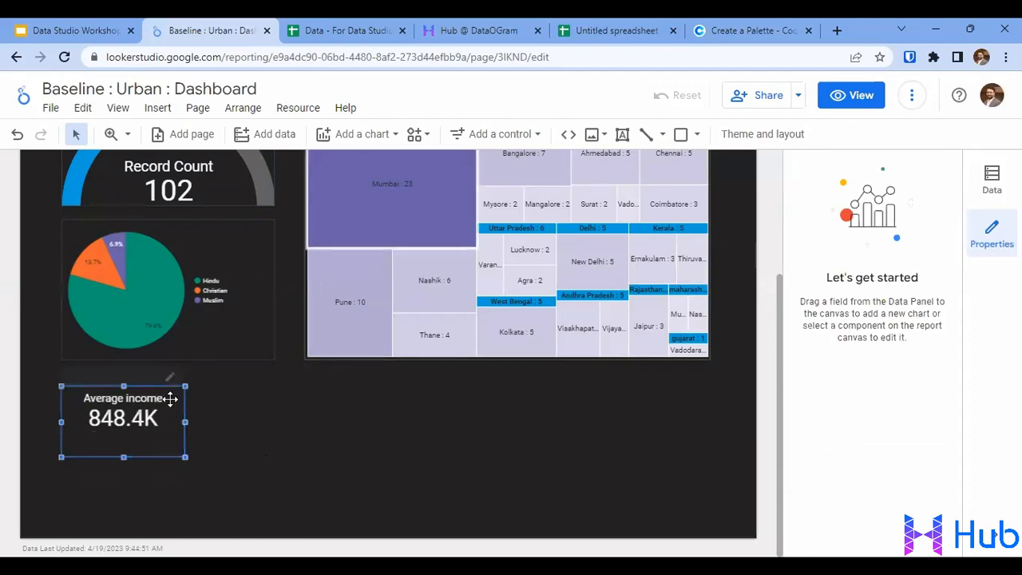
pyautogui.hotkey('ctrl', 'v')
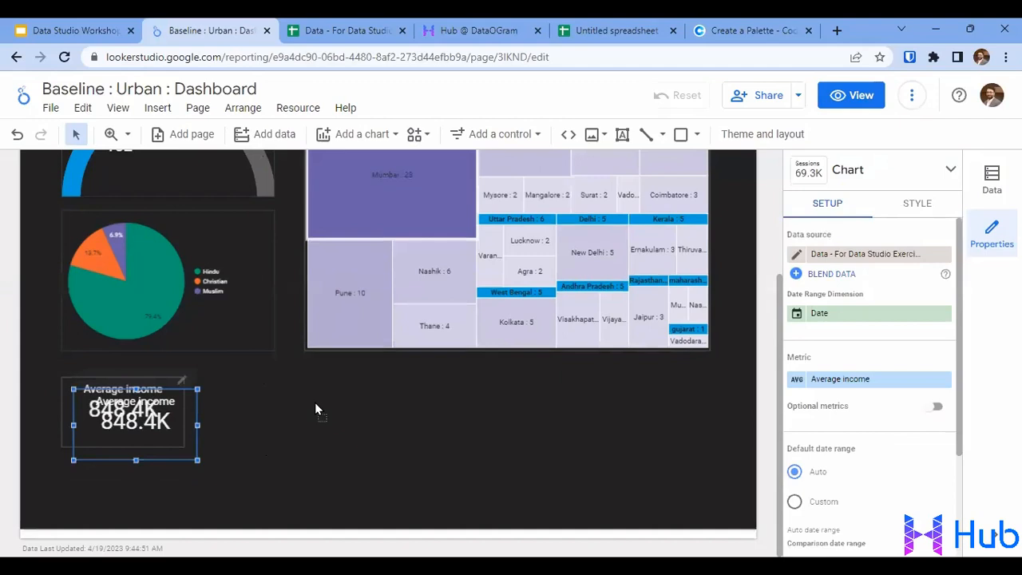
pyautogui.moveTo(130, 412); pyautogui.dragTo(313, 401)
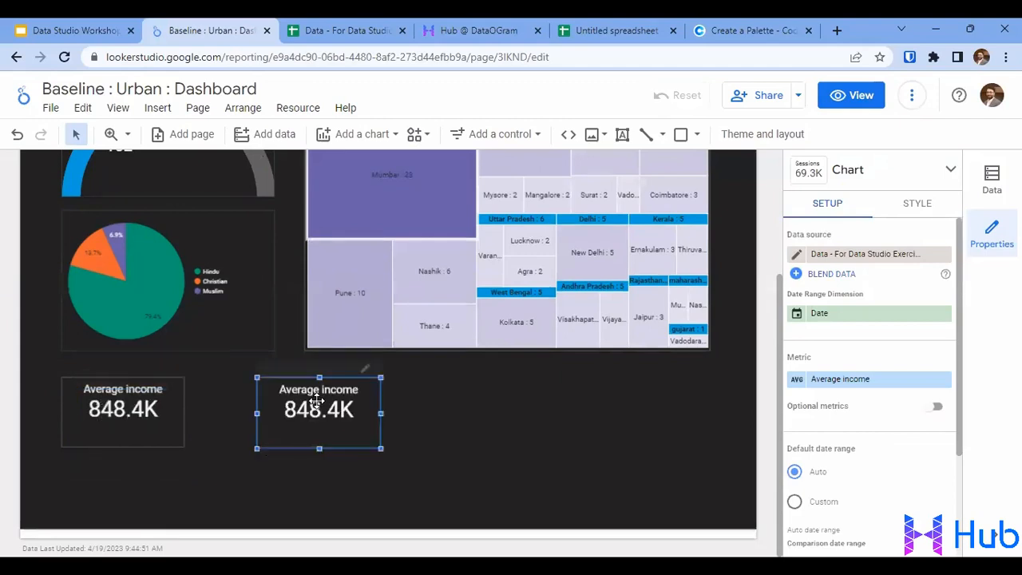
# Step: Paste more copies of the Average income scorecard to make a row of four, and space them evenly below the charts
pyautogui.hotkey('ctrl', 'v')
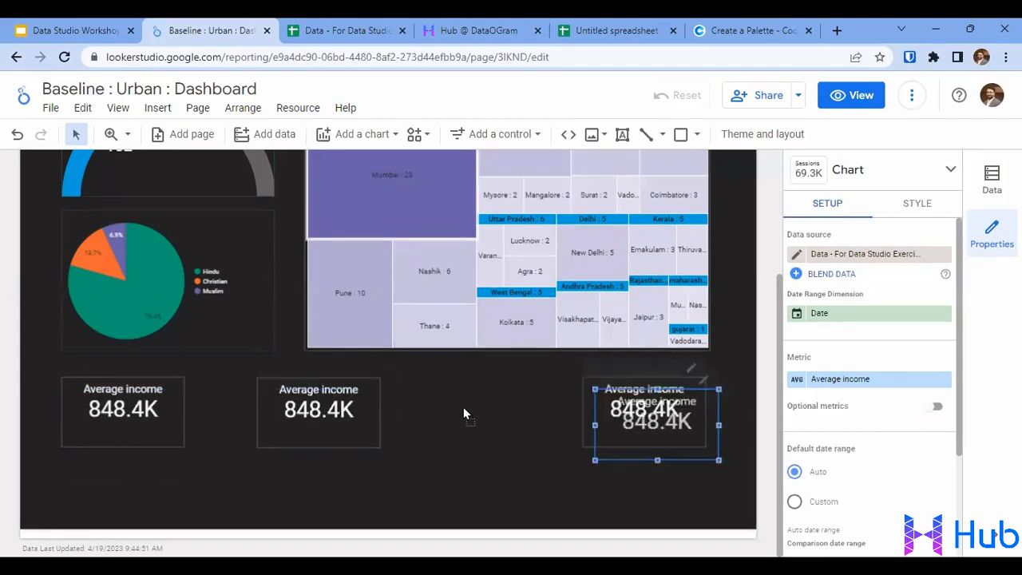
pyautogui.moveTo(464, 409); pyautogui.dragTo(464, 408)
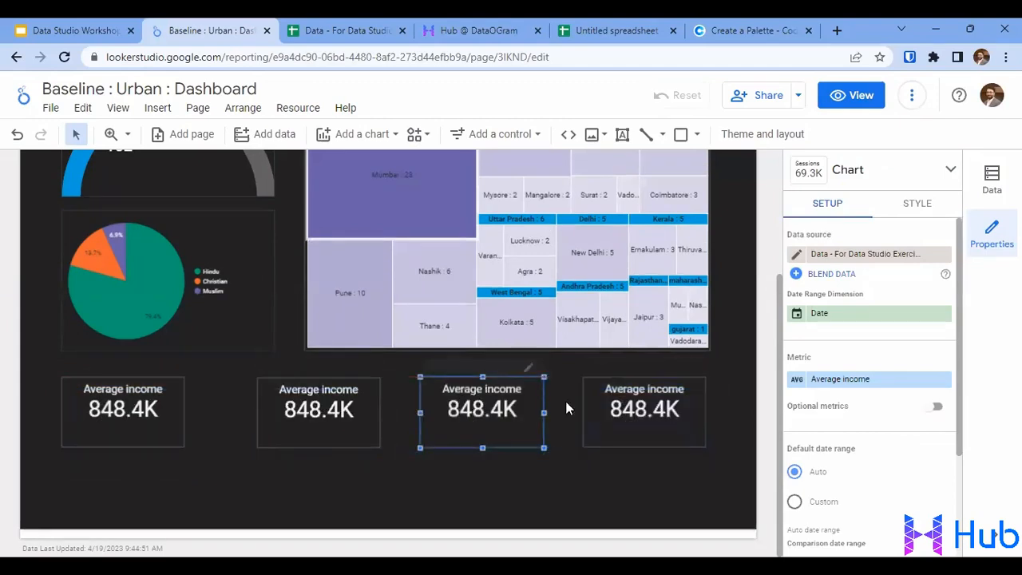
pyautogui.click(639, 406)
pyautogui.moveTo(639, 403); pyautogui.dragTo(643, 404)
pyautogui.moveTo(297, 418); pyautogui.dragTo(281, 418)
pyautogui.moveTo(482, 420); pyautogui.dragTo(477, 420)
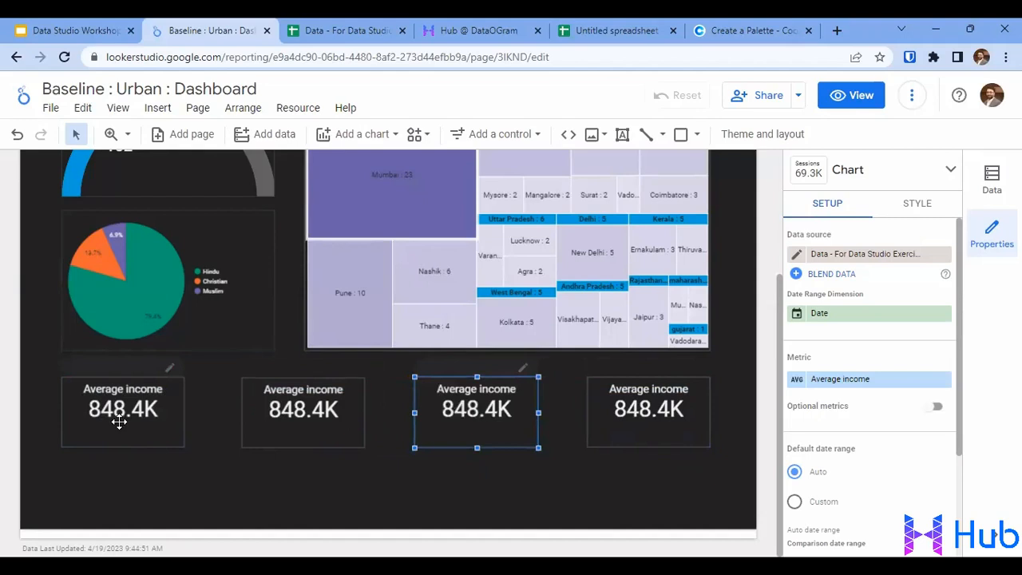
# Step: Change the metric of the second scorecard in the row to Credit Score
pyautogui.click(338, 419)
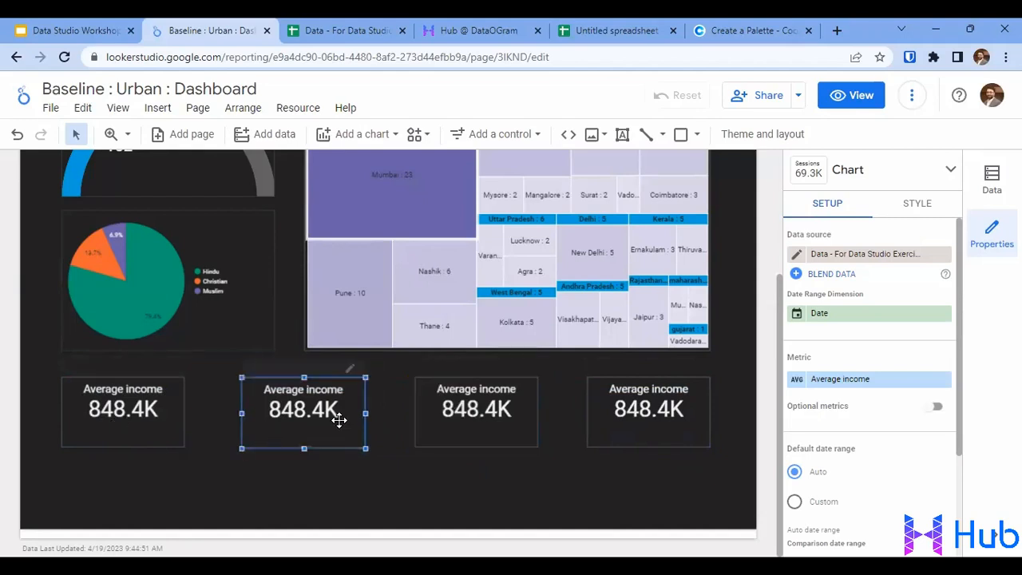
pyautogui.click(875, 386)
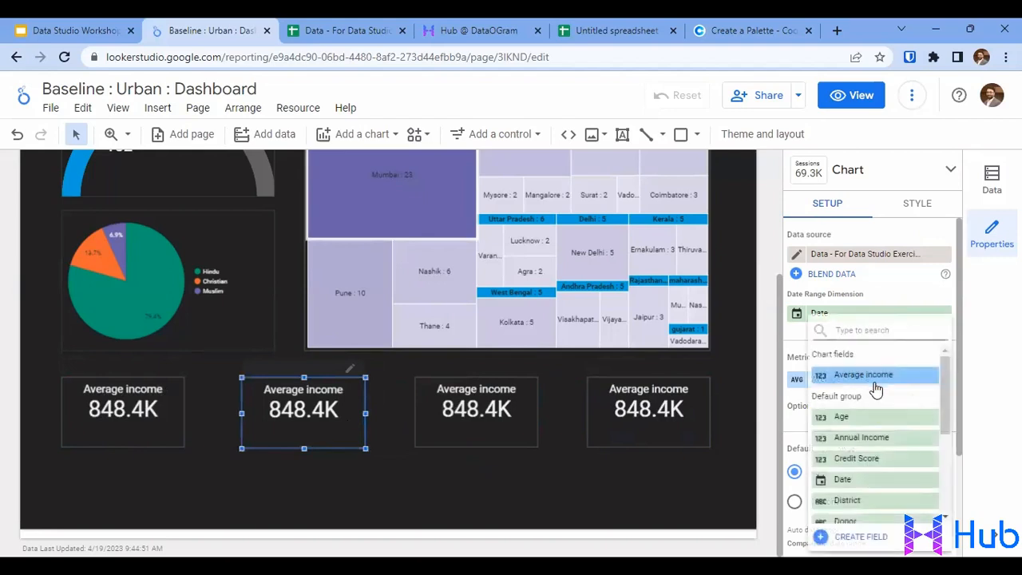
pyautogui.click(874, 458)
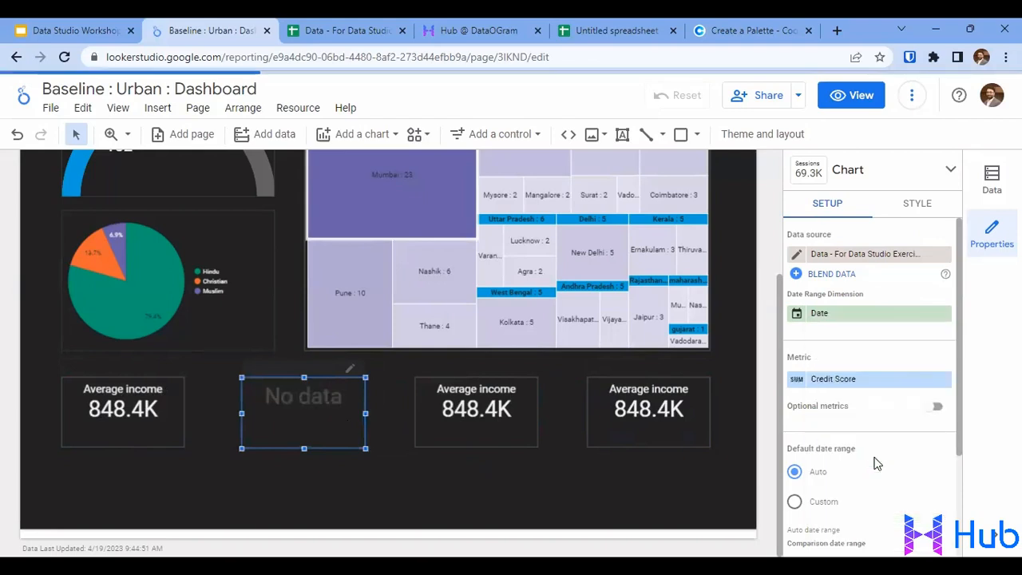
# Step: Aggregate the second scorecard's Credit Score metric as Average and name it "Avg Credit Score"
pyautogui.click(797, 386)
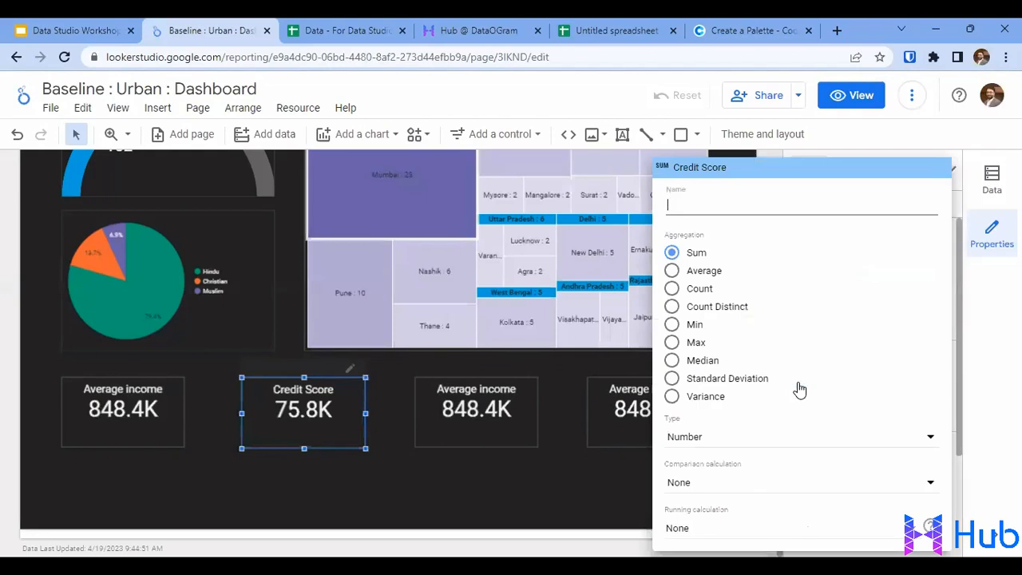
pyautogui.click(692, 271)
pyautogui.click(697, 209)
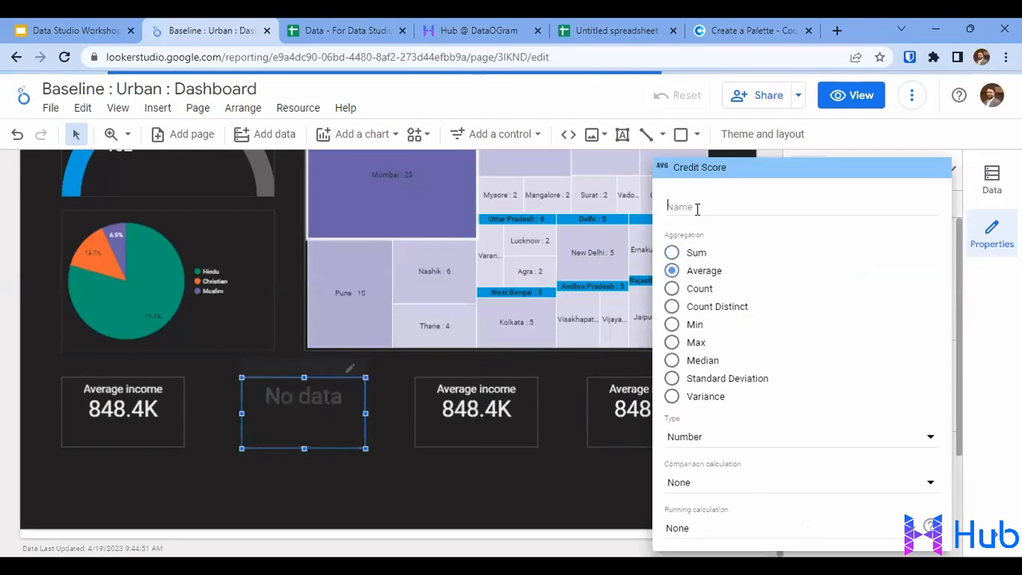
pyautogui.write('Avg Credit Scor')
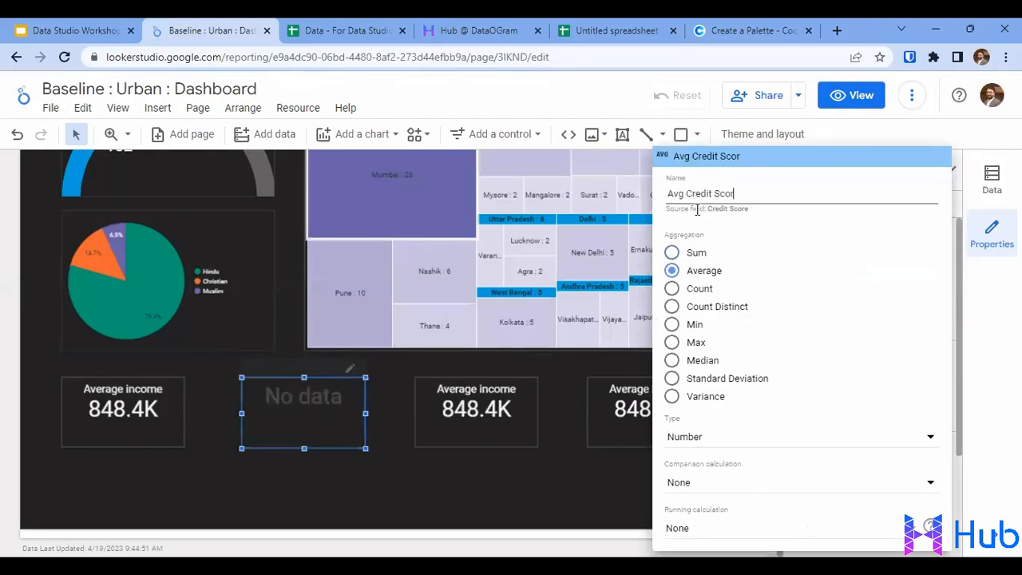
pyautogui.write('e')
pyautogui.click(481, 395)
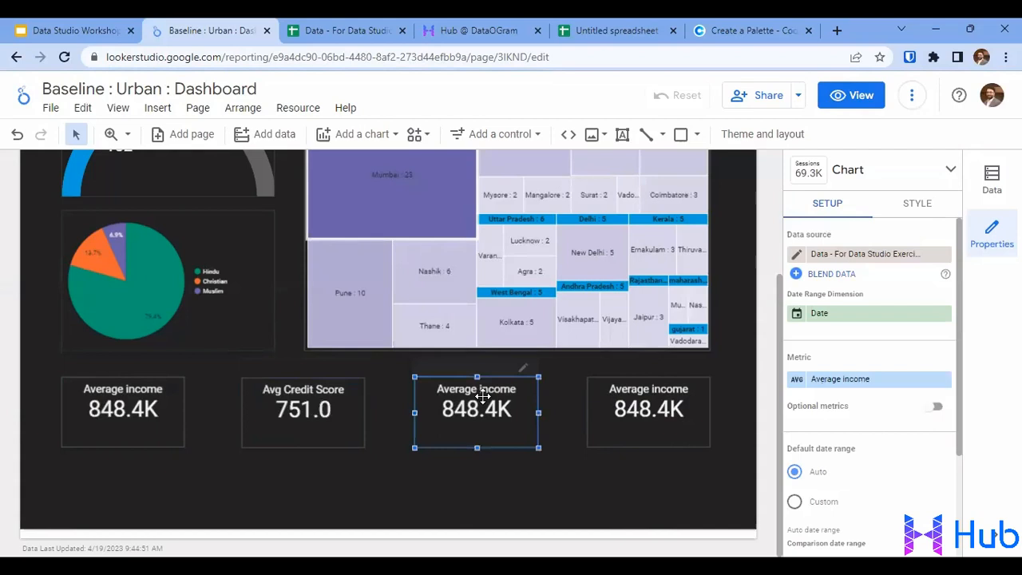
# Step: Set the decimal precision of the Avg Credit Score scorecard to 0
pyautogui.click(307, 423)
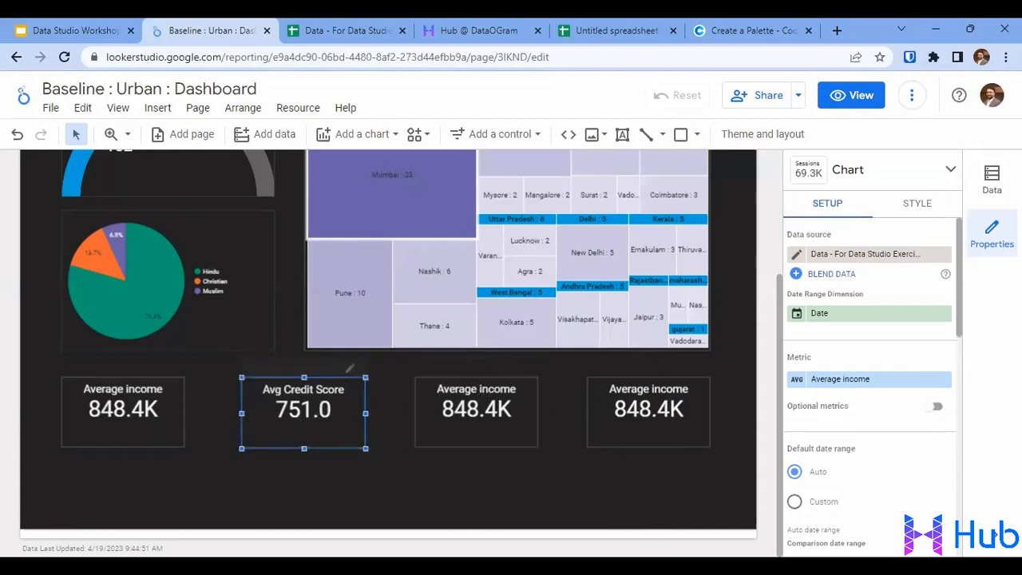
pyautogui.click(915, 206)
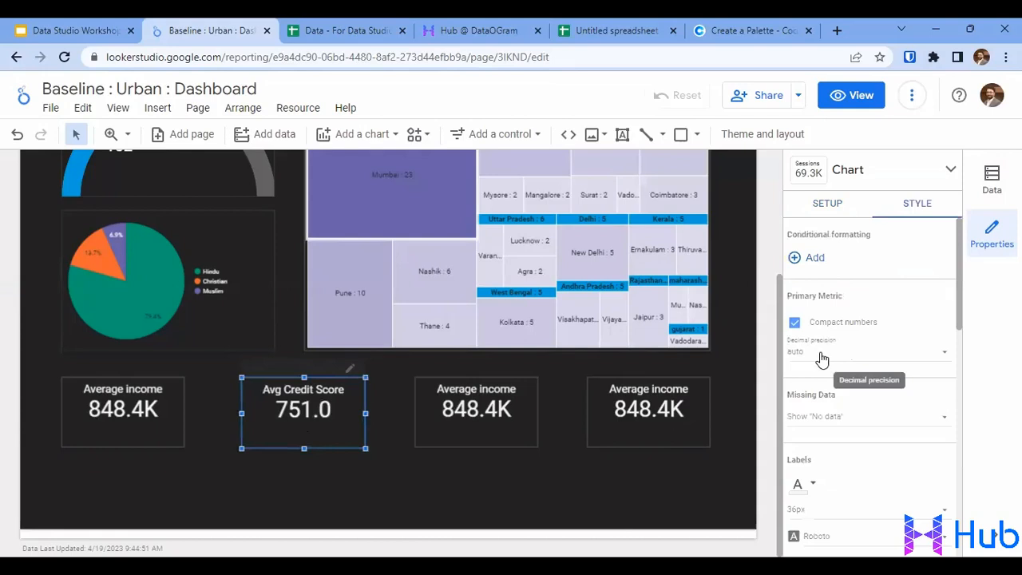
pyautogui.click(799, 359)
pyautogui.click(799, 359)
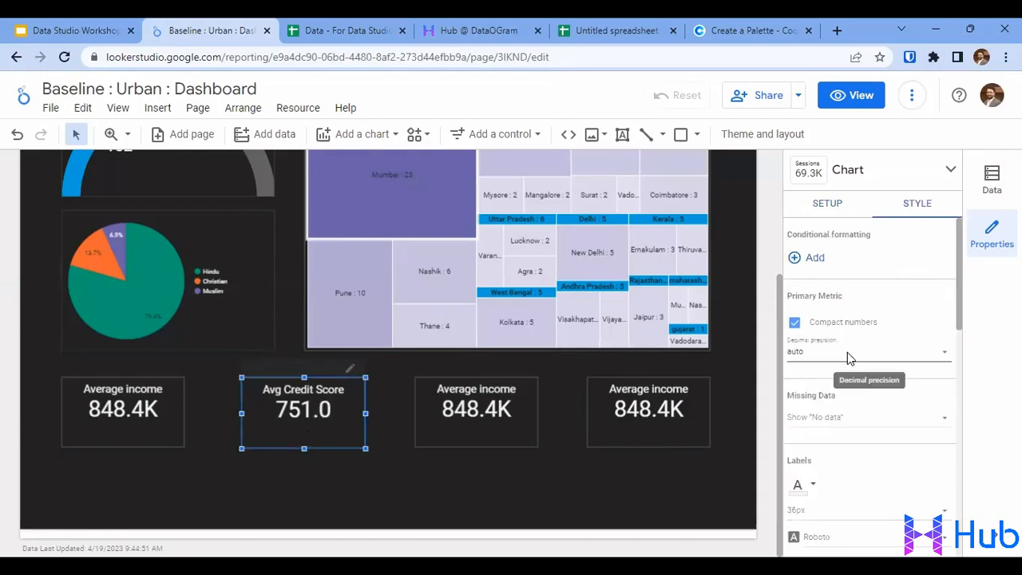
pyautogui.click(847, 354)
pyautogui.click(806, 391)
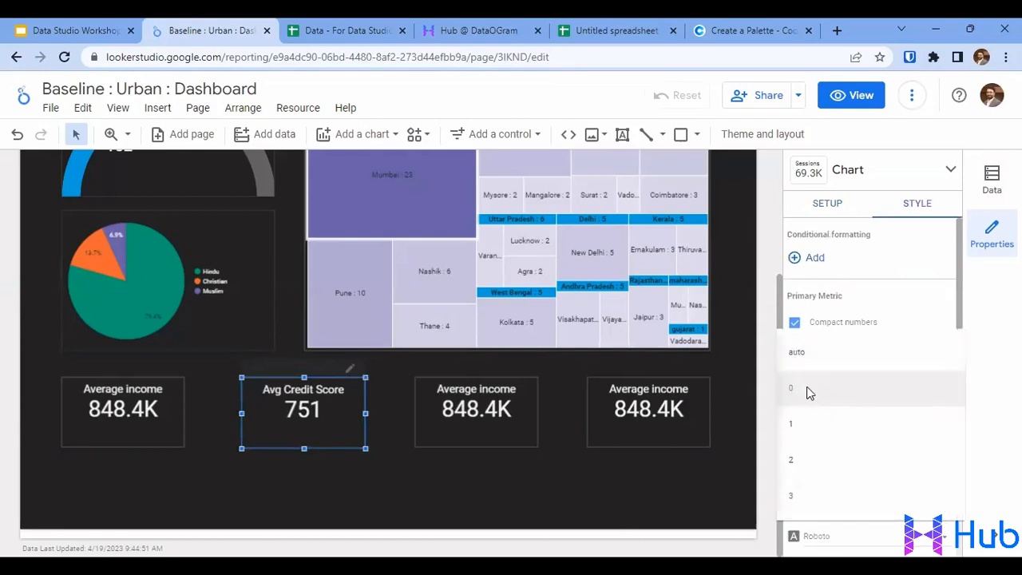
pyautogui.click(372, 463)
# Step: Change the metric of the third scorecard in the row to Height
pyautogui.click(479, 405)
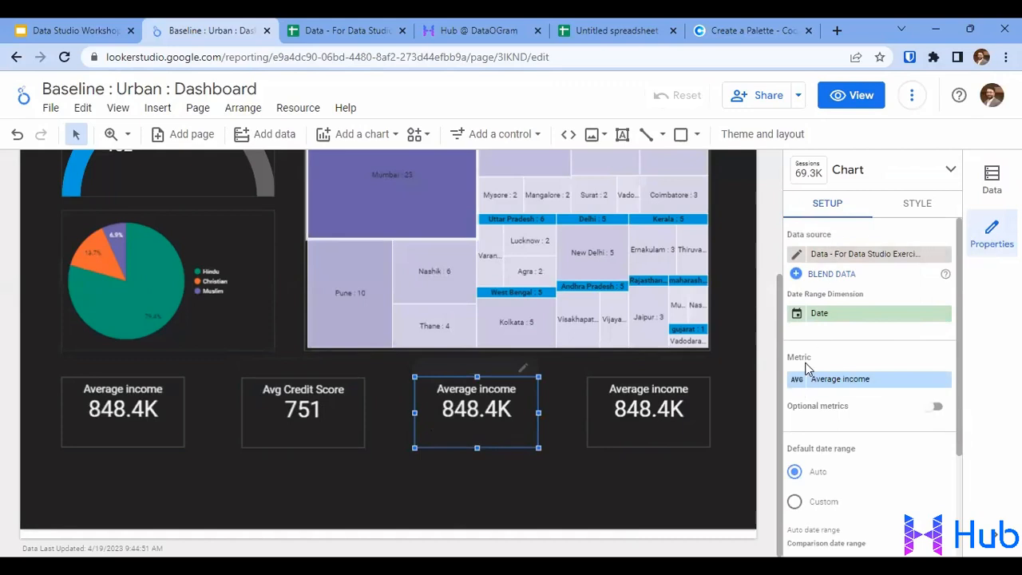
pyautogui.click(838, 381)
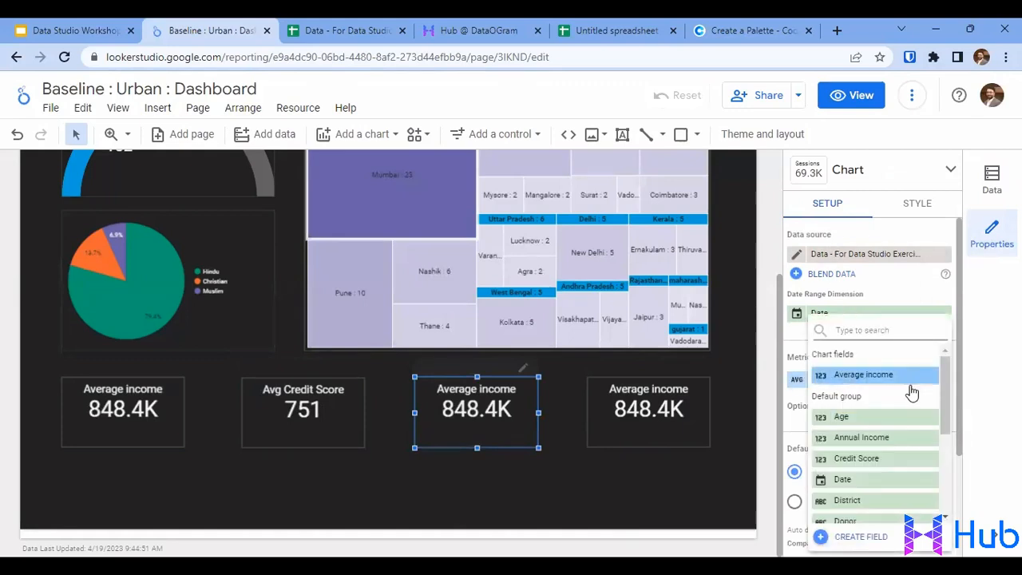
pyautogui.write('hei')
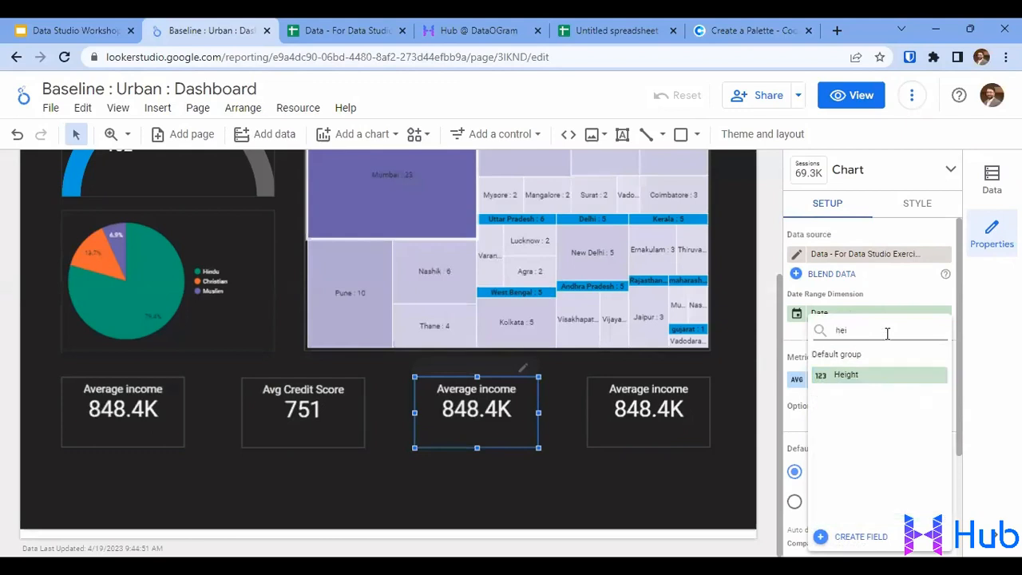
pyautogui.click(860, 375)
# Step: Aggregate the third scorecard's Height metric as Average and enter "Avgg" as the start of its name
pyautogui.click(794, 382)
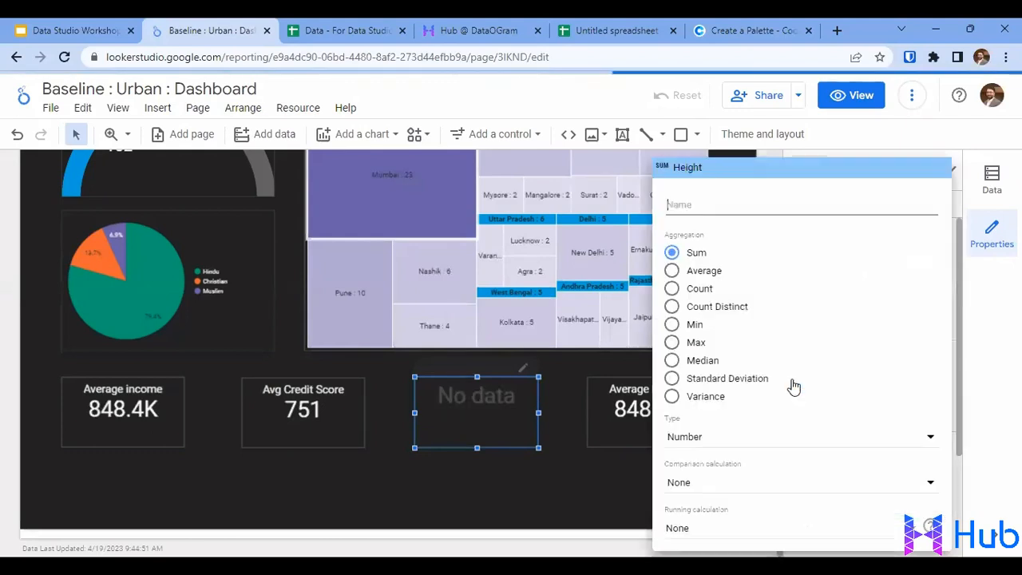
pyautogui.click(705, 269)
pyautogui.click(701, 205)
pyautogui.write('Avgg')
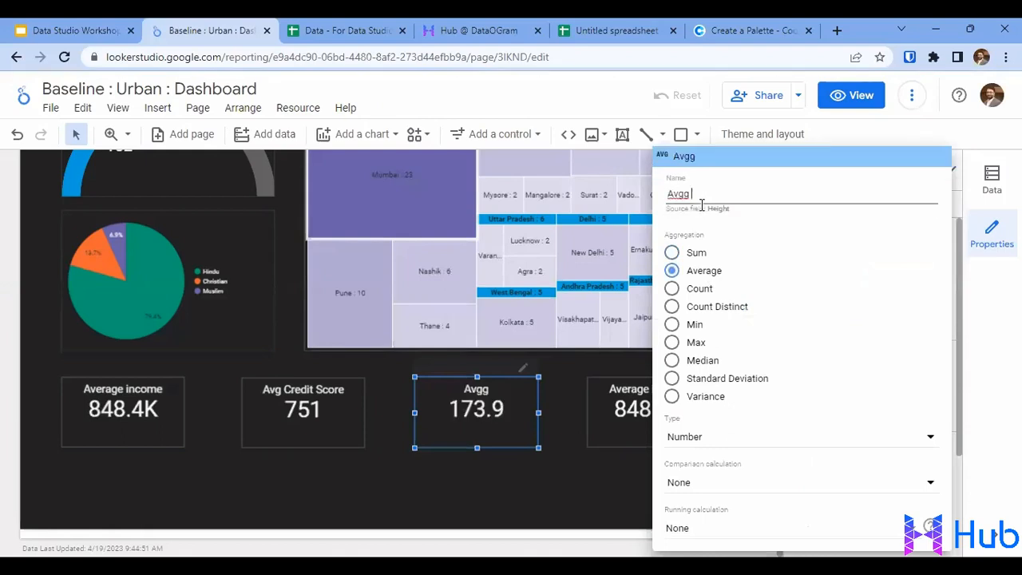
# Step: Rename the third scorecard's metric to "Avg height"
pyautogui.press('BackSpace')
pyautogui.write('height')
# Step: Switch the fourth scorecard's metric to the average of Weight and name it "Avg weight"
pyautogui.click(621, 415)
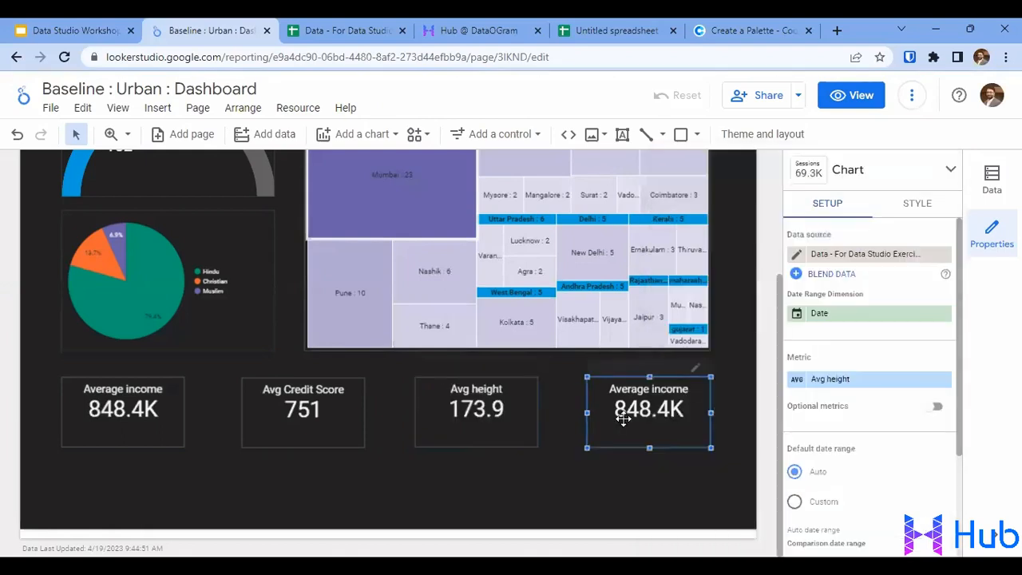
pyautogui.click(827, 381)
pyautogui.write('we')
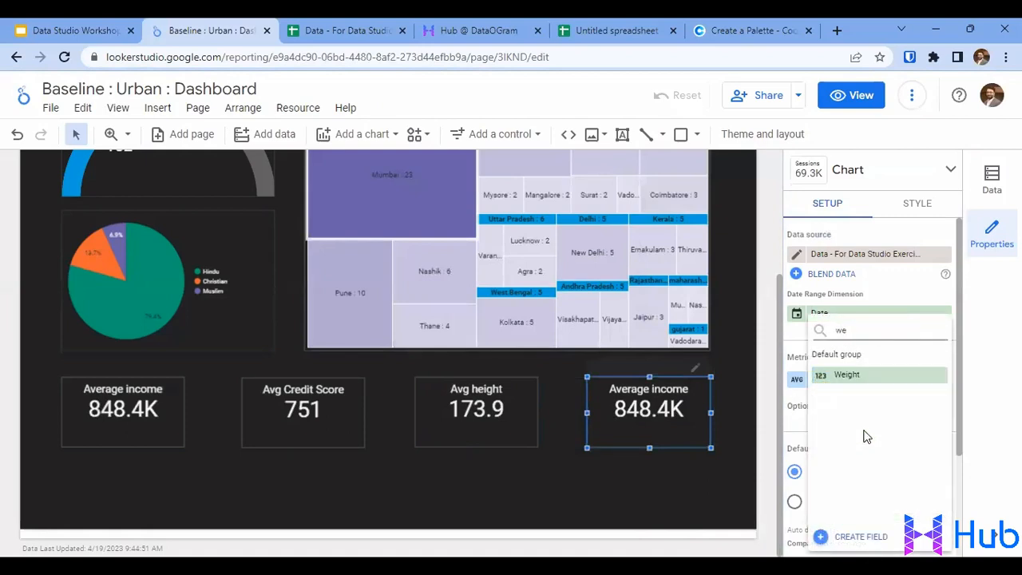
pyautogui.click(868, 375)
pyautogui.click(795, 379)
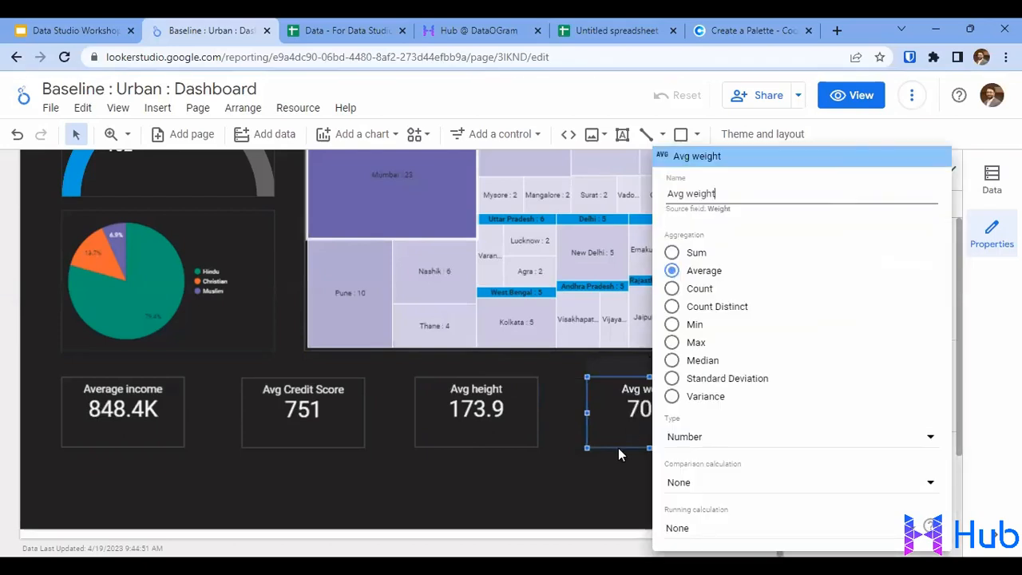
pyautogui.click(577, 495)
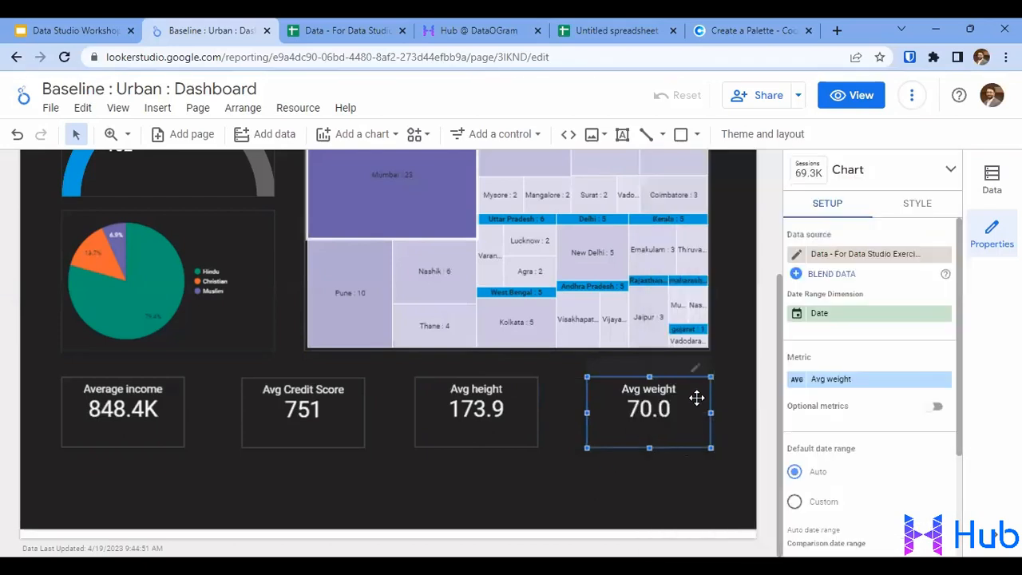
pyautogui.moveTo(698, 399); pyautogui.dragTo(694, 399)
# Step: Add a text box reading "Urban Baseline Study" above the gauge, opposite the Hub logo, and enlarge its font
pyautogui.scroll(3, 331, 409)
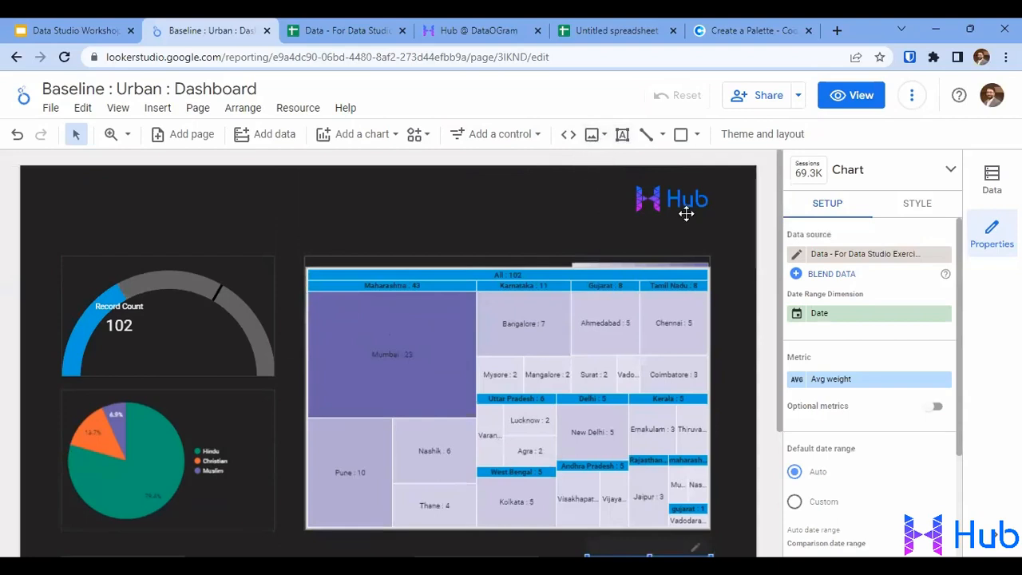
pyautogui.click(622, 139)
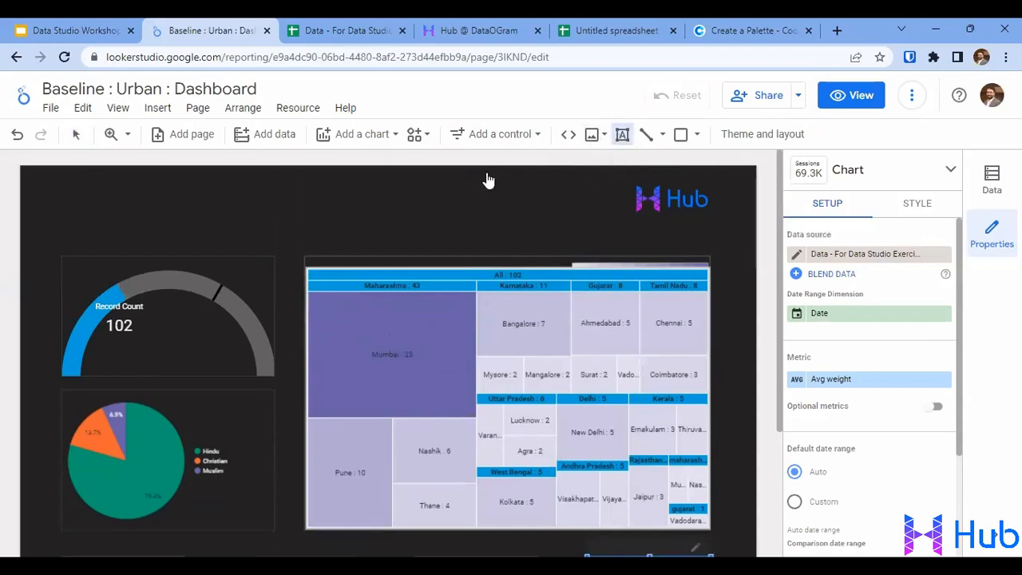
pyautogui.moveTo(66, 184); pyautogui.dragTo(465, 244)
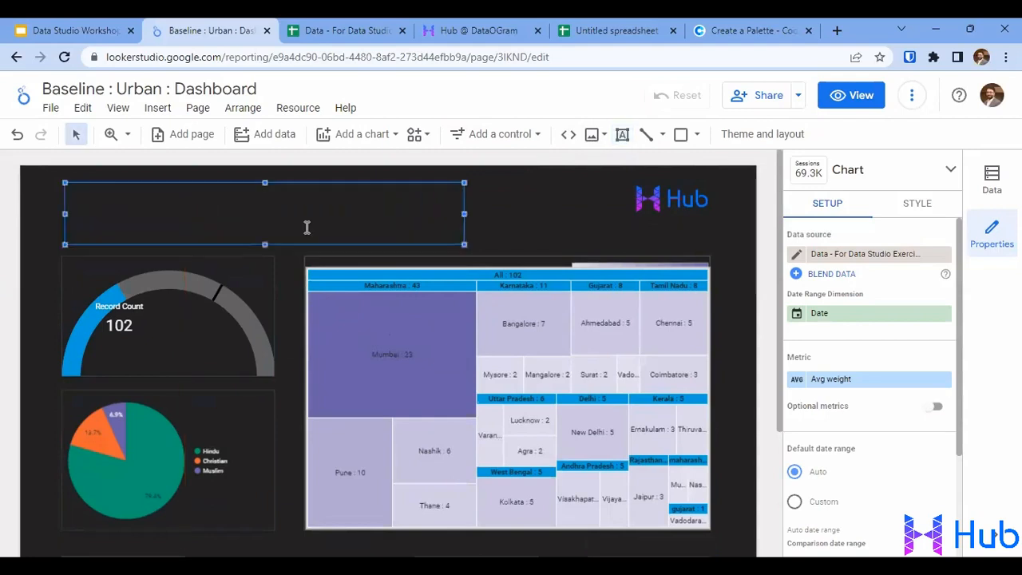
pyautogui.write('Urban Baseline Study')
pyautogui.hotkey('ctrl', 'a')
pyautogui.click(902, 235)
pyautogui.click(885, 338)
pyautogui.click(569, 210)
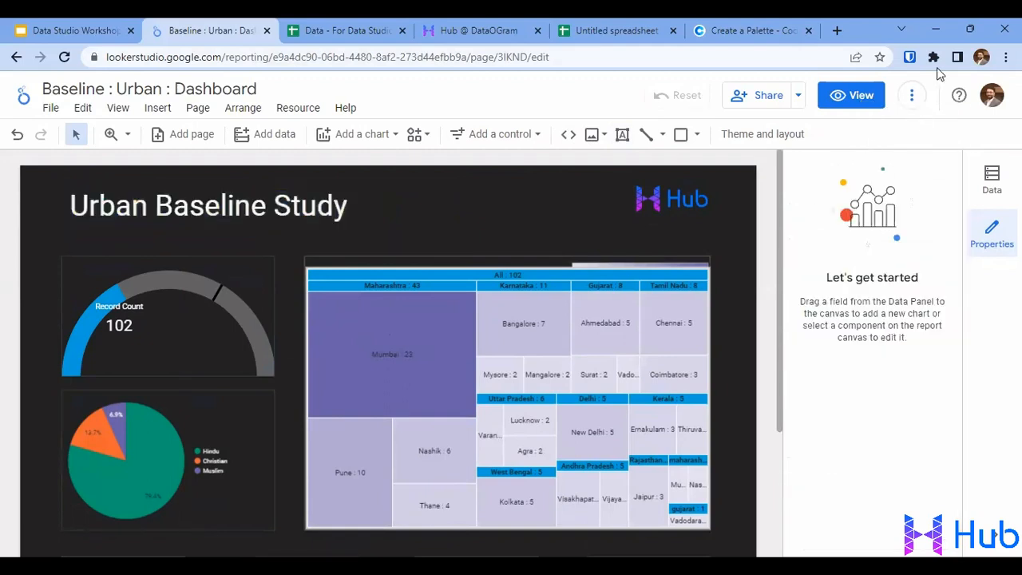
# Step: Preview the dashboard in view mode, return to editing and lower the Hub logo slightly to line up with the title
pyautogui.click(849, 98)
pyautogui.scroll(-3, 580, 267)
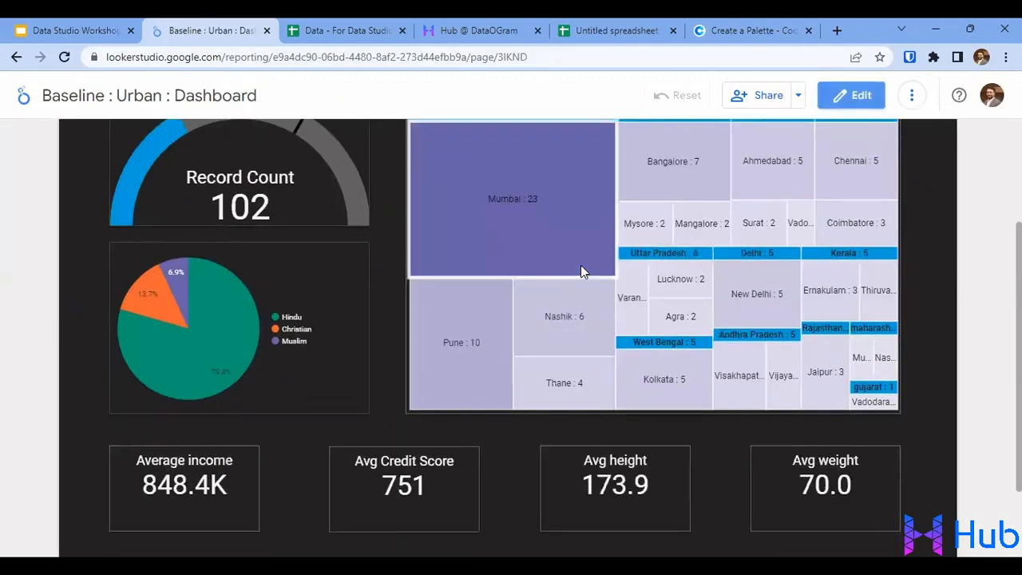
pyautogui.scroll(1, 580, 267)
pyautogui.scroll(1, 580, 267)
pyautogui.click(851, 96)
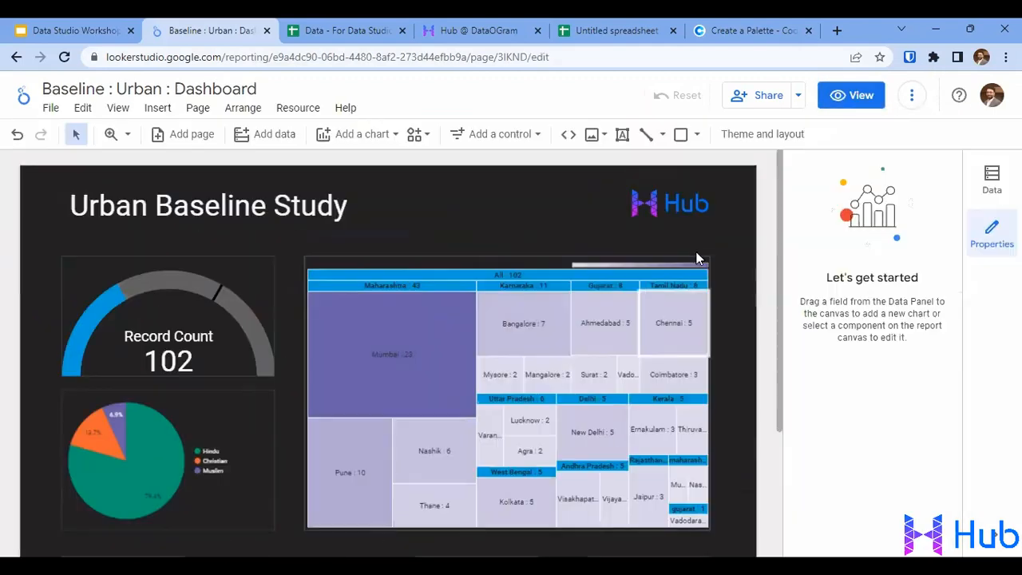
# Step: In view mode, filter the dashboard by Mumbai in the treemap and examine the gauge, pie chart and scorecards
pyautogui.click(839, 102)
pyautogui.scroll(-1, 244, 280)
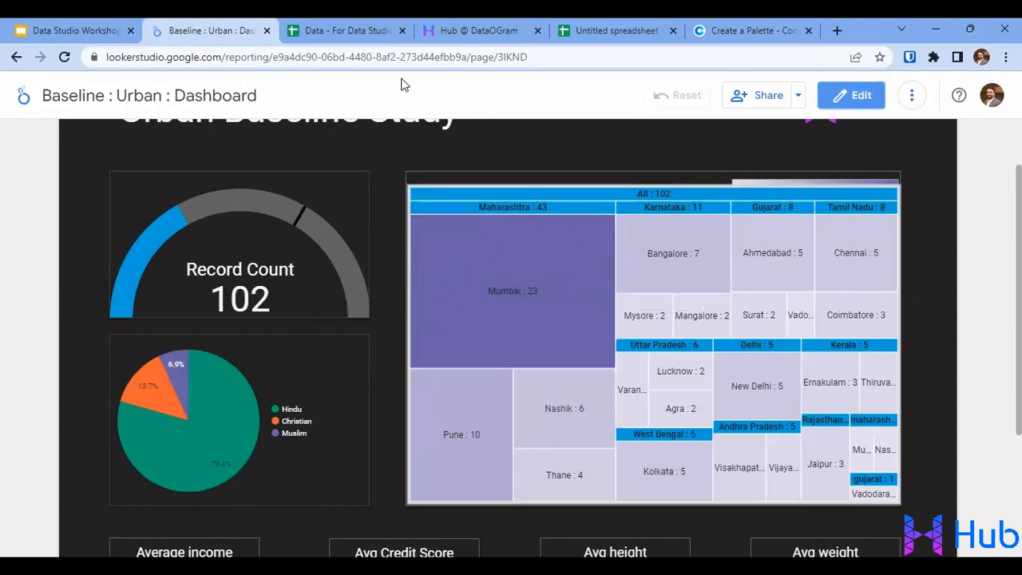
pyautogui.click(530, 293)
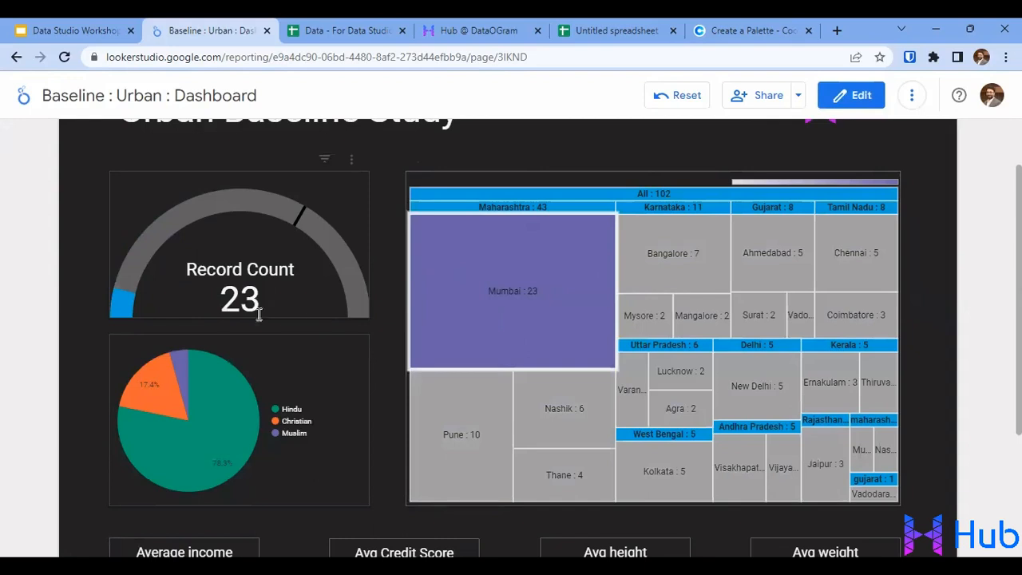
pyautogui.scroll(-1, 276, 463)
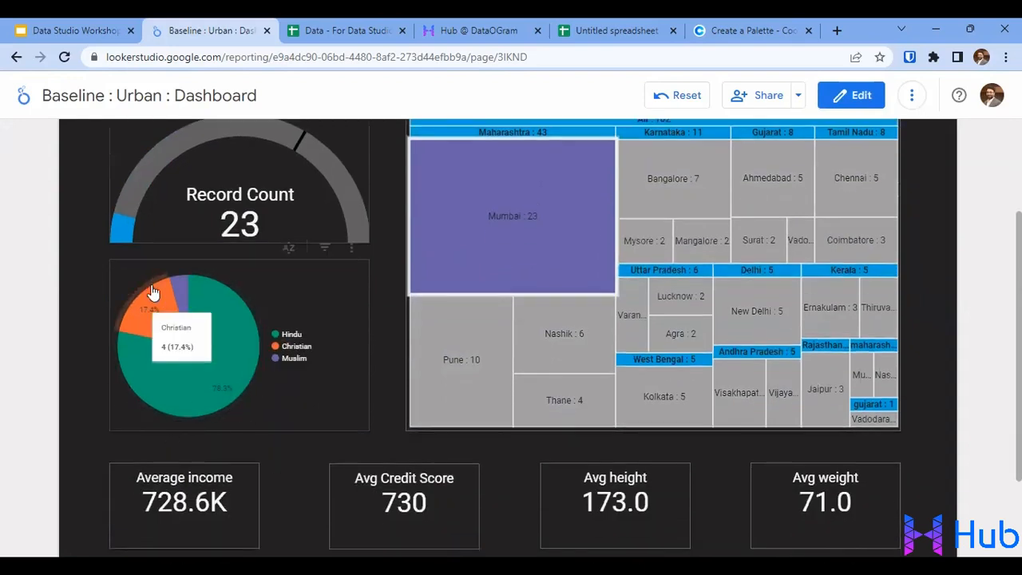
pyautogui.moveTo(229, 312)
pyautogui.scroll(-2, 121, 397)
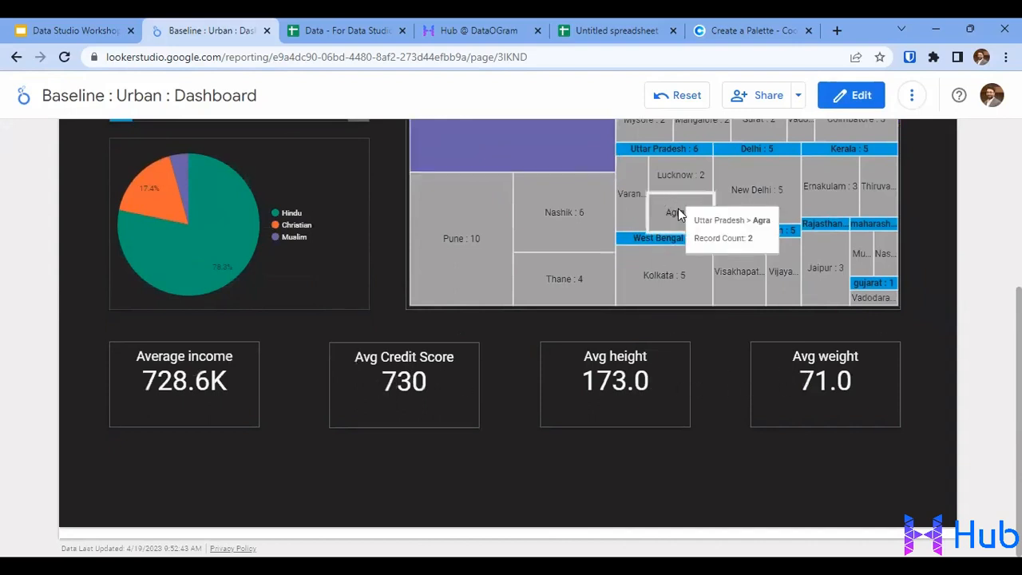
# Step: Filter the dashboard by Jaipur in the treemap and review how the other charts respond
pyautogui.click(816, 257)
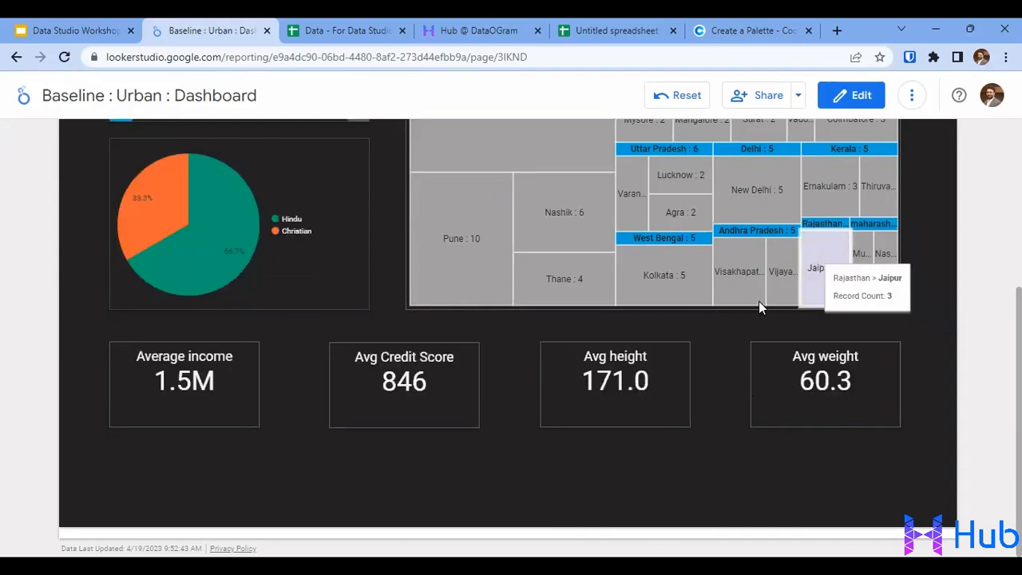
pyautogui.scroll(2, 327, 271)
pyautogui.scroll(1, 339, 274)
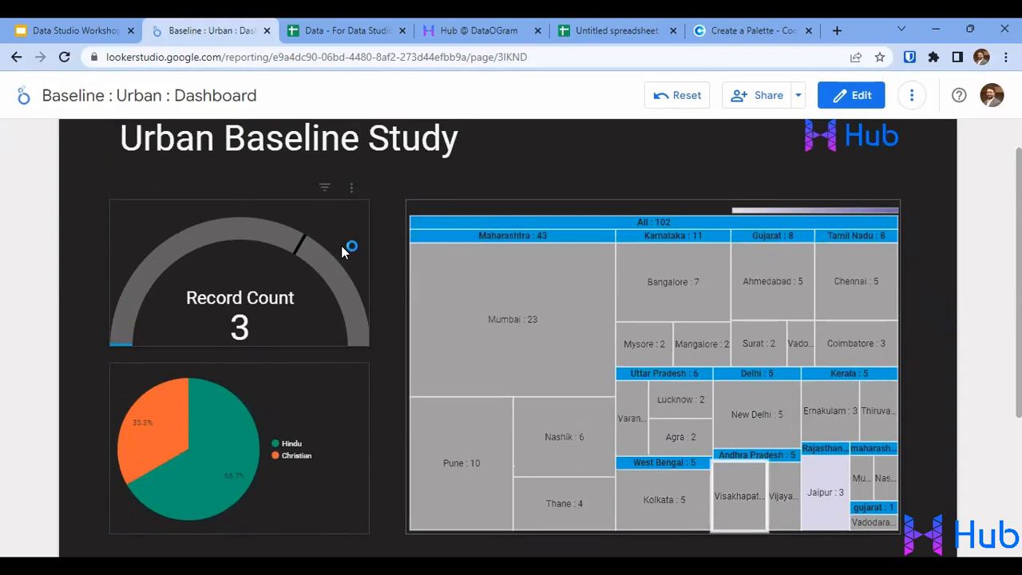
pyautogui.scroll(-1, 574, 231)
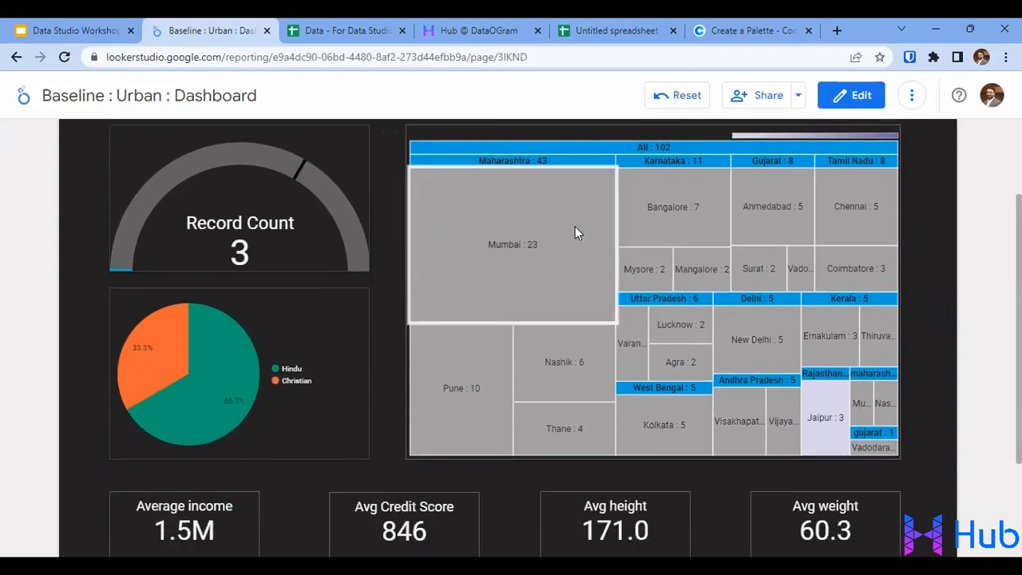
pyautogui.scroll(2, 513, 269)
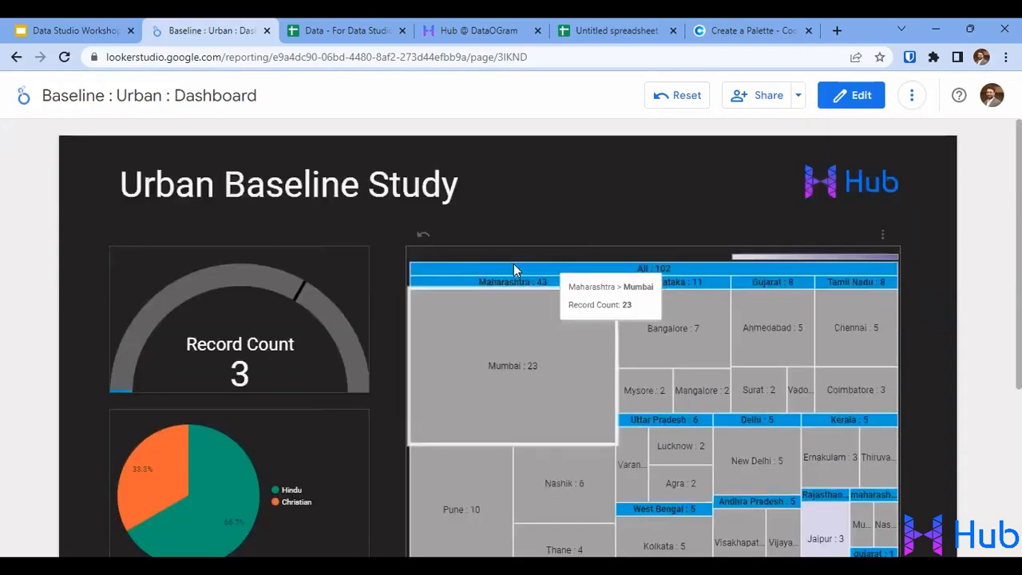
# Step: Reset the dashboard filters, review the full data and return to edit mode
pyautogui.click(663, 97)
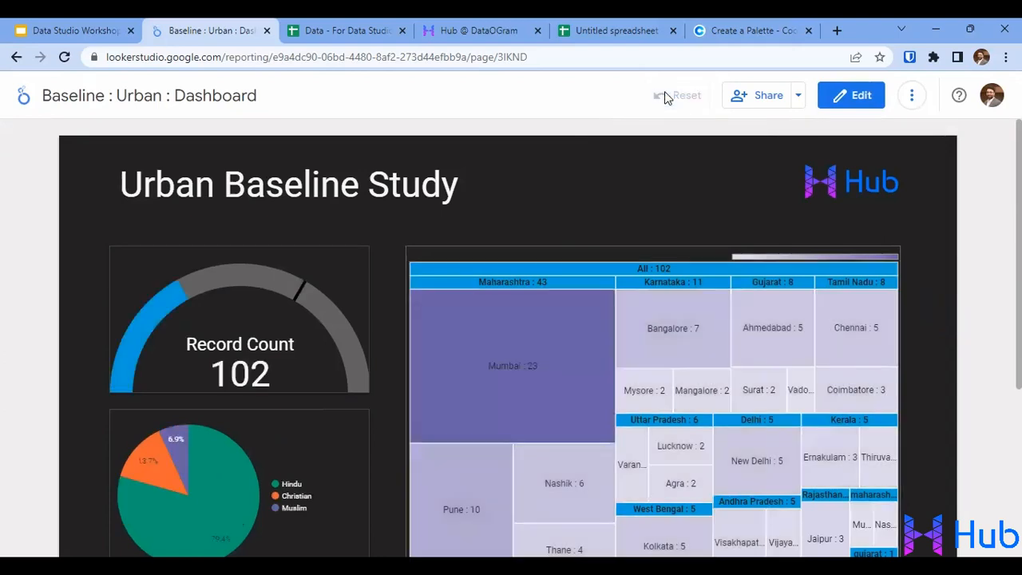
pyautogui.scroll(-3, 627, 213)
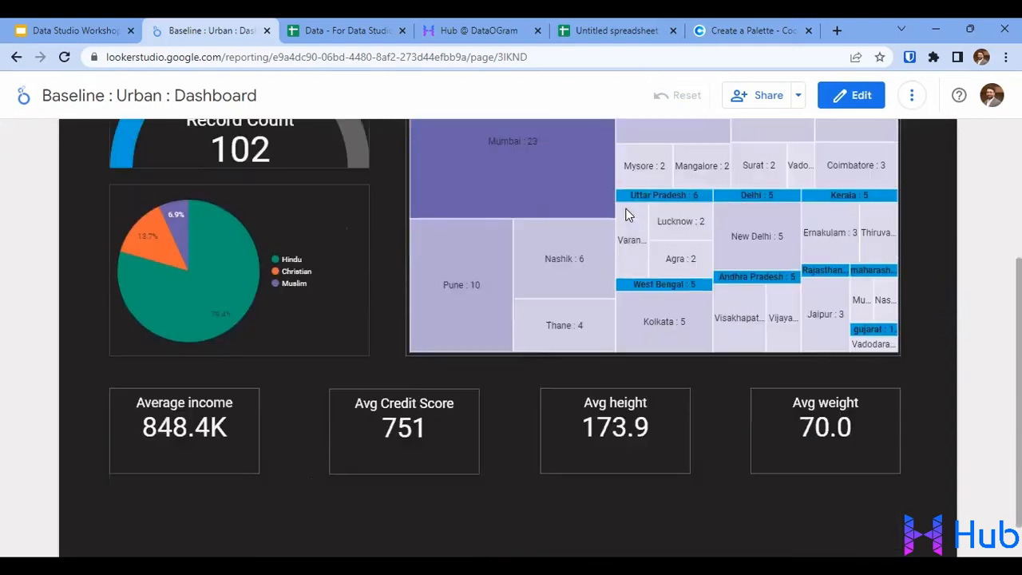
pyautogui.click(844, 103)
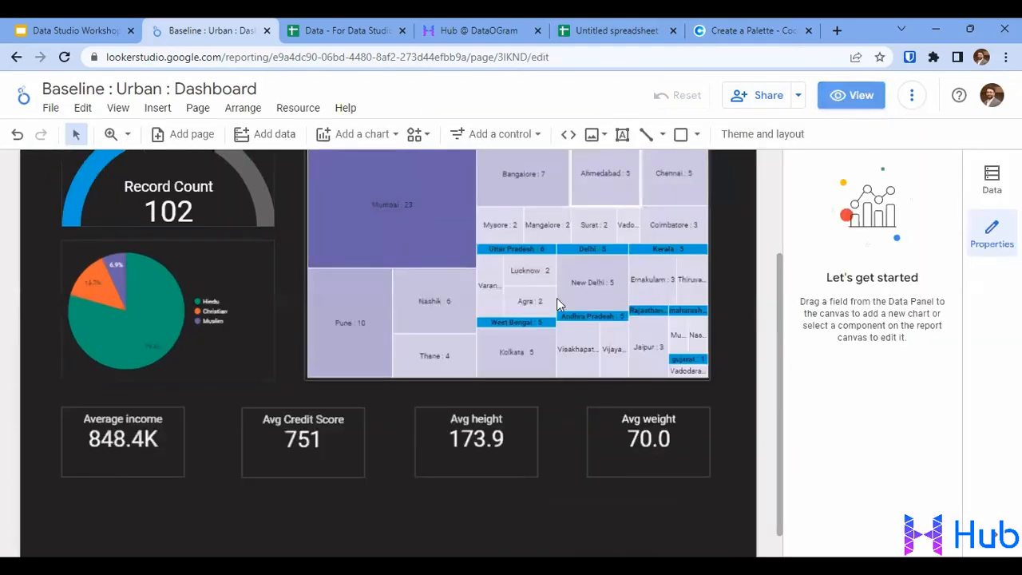
# Step: Examine the connectors available for adding data to the report, such as Google Sheets, BigQuery and File Upload
pyautogui.scroll(2, 556, 298)
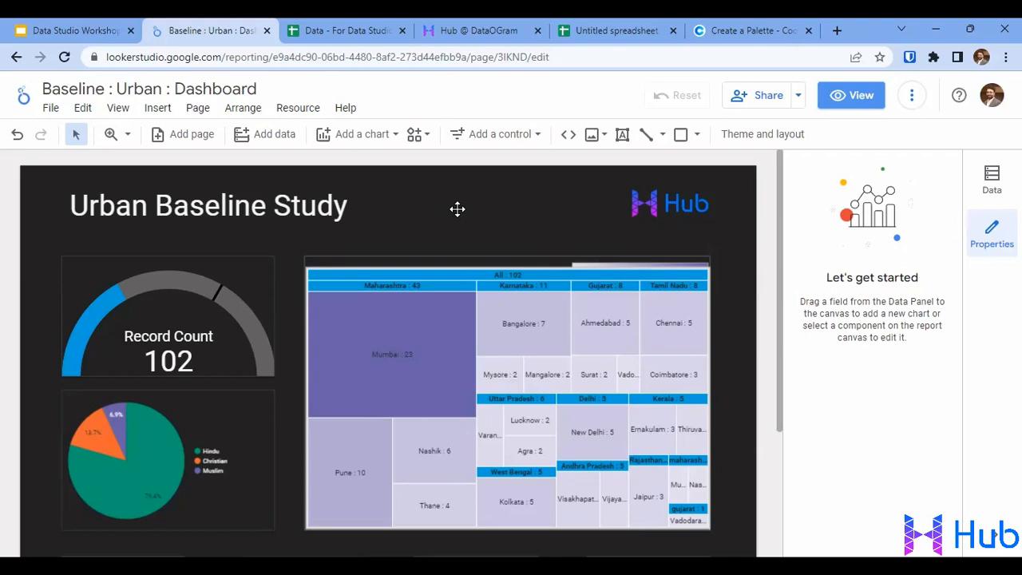
pyautogui.click(267, 134)
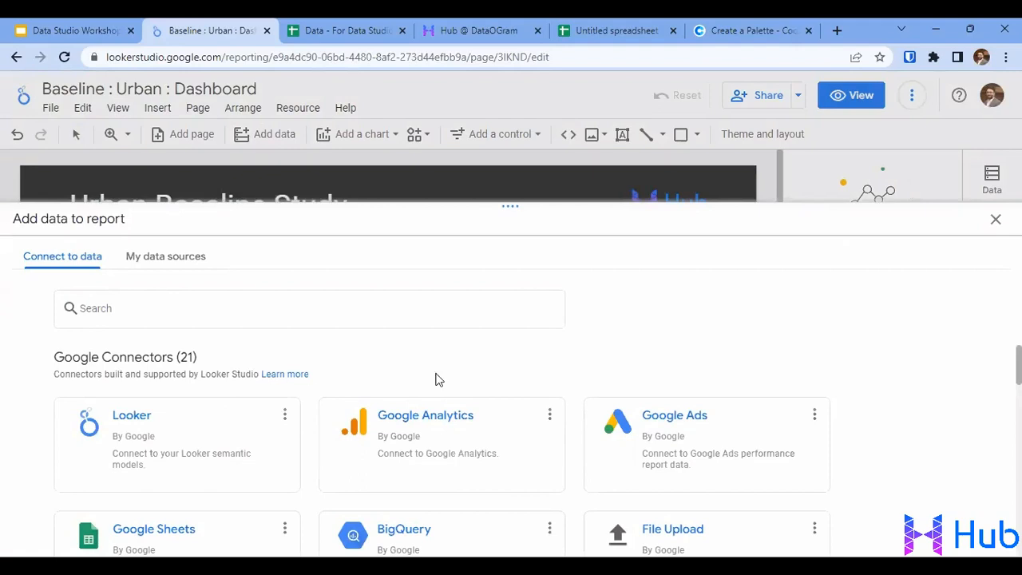
pyautogui.scroll(-2, 958, 384)
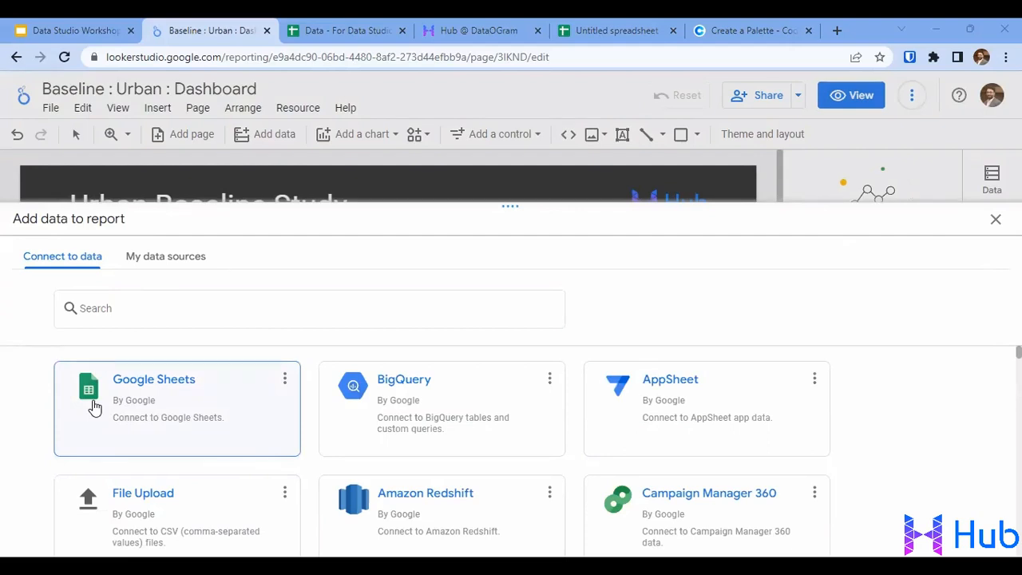
pyautogui.scroll(-2, 94, 407)
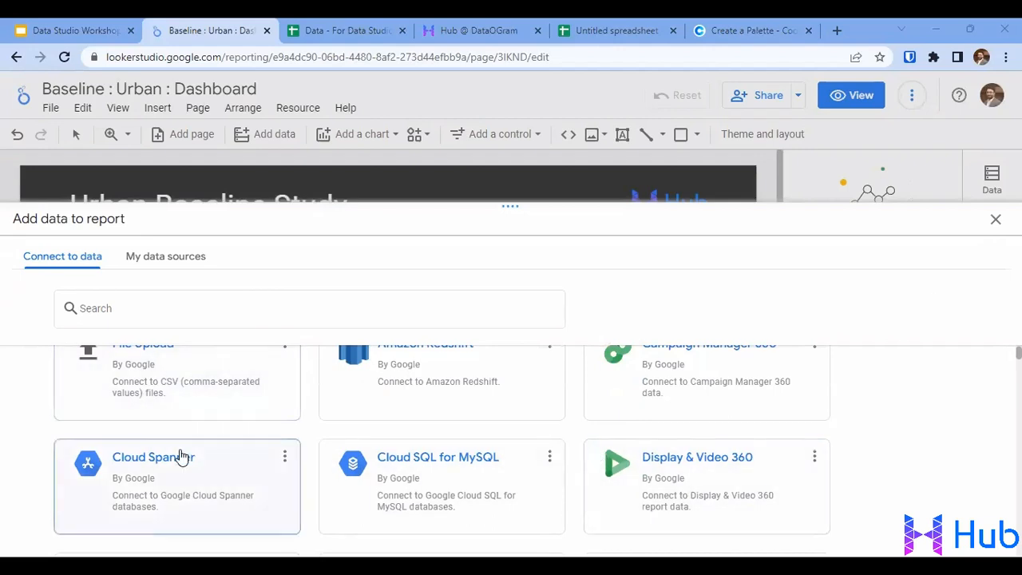
pyautogui.scroll(2, 182, 457)
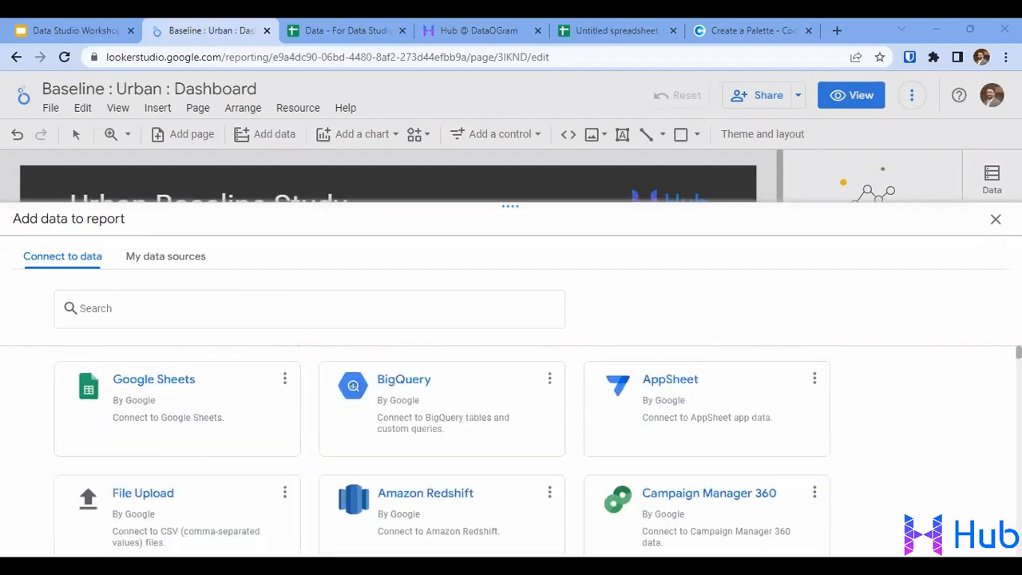
pyautogui.click(996, 220)
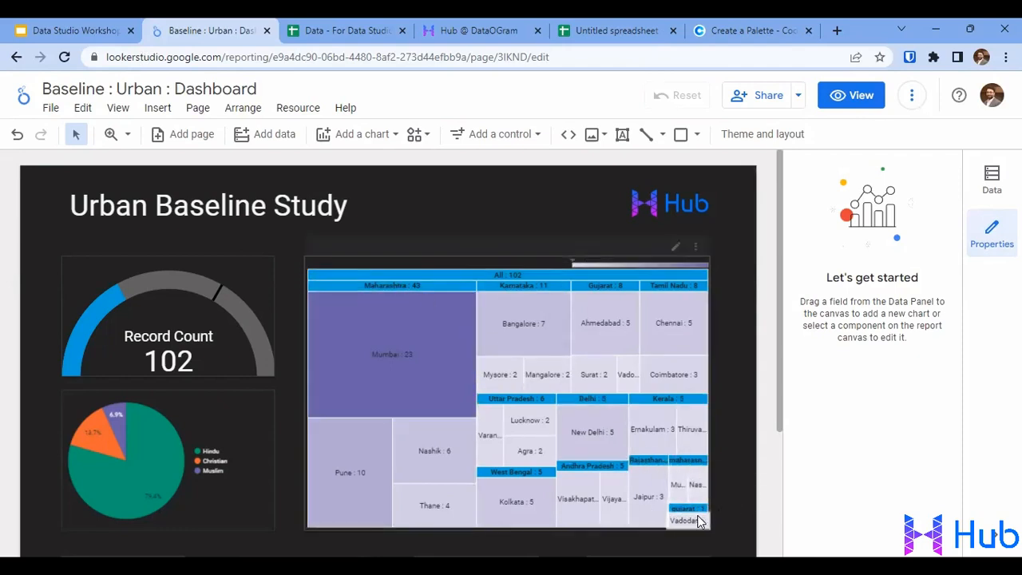
# Step: Start a new calculated field named "State_Caps" in the treemap's data source
pyautogui.click(406, 259)
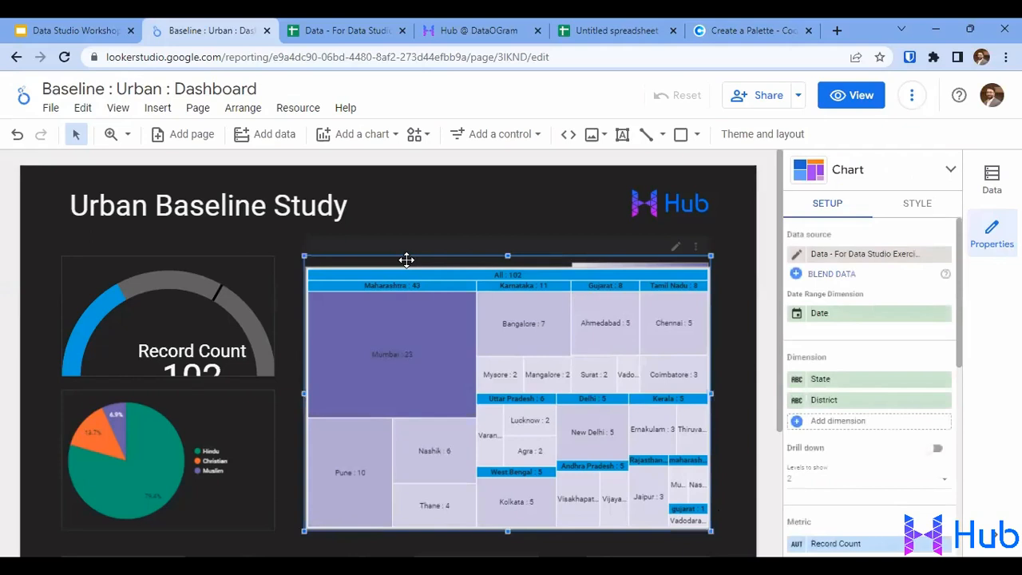
pyautogui.click(991, 179)
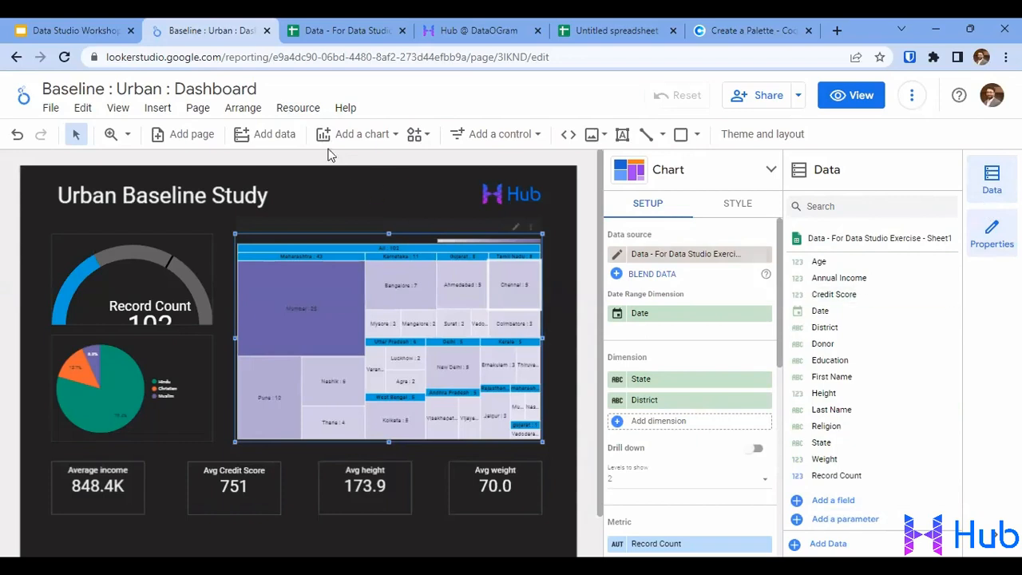
pyautogui.click(833, 500)
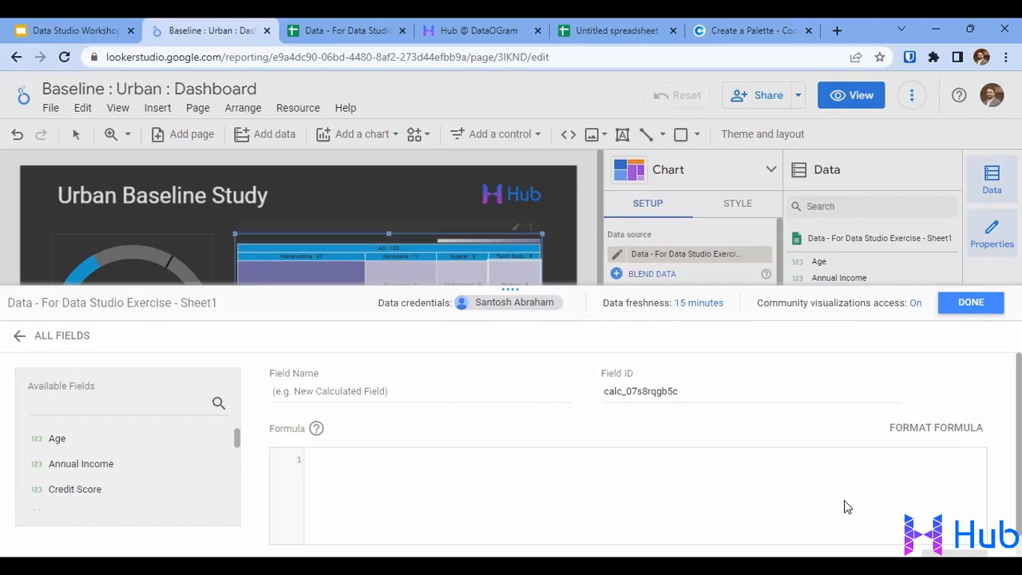
pyautogui.write('S')
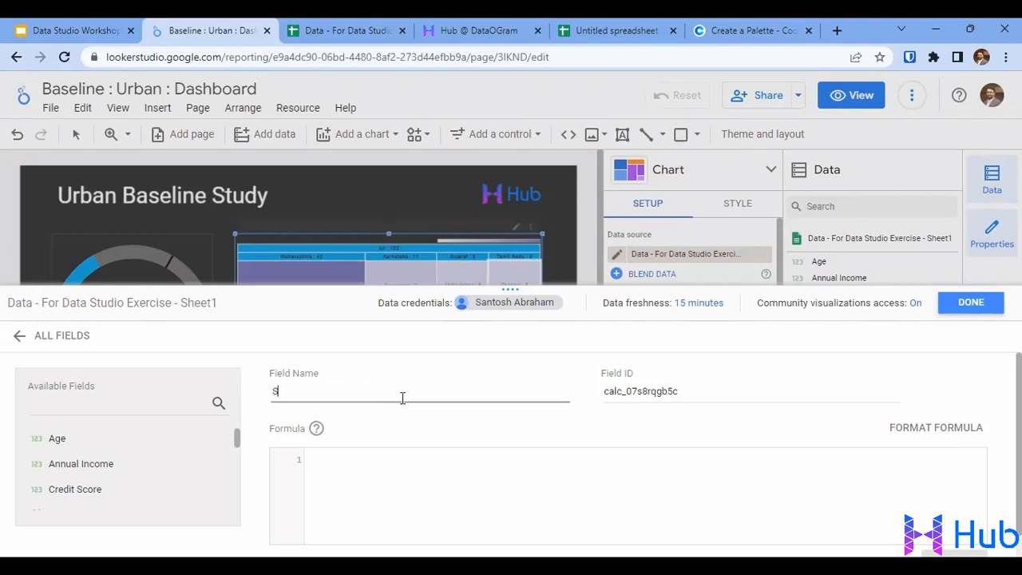
pyautogui.write('tate_Caps')
# Step: Define the State_Caps field with the formula UPPER(State), save it and finish editing the data source
pyautogui.click(359, 438)
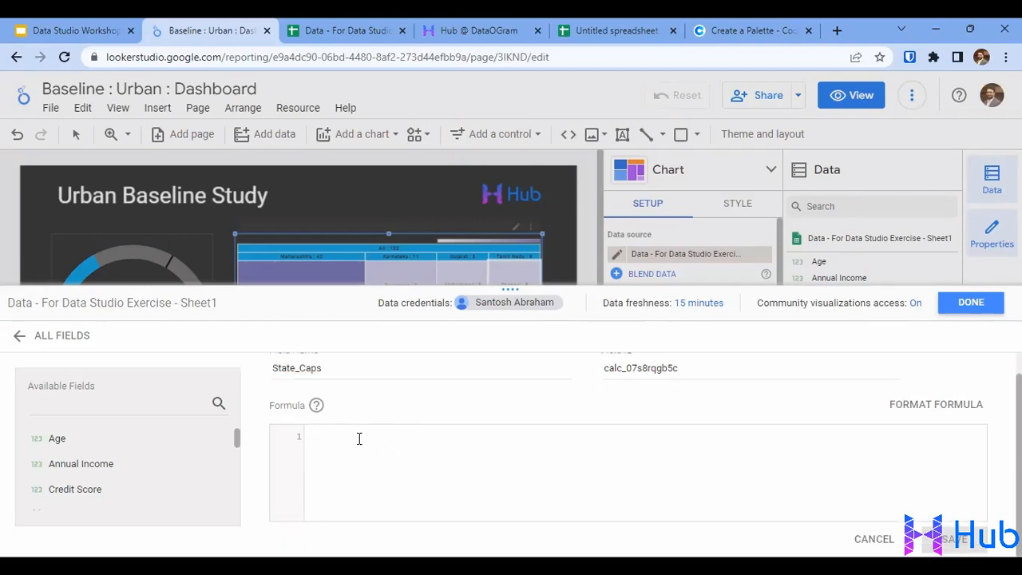
pyautogui.write('up')
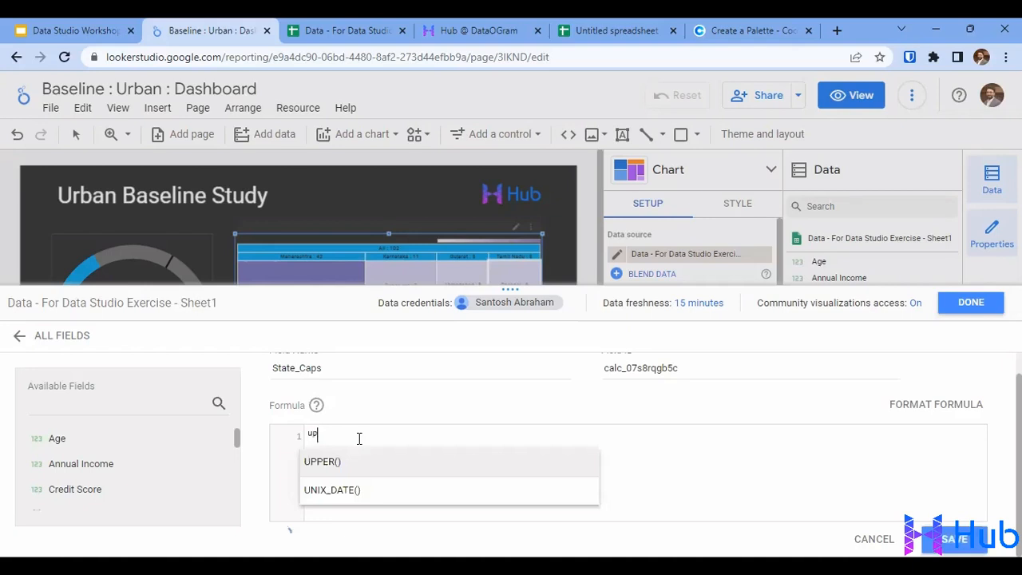
pyautogui.write('per')
pyautogui.press('Return')
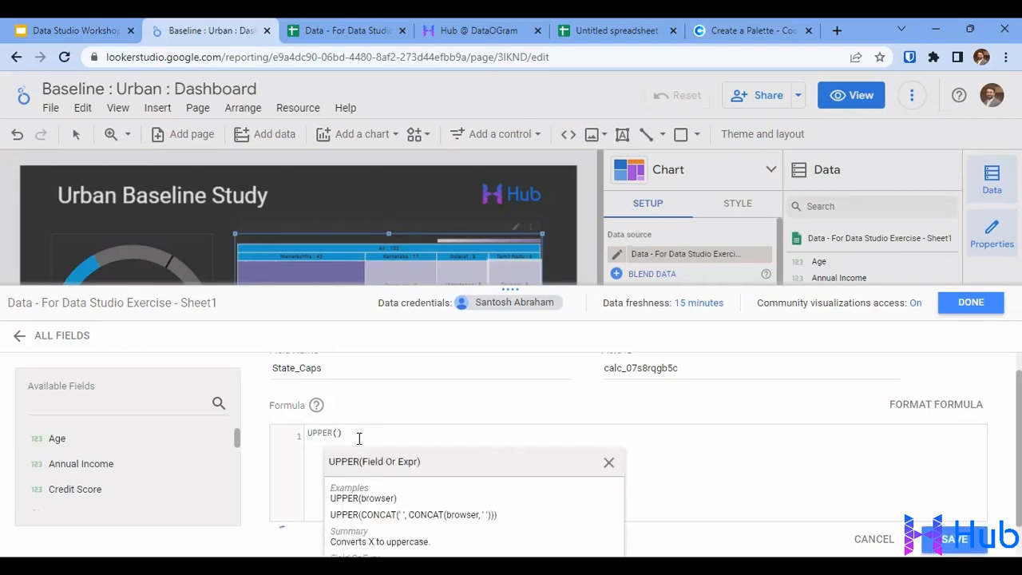
pyautogui.scroll(-3, 169, 446)
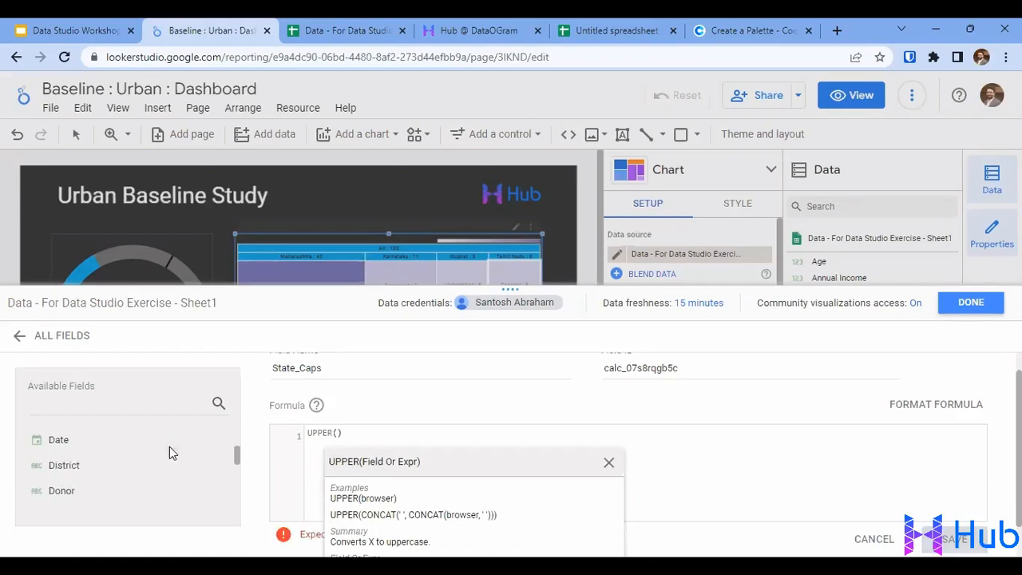
pyautogui.scroll(-3, 165, 453)
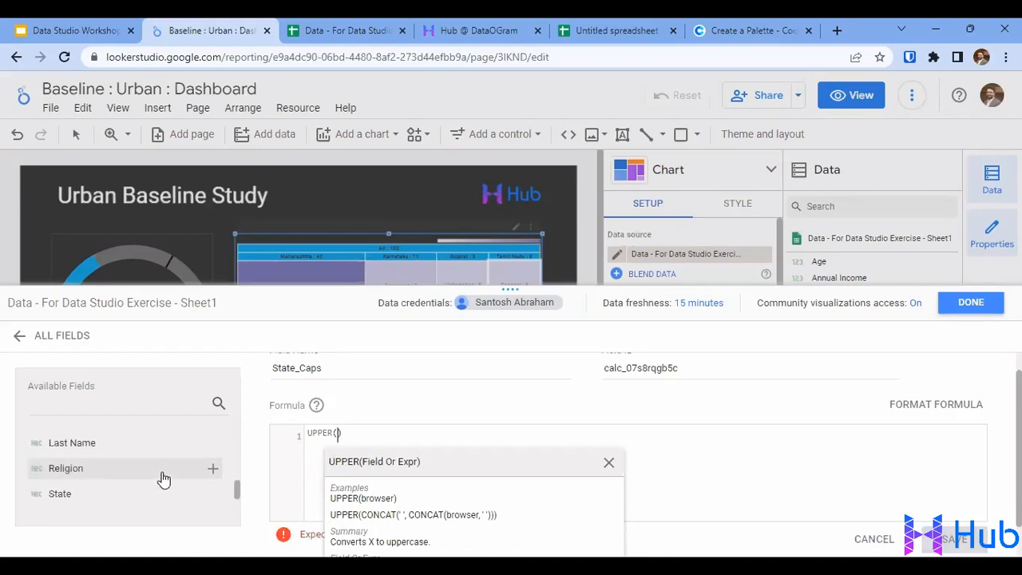
pyautogui.click(59, 495)
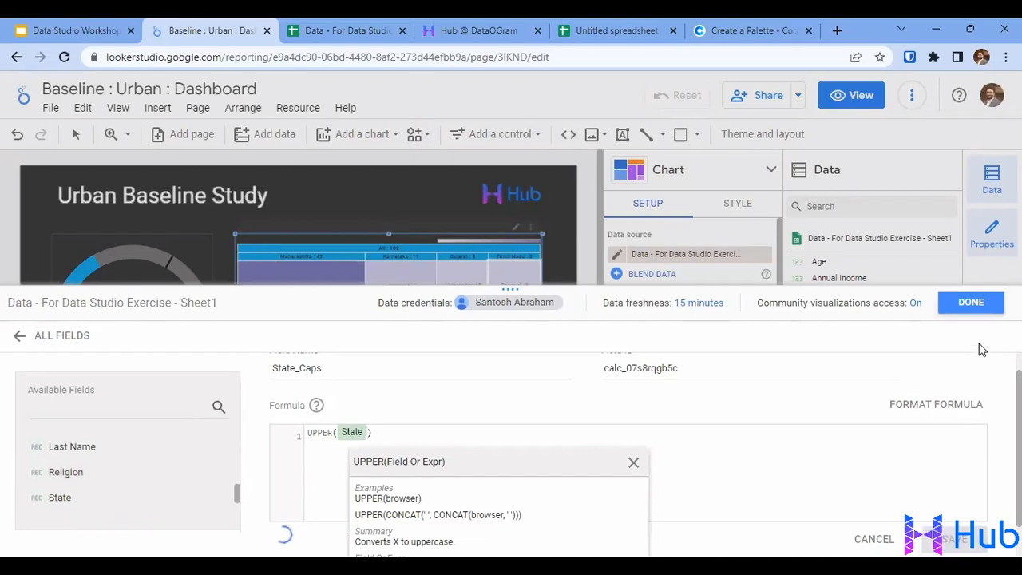
pyautogui.click(970, 315)
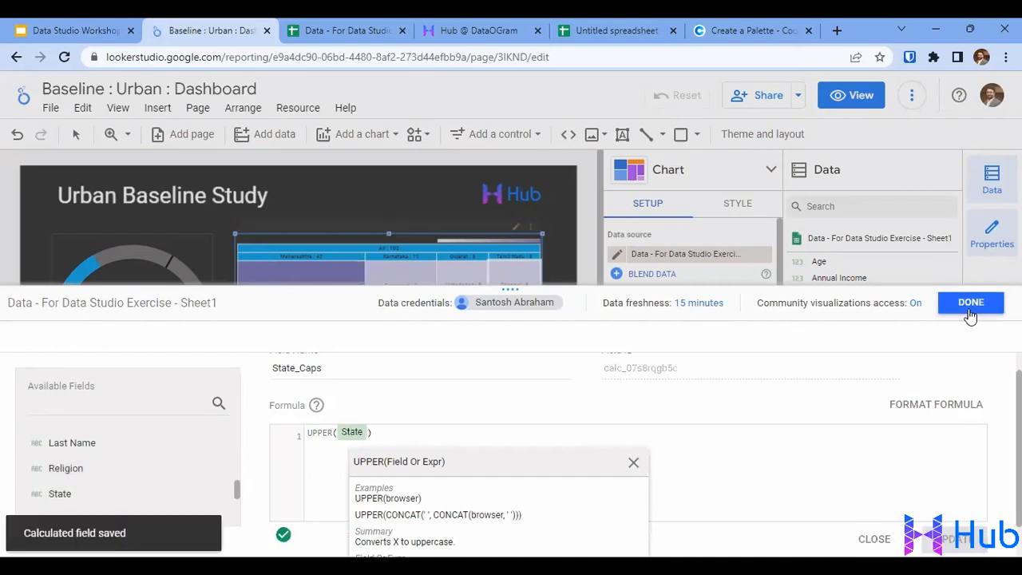
pyautogui.click(969, 303)
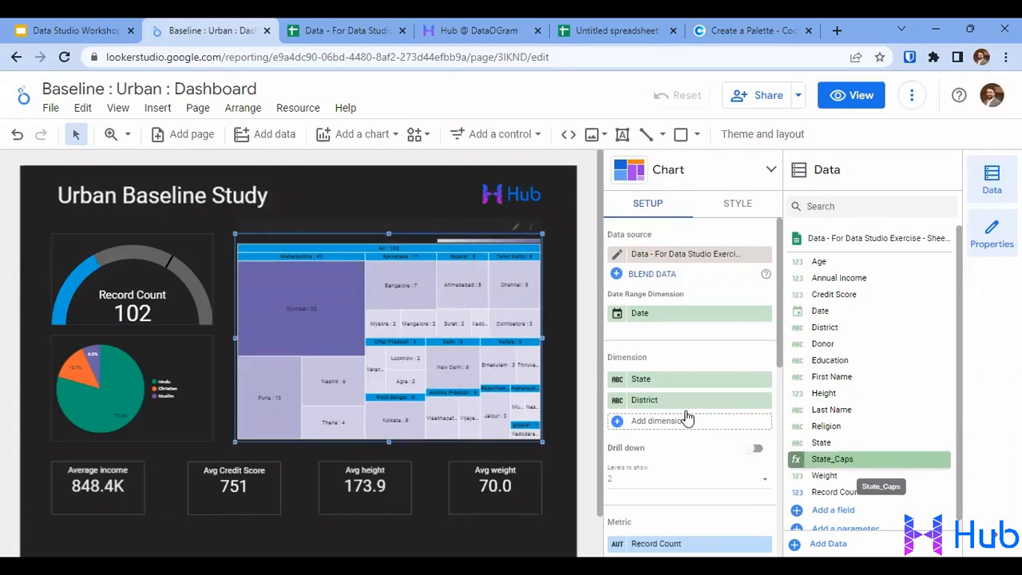
# Step: Replace State with State_Caps as the treemap's first dimension, above District
pyautogui.click(764, 379)
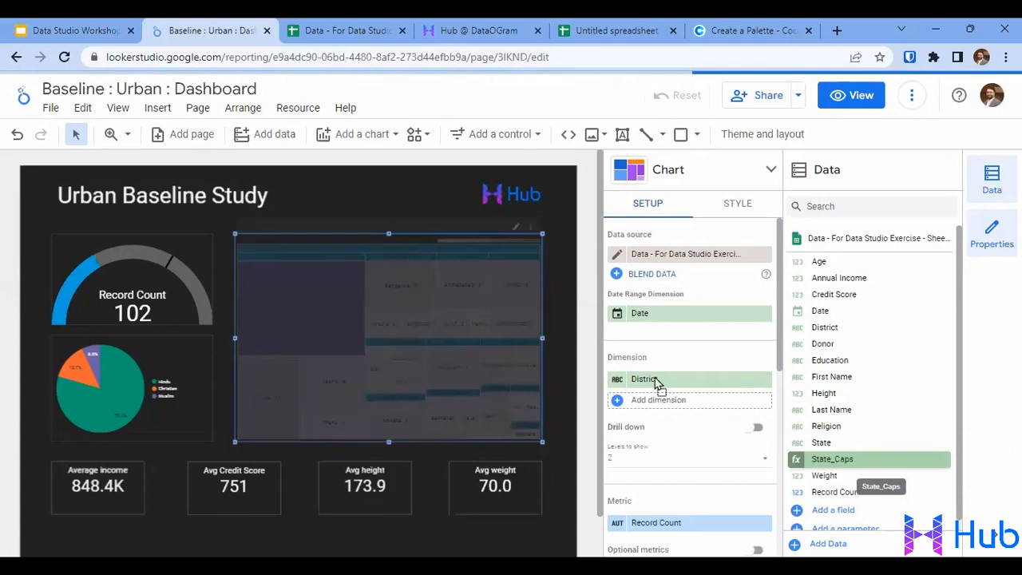
pyautogui.moveTo(652, 381); pyautogui.dragTo(650, 370)
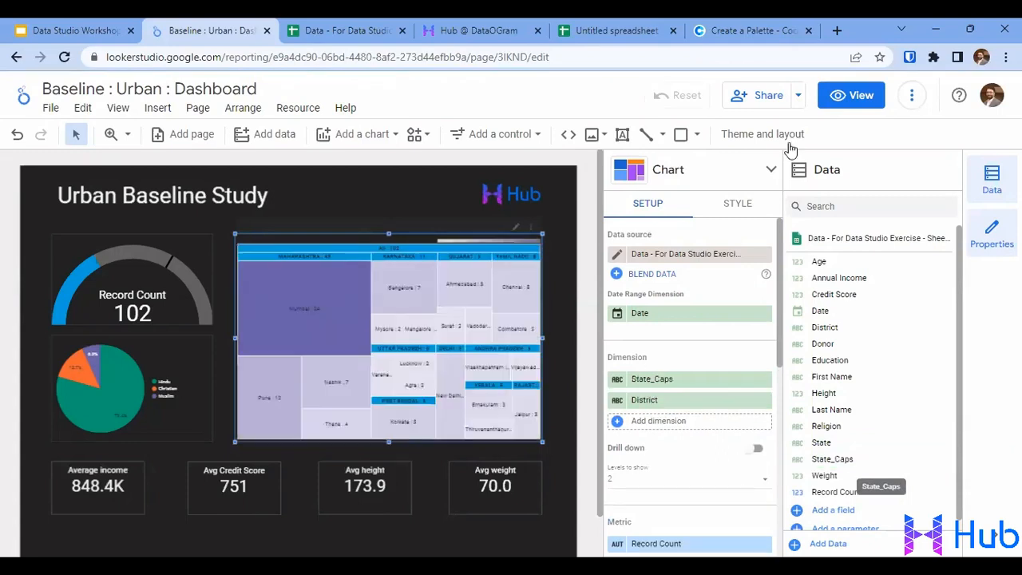
# Step: Preview the dashboard with the capitalised state names, then return to edit mode and collapse the Data and Properties panels
pyautogui.click(853, 95)
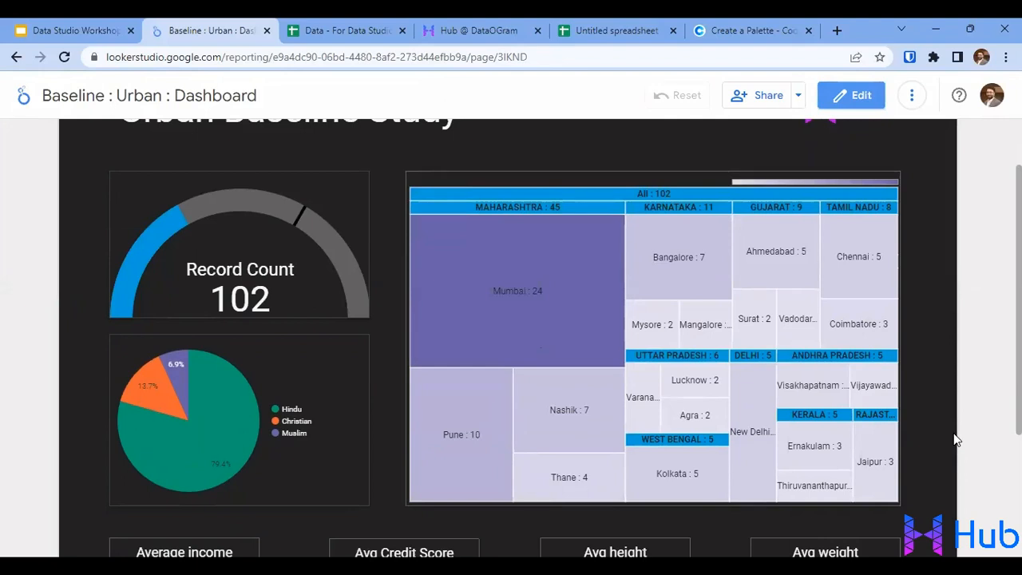
pyautogui.click(854, 97)
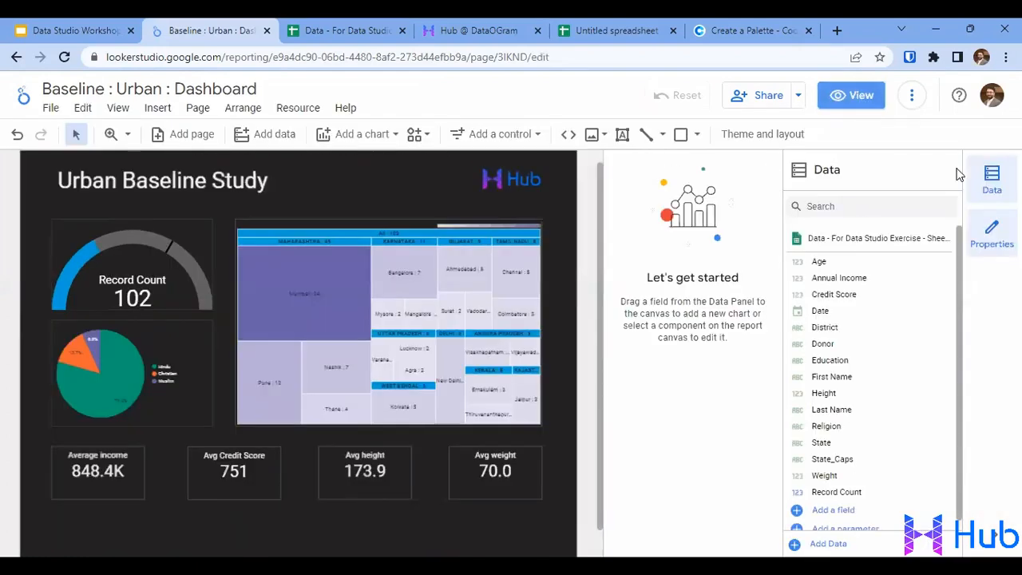
pyautogui.click(991, 179)
pyautogui.click(992, 235)
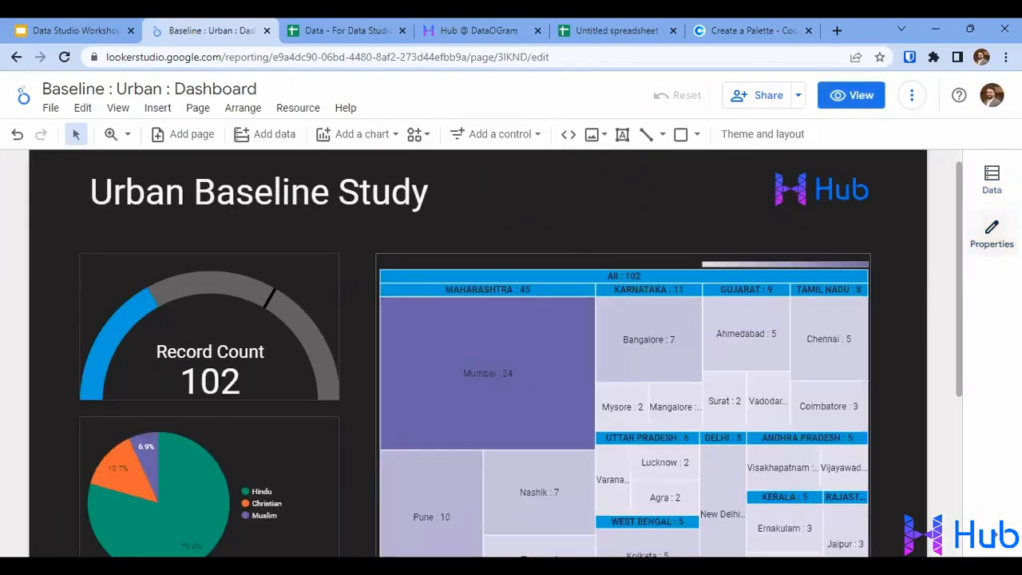
# Step: Draft a sharing invitation to the report for a colleague with the Editor role
pyautogui.click(761, 97)
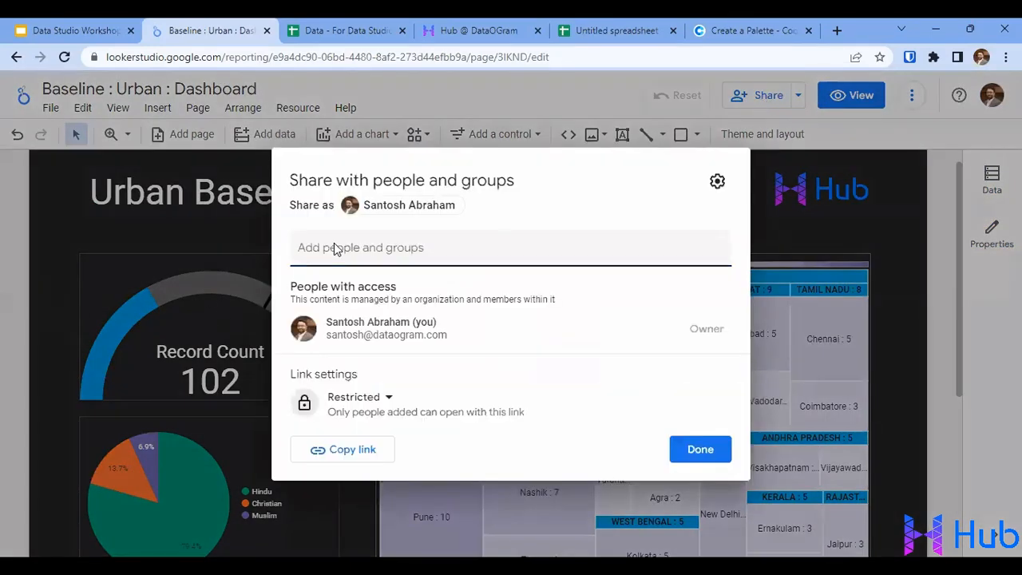
pyautogui.click(345, 248)
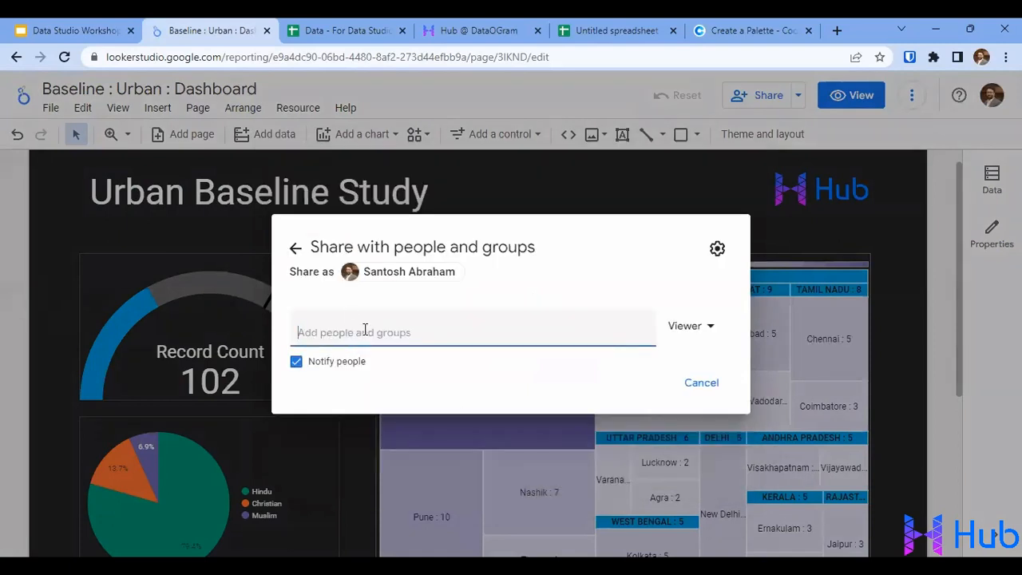
pyautogui.write('anuju')
pyautogui.press('Return')
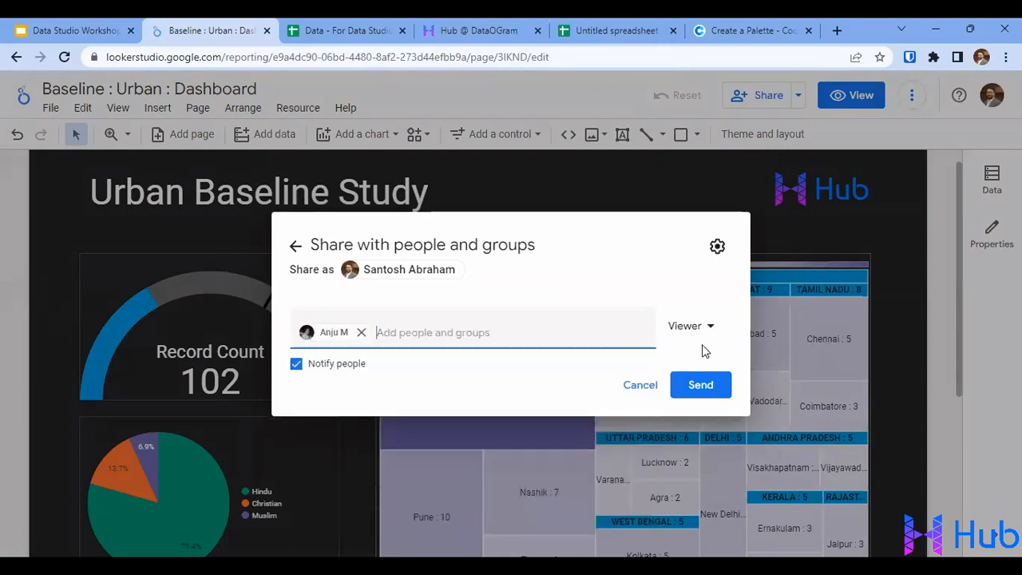
pyautogui.click(687, 329)
pyautogui.click(697, 395)
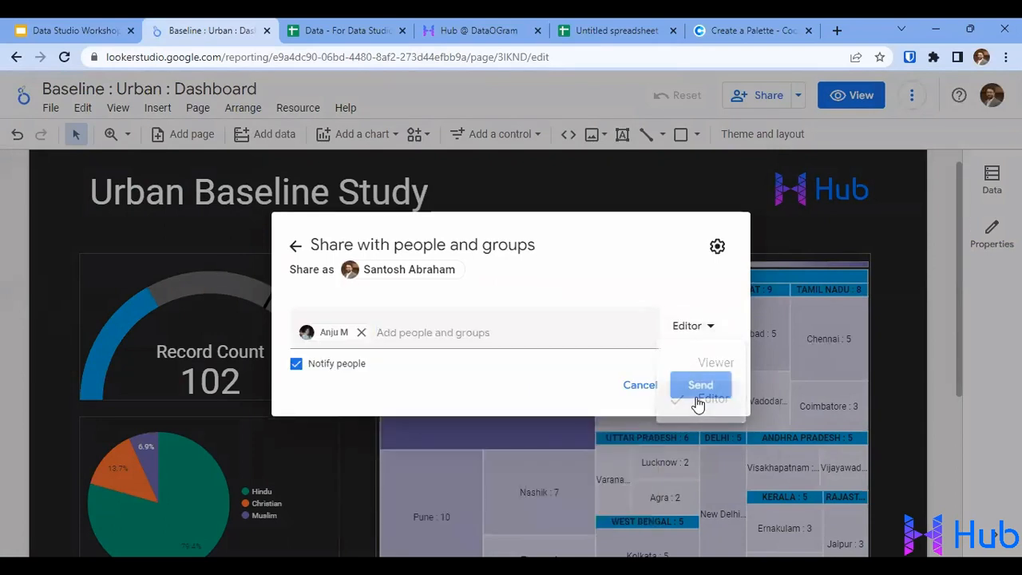
# Step: Prevent editors from changing access and adding people, and disable downloading, printing and copying for viewers
pyautogui.click(717, 248)
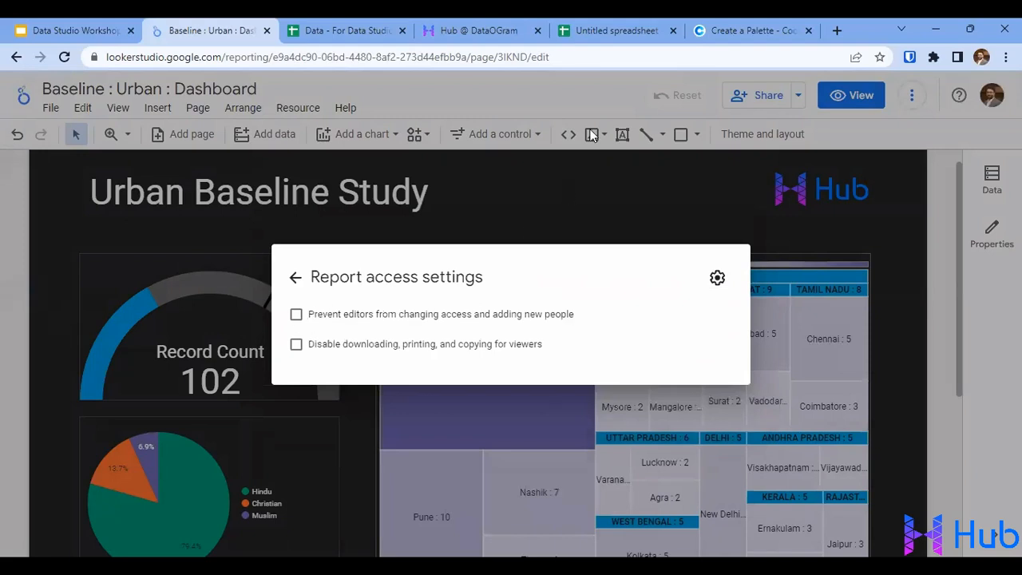
pyautogui.click(296, 315)
pyautogui.click(296, 348)
pyautogui.click(295, 277)
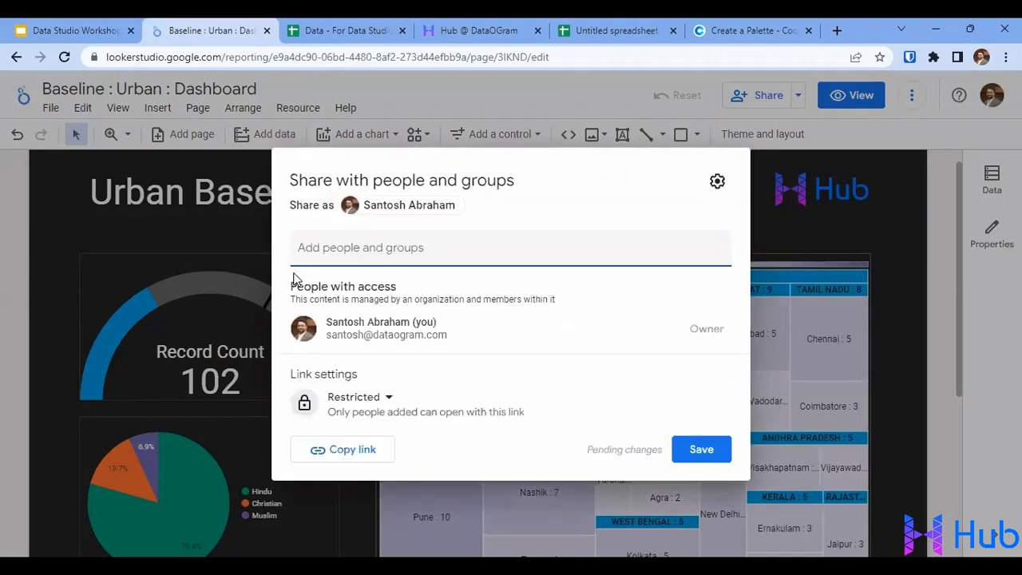
# Step: Set the report's link access to Public with the Viewer role and save the sharing changes
pyautogui.click(379, 398)
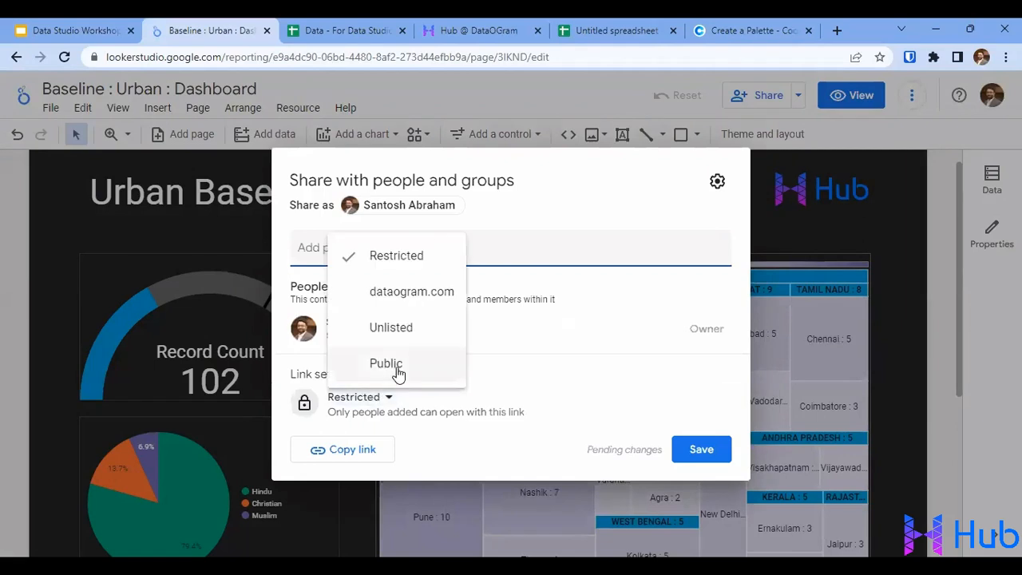
pyautogui.click(386, 364)
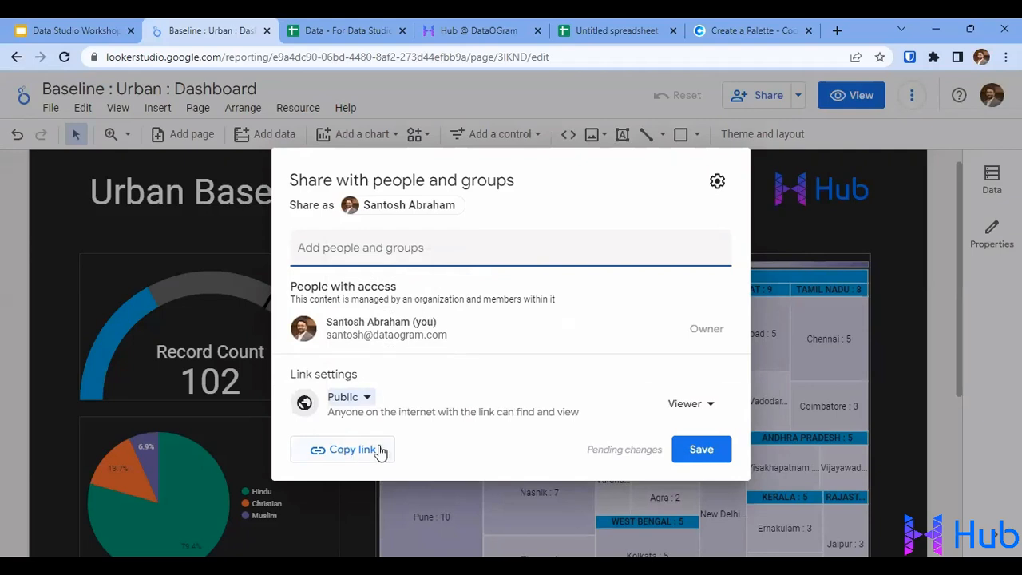
pyautogui.click(701, 449)
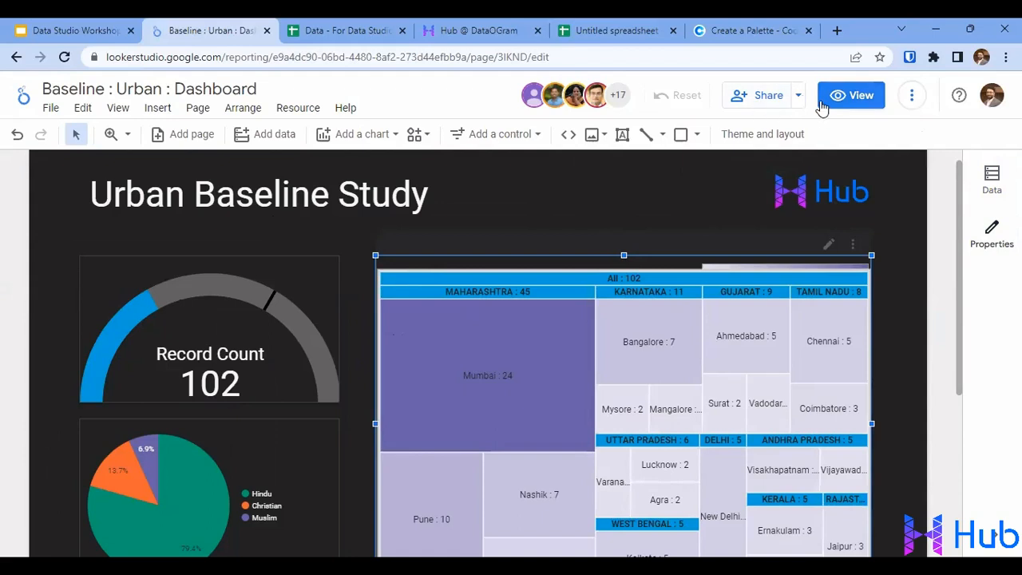
# Step: Download the report as a PDF with no extra options enabled
pyautogui.click(799, 96)
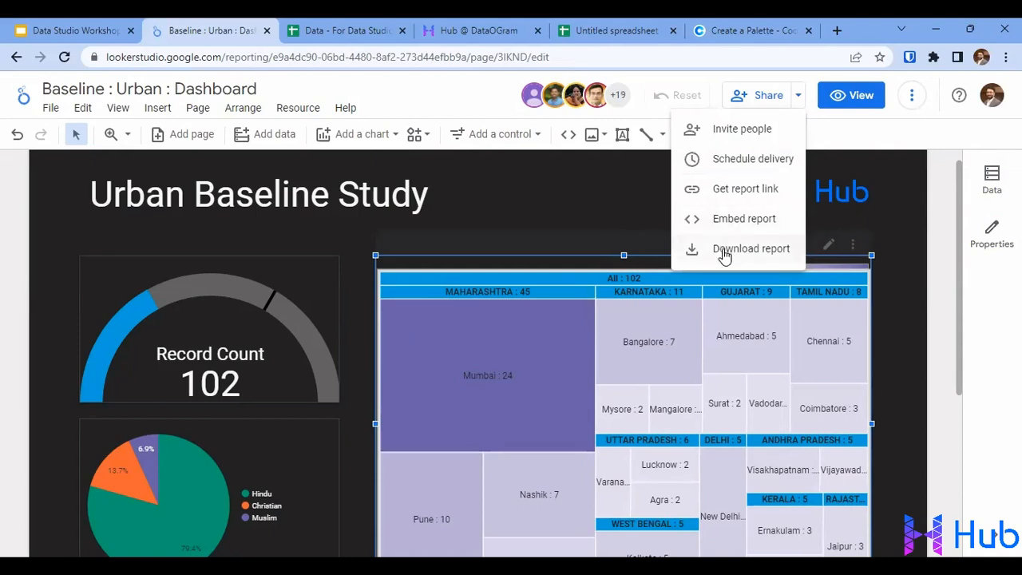
pyautogui.click(723, 252)
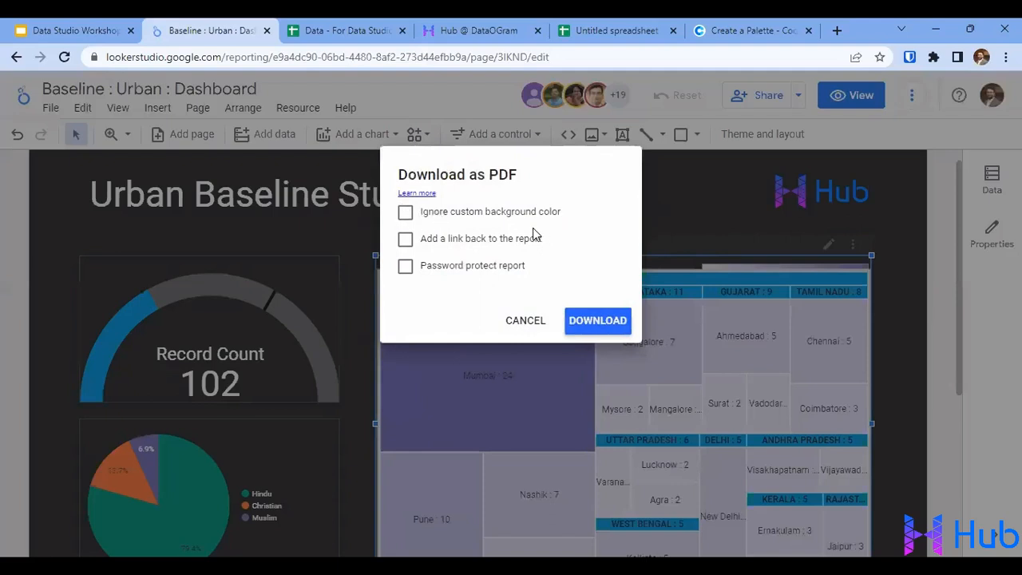
pyautogui.click(597, 321)
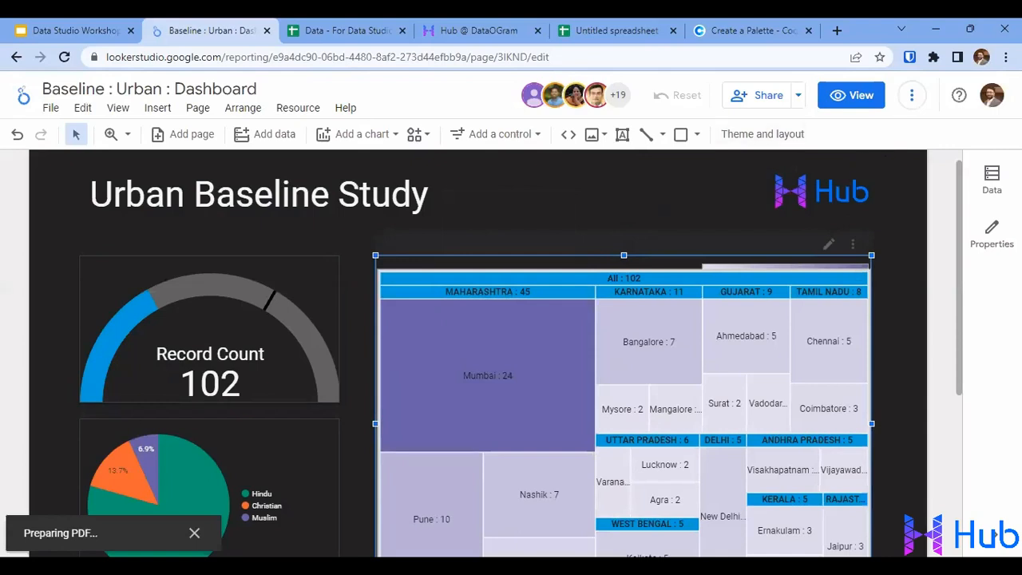
# Step: Add a second page to the report and switch to it
pyautogui.click(797, 96)
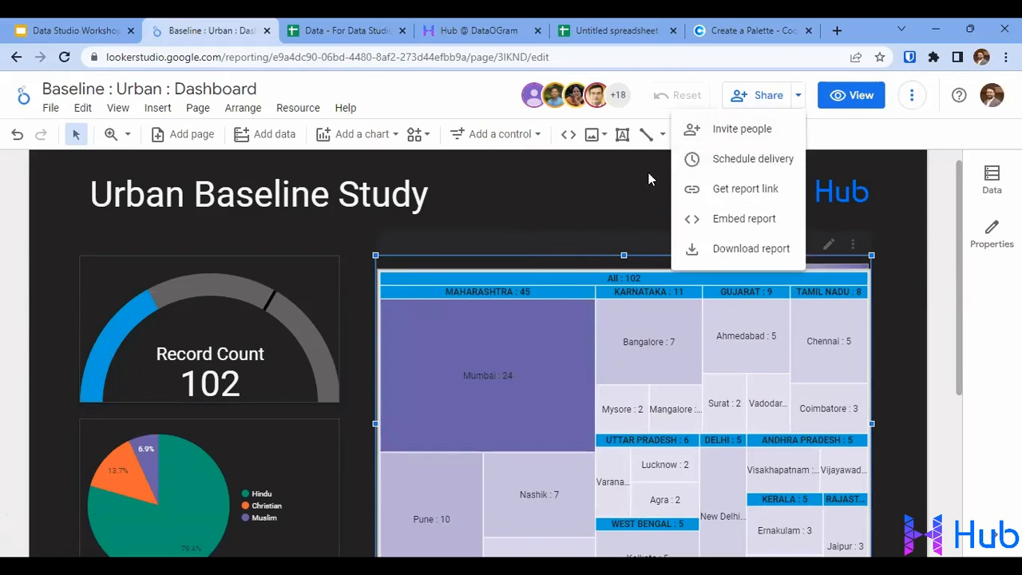
pyautogui.click(198, 107)
pyautogui.click(214, 138)
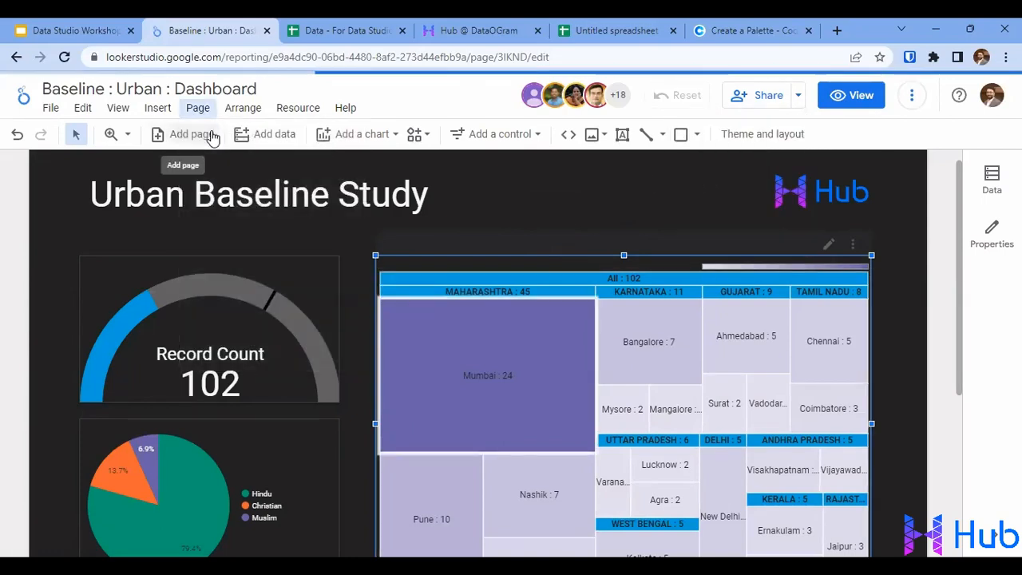
pyautogui.click(21, 185)
pyautogui.click(21, 221)
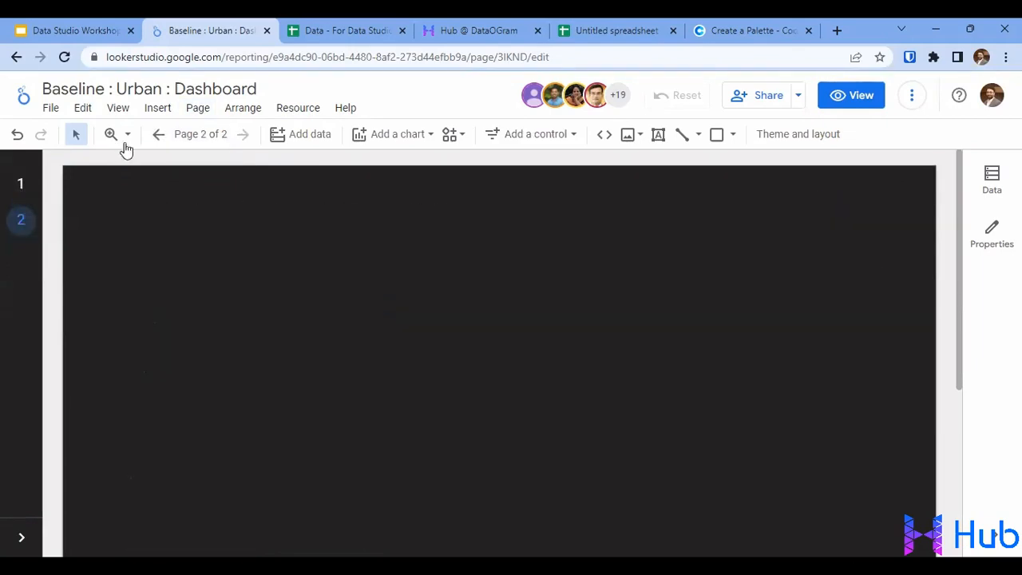
# Step: Rename the first report page "Baseline Summary" and the second page "Detailed Report"
pyautogui.click(201, 136)
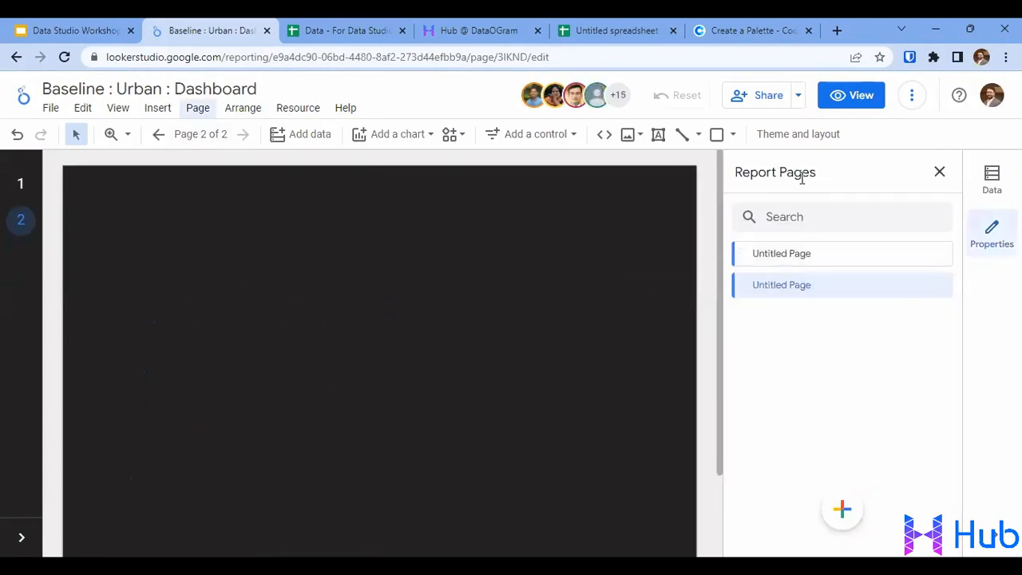
pyautogui.click(939, 255)
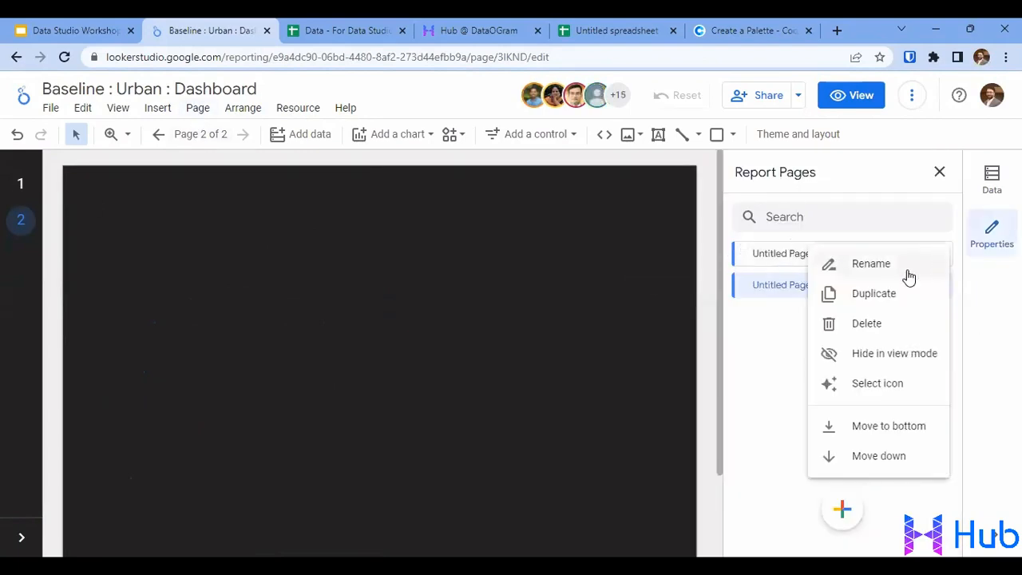
pyautogui.click(906, 270)
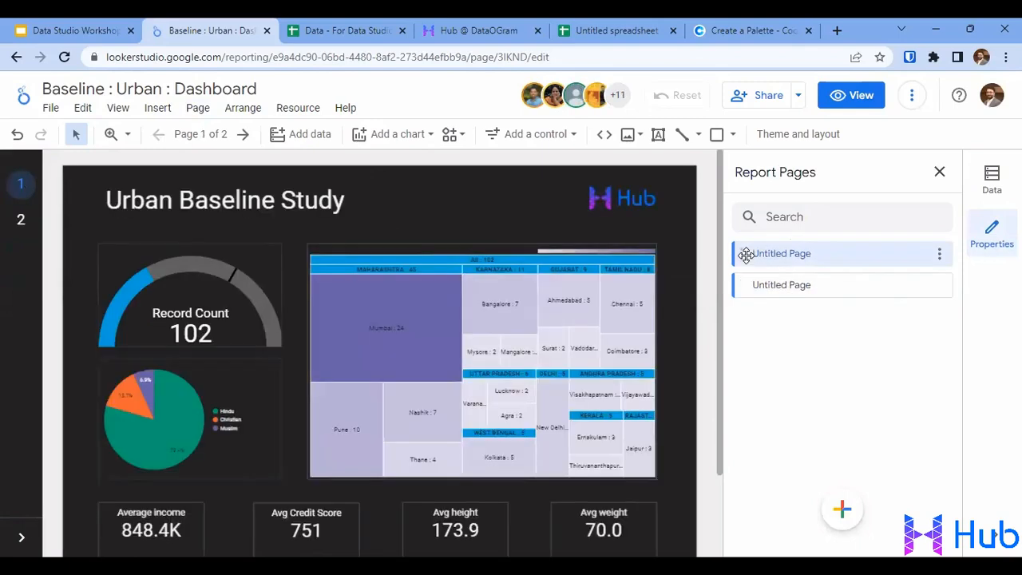
pyautogui.click(937, 285)
pyautogui.click(870, 295)
pyautogui.moveTo(849, 282); pyautogui.dragTo(746, 285)
pyautogui.write('Detailed Report')
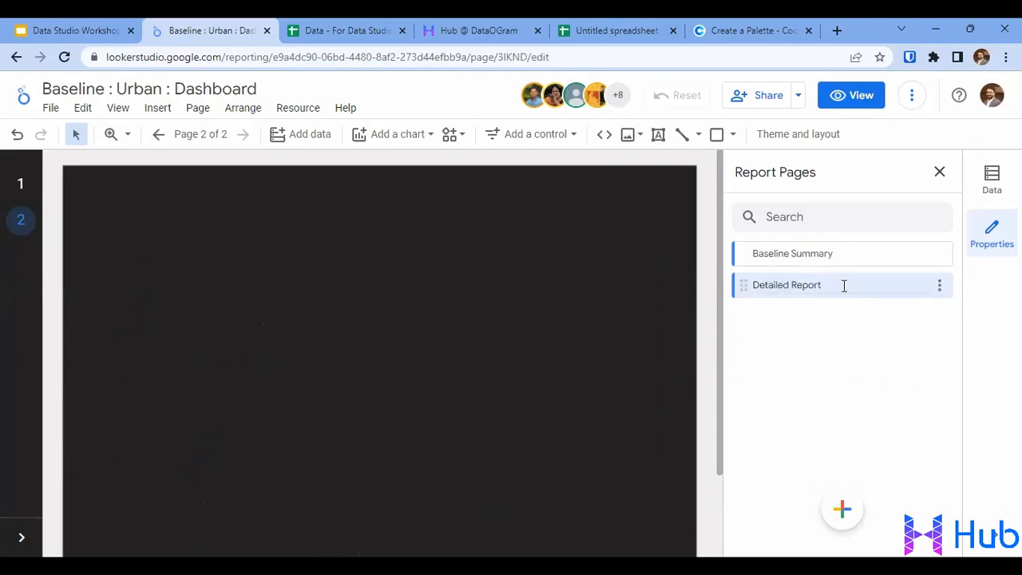
pyautogui.click(940, 174)
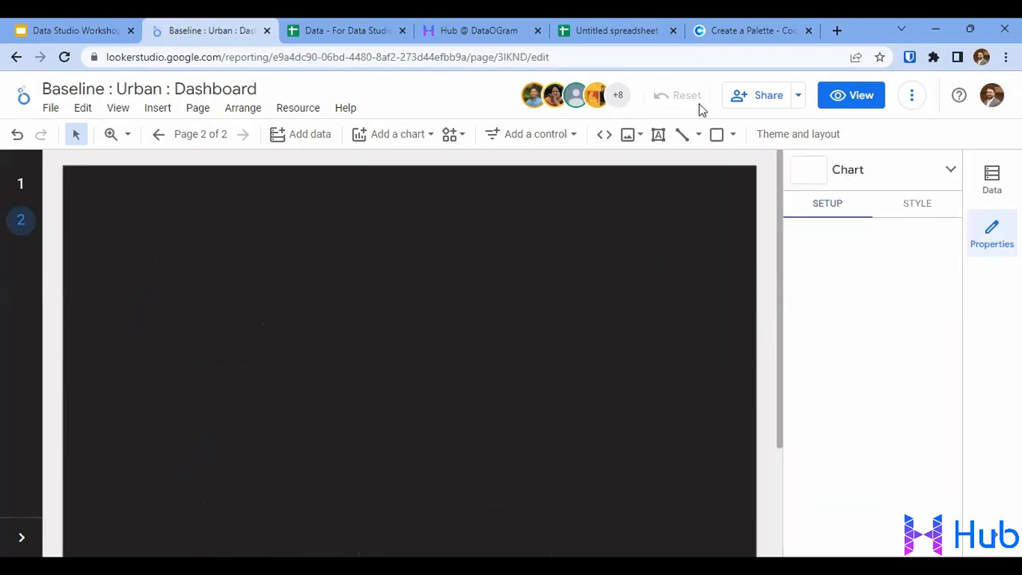
# Step: Return to the Baseline Summary page, start a scheduled email delivery of the report and add a second recipient
pyautogui.click(16, 177)
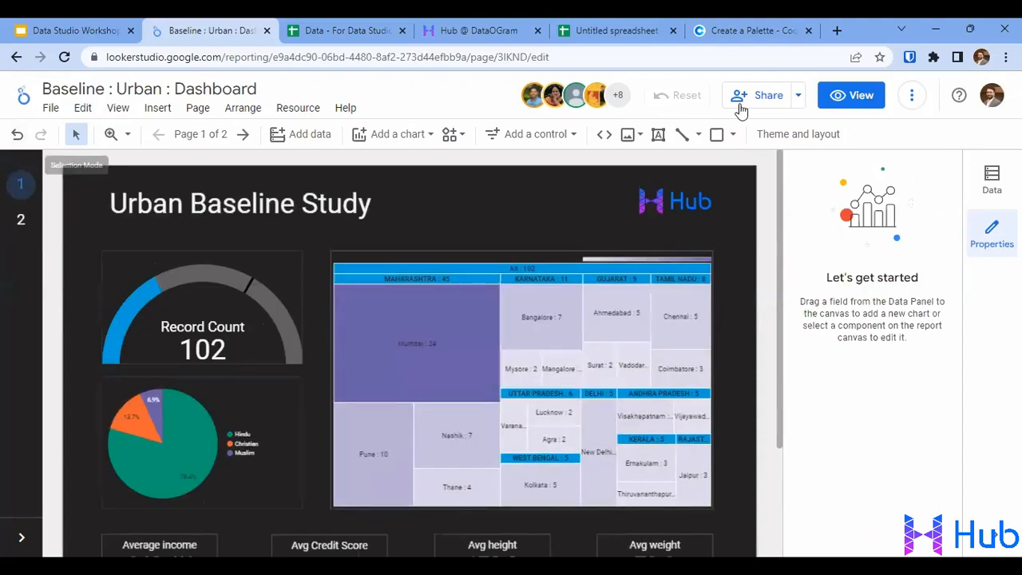
pyautogui.click(801, 97)
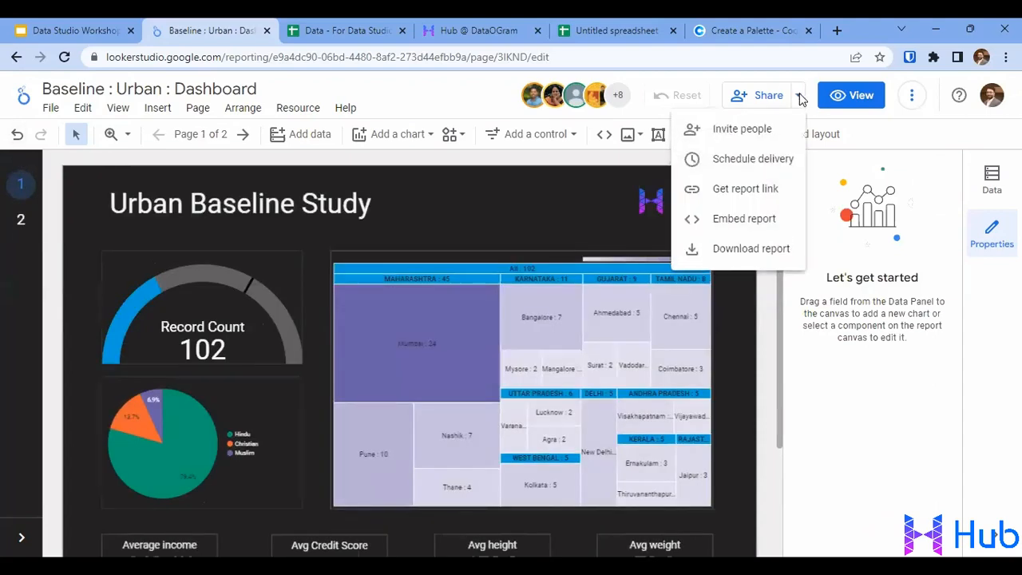
pyautogui.click(779, 159)
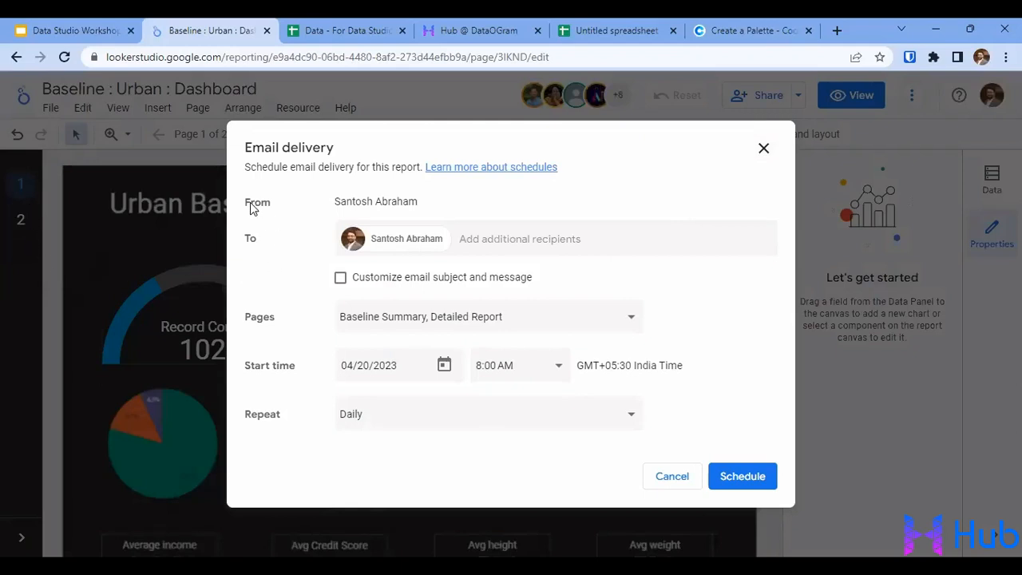
pyautogui.click(516, 236)
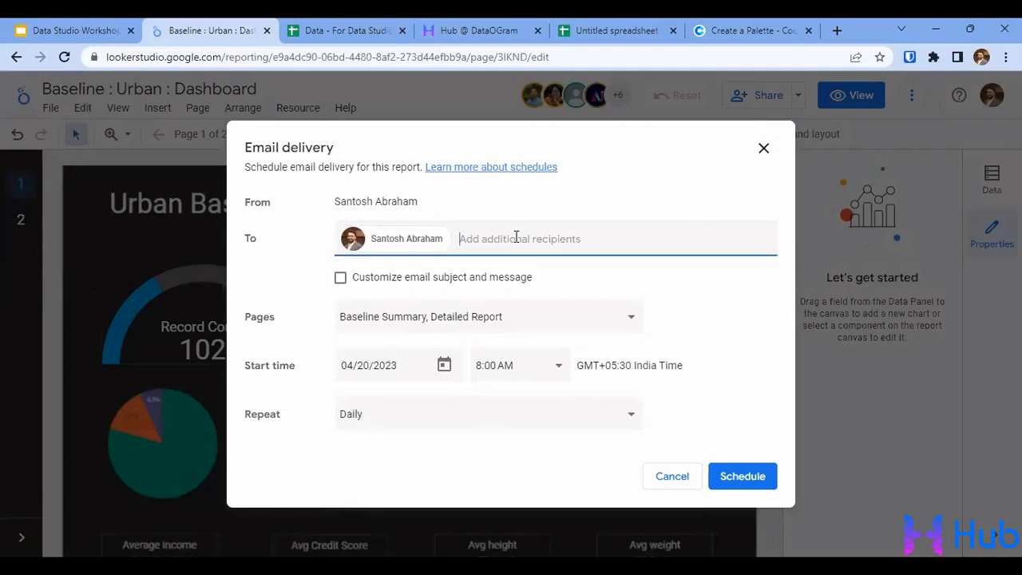
pyautogui.write('asha')
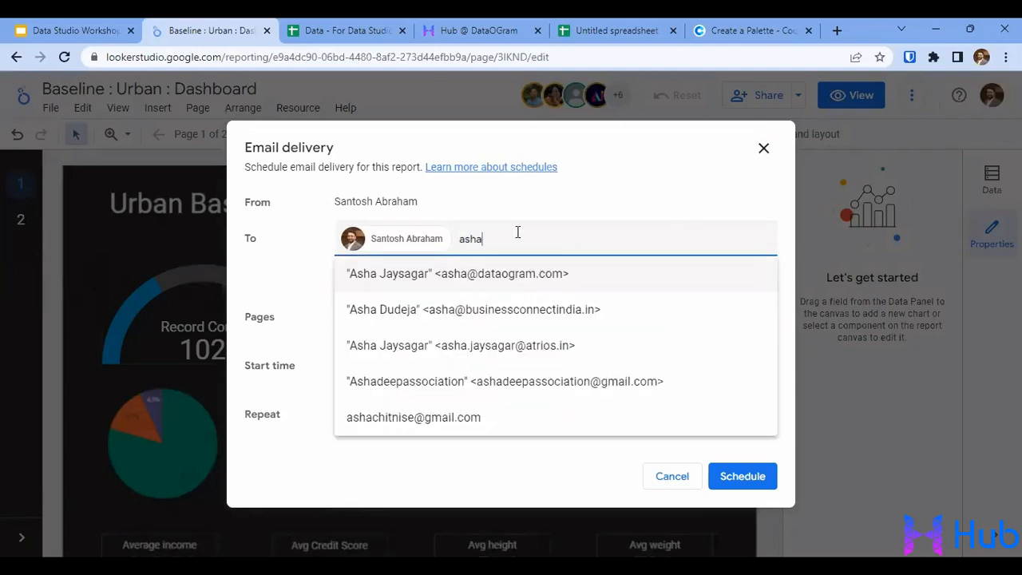
pyautogui.click(517, 273)
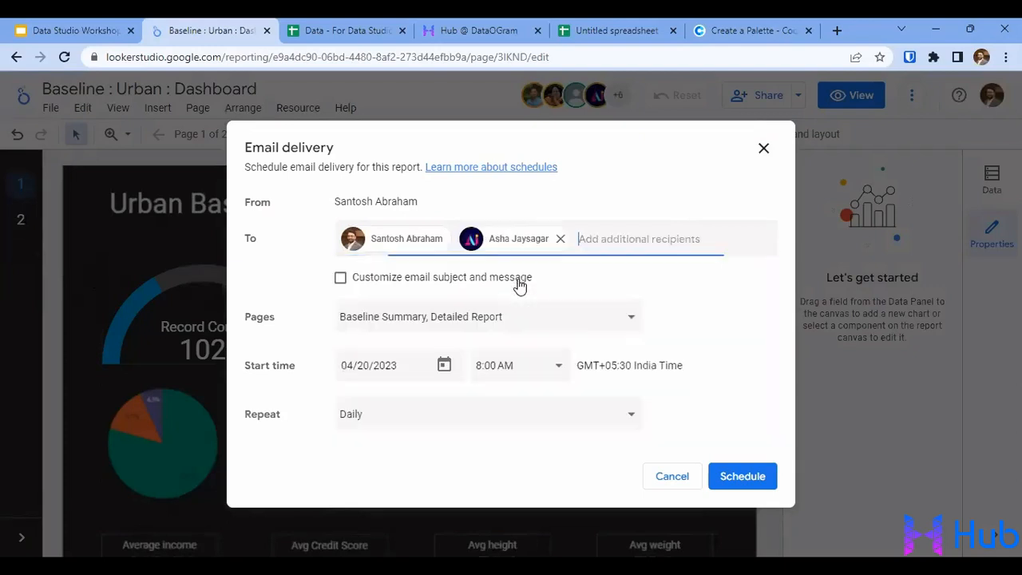
# Step: Enable a customised email subject and message, and limit the scheduled delivery to the Baseline Summary page
pyautogui.click(341, 277)
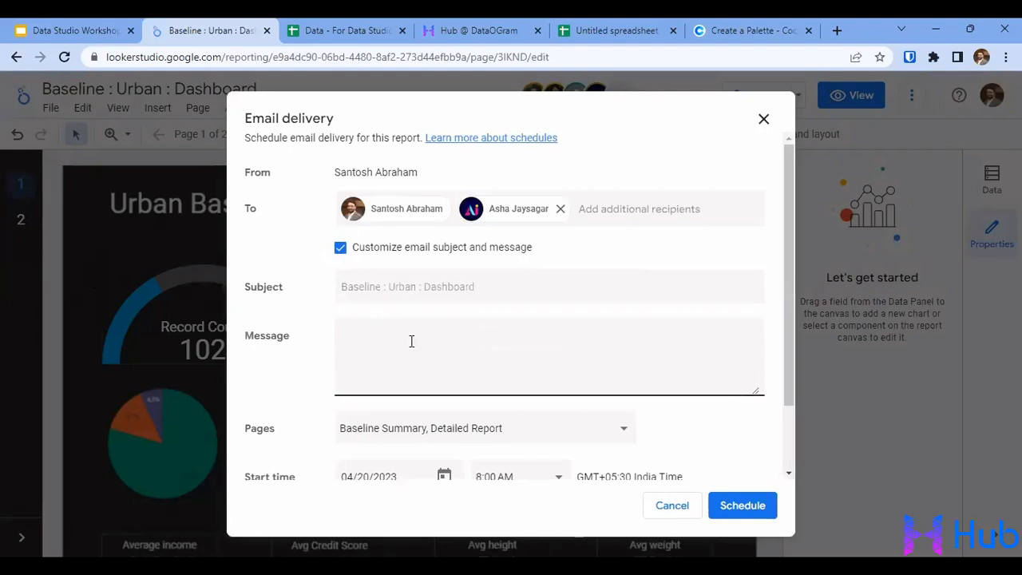
pyautogui.scroll(-2, 411, 341)
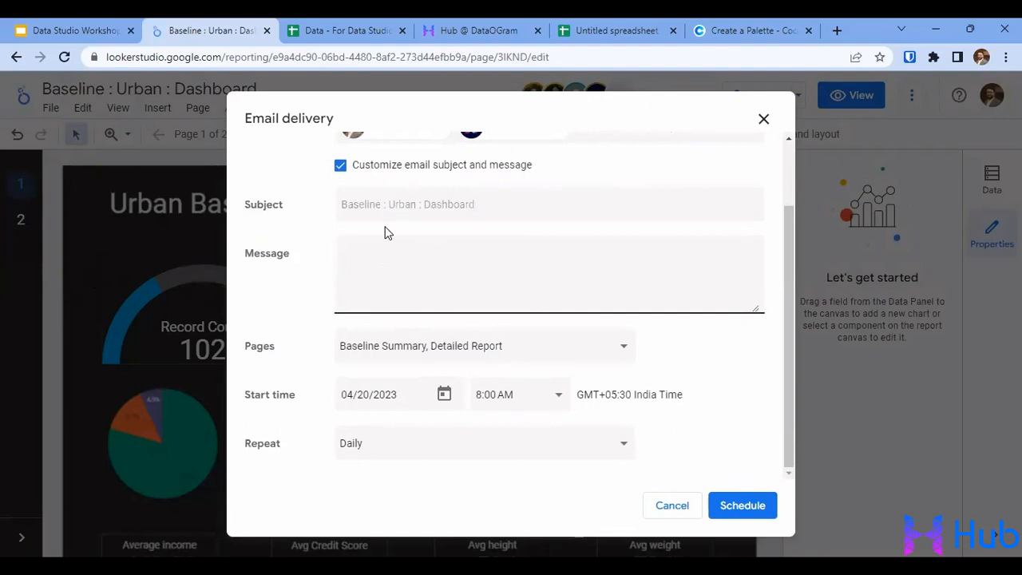
pyautogui.click(388, 351)
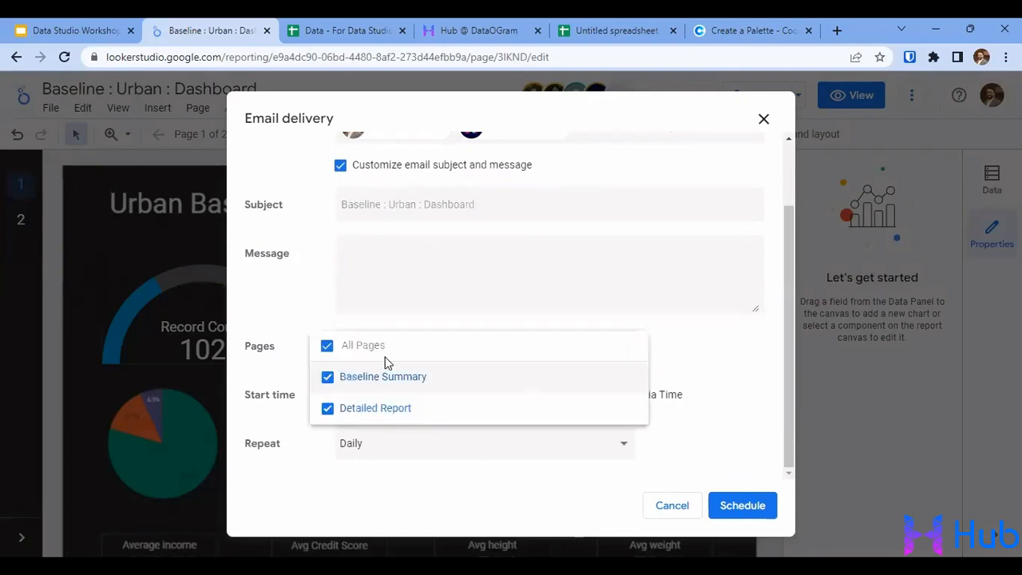
pyautogui.click(327, 348)
pyautogui.click(327, 378)
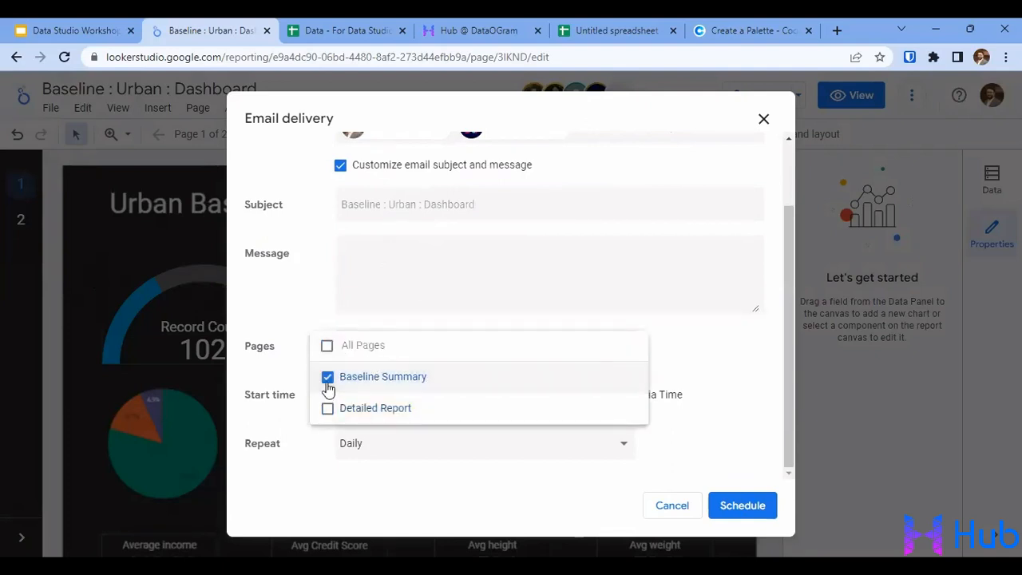
pyautogui.click(314, 463)
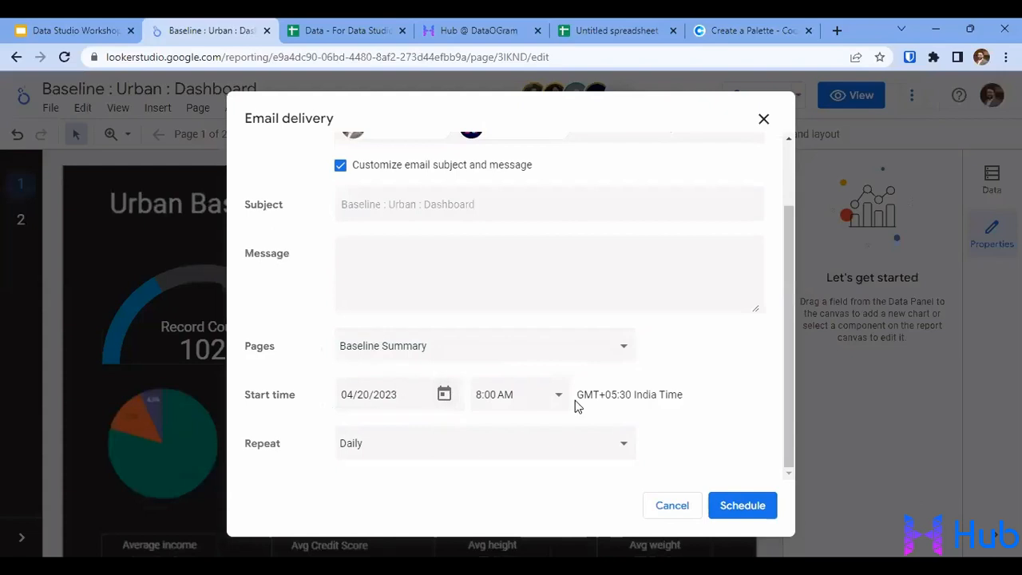
# Step: Review the repeat frequency options of the email delivery and close the dialog without scheduling
pyautogui.click(374, 452)
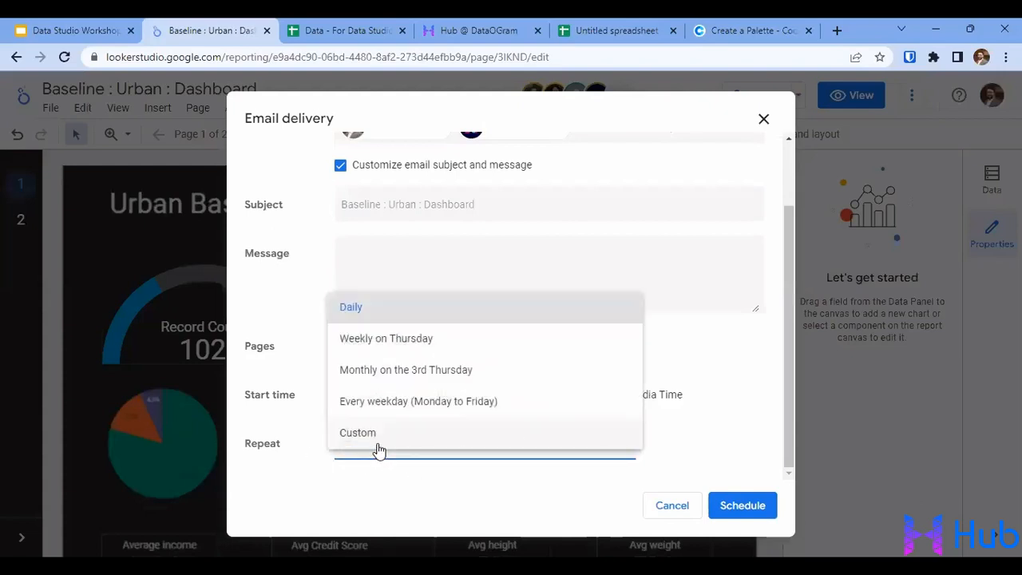
pyautogui.click(360, 483)
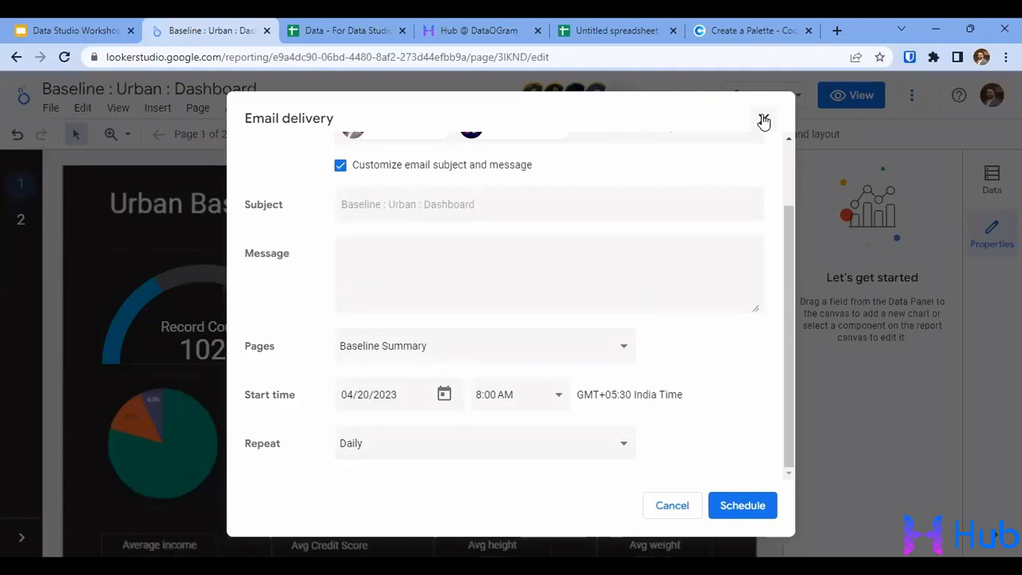
pyautogui.scroll(2, 702, 271)
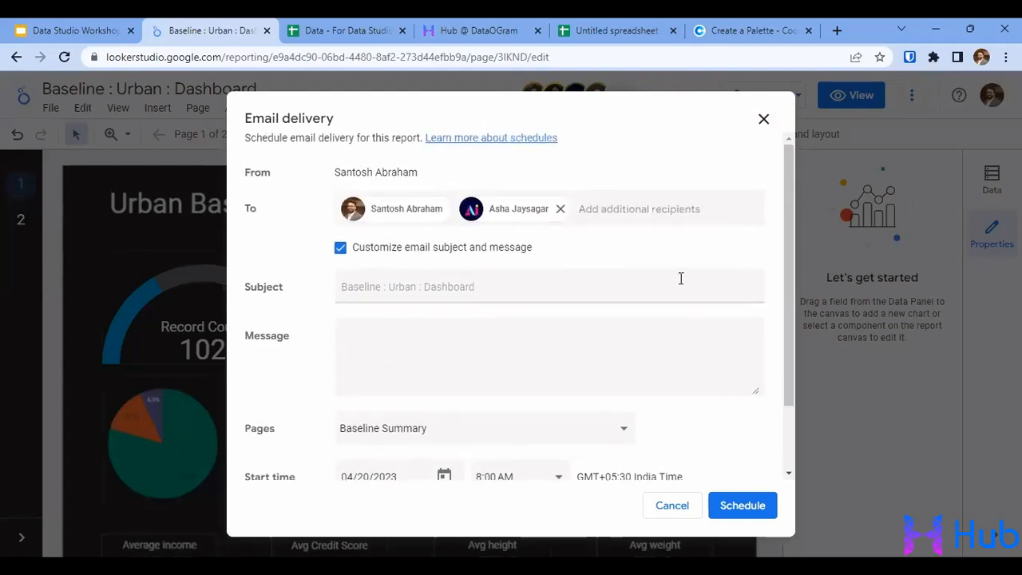
pyautogui.click(763, 119)
# Step: Collapse the chart properties to enlarge the canvas and look over the lower part of the Baseline Summary page
pyautogui.click(798, 96)
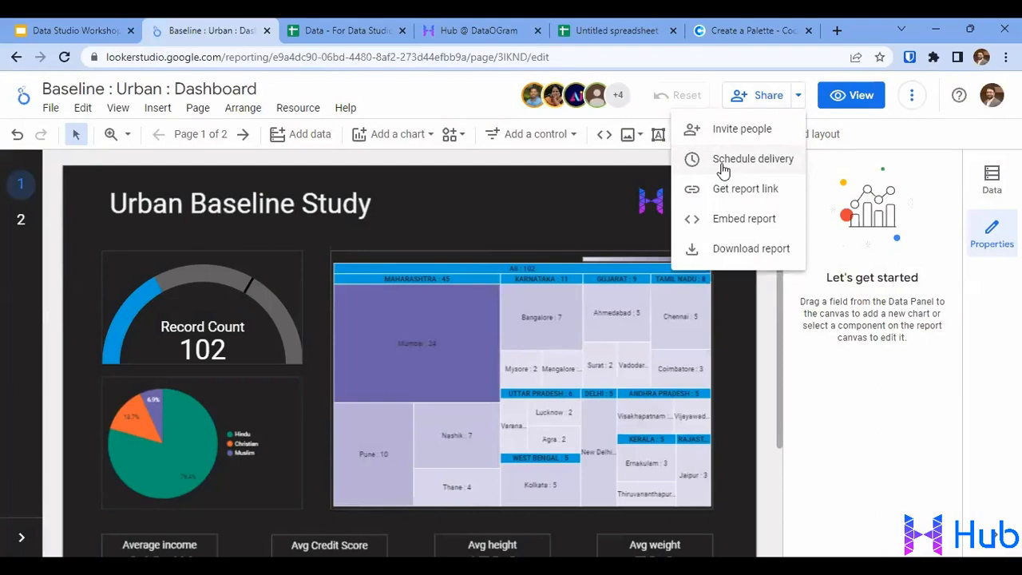
pyautogui.click(585, 195)
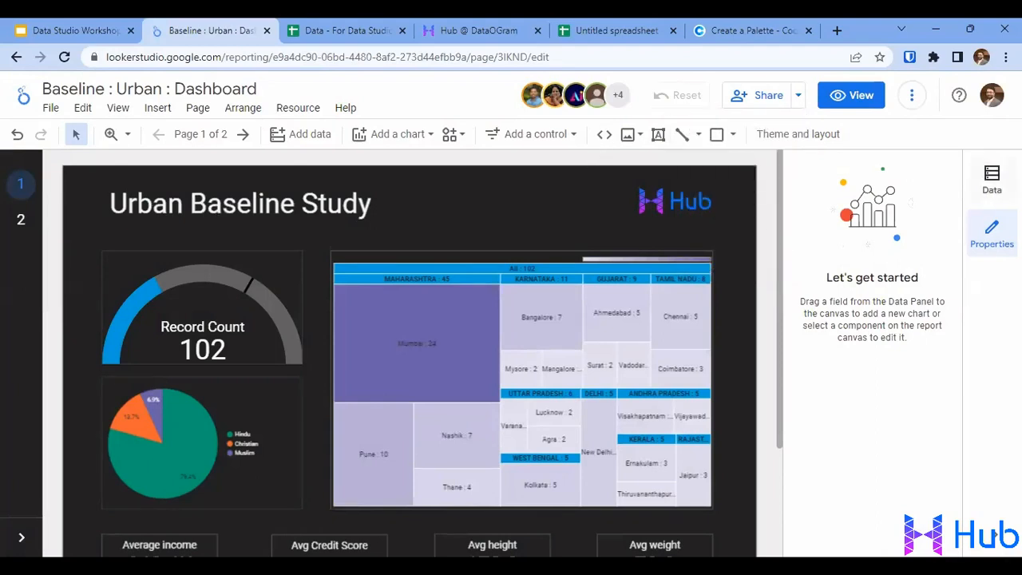
pyautogui.click(993, 239)
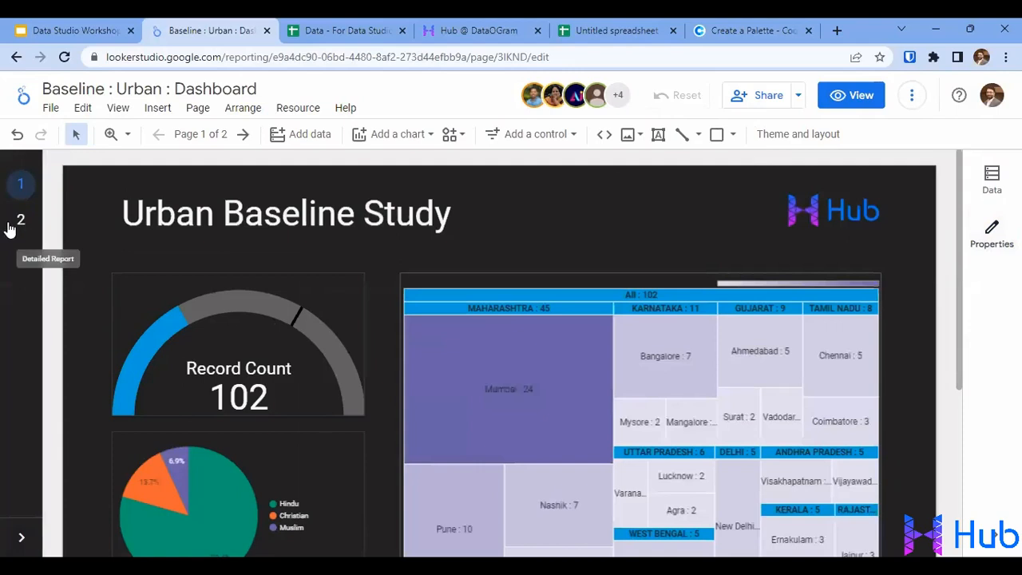
pyautogui.scroll(-3, 462, 221)
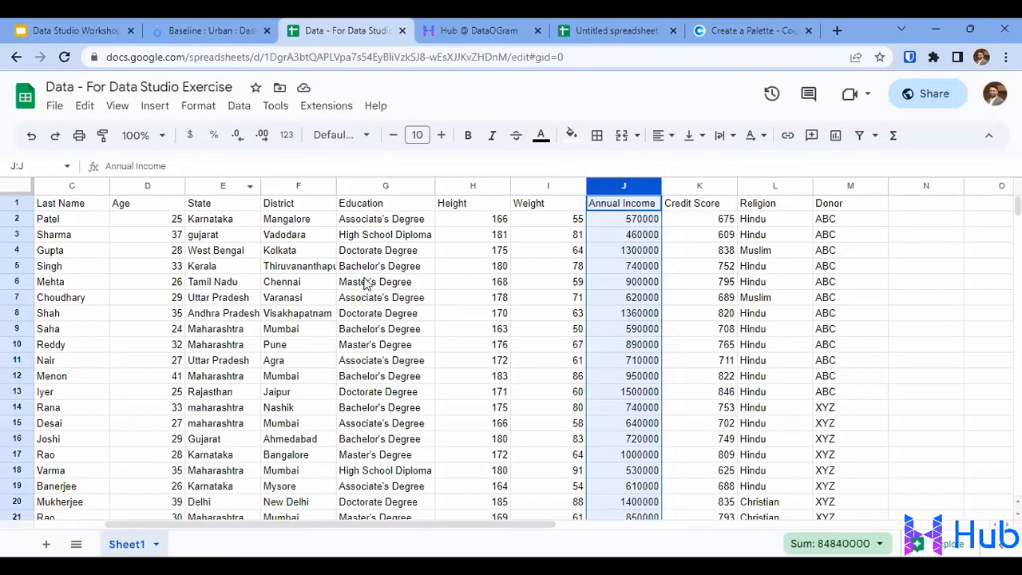
# Step: Switch to the "Data - For Data Studio Exercise" spreadsheet, locate its Make a copy command, and return to the report
pyautogui.click(377, 30)
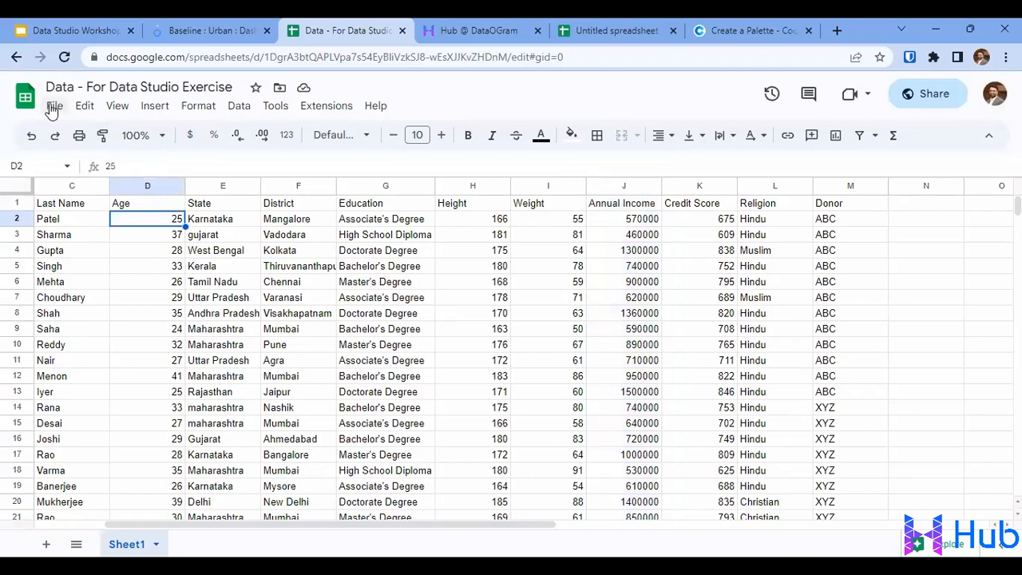
pyautogui.click(52, 106)
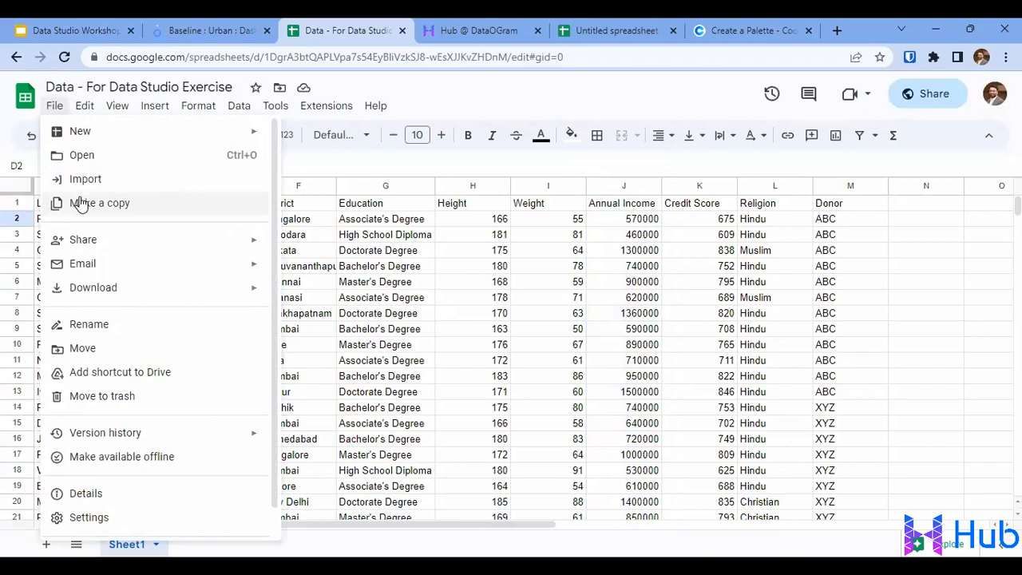
pyautogui.click(427, 240)
pyautogui.click(209, 30)
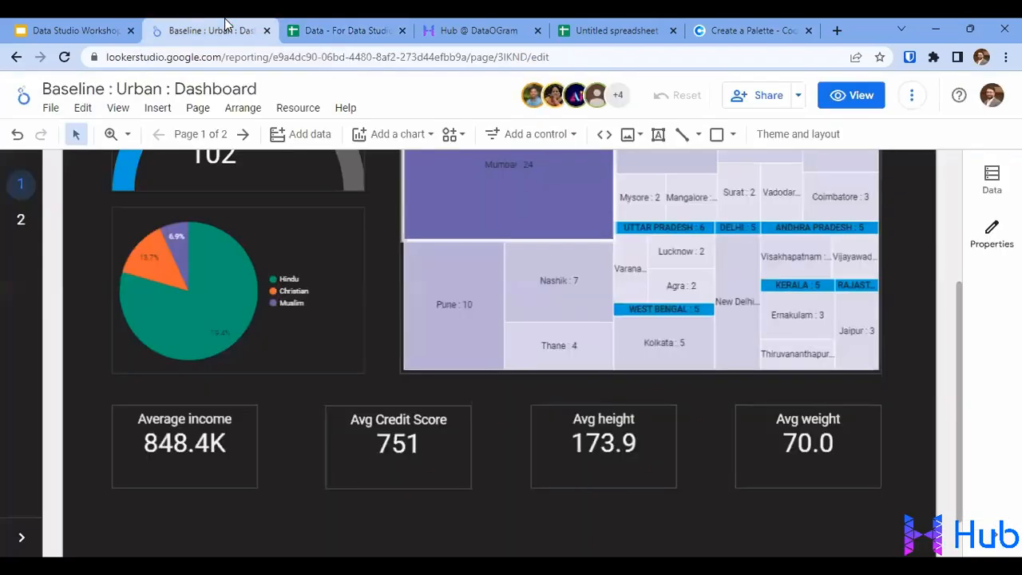
pyautogui.click(35, 96)
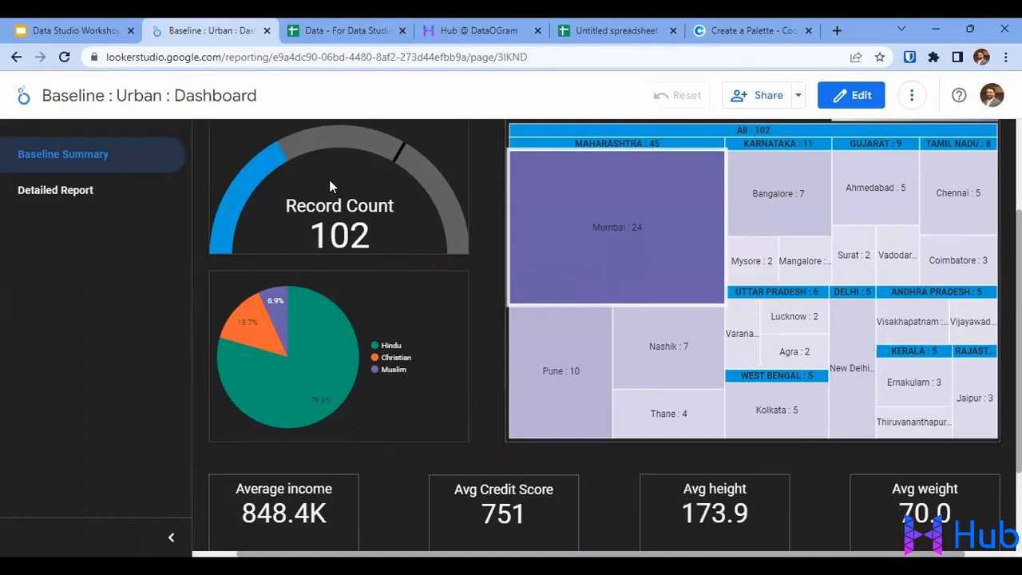
pyautogui.click(375, 30)
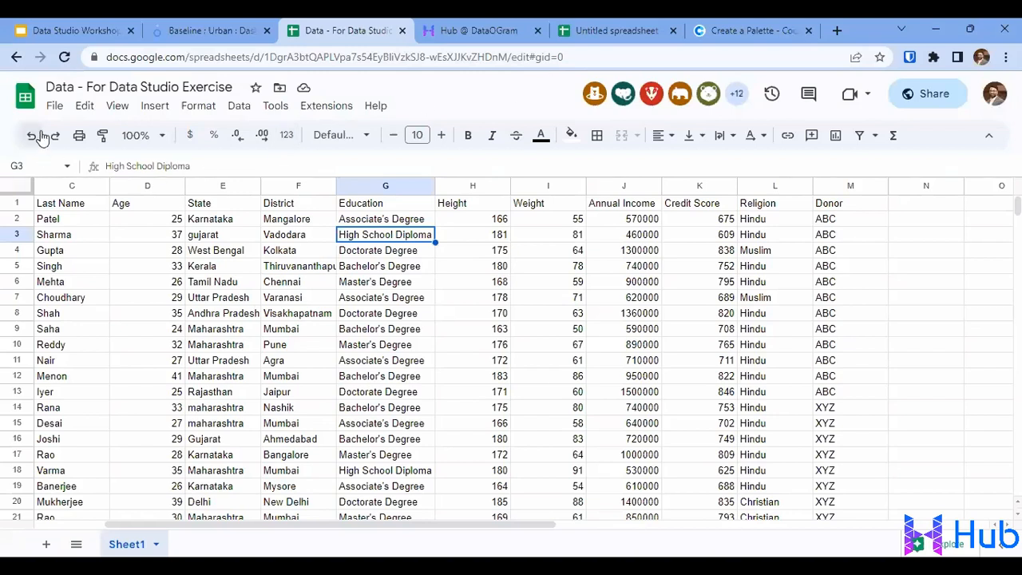
pyautogui.click(54, 106)
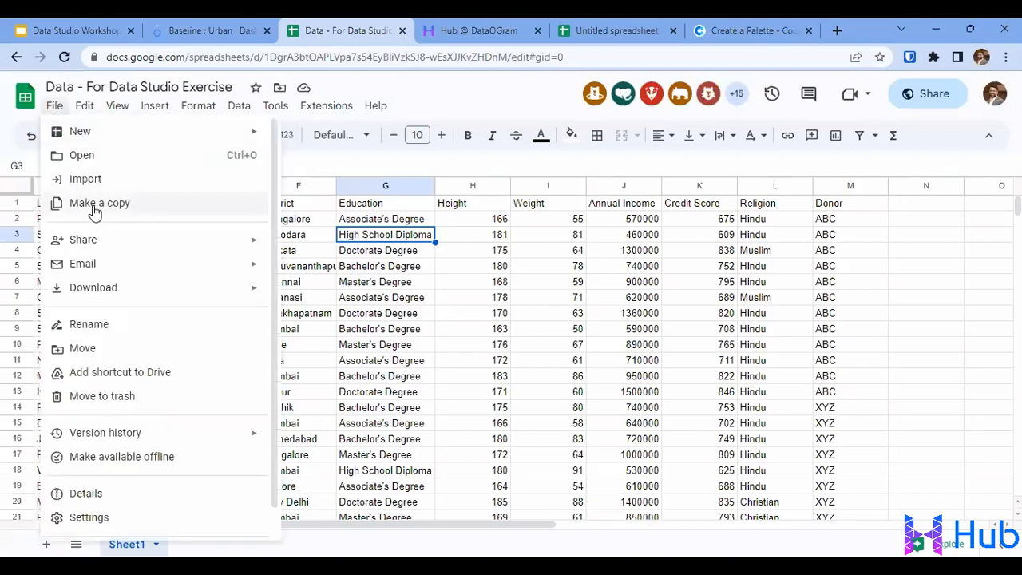
pyautogui.click(237, 24)
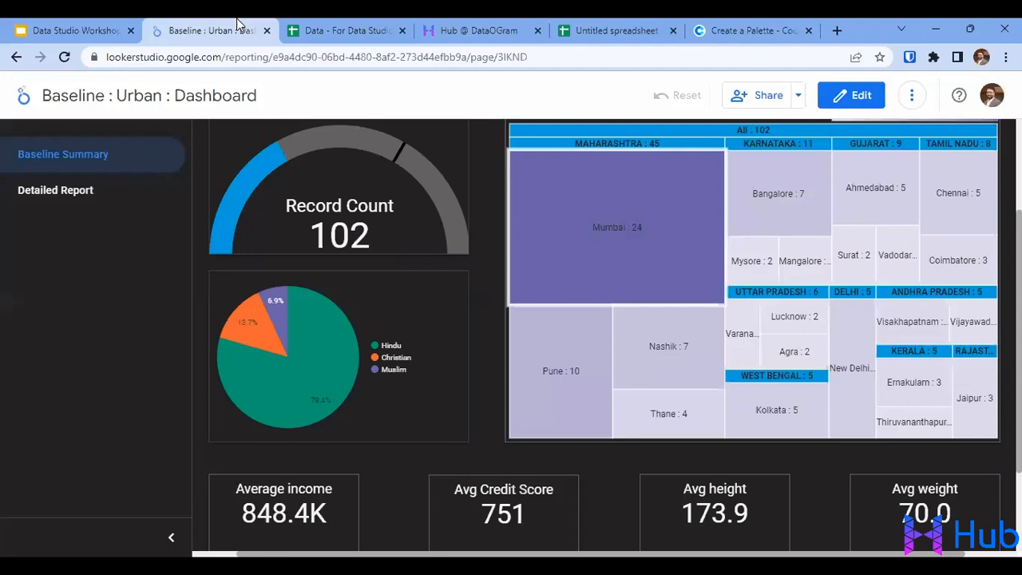
# Step: Examine the data freshness options of the report's embedded Google Sheets data source and return to the report canvas
pyautogui.click(20, 99)
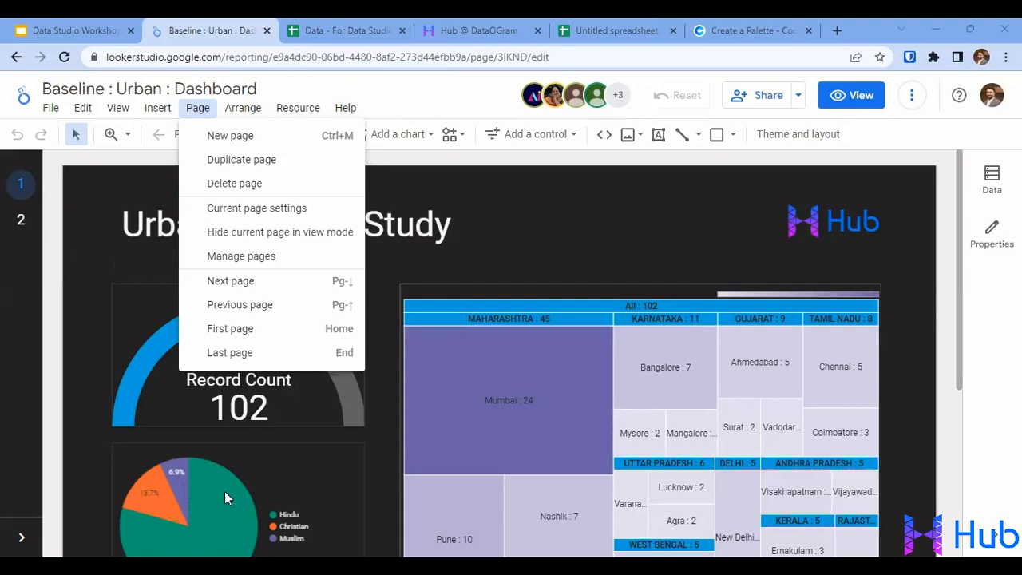
pyautogui.click(299, 107)
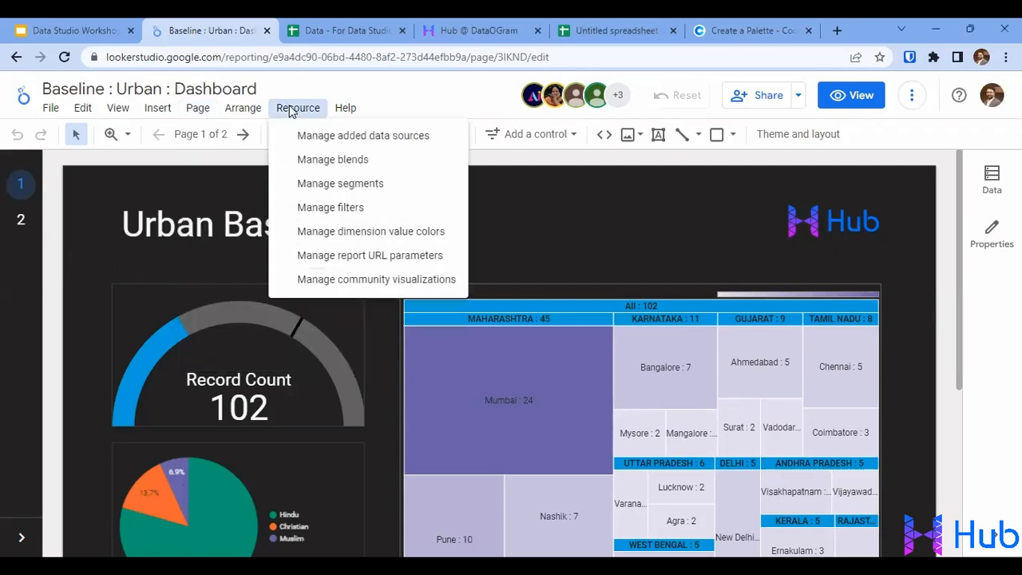
pyautogui.click(308, 137)
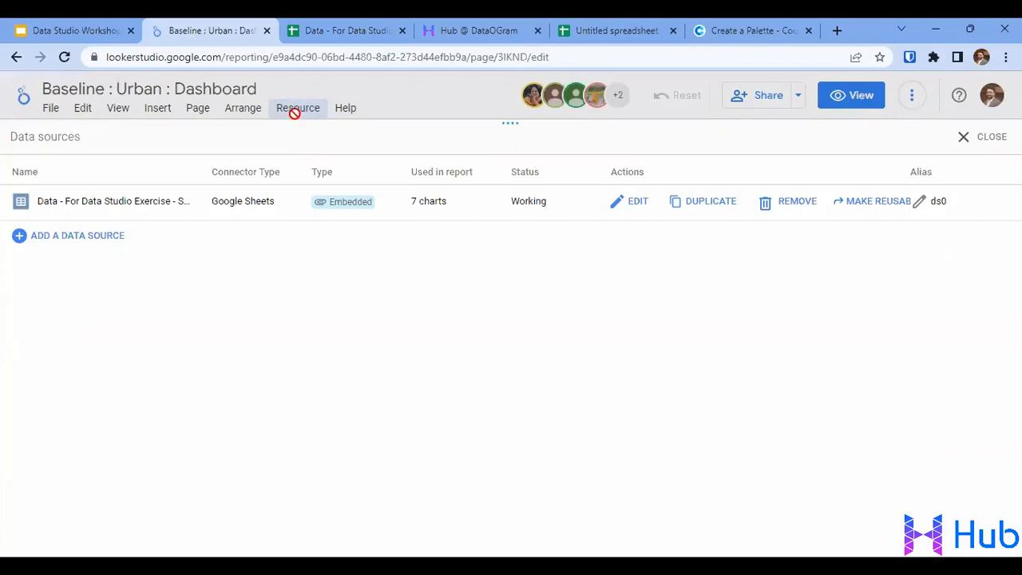
pyautogui.click(887, 205)
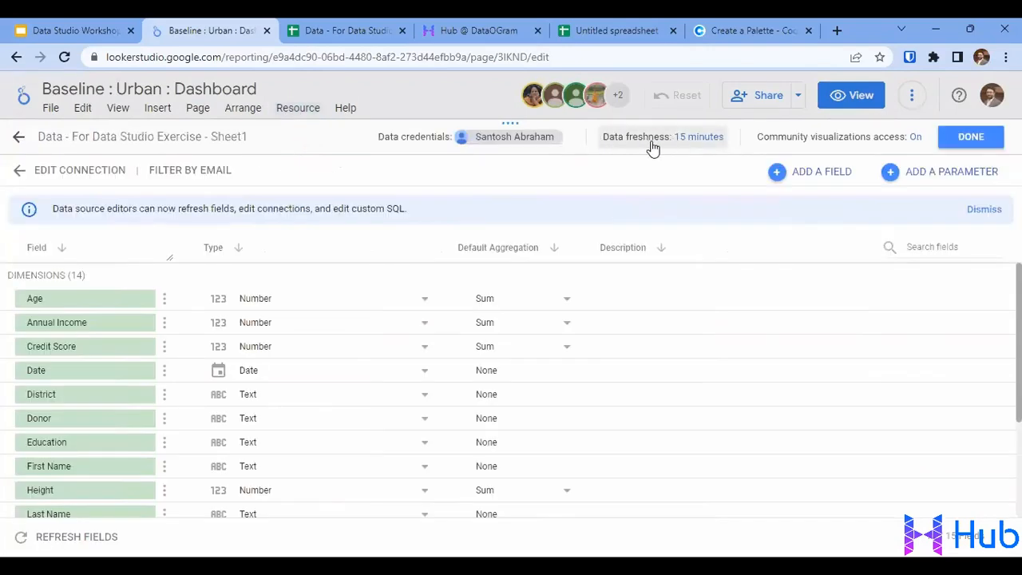
pyautogui.click(627, 141)
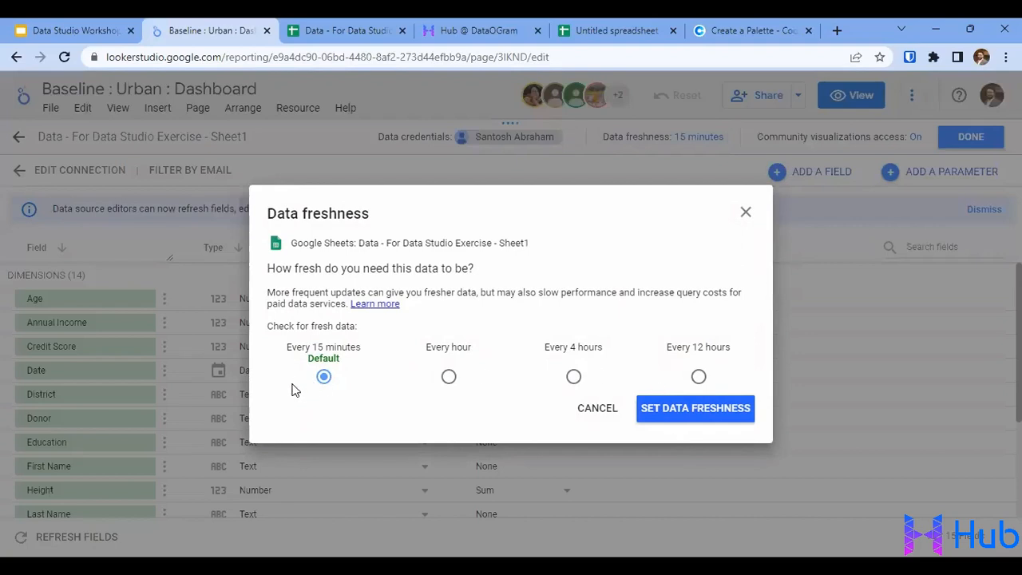
pyautogui.click(744, 212)
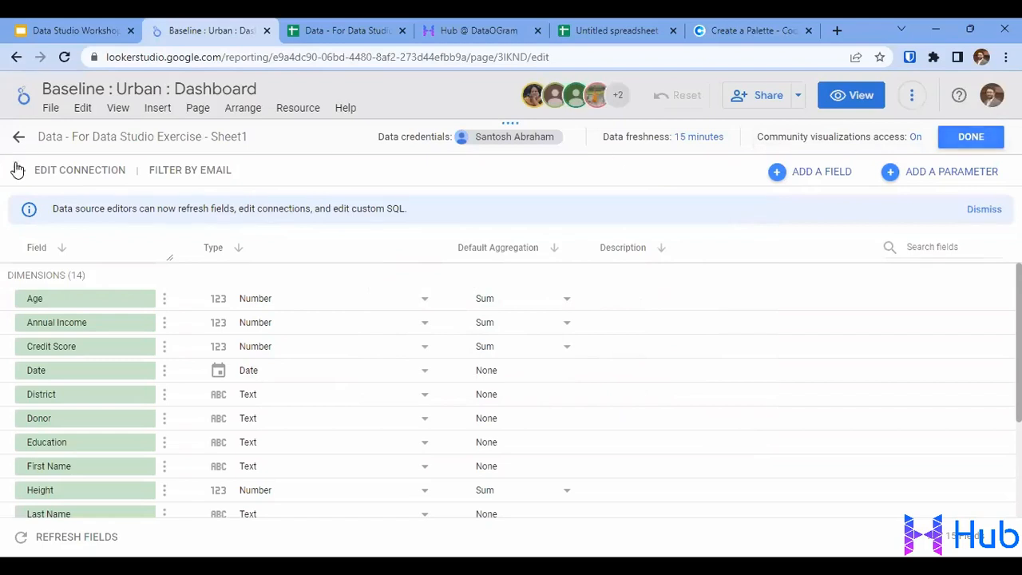
pyautogui.click(18, 138)
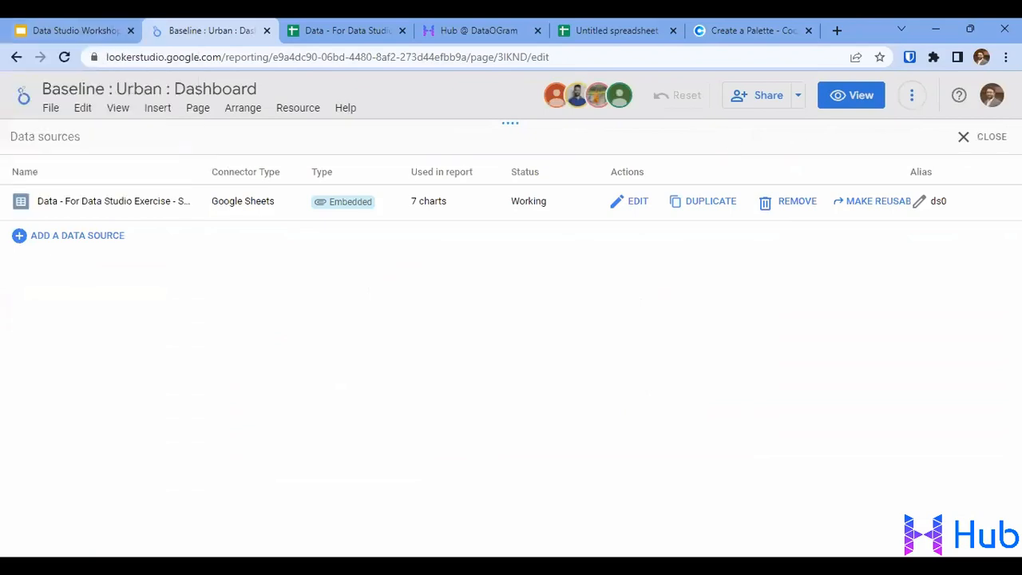
pyautogui.click(988, 137)
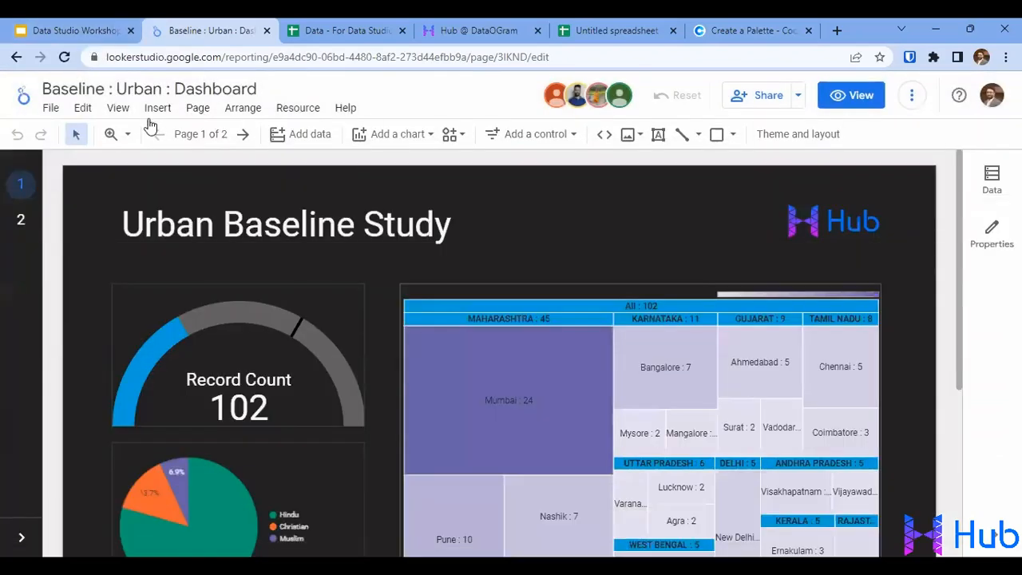
pyautogui.click(380, 134)
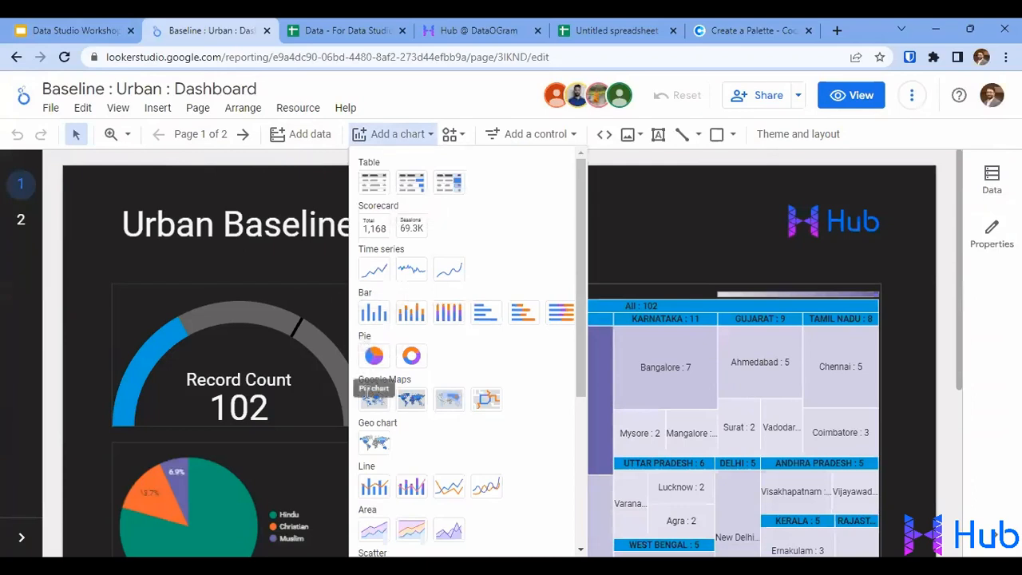
pyautogui.hotkey('alt', 'Tab')
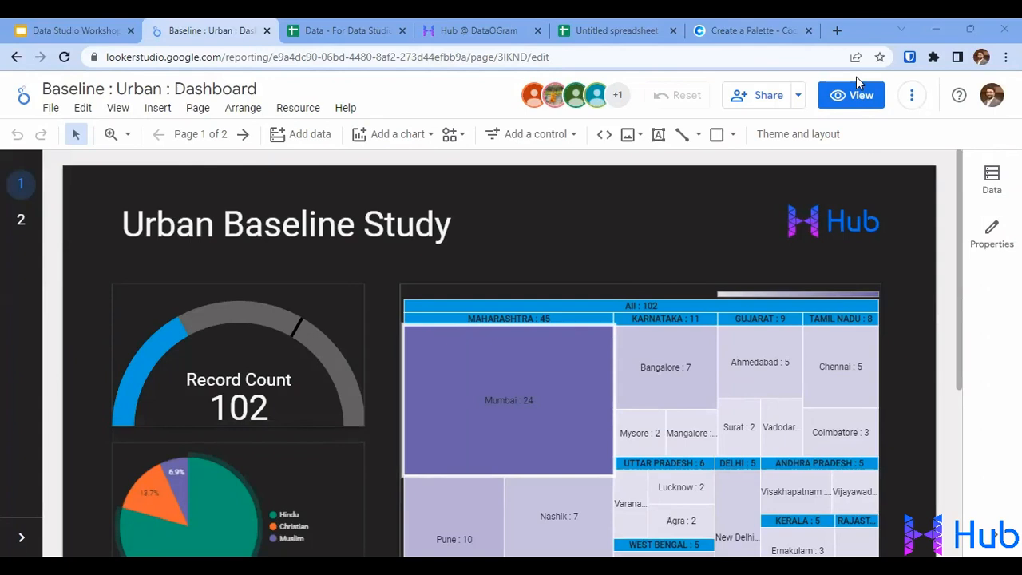
pyautogui.scroll(-1, 456, 167)
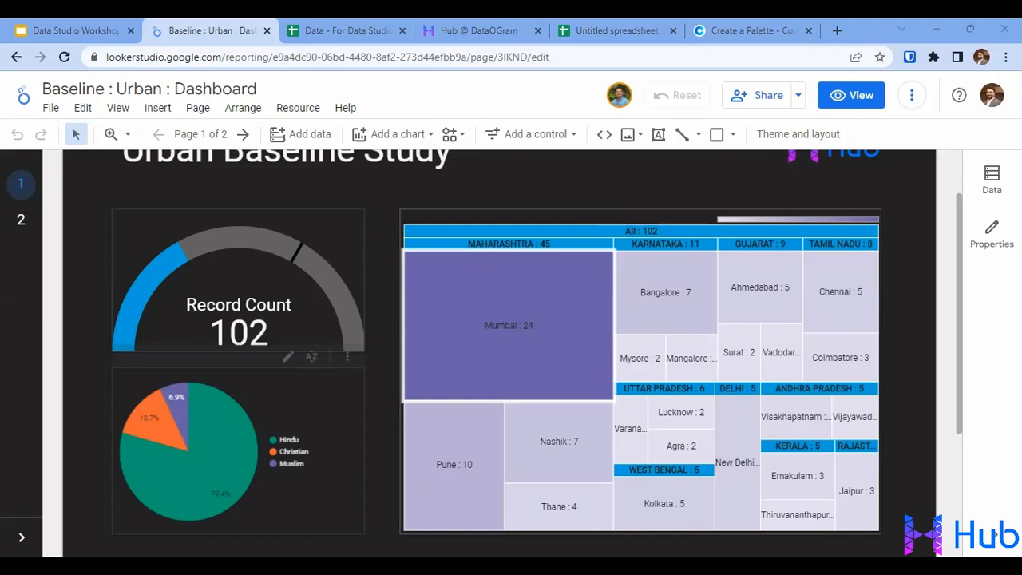
pyautogui.click(476, 173)
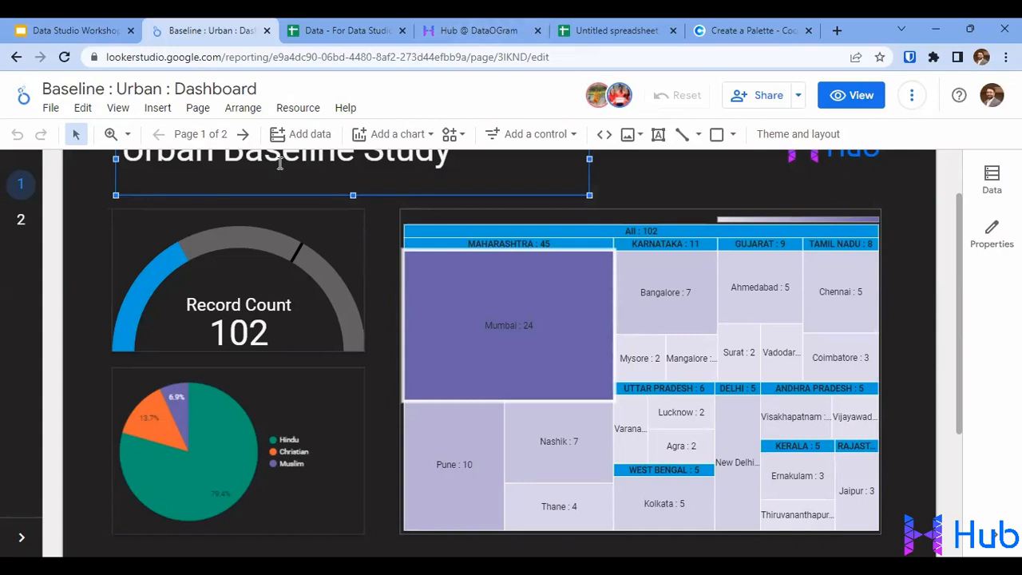
pyautogui.click(898, 252)
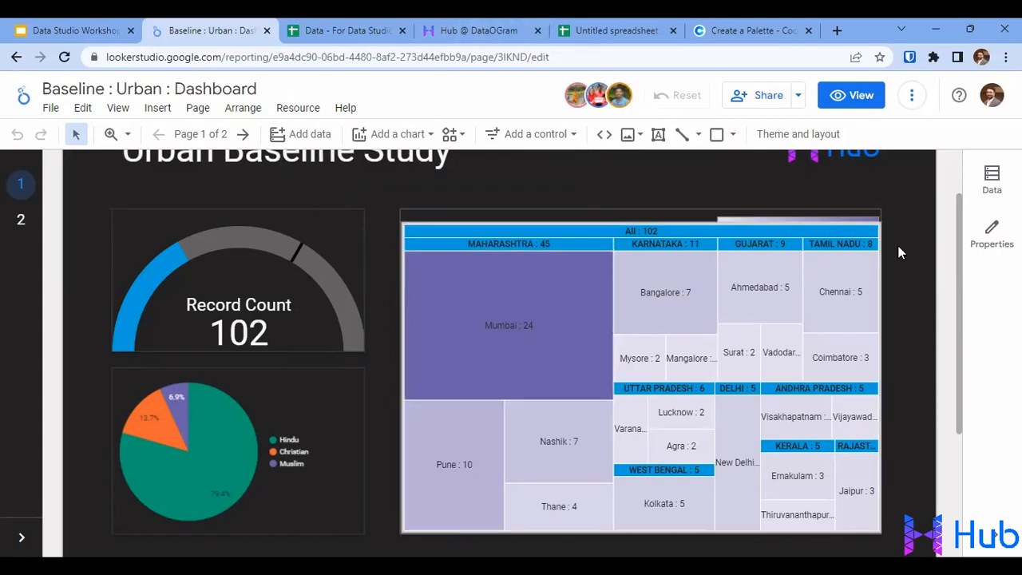
pyautogui.scroll(-1, 898, 248)
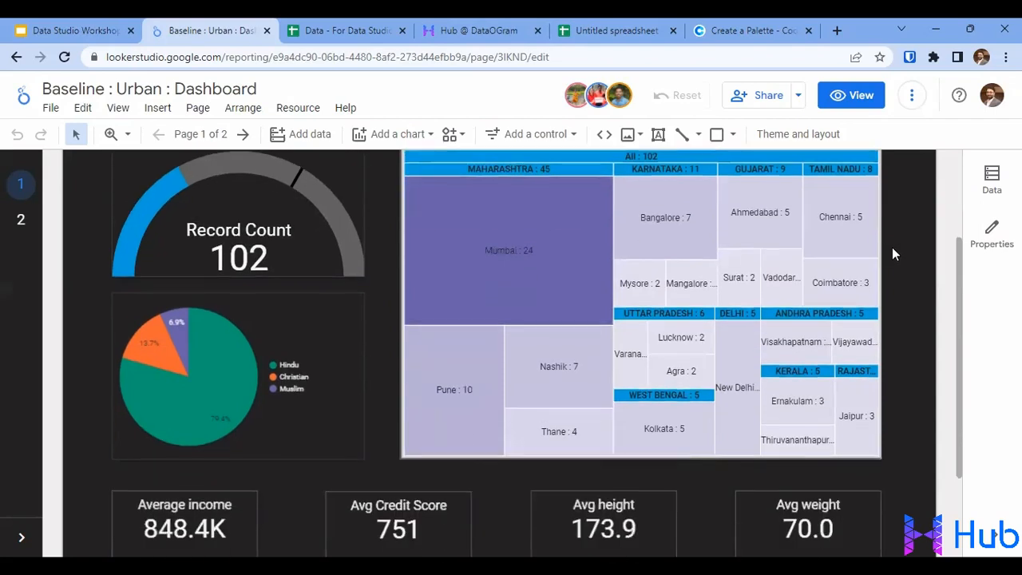
pyautogui.scroll(1, 888, 250)
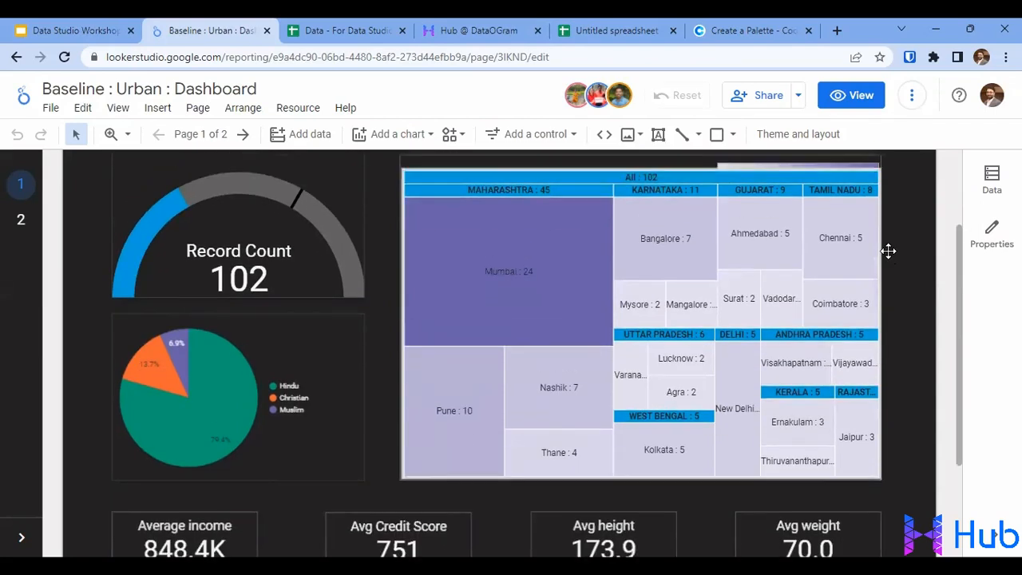
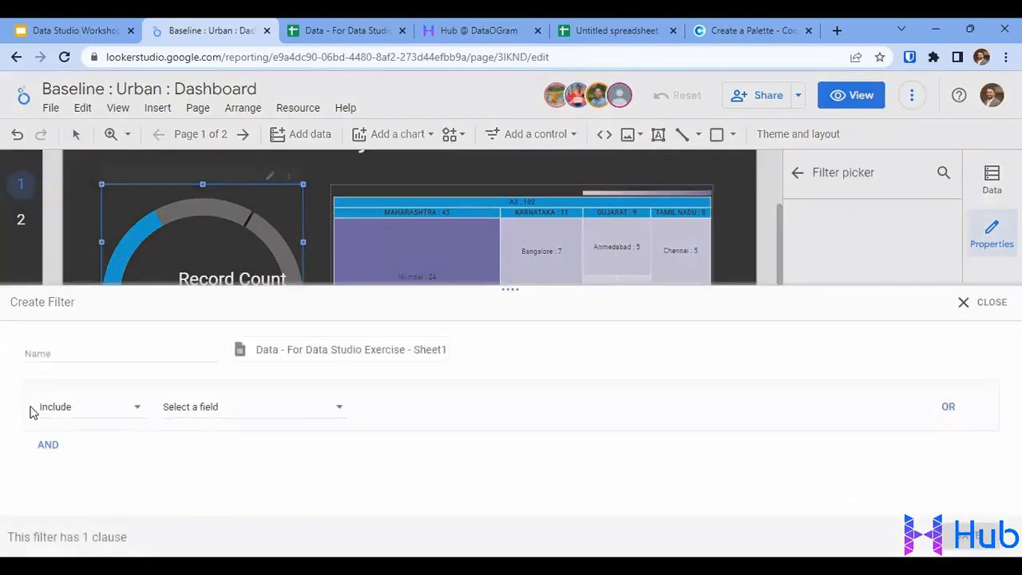
# Step: Create a filter named Donor filter for the Record Count gauge, with an include condition on the Donor field
pyautogui.click(193, 409)
pyautogui.scroll(-5, 198, 412)
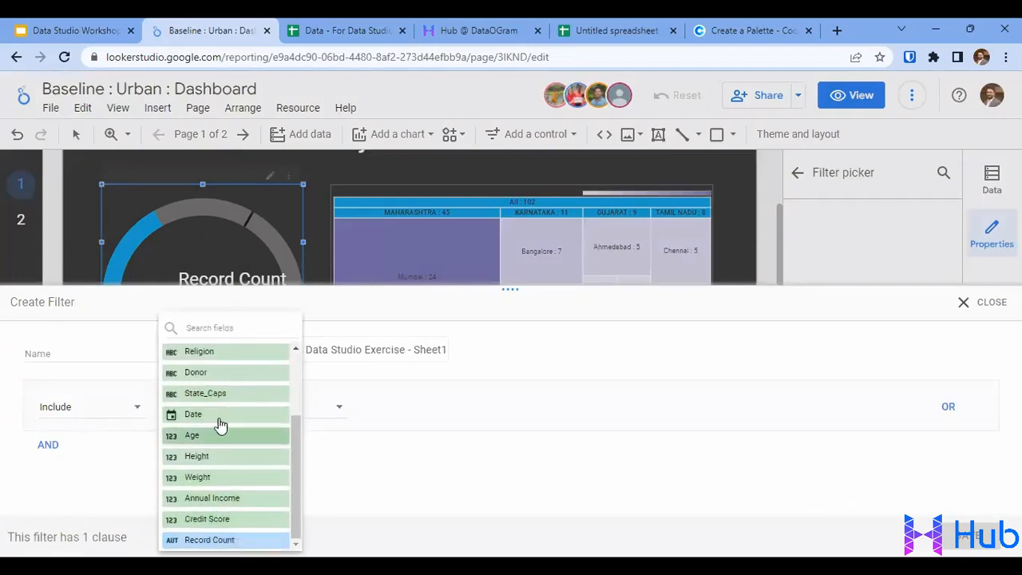
pyautogui.click(124, 462)
pyautogui.click(254, 409)
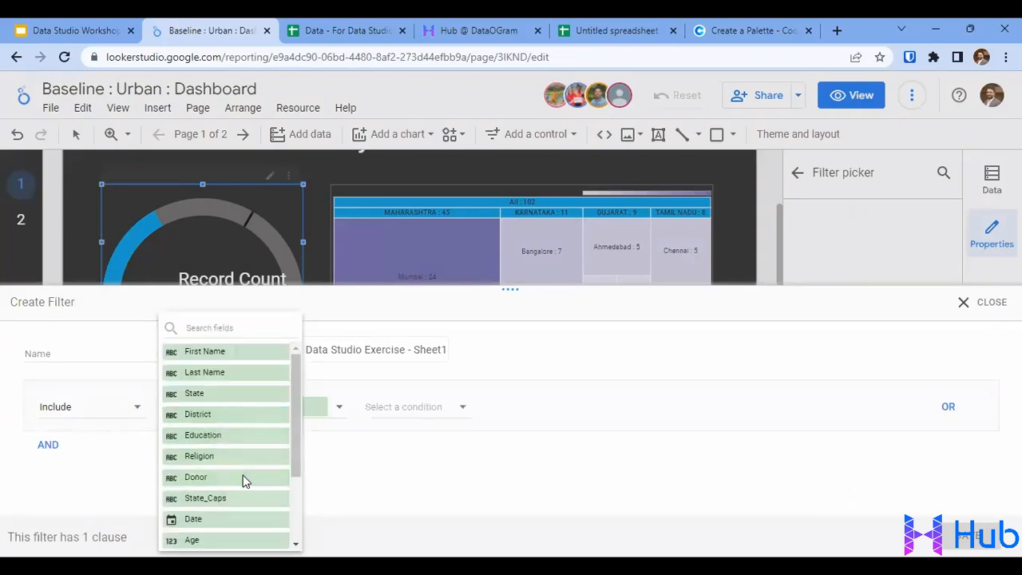
pyautogui.click(244, 477)
pyautogui.click(433, 415)
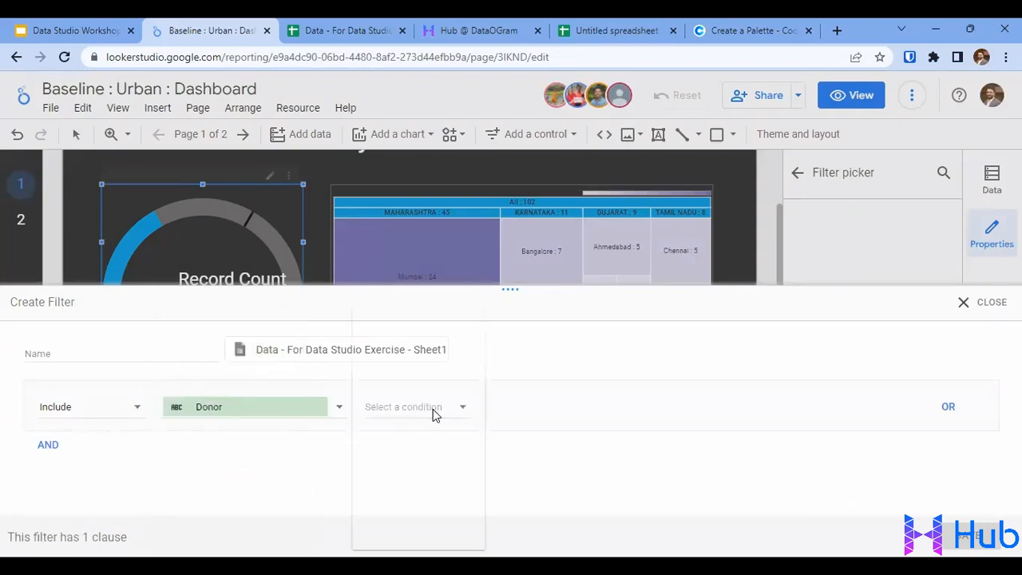
pyautogui.click(413, 340)
pyautogui.write('Ad')
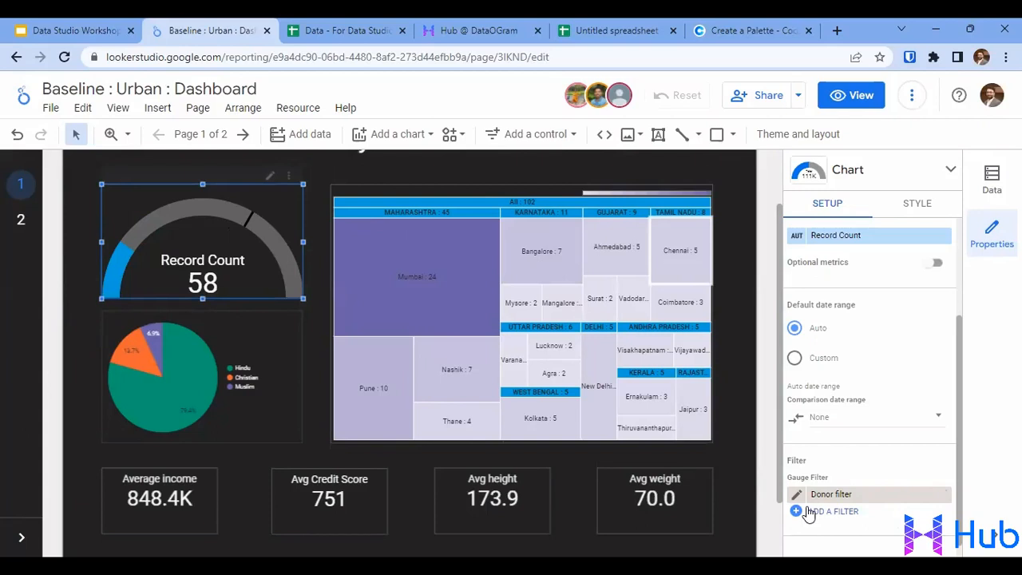
# Step: Apply the existing Donor filter to the treemap of states and districts
pyautogui.click(557, 191)
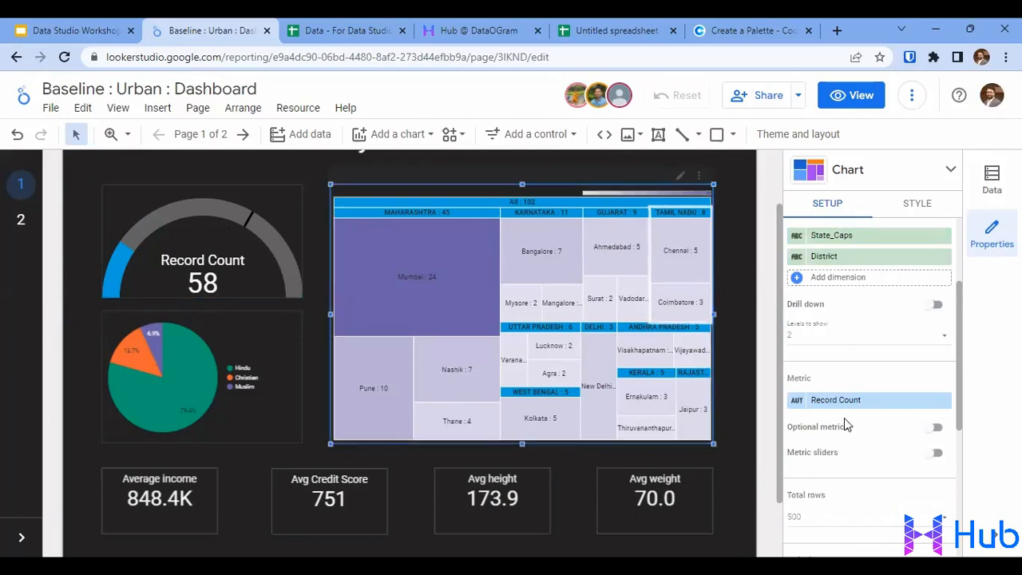
pyautogui.scroll(-5, 844, 417)
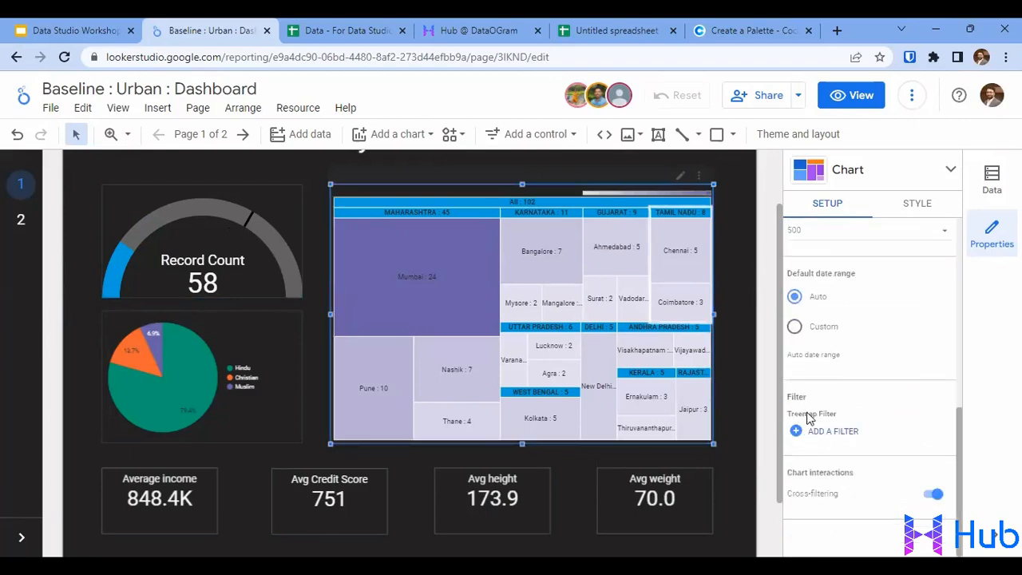
pyautogui.click(832, 431)
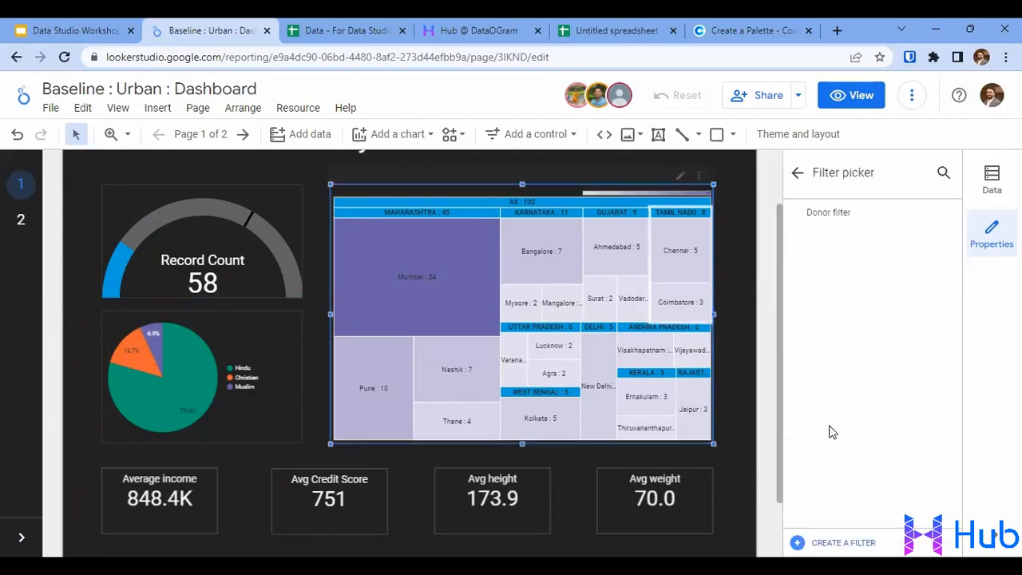
pyautogui.click(867, 219)
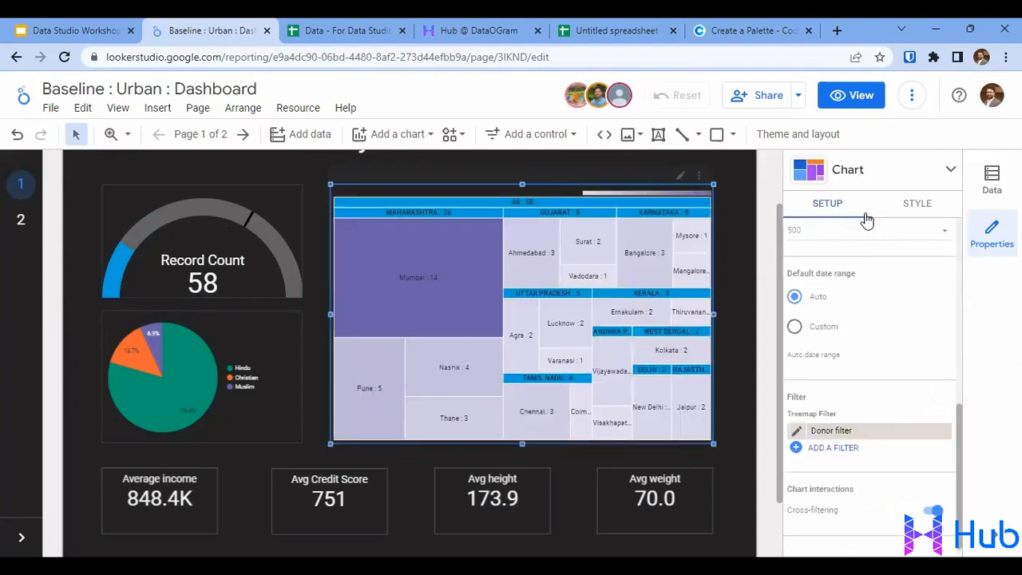
# Step: Apply the existing Donor filter to the religion pie chart
pyautogui.click(201, 473)
pyautogui.click(239, 383)
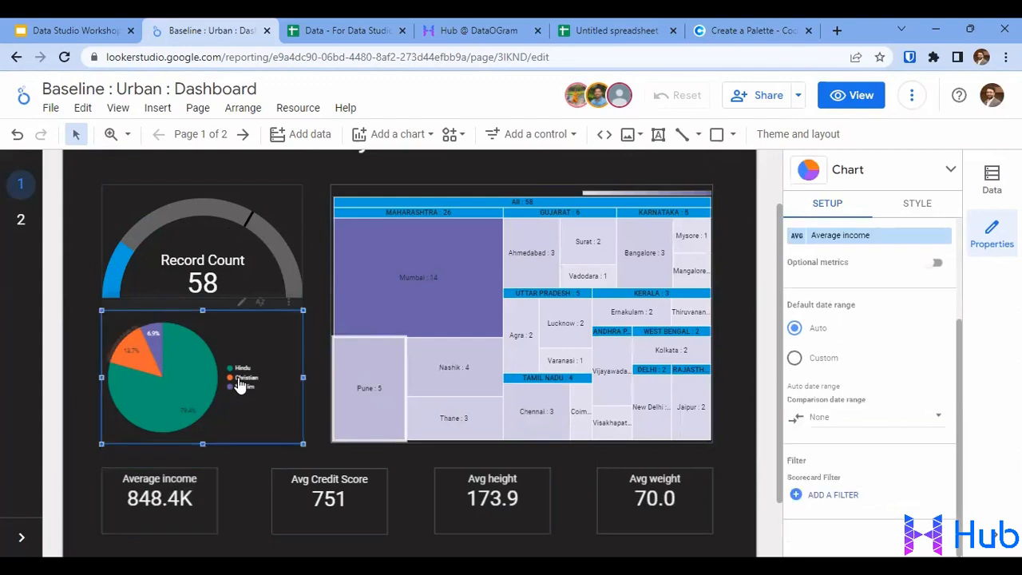
pyautogui.click(239, 383)
pyautogui.scroll(-5, 879, 370)
pyautogui.click(239, 381)
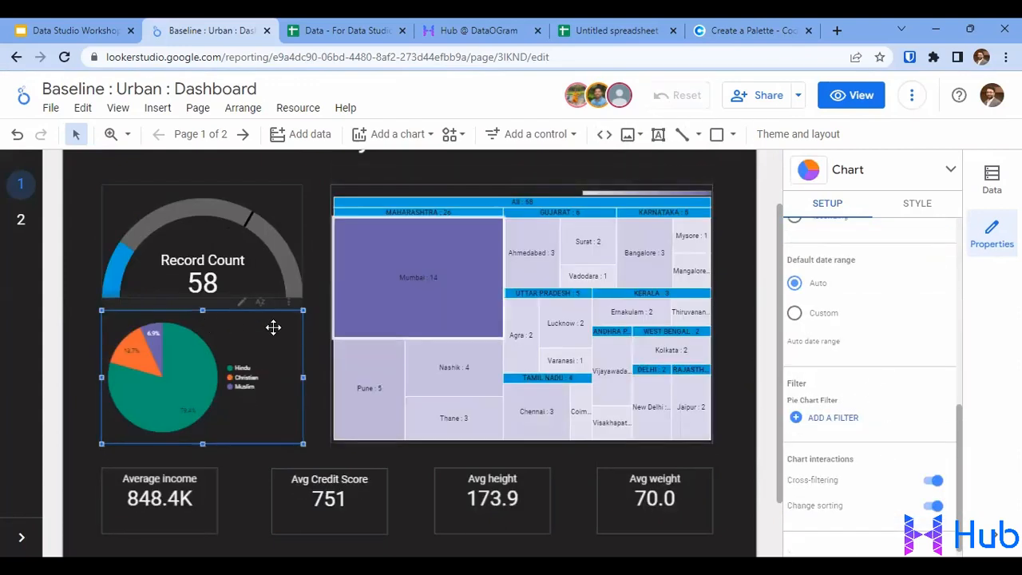
pyautogui.scroll(-1, 878, 488)
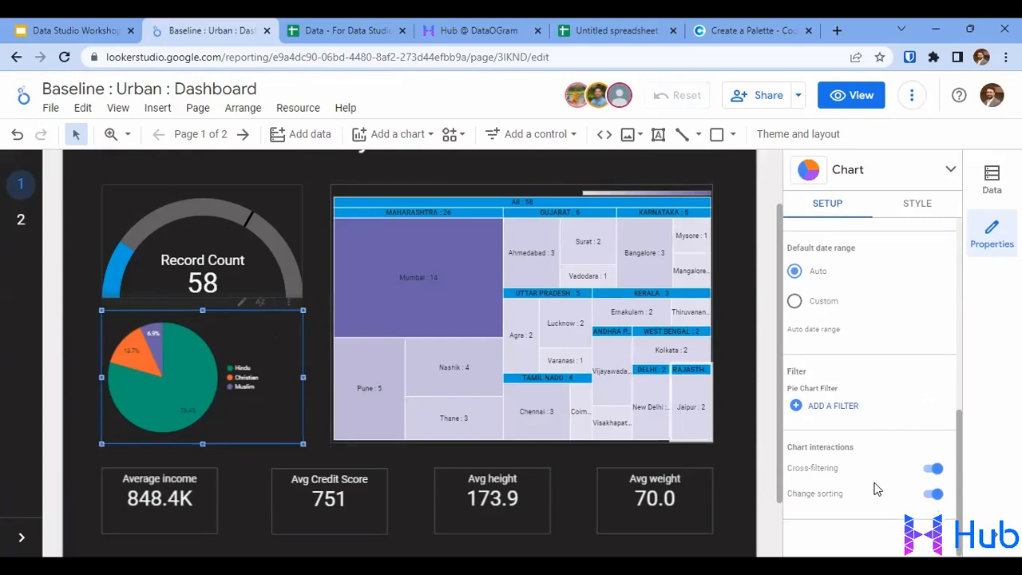
pyautogui.click(818, 406)
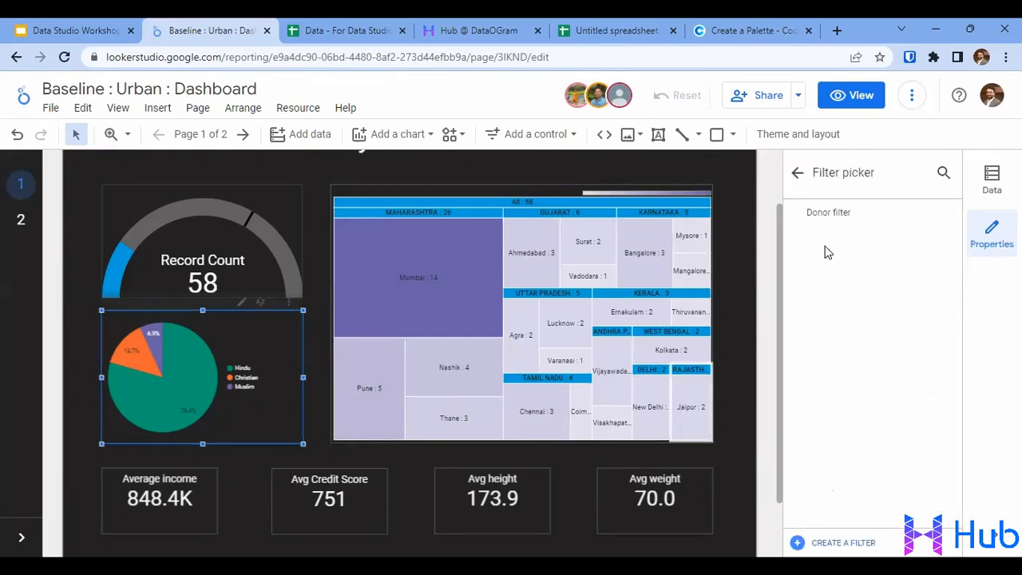
pyautogui.click(830, 215)
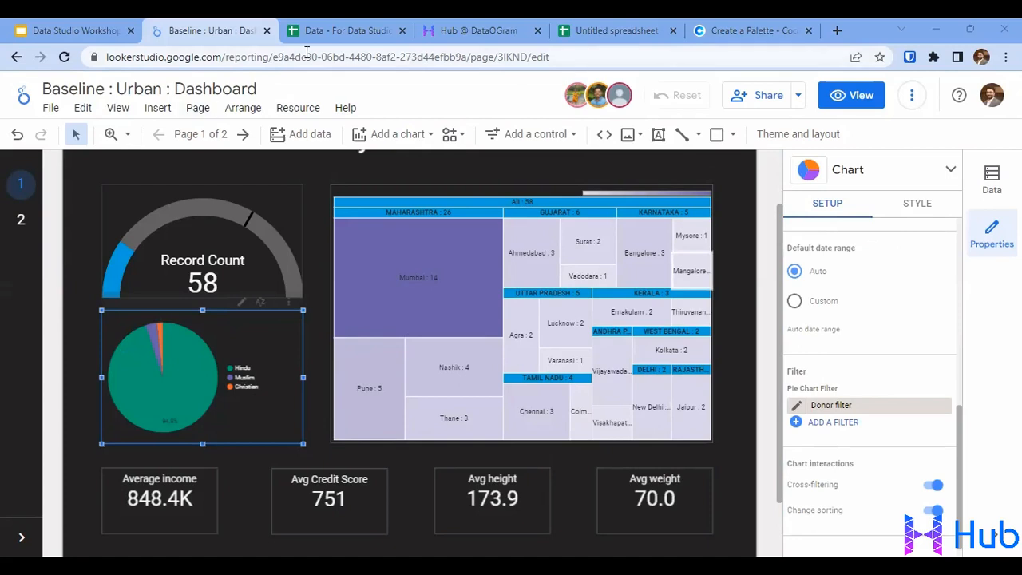
# Step: Switch to Hub @ DataOGram and review the first admin project's forms, its teams and the members of the Field Team
pyautogui.click(461, 25)
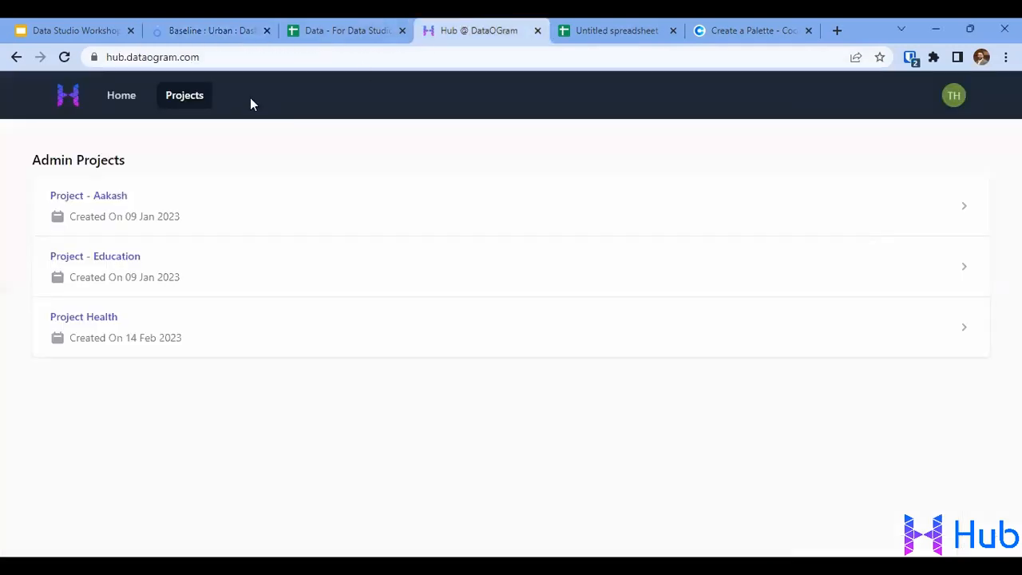
pyautogui.click(64, 102)
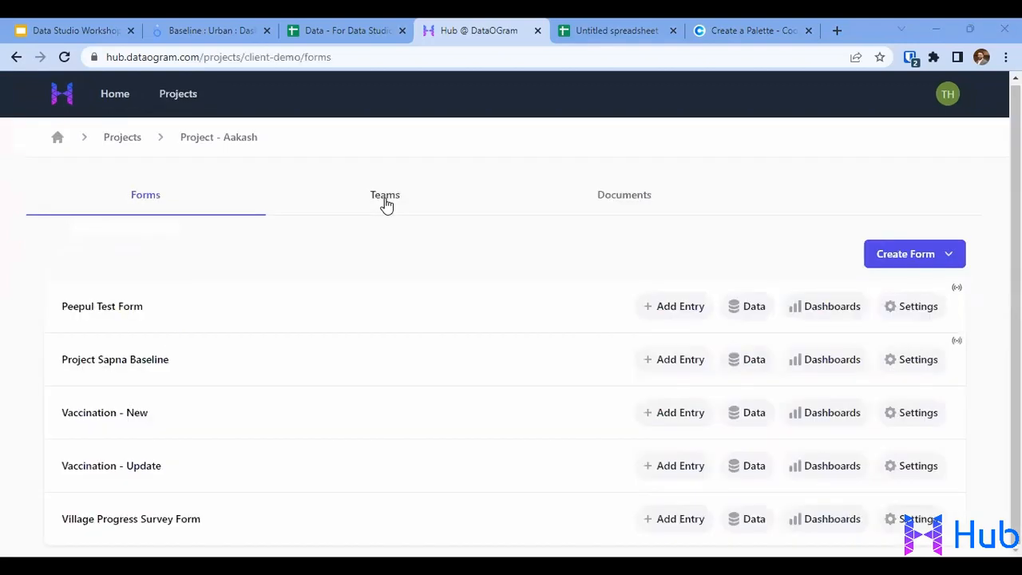
pyautogui.click(388, 201)
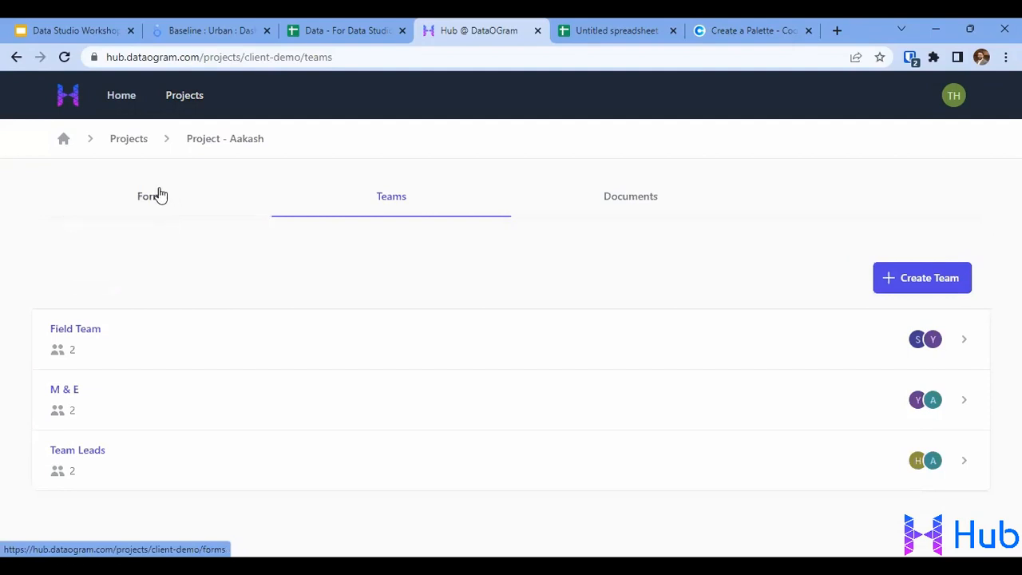
pyautogui.click(157, 194)
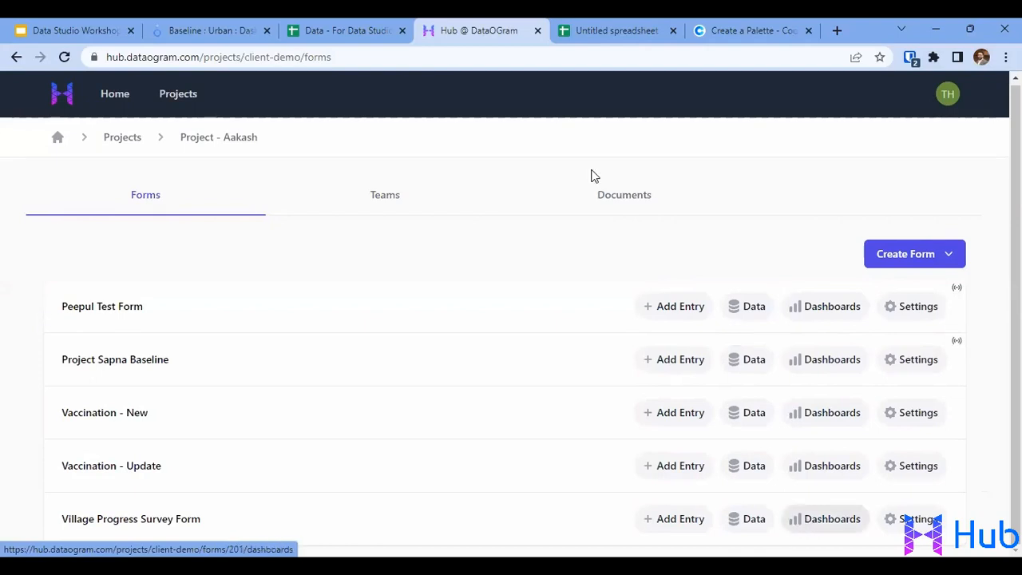
pyautogui.click(385, 195)
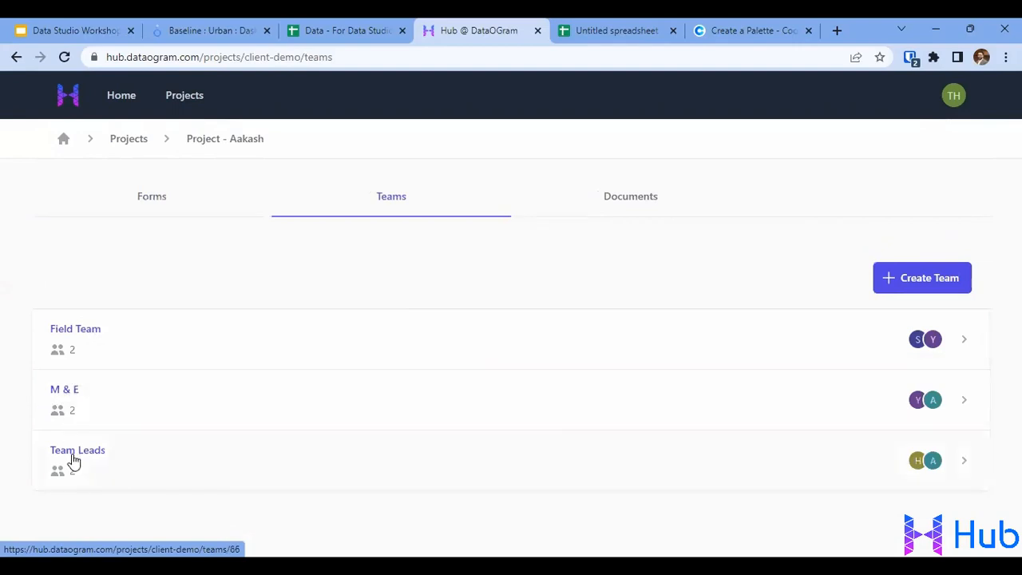
pyautogui.click(809, 364)
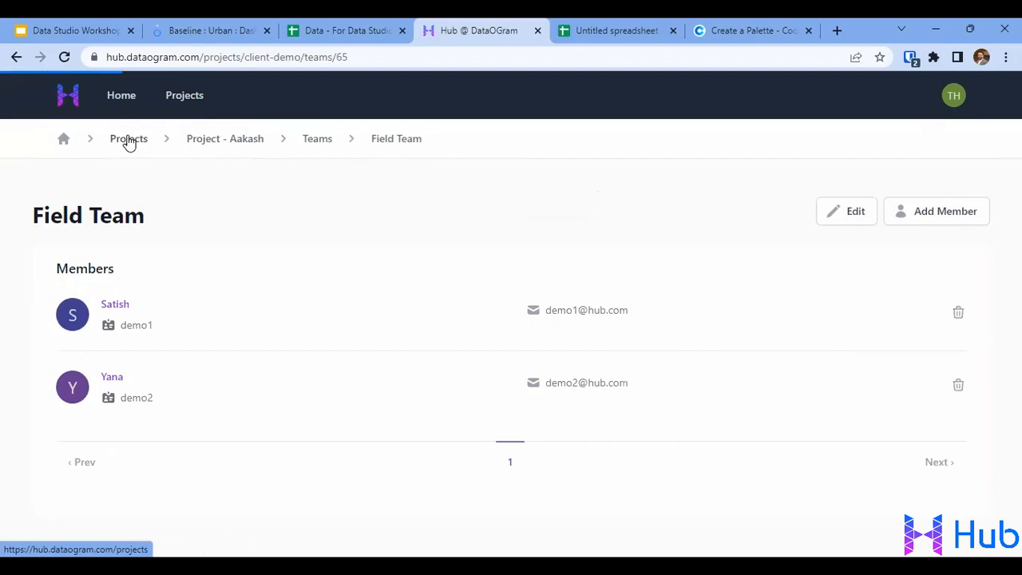
pyautogui.click(952, 97)
pyautogui.click(862, 158)
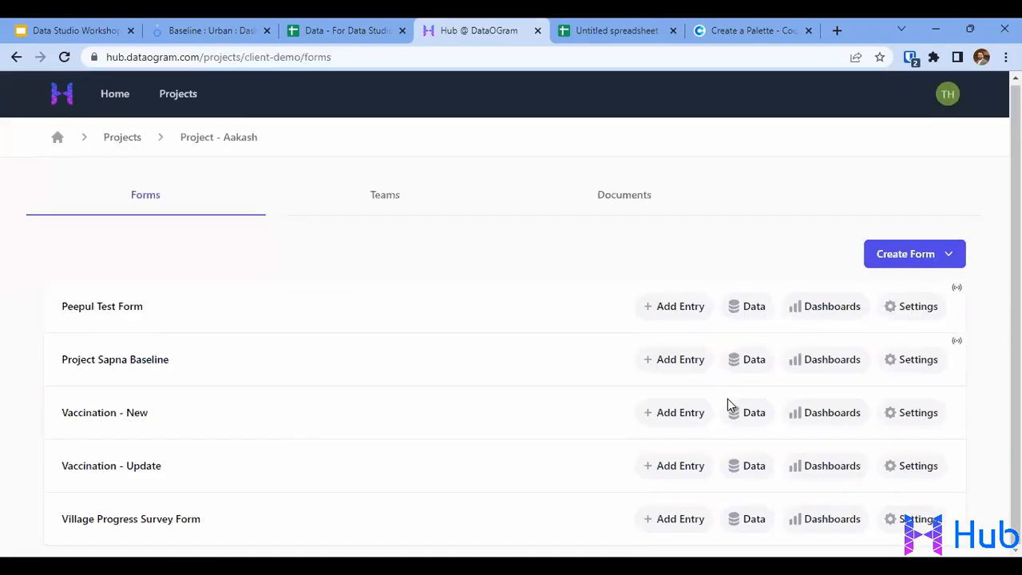
# Step: In the Village Progress Survey Form's permissions, grant Edit Data to the Field Team and Submit to Team Leads
pyautogui.click(918, 518)
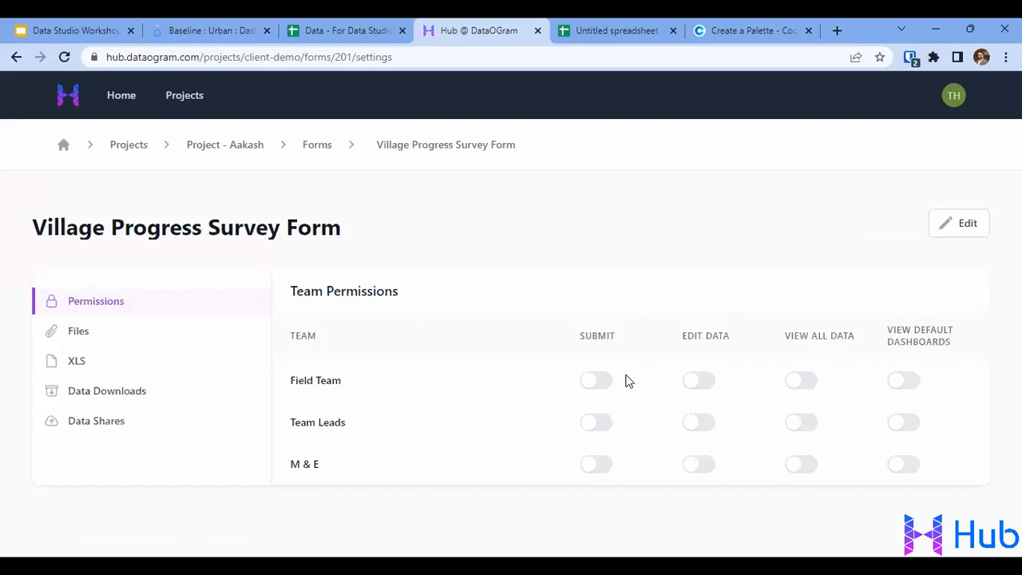
pyautogui.click(605, 381)
pyautogui.click(599, 424)
pyautogui.click(701, 381)
pyautogui.click(596, 381)
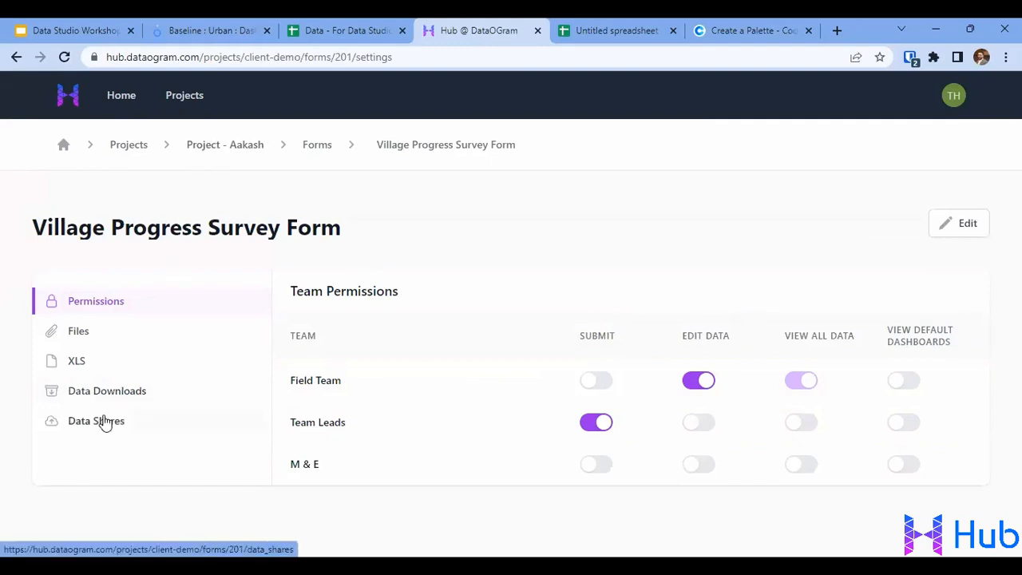
# Step: Copy the form's CSV data share URL and import it with importdata in cell A1 of the untitled spreadsheet
pyautogui.click(110, 423)
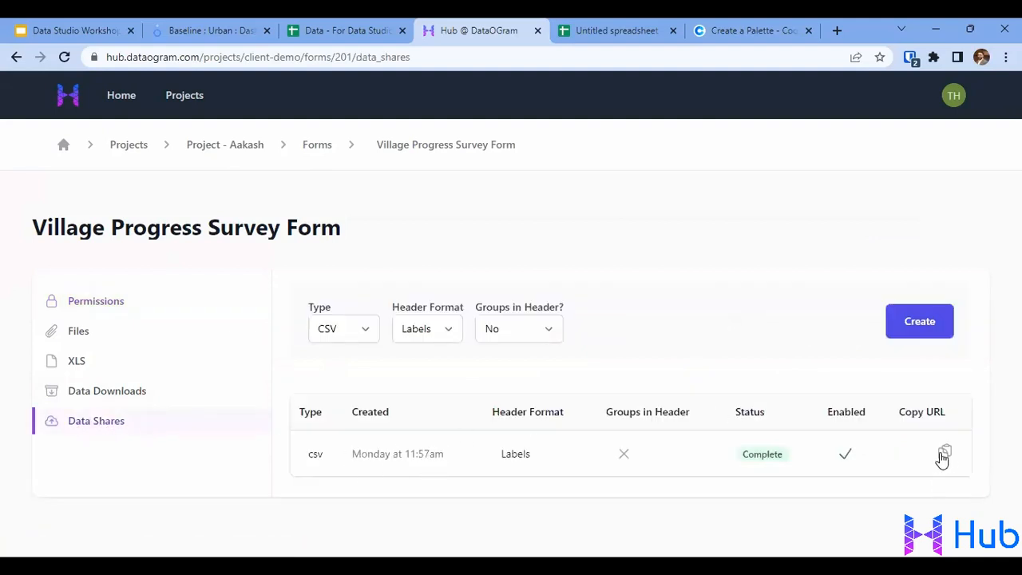
pyautogui.click(945, 454)
pyautogui.click(616, 30)
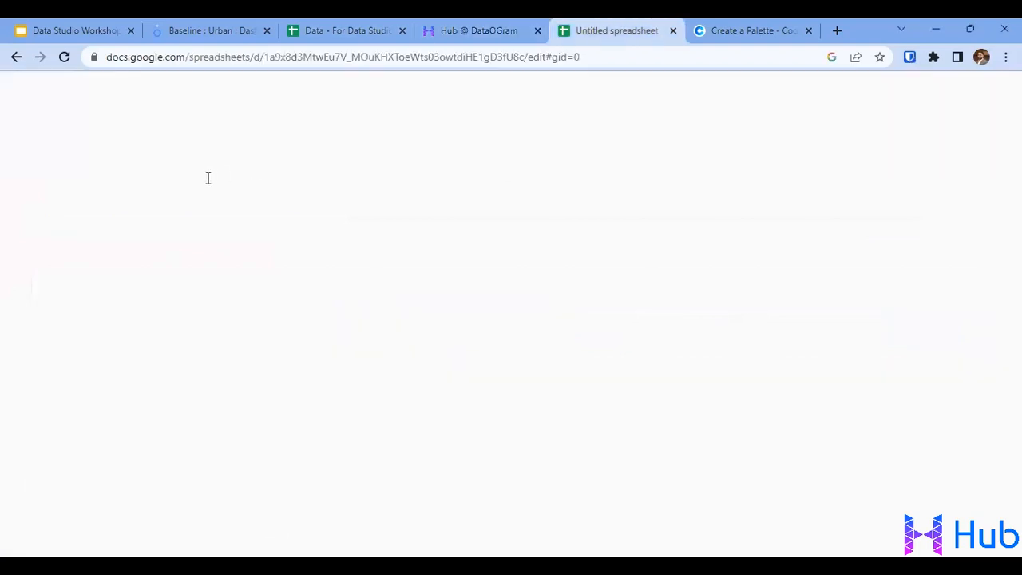
pyautogui.click(92, 206)
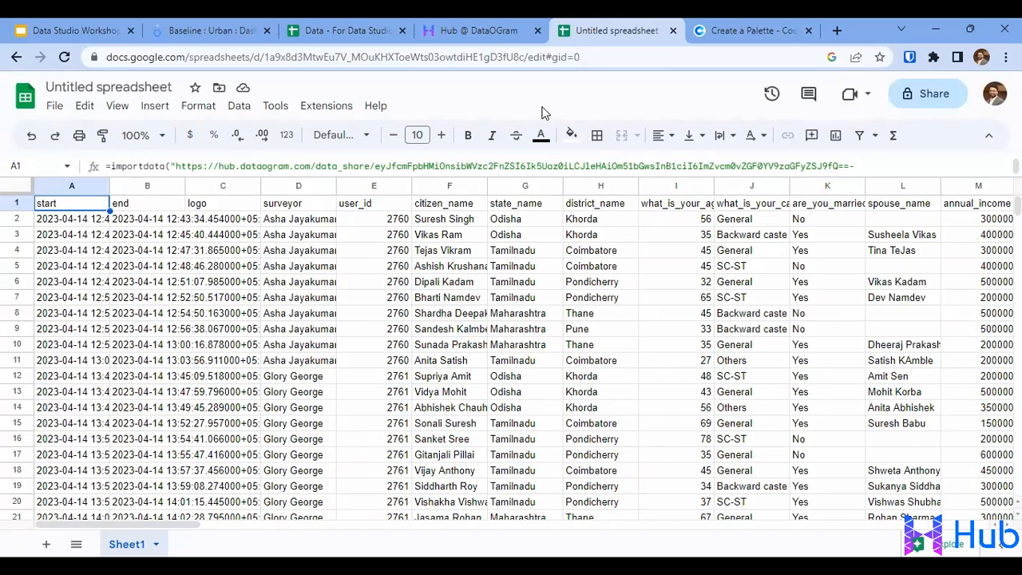
# Step: Revisit the form's data shares and the "Data - For Data Studio Exercise" spreadsheet, and return to the Baseline dashboard's title area
pyautogui.click(501, 29)
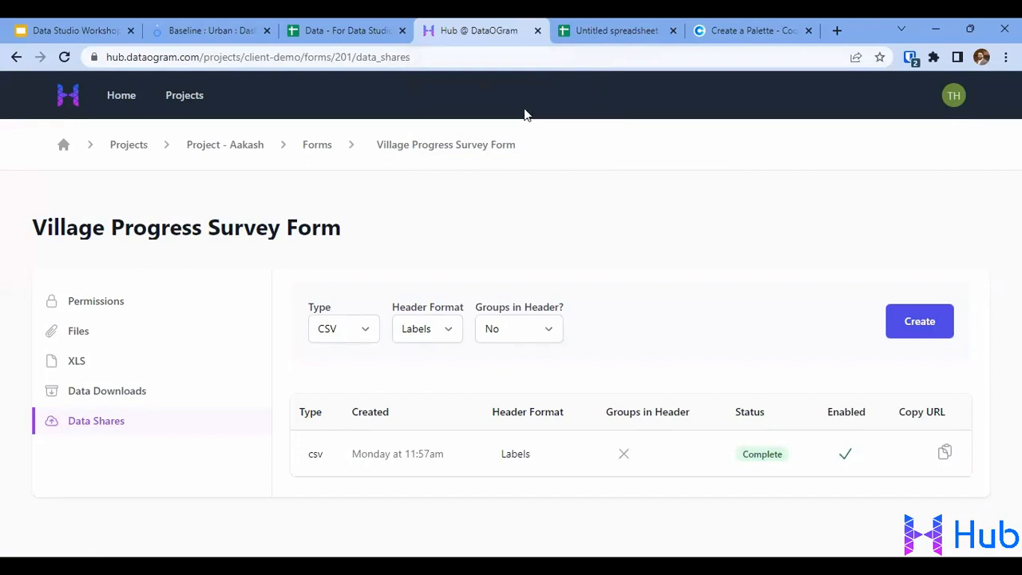
pyautogui.click(380, 24)
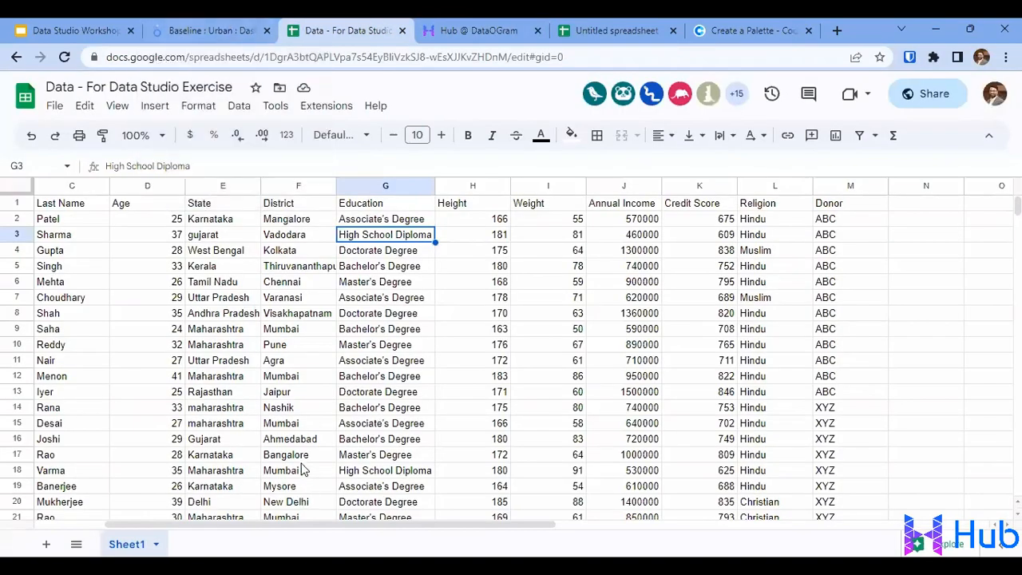
pyautogui.click(239, 31)
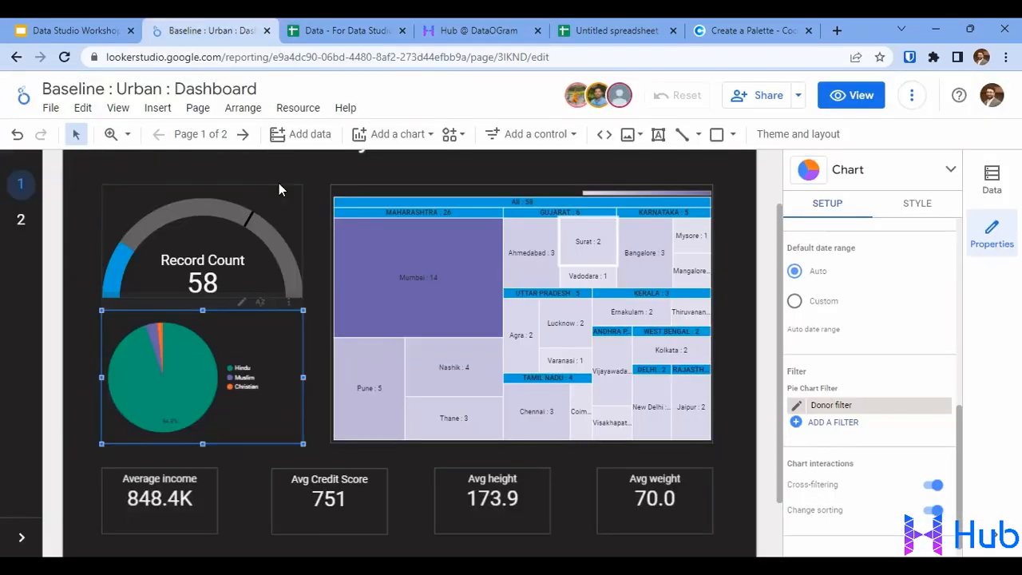
pyautogui.scroll(2, 277, 186)
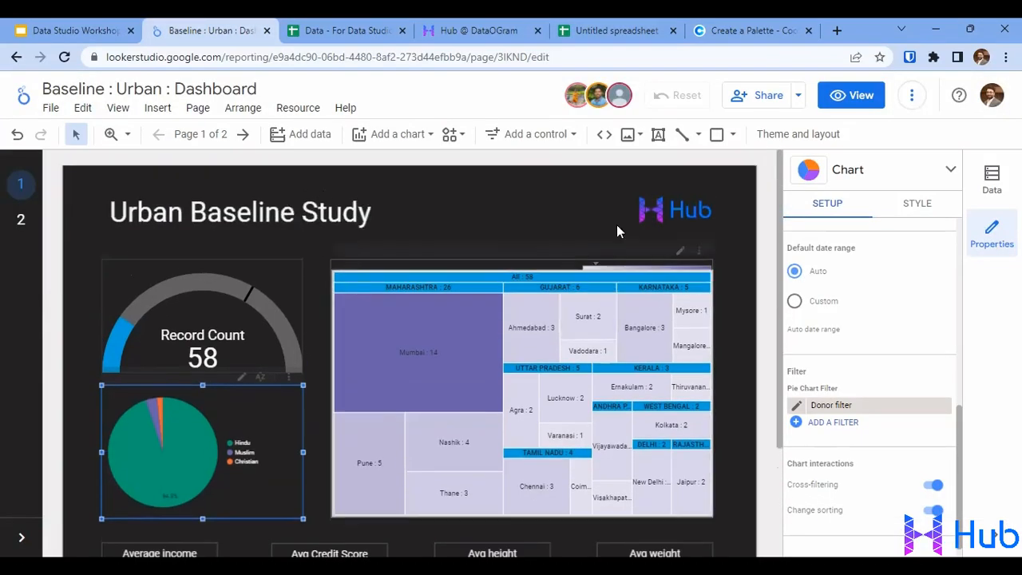
# Step: Hide the properties pane and open the report's blank second page
pyautogui.click(990, 238)
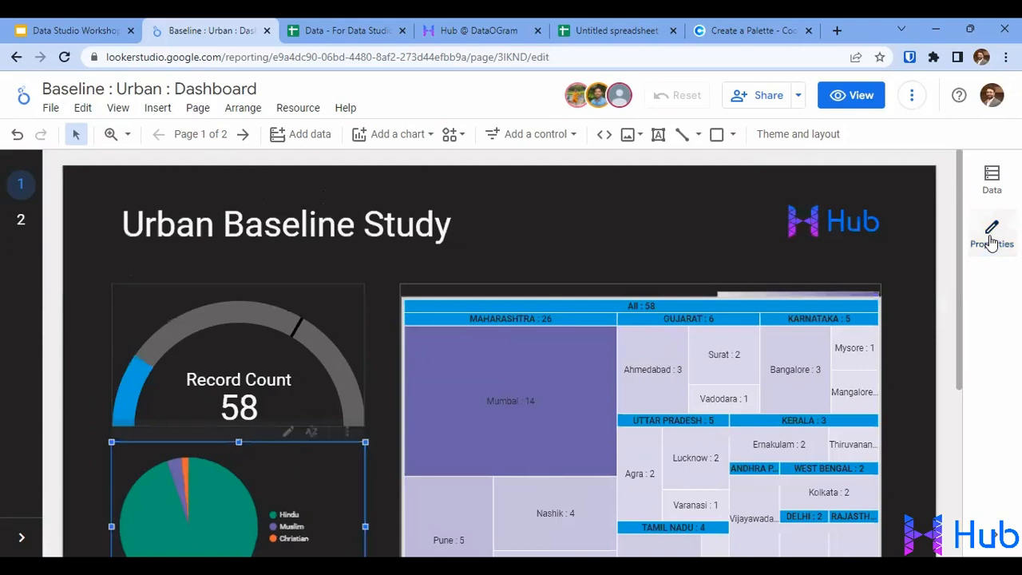
pyautogui.click(21, 222)
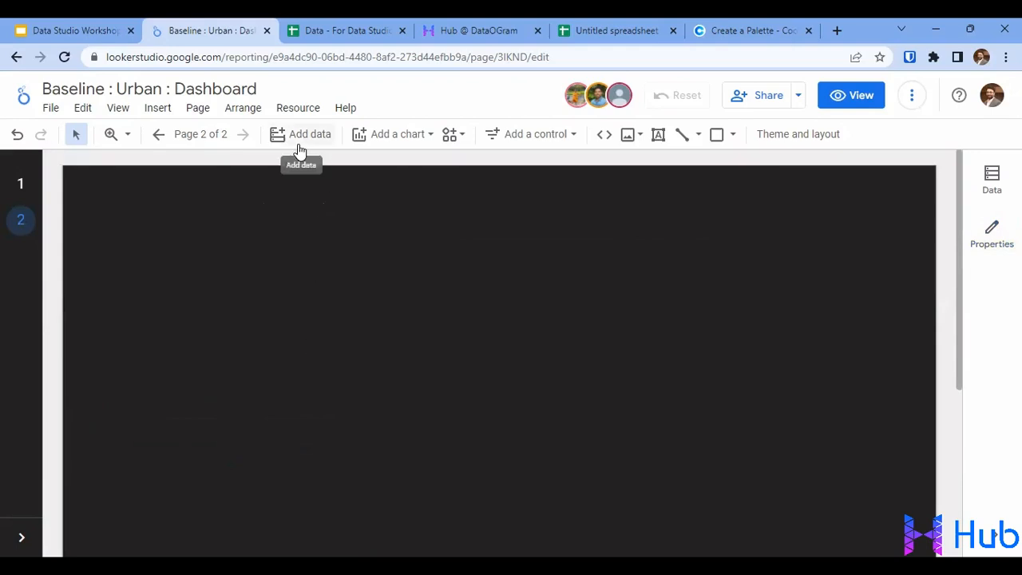
# Step: Switch to the "Data - For Data Studio Exercise" spreadsheet and examine the State, District and Education column headers
pyautogui.click(325, 25)
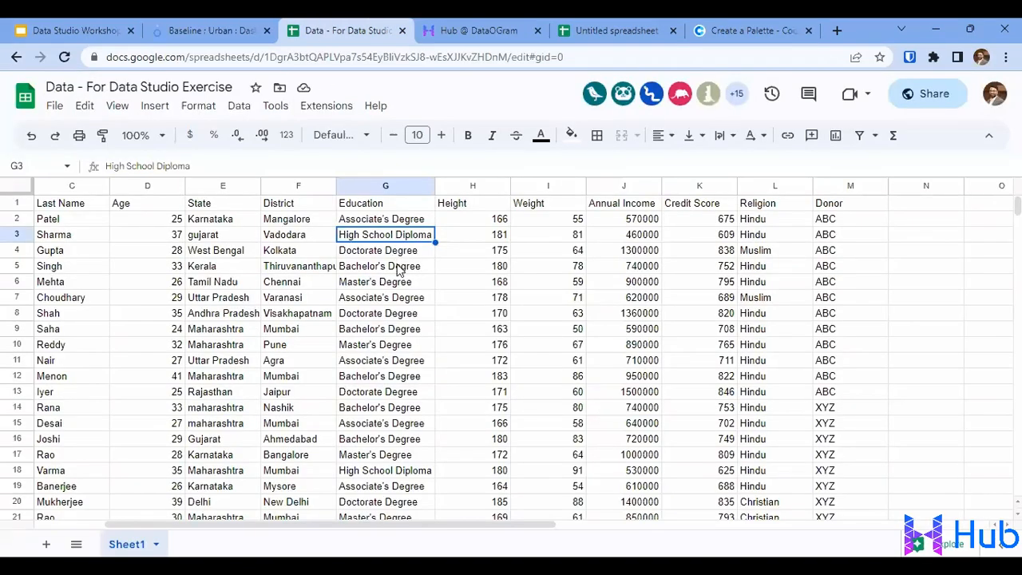
pyautogui.click(412, 205)
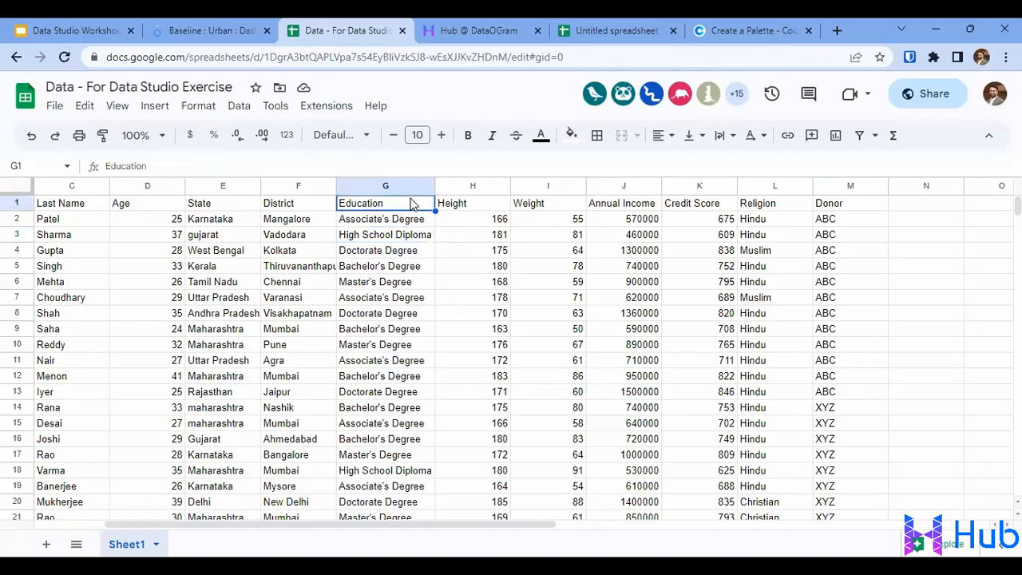
pyautogui.press('Left')
pyautogui.press('Left')
pyautogui.press('Right')
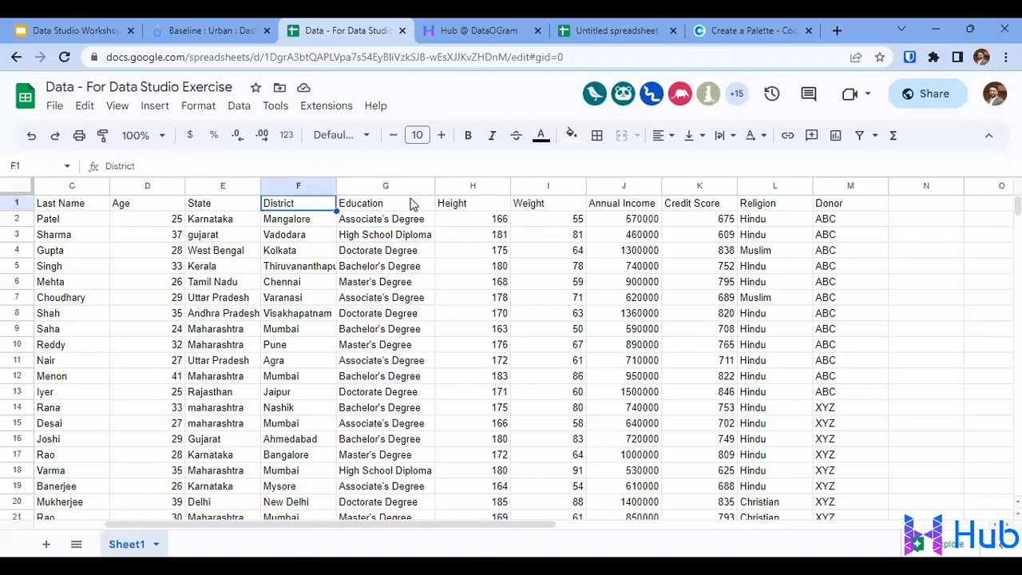
pyautogui.press('Right')
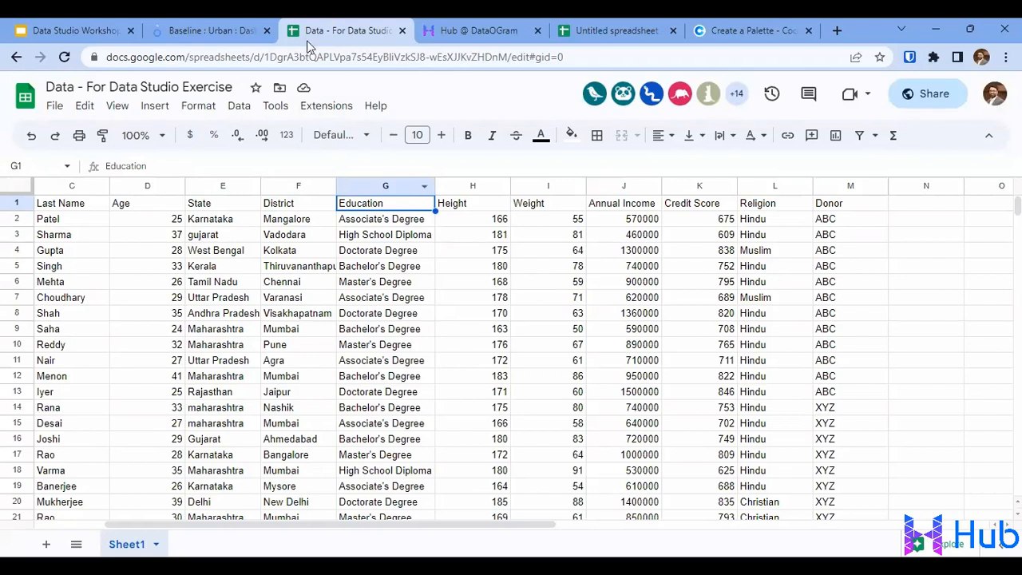
# Step: Return to the "Baseline : Urban : Dashboard" report and place a basic pivot table on page 2
pyautogui.click(225, 31)
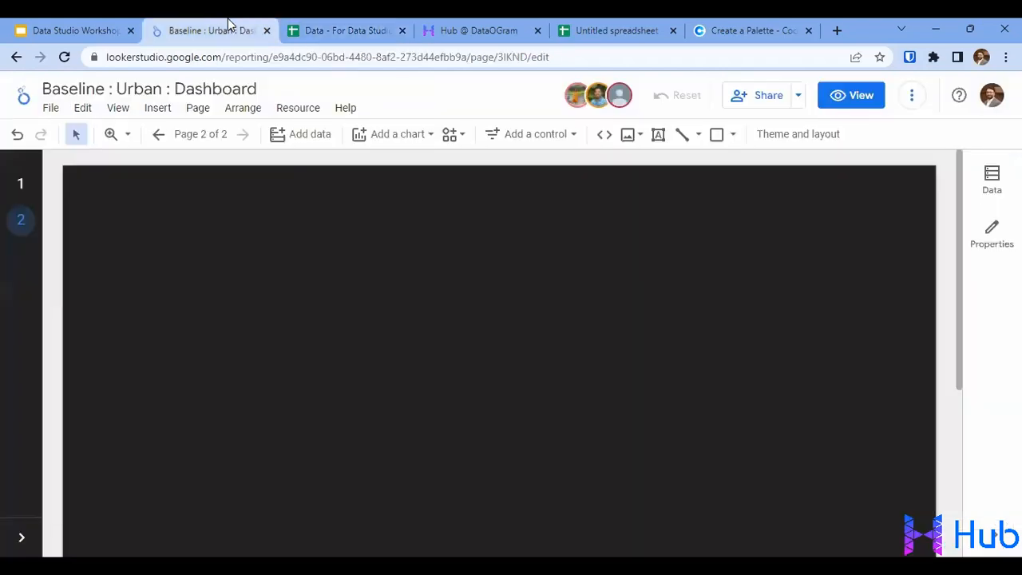
pyautogui.click(364, 135)
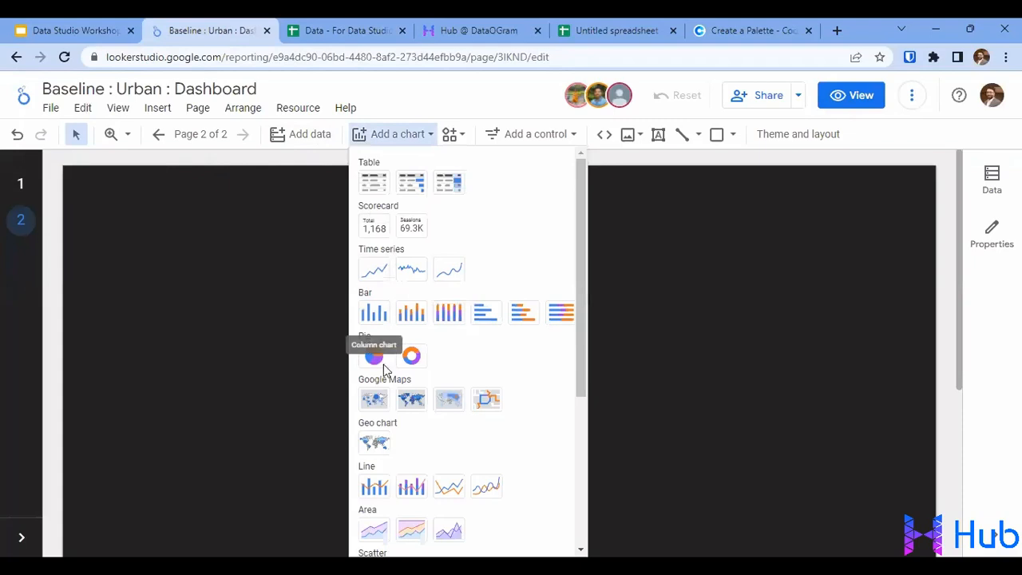
pyautogui.scroll(-4, 449, 450)
pyautogui.scroll(-3, 447, 431)
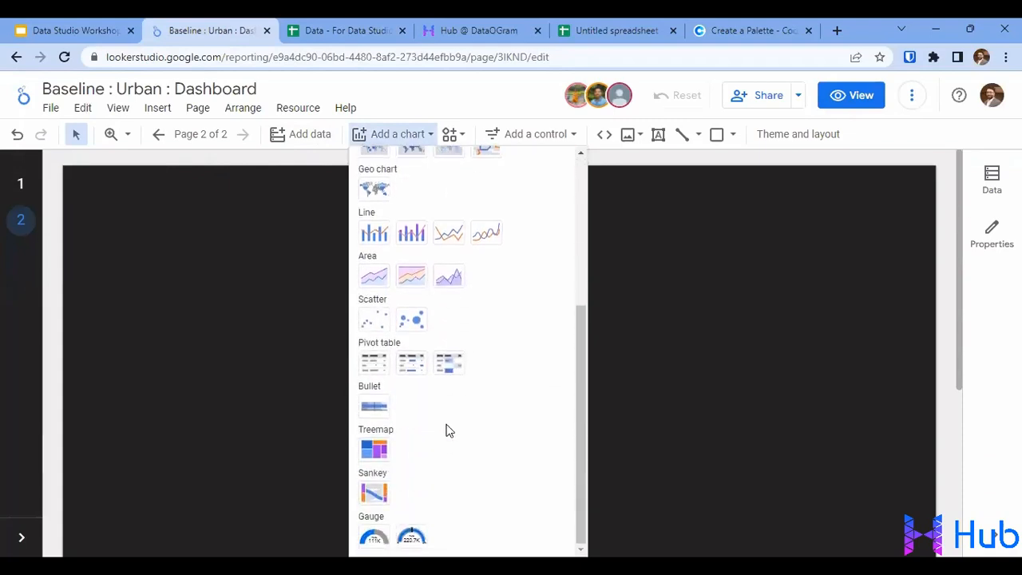
pyautogui.click(372, 359)
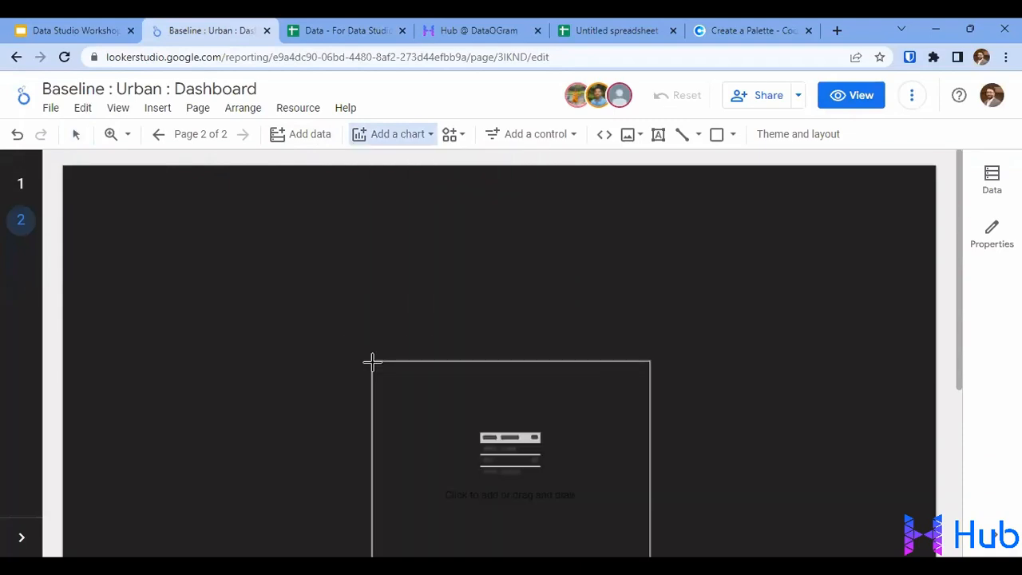
pyautogui.click(135, 264)
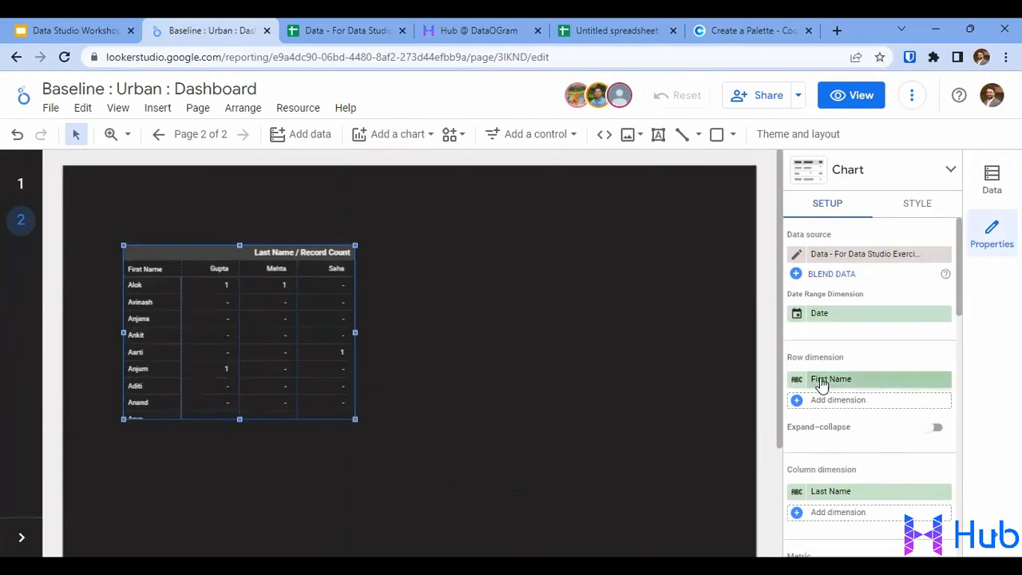
# Step: Replace the pivot table's First Name row dimension with State_Caps
pyautogui.scroll(-1, 924, 406)
pyautogui.scroll(-3, 924, 407)
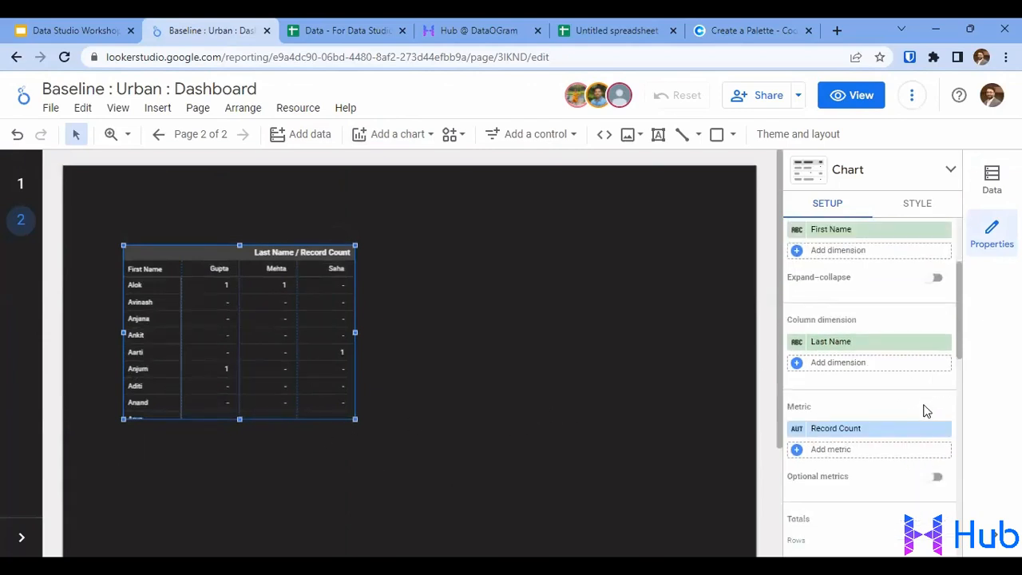
pyautogui.scroll(4, 926, 340)
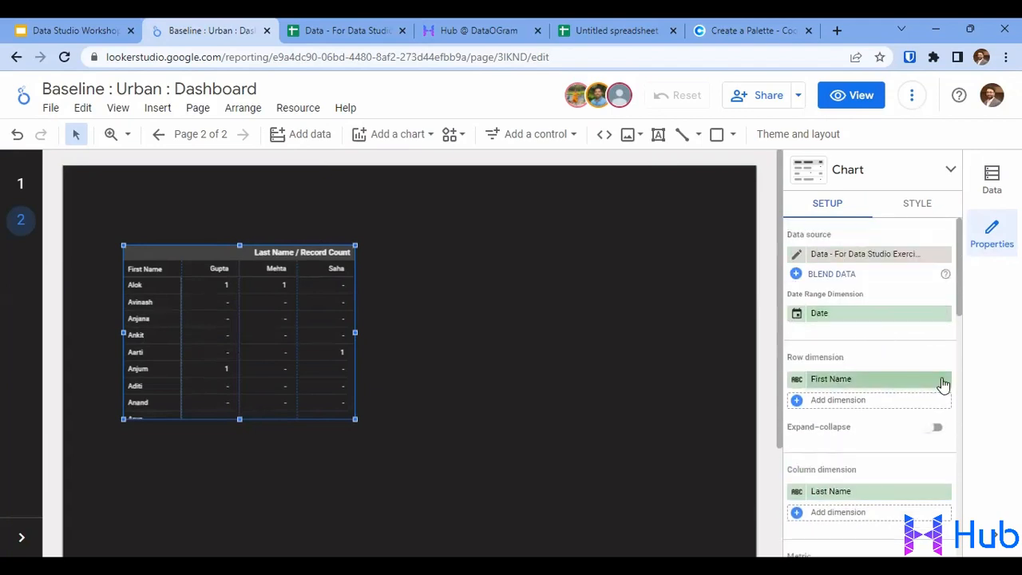
pyautogui.click(940, 384)
pyautogui.scroll(-3, 906, 417)
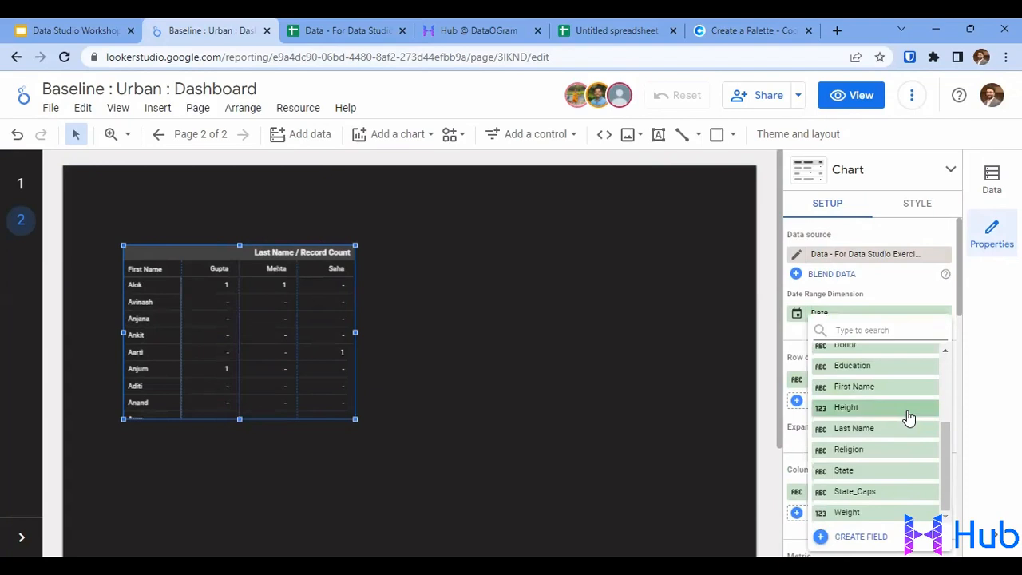
pyautogui.click(860, 495)
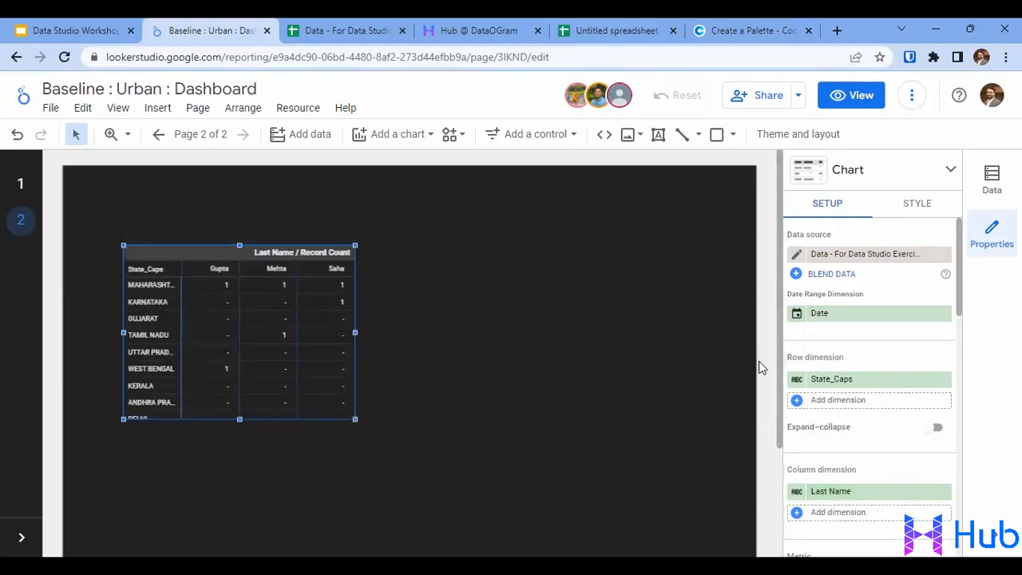
# Step: Rename the pivot table's State_Caps row dimension as "States"
pyautogui.click(797, 379)
pyautogui.click(716, 410)
pyautogui.click(615, 383)
pyautogui.click(798, 382)
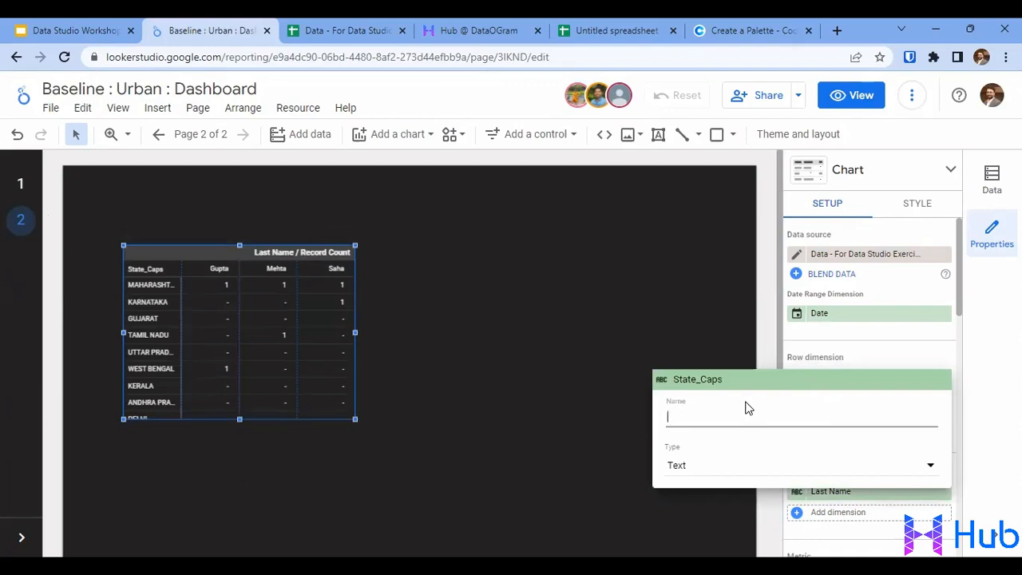
pyautogui.write('States')
pyautogui.click(545, 411)
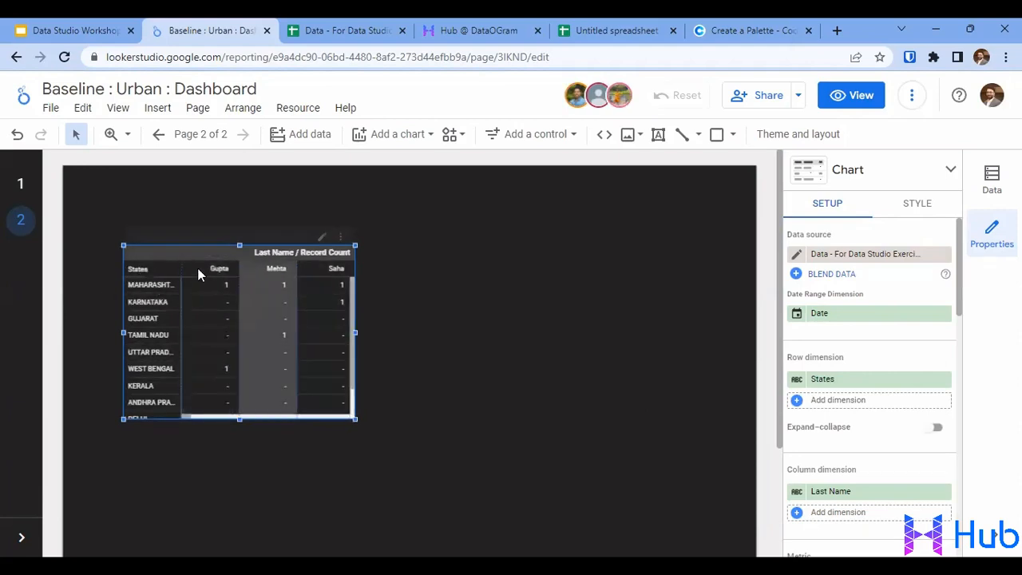
# Step: Replace the Last Name column dimension with Education and widen the pivot table to fit all education levels
pyautogui.scroll(-1, 930, 432)
pyautogui.scroll(-3, 930, 432)
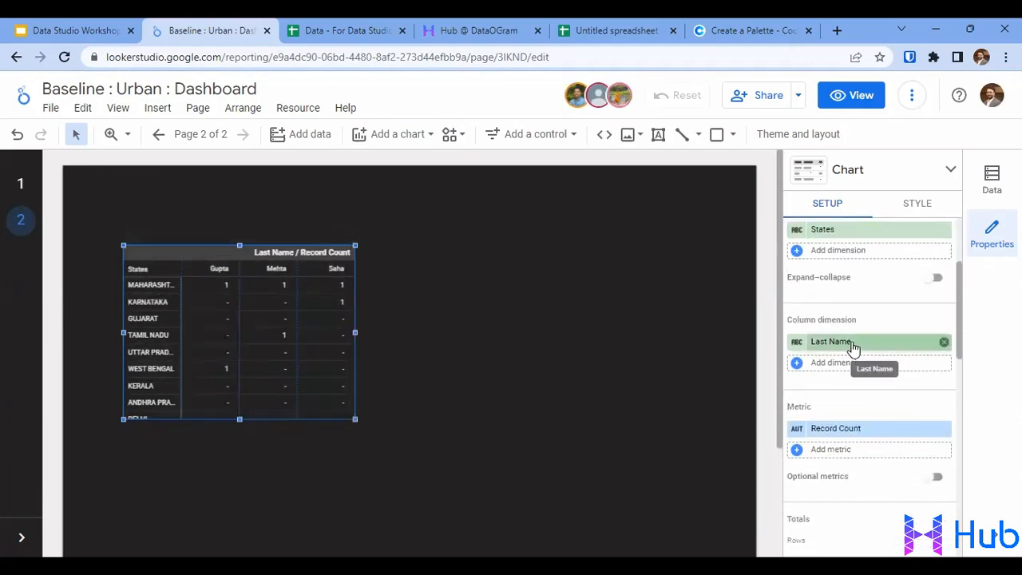
pyautogui.click(940, 342)
pyautogui.click(927, 343)
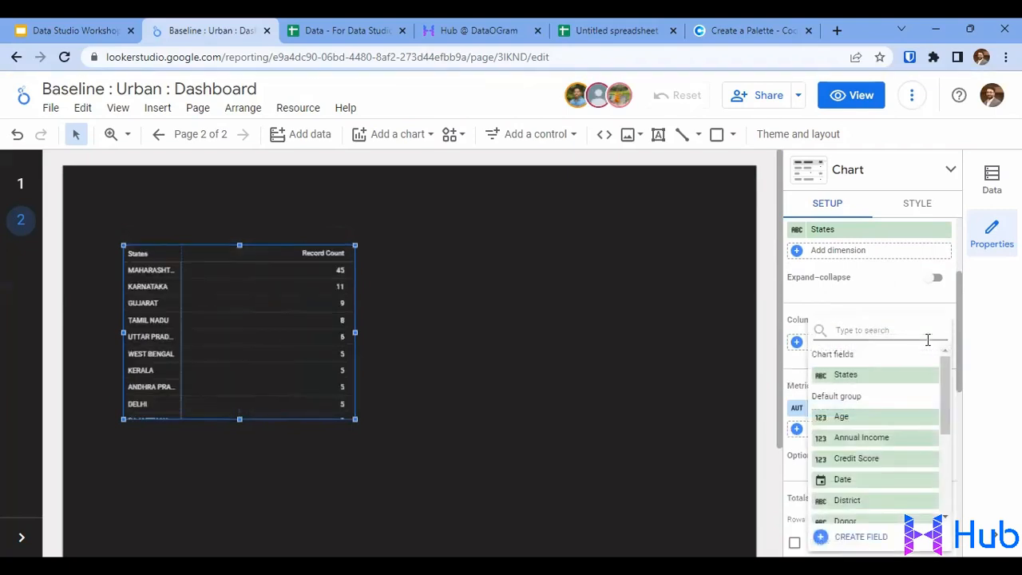
pyautogui.scroll(-5, 907, 428)
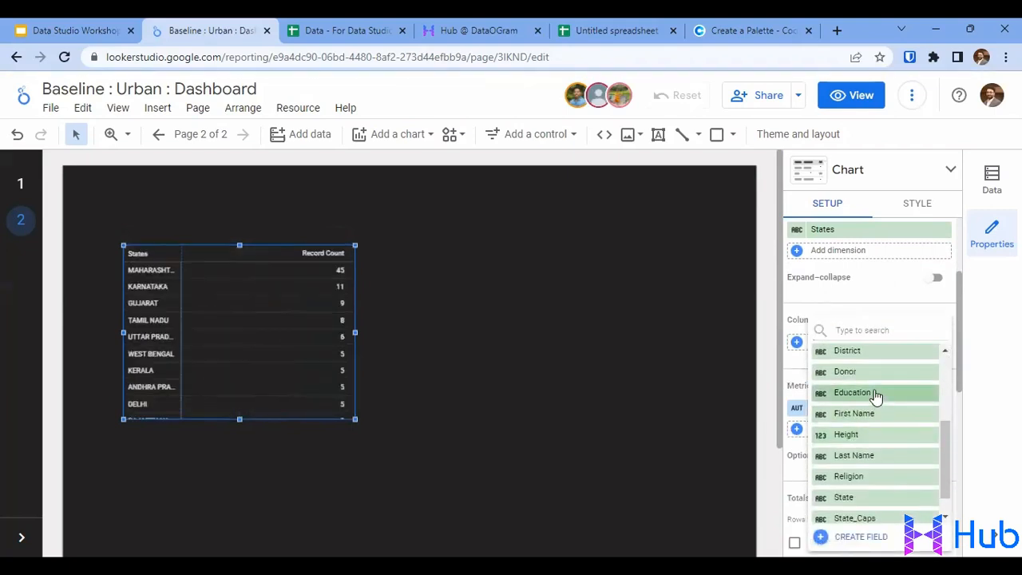
pyautogui.click(854, 392)
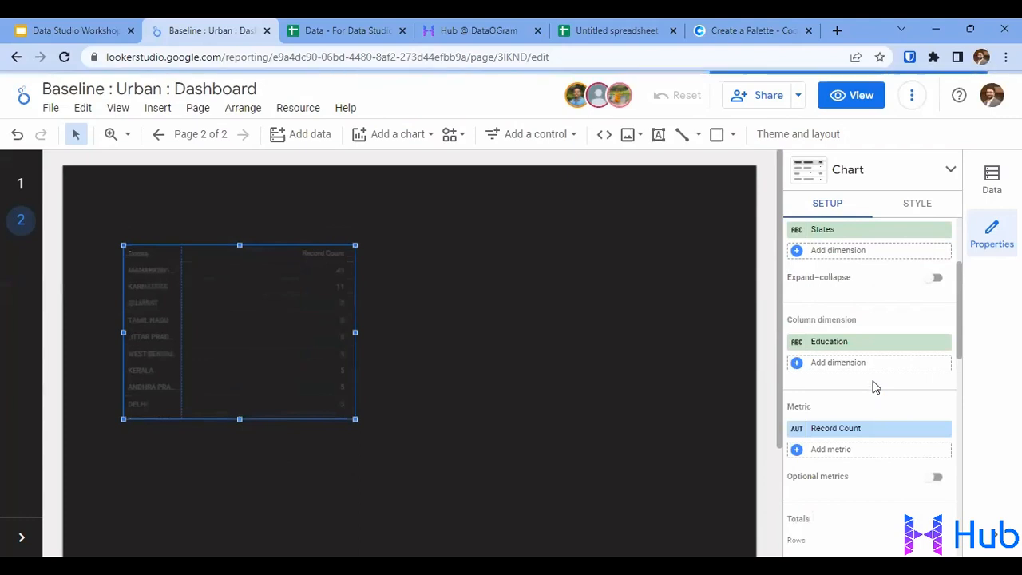
pyautogui.moveTo(353, 332); pyautogui.dragTo(543, 339)
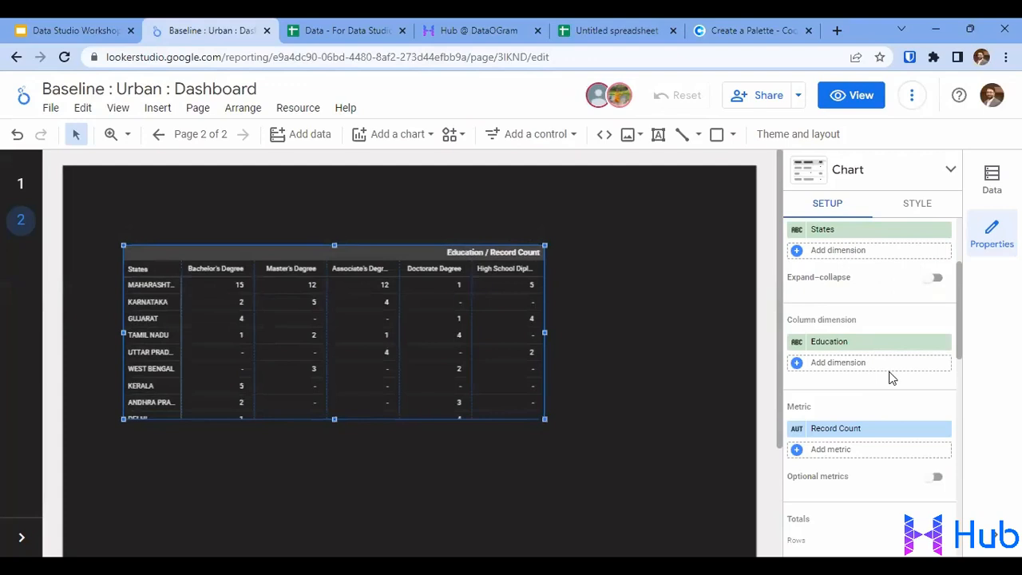
# Step: Replace the Record Count metric with Annual Income aggregated as Average, and enlarge the pivot table to show every state
pyautogui.scroll(-2, 892, 377)
pyautogui.scroll(-1, 893, 361)
pyautogui.scroll(1, 895, 364)
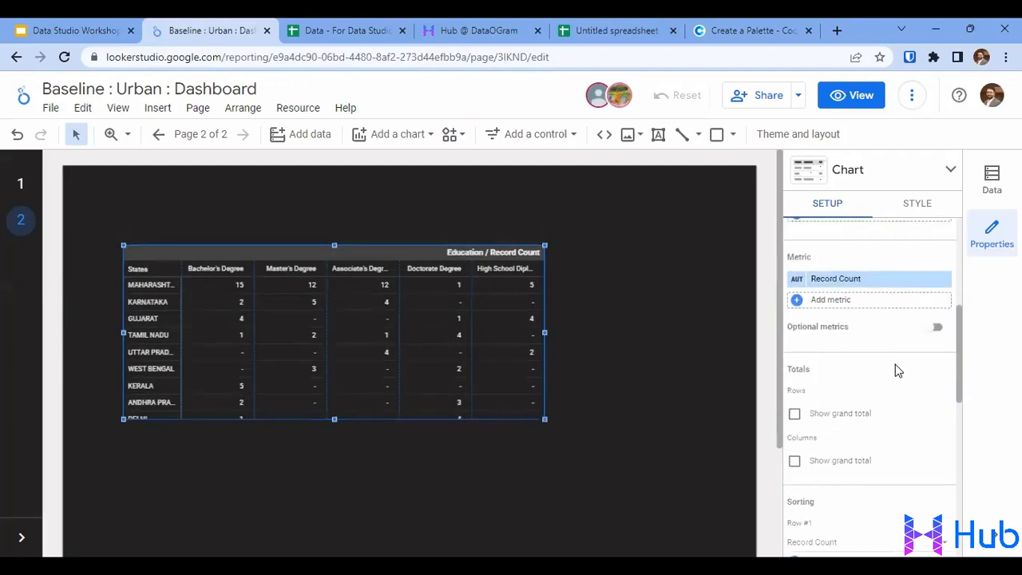
pyautogui.click(835, 277)
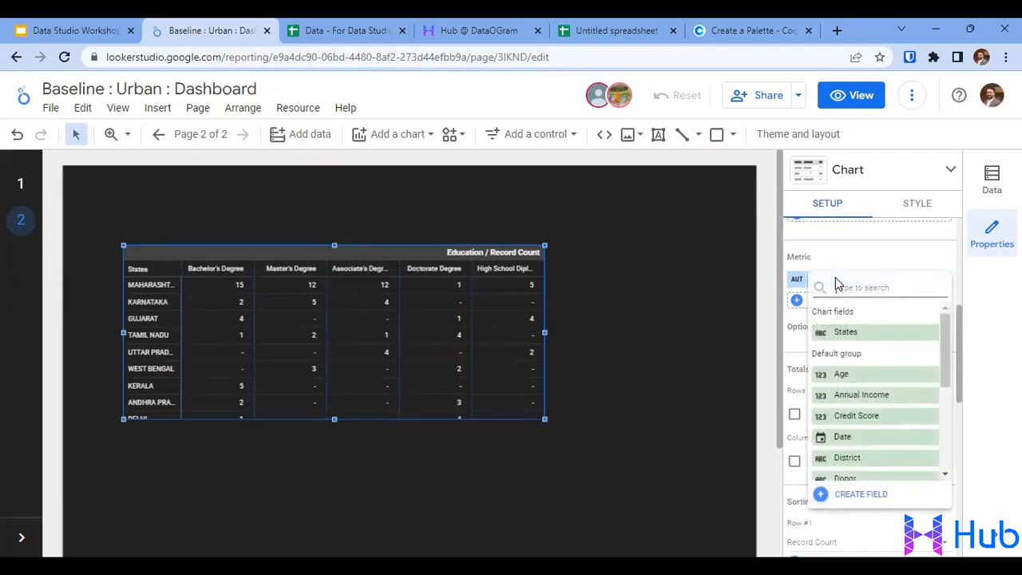
pyautogui.click(859, 395)
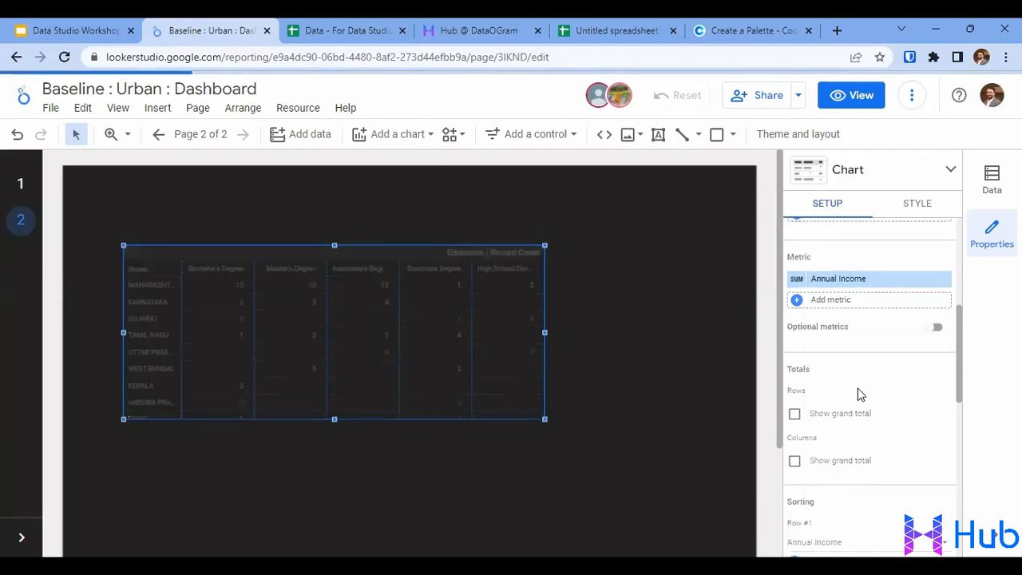
pyautogui.click(797, 279)
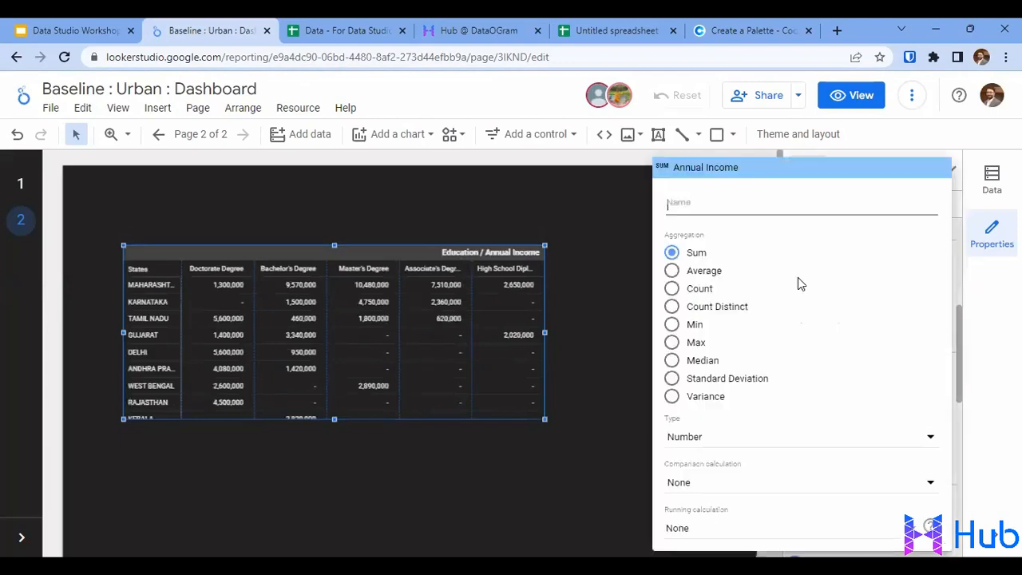
pyautogui.click(706, 272)
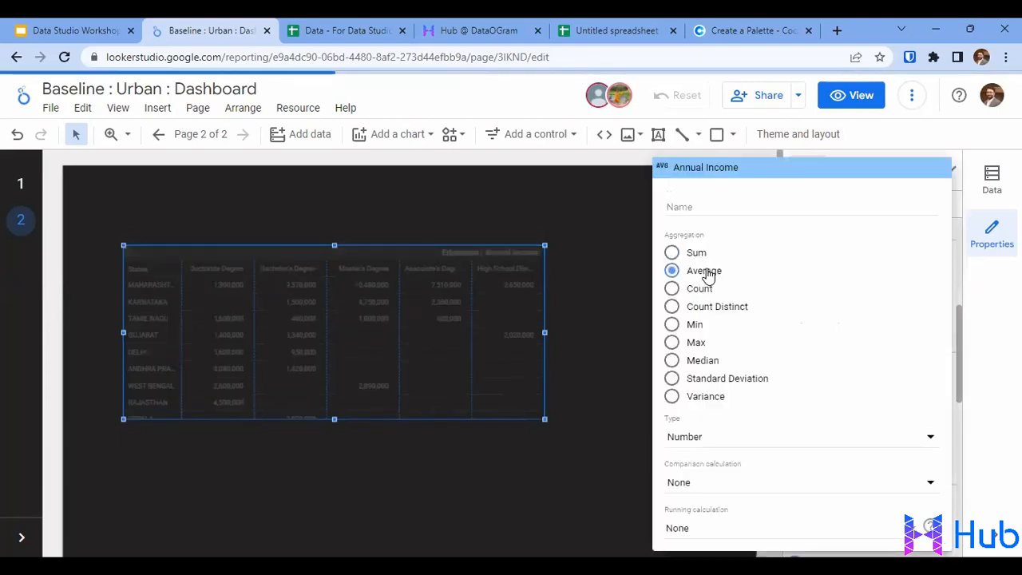
pyautogui.click(616, 452)
pyautogui.moveTo(545, 418); pyautogui.dragTo(679, 473)
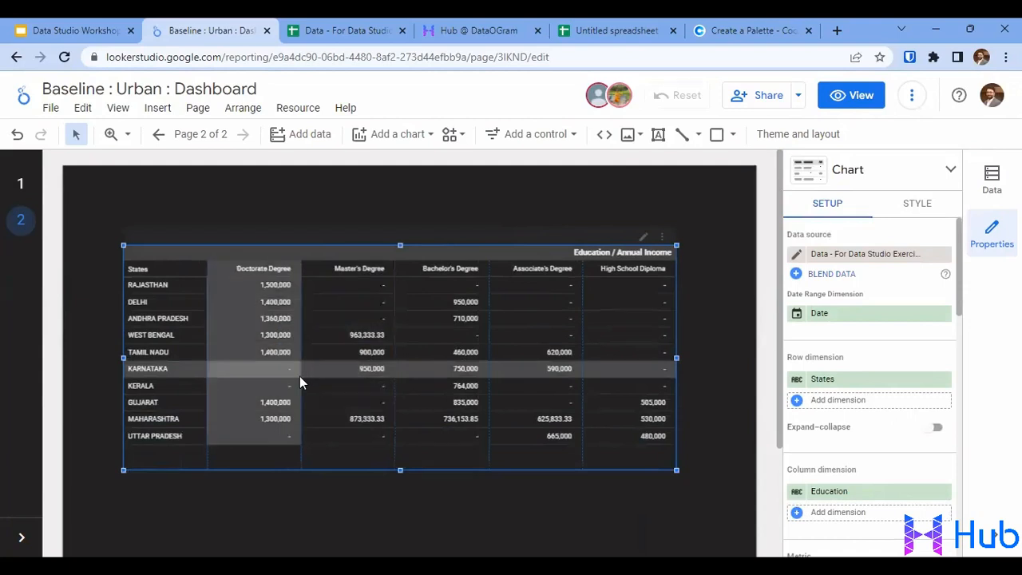
# Step: Review the pivot table's sorting, filter and style options, and revisit the "Data - For Data Studio Exercise" spreadsheet
pyautogui.scroll(-2, 842, 333)
pyautogui.scroll(-3, 835, 364)
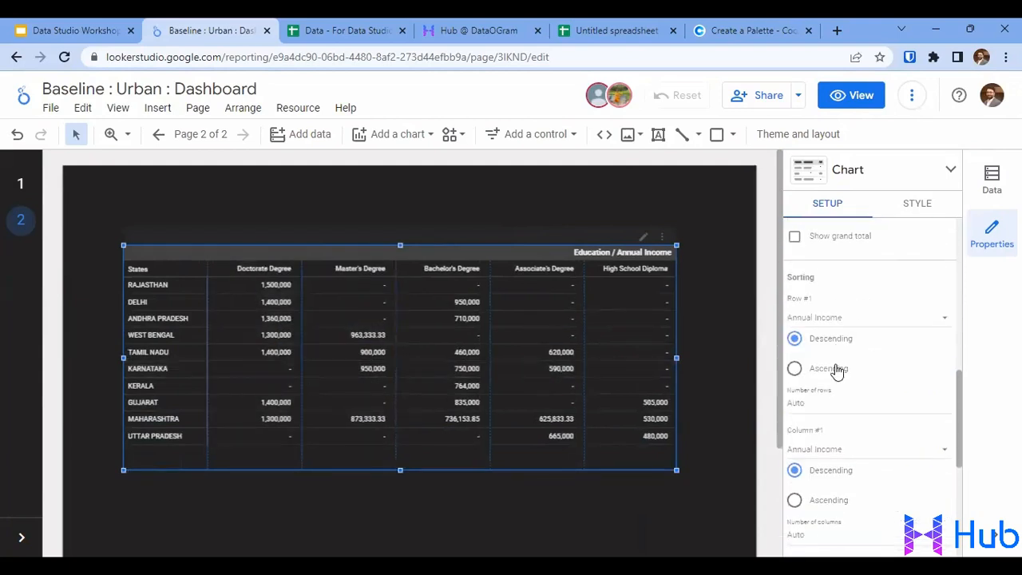
pyautogui.scroll(-4, 835, 370)
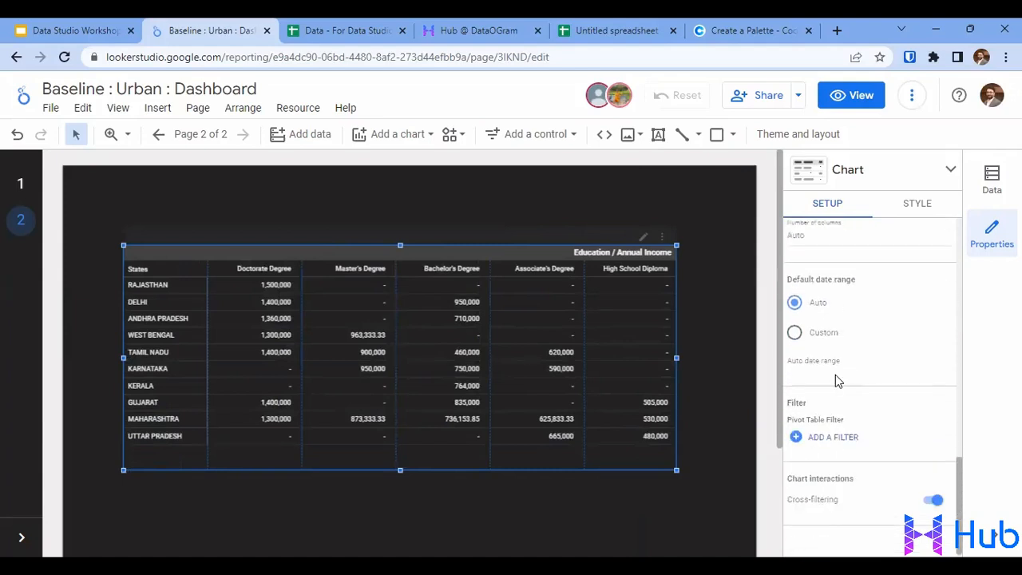
pyautogui.click(925, 203)
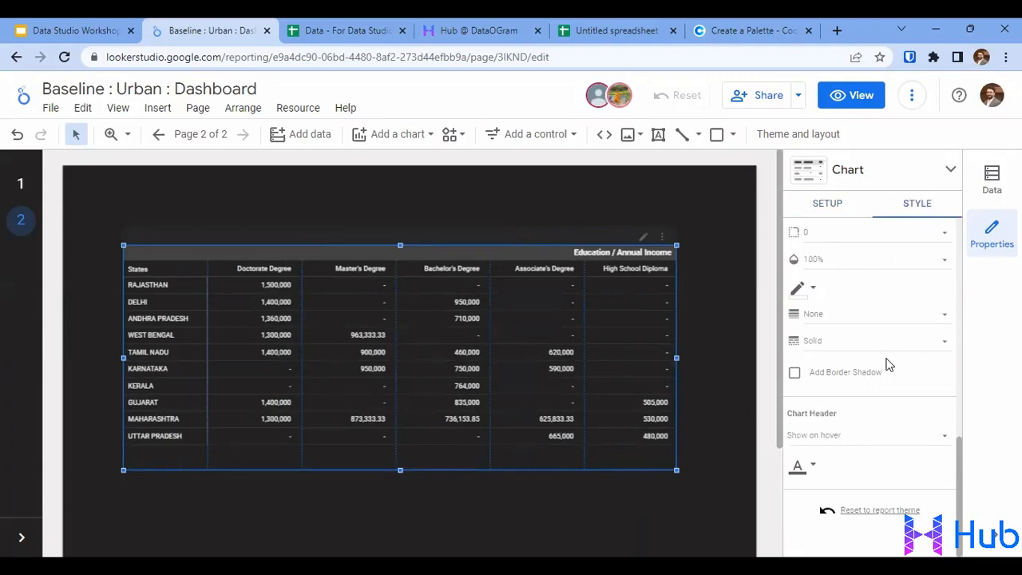
pyautogui.scroll(6, 884, 362)
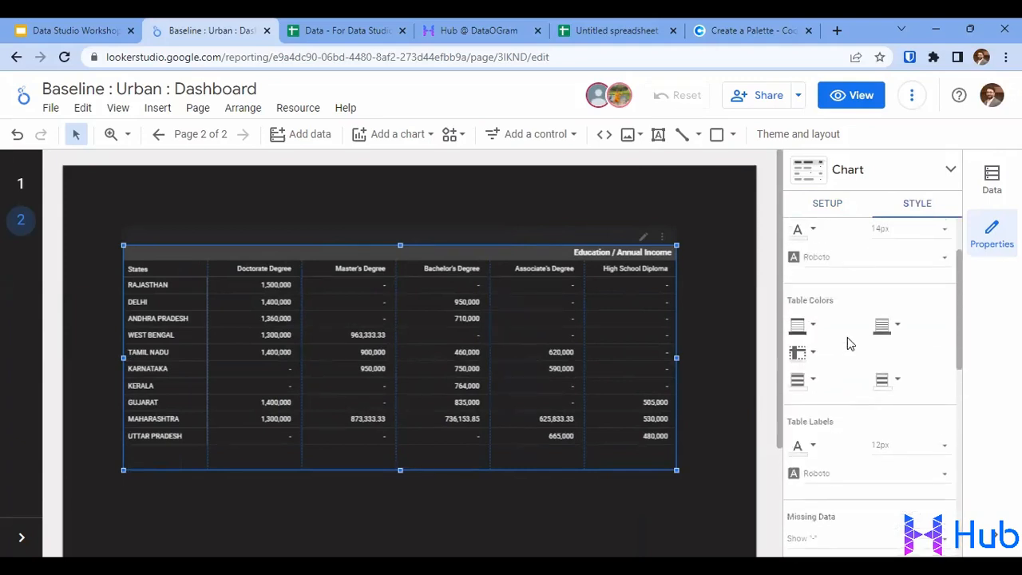
pyautogui.scroll(2, 849, 343)
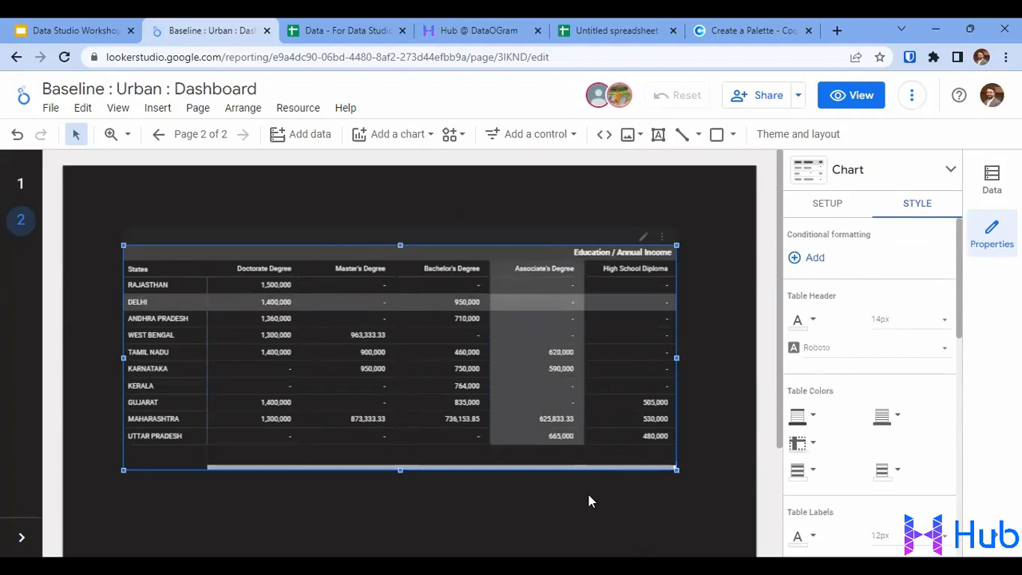
pyautogui.click(323, 33)
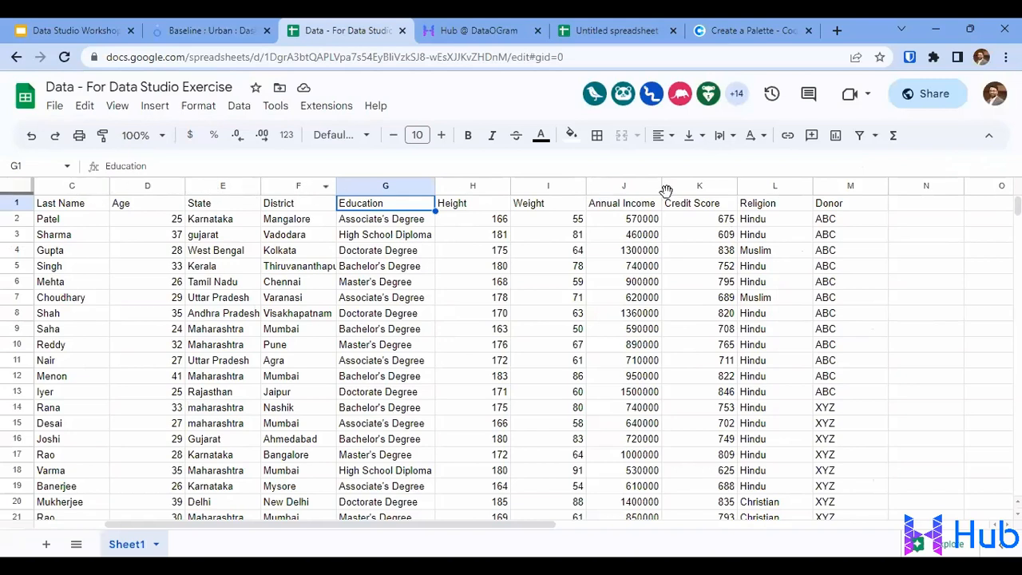
pyautogui.moveTo(467, 24)
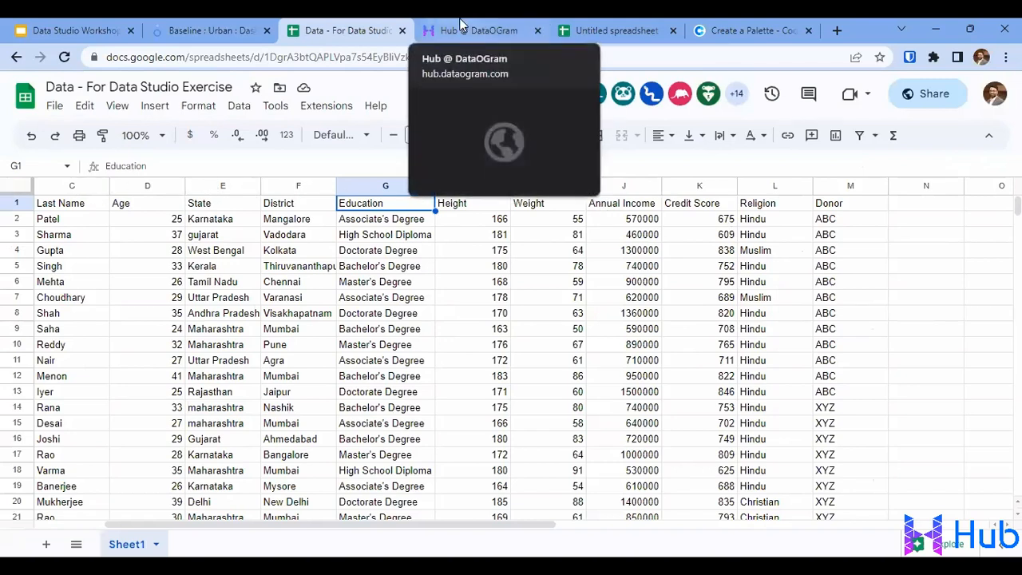
# Step: Return to the dashboard report and add a table chart below the pivot table, widened to match the pivot table's width
pyautogui.click(212, 31)
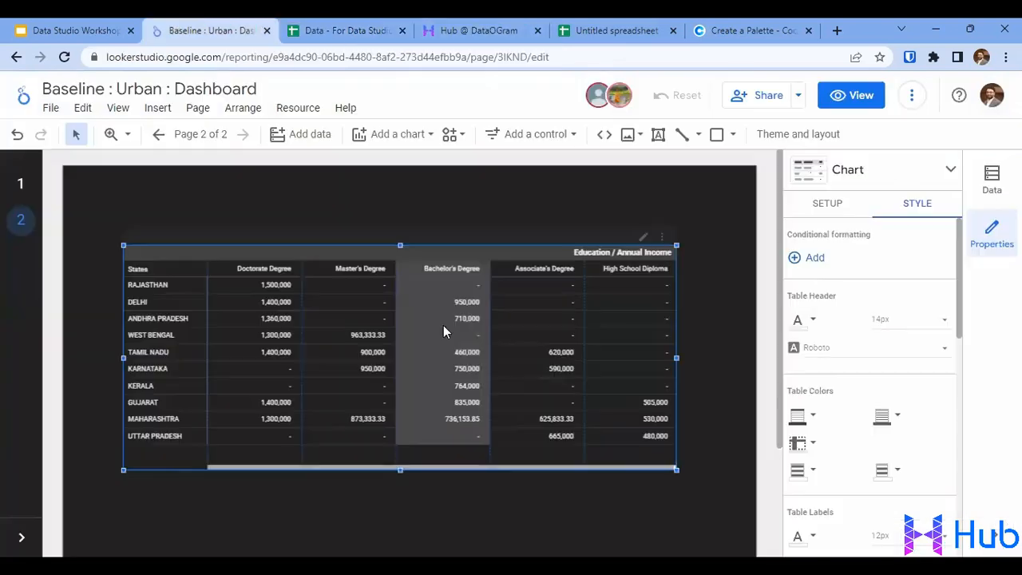
pyautogui.click(705, 363)
pyautogui.scroll(-2, 438, 386)
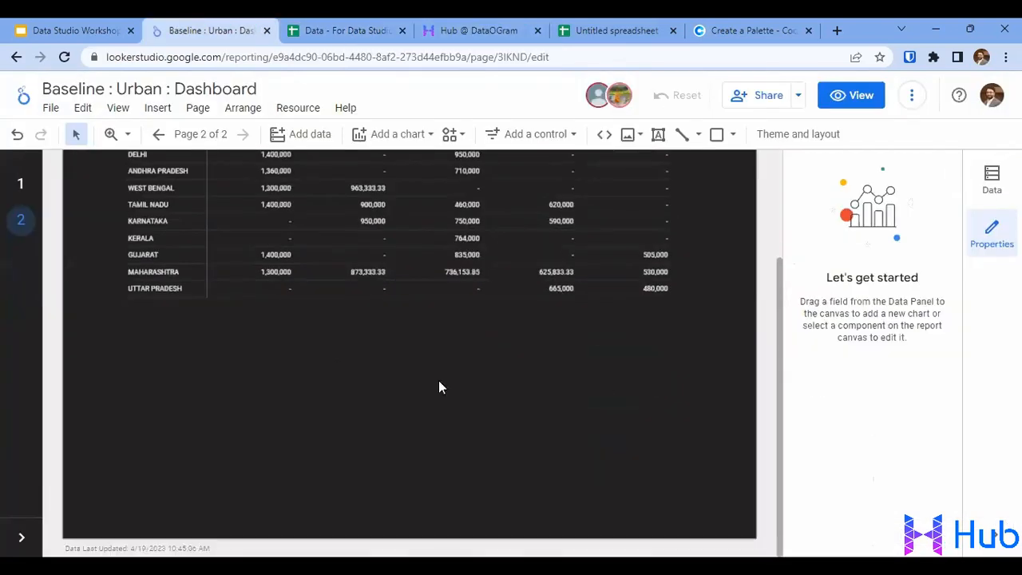
pyautogui.click(394, 134)
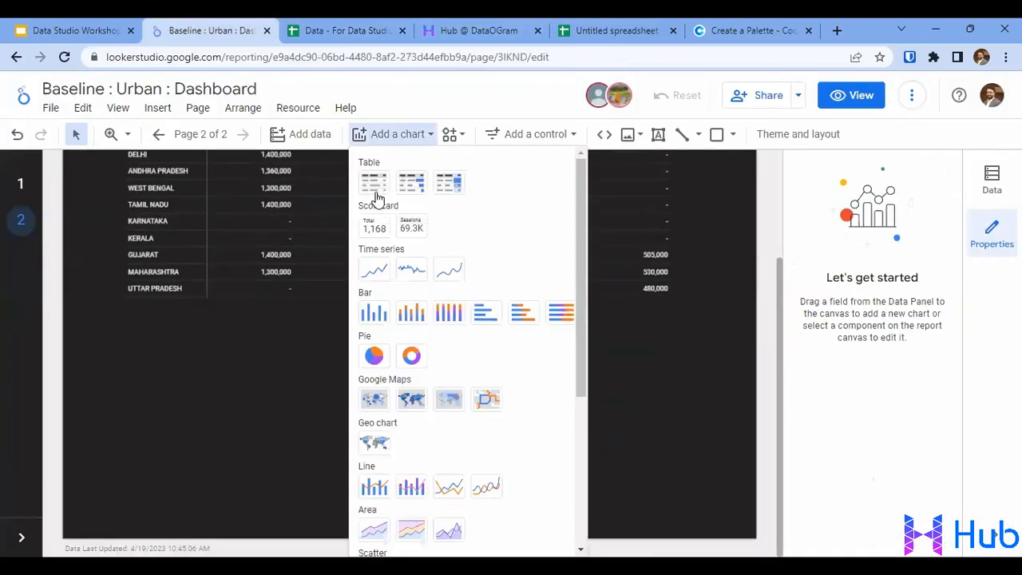
pyautogui.click(372, 183)
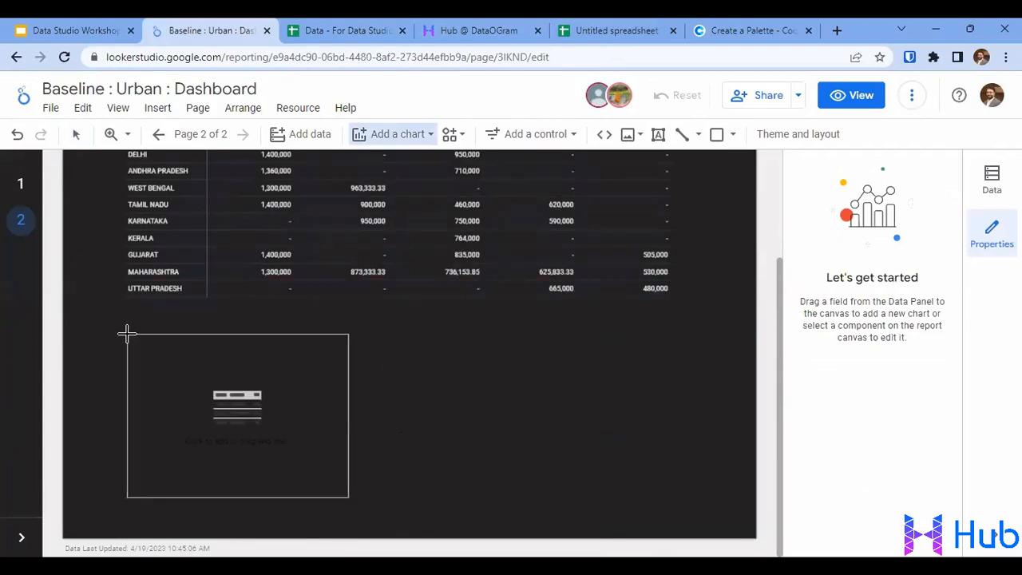
pyautogui.click(126, 332)
pyautogui.moveTo(360, 422); pyautogui.dragTo(676, 422)
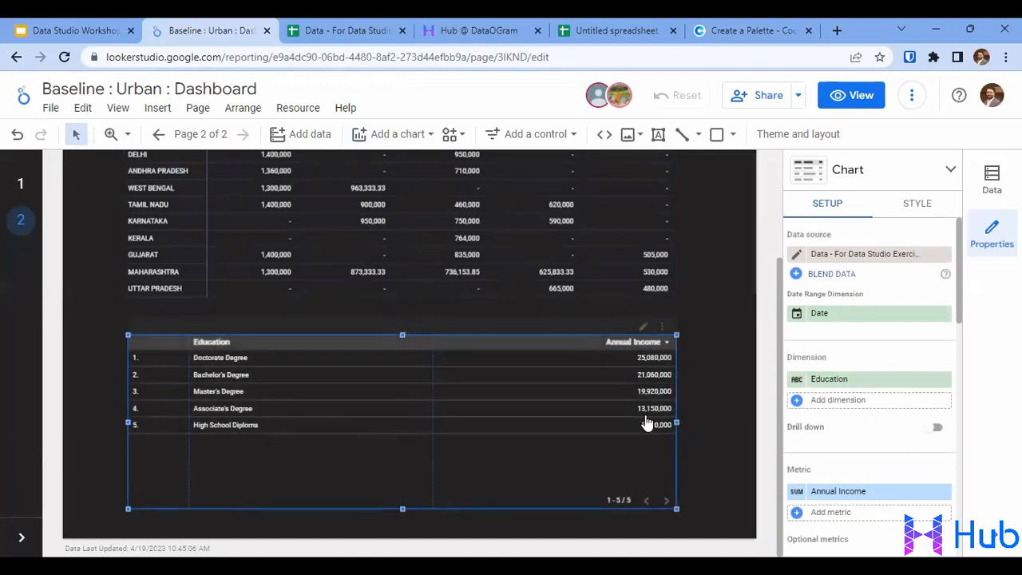
# Step: Remove the Education dimension from the new table and check the fields available as dimensions
pyautogui.click(943, 381)
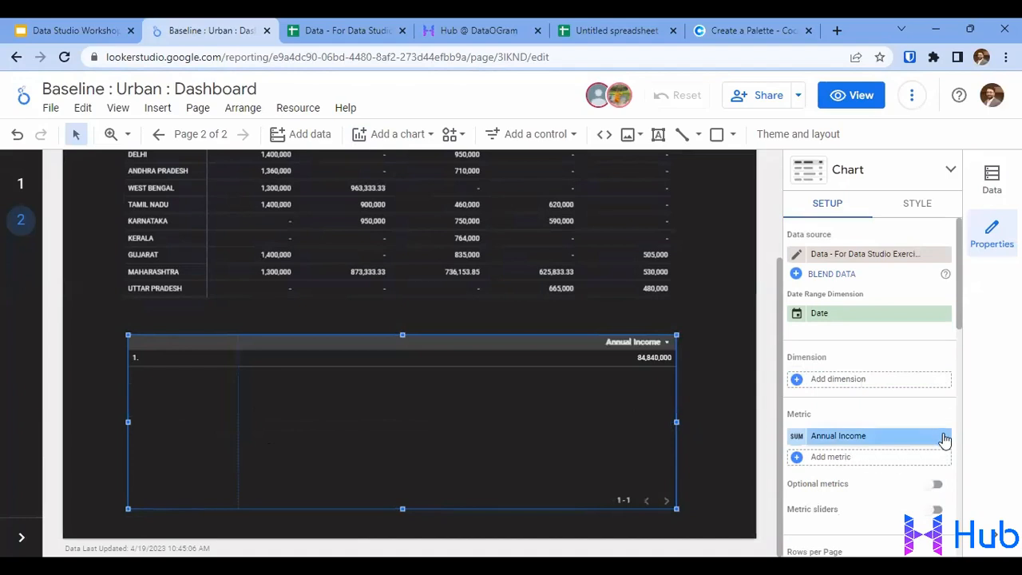
pyautogui.click(838, 383)
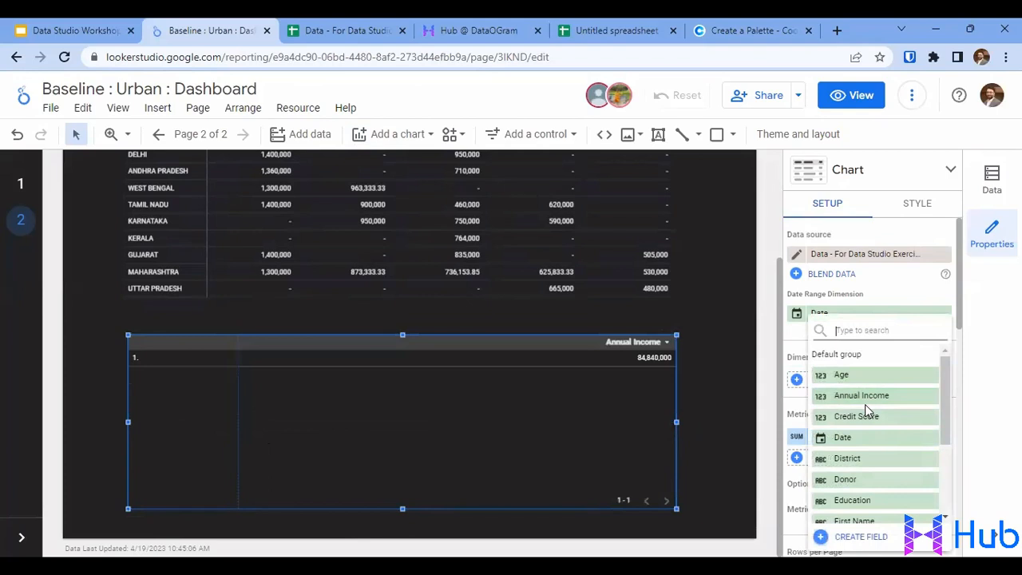
pyautogui.scroll(-1, 868, 381)
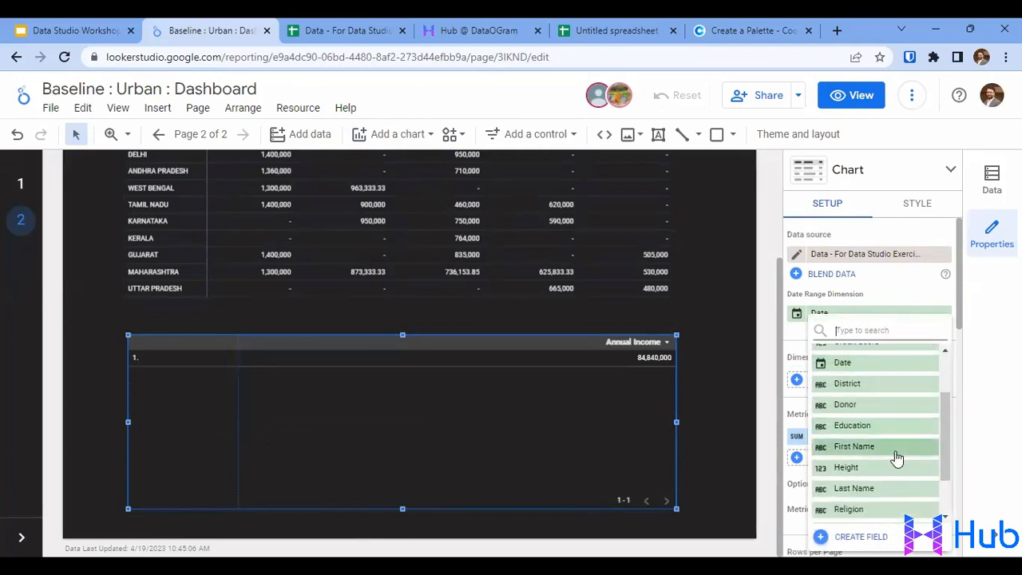
pyautogui.scroll(-1, 881, 439)
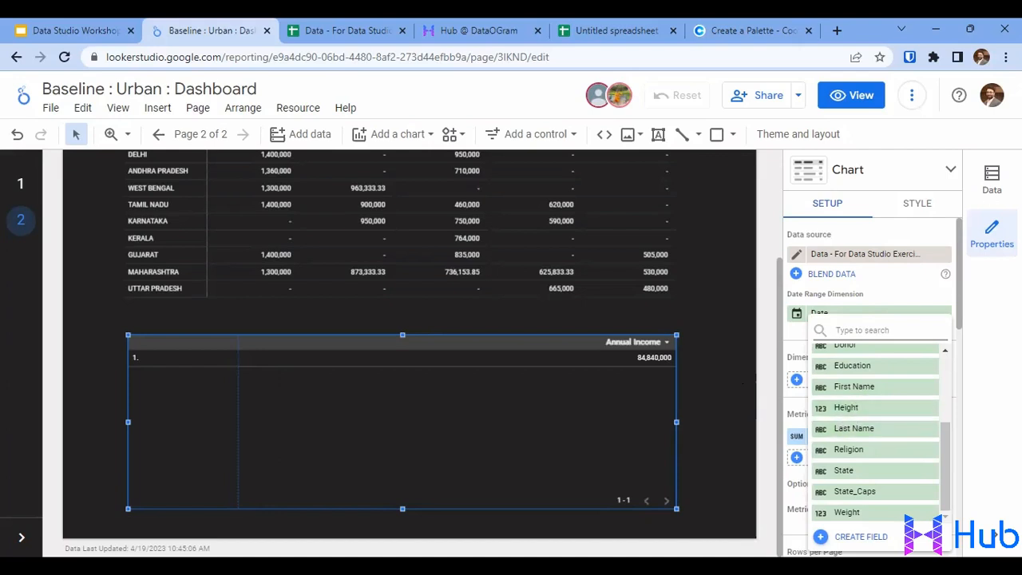
pyautogui.click(991, 186)
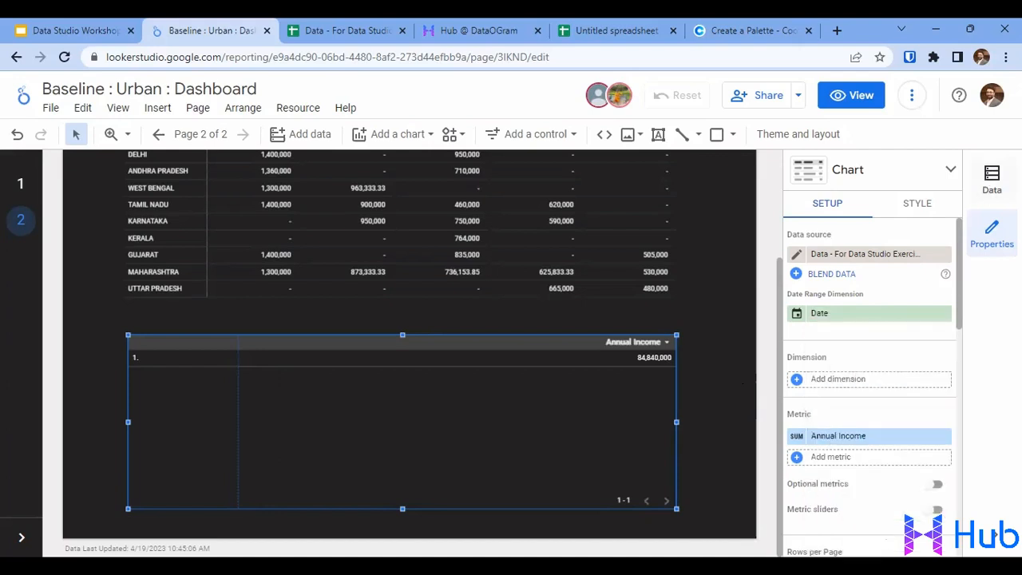
# Step: Start a new calculated field in the exercise data source and name it "Full Name"
pyautogui.click(991, 177)
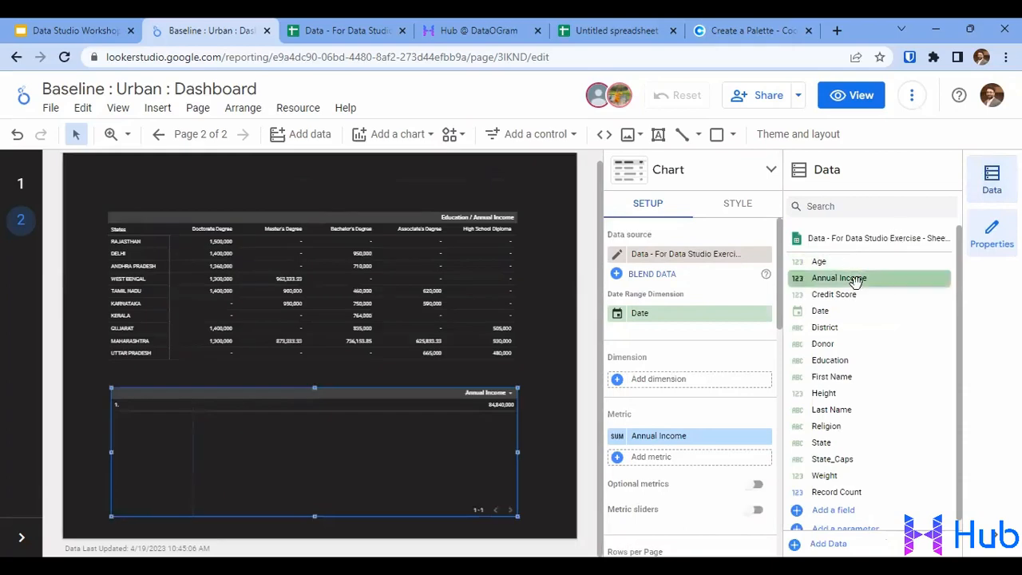
pyautogui.scroll(-1, 872, 451)
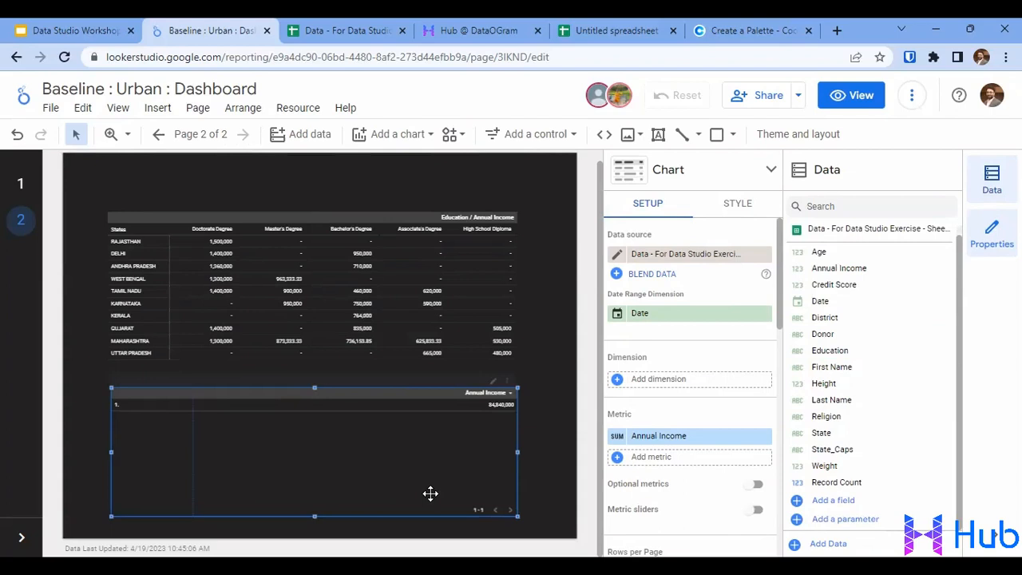
pyautogui.click(846, 501)
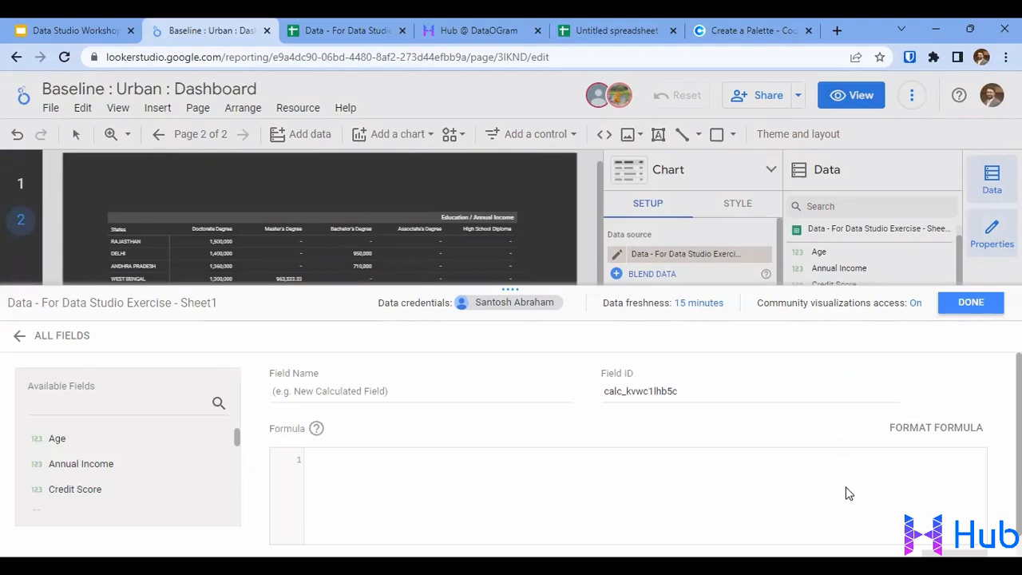
pyautogui.click(500, 396)
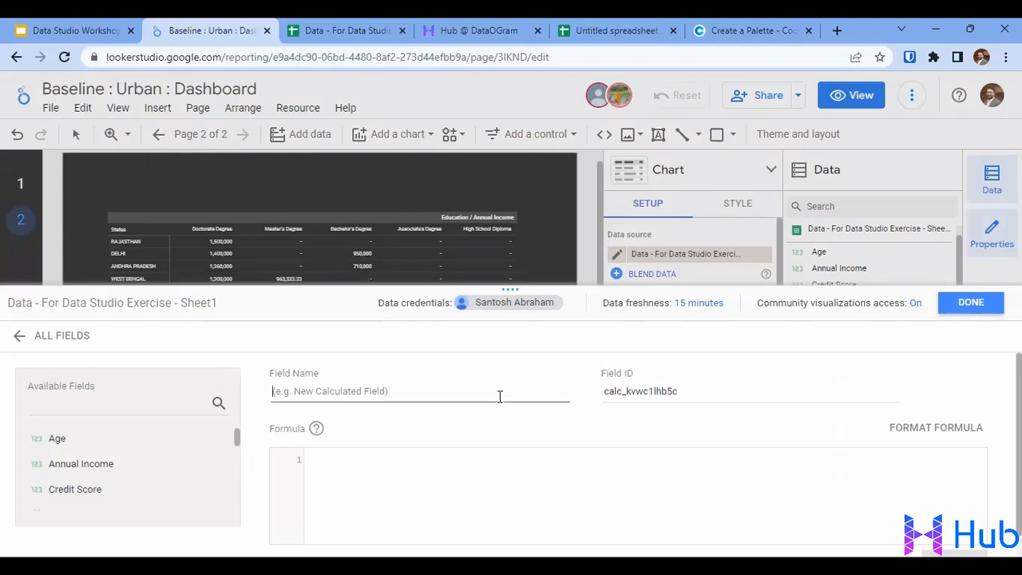
pyautogui.write('Full')
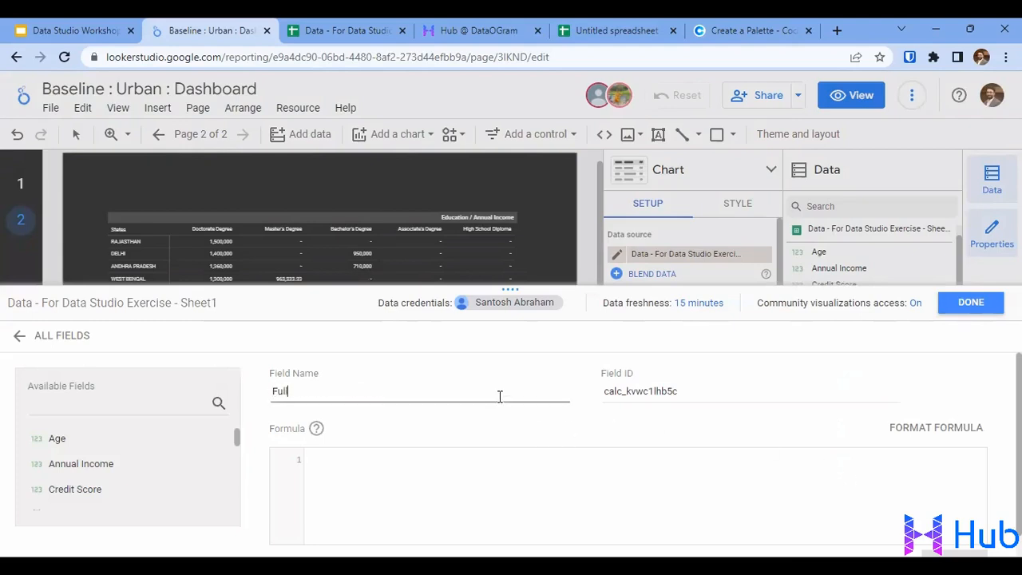
pyautogui.write(' Name')
pyautogui.click(439, 511)
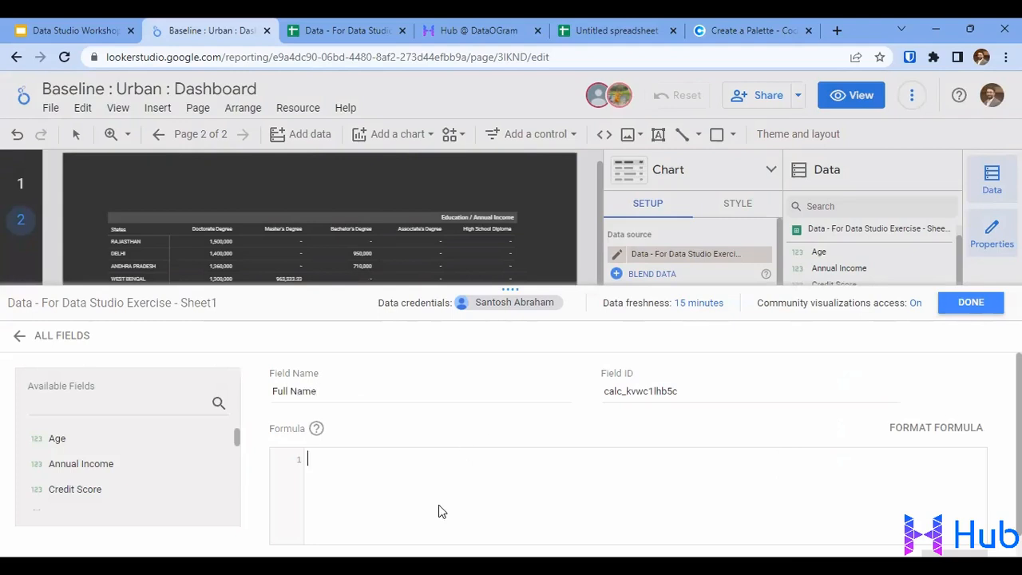
# Step: Define the Full Name field with the formula CONCAT(First Name," ",Last Name) and save it
pyautogui.write('con')
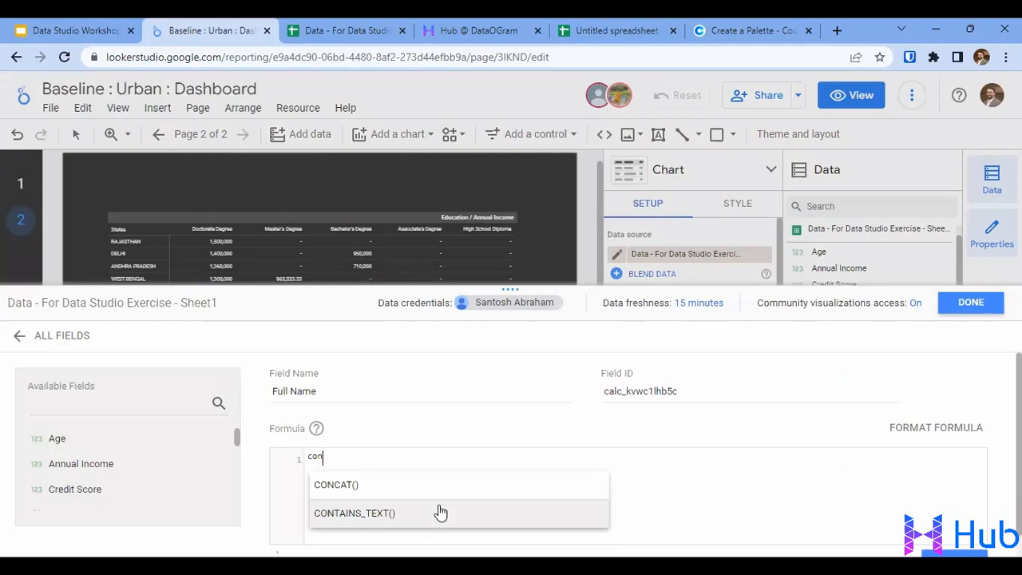
pyautogui.click(431, 486)
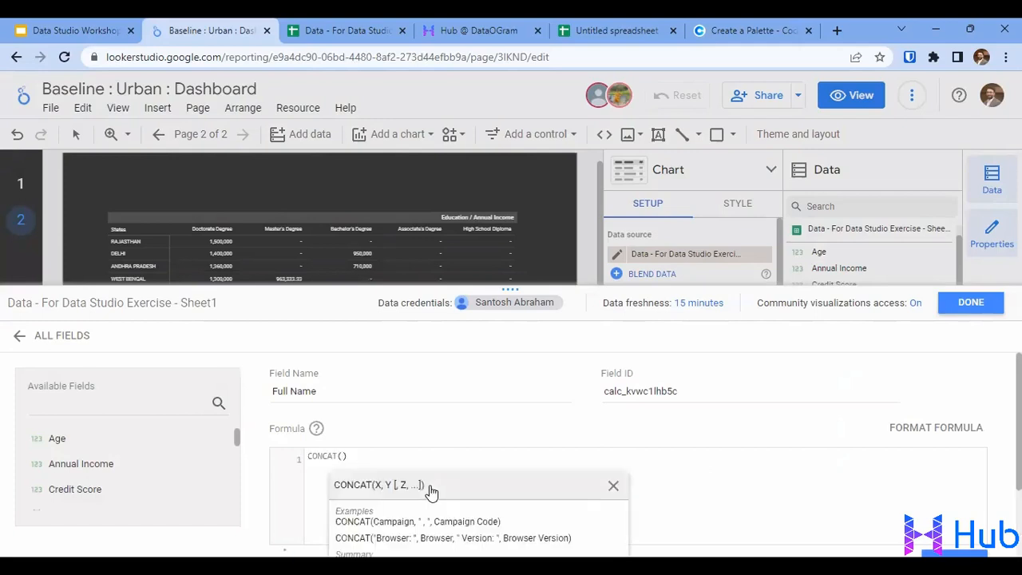
pyautogui.scroll(-5, 134, 478)
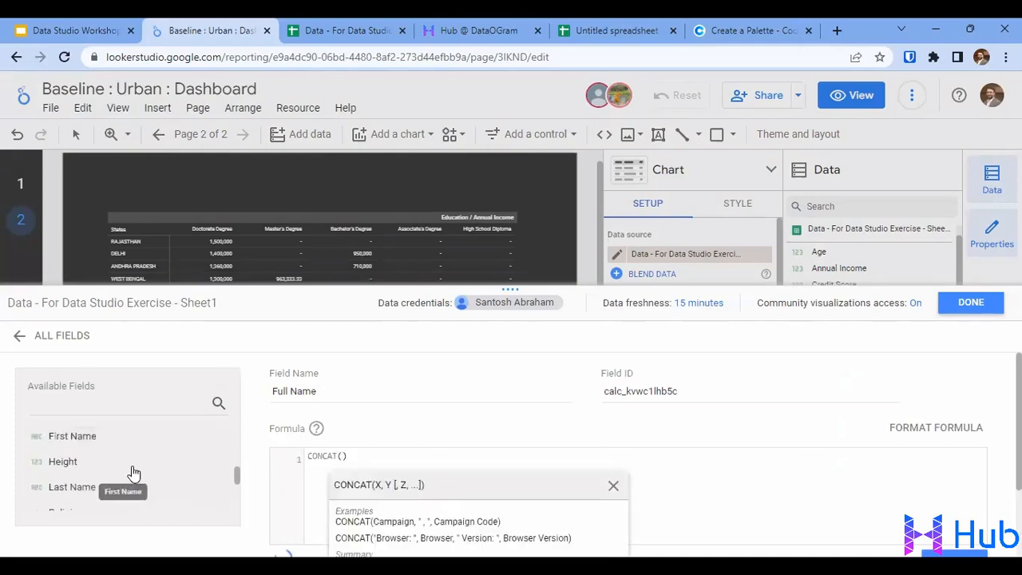
pyautogui.scroll(-2, 134, 473)
pyautogui.scroll(3, 127, 456)
pyautogui.click(110, 470)
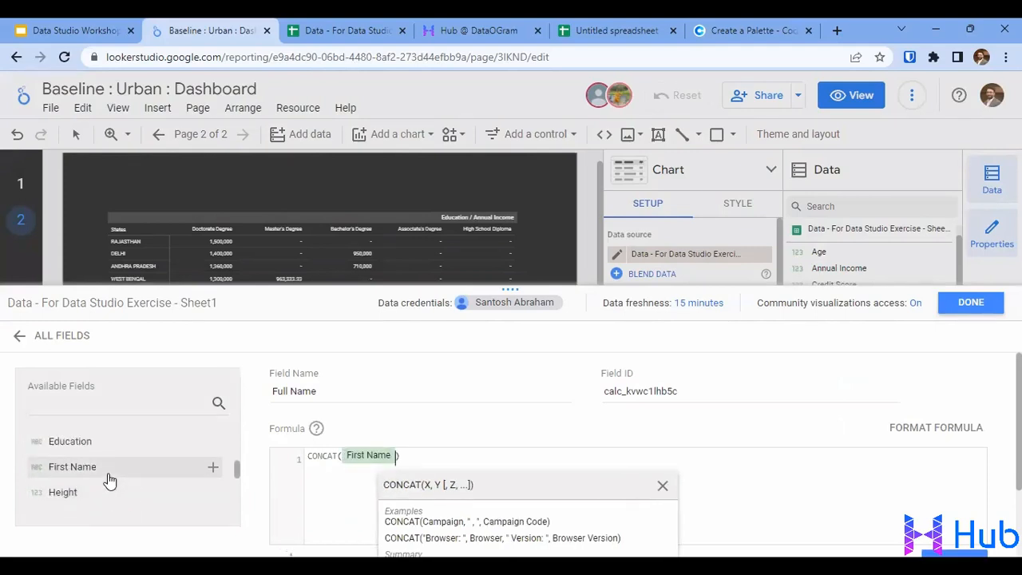
pyautogui.write('," "')
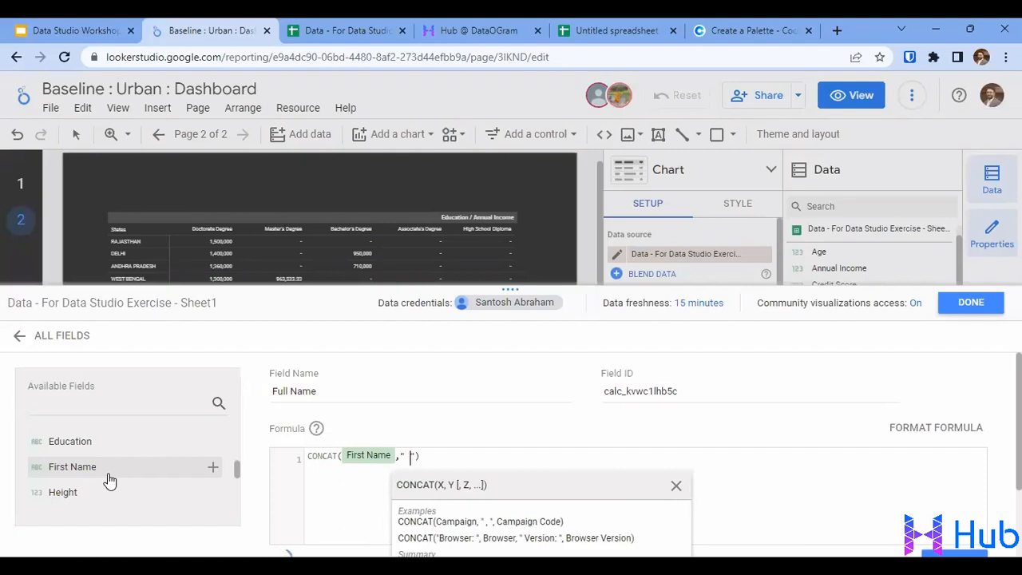
pyautogui.write(',')
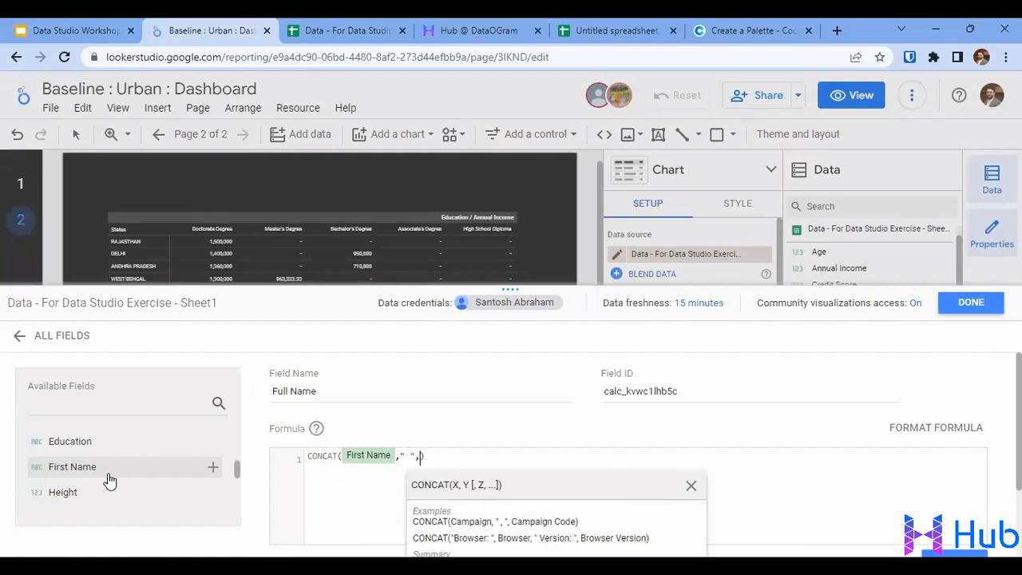
pyautogui.scroll(-3, 47, 479)
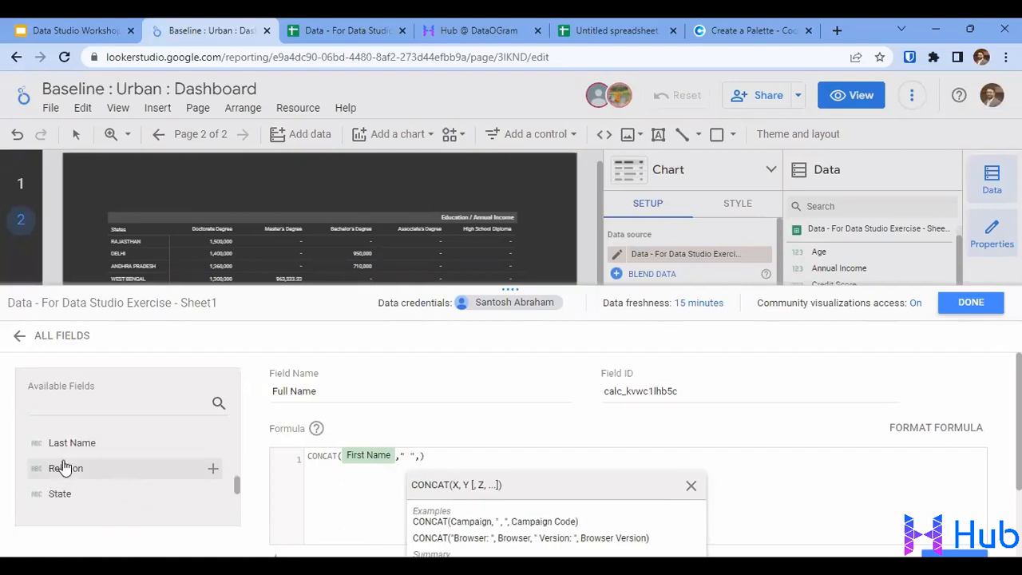
pyautogui.click(72, 443)
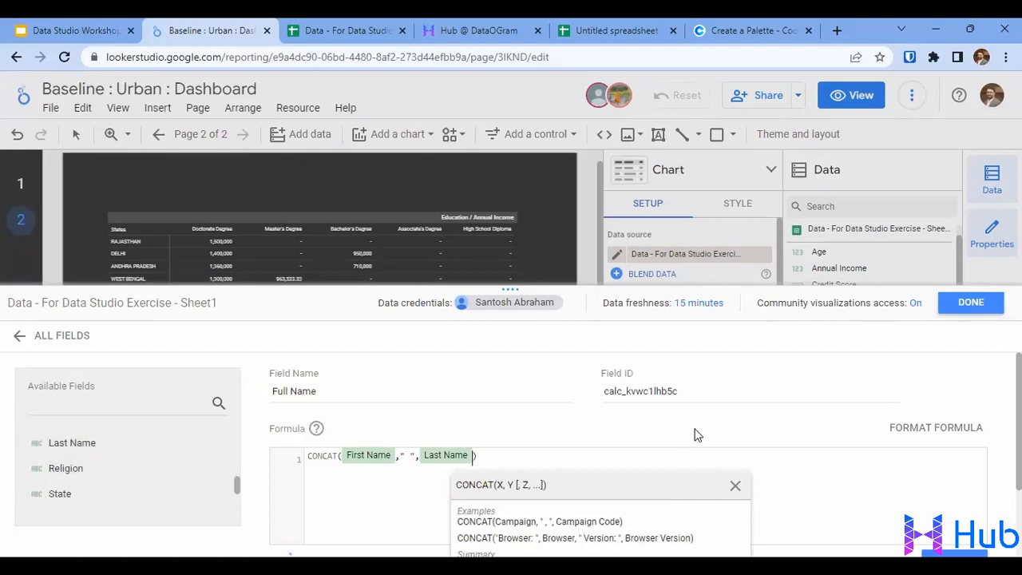
pyautogui.click(954, 552)
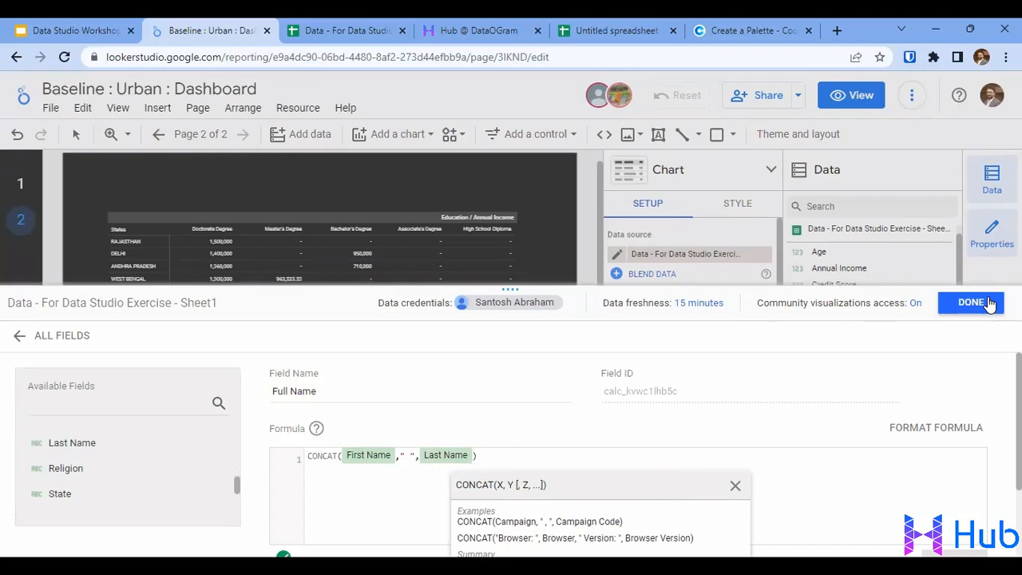
pyautogui.click(970, 303)
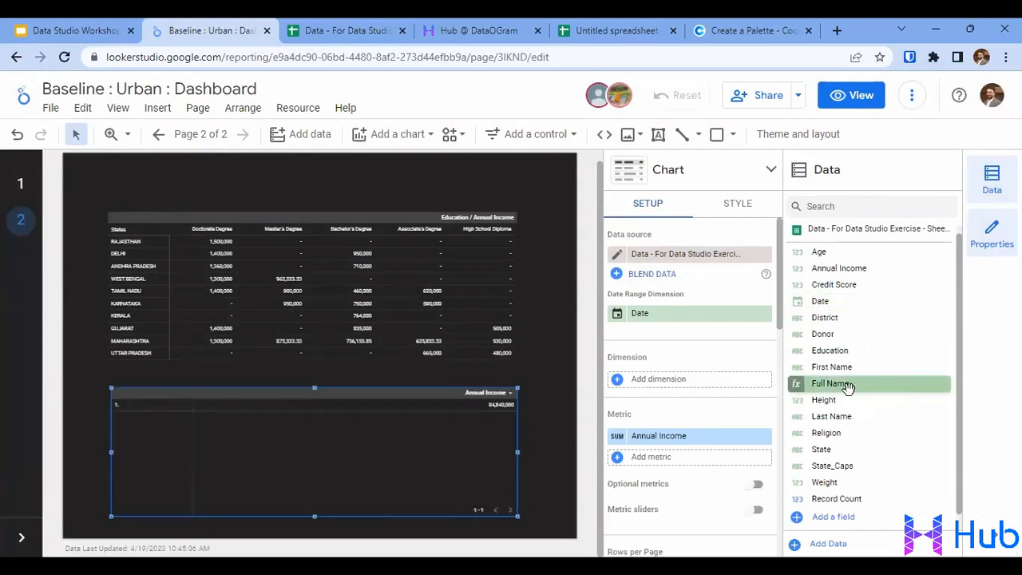
# Step: Add Full Name and State_Caps as dimensions of the new table
pyautogui.moveTo(850, 385); pyautogui.dragTo(677, 380)
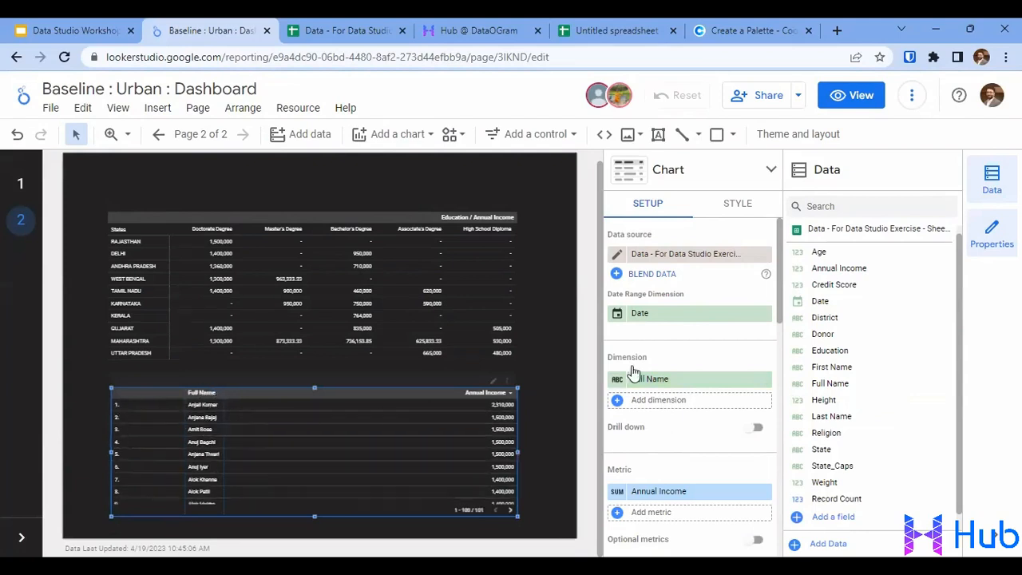
pyautogui.click(729, 410)
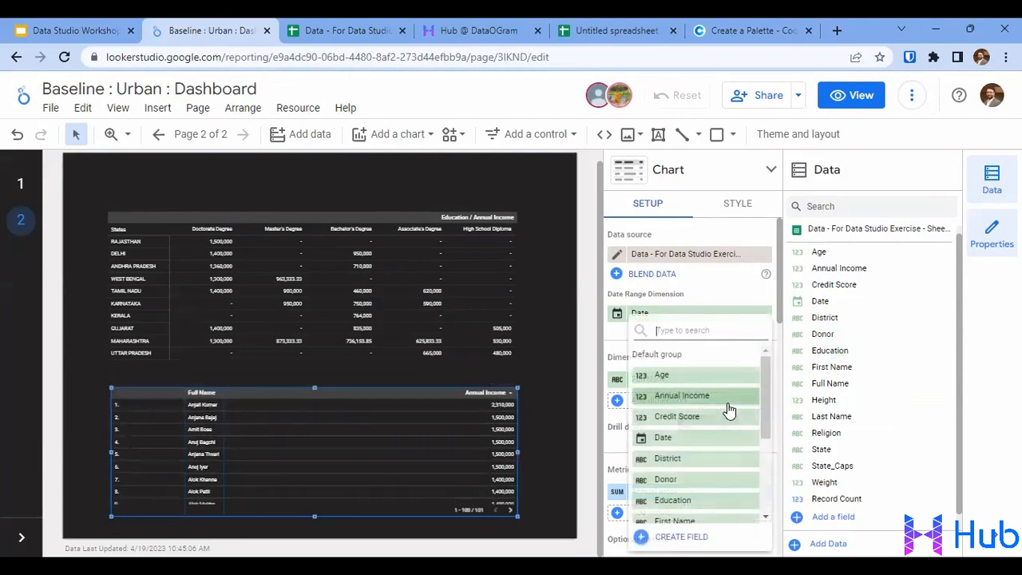
pyautogui.write('stat')
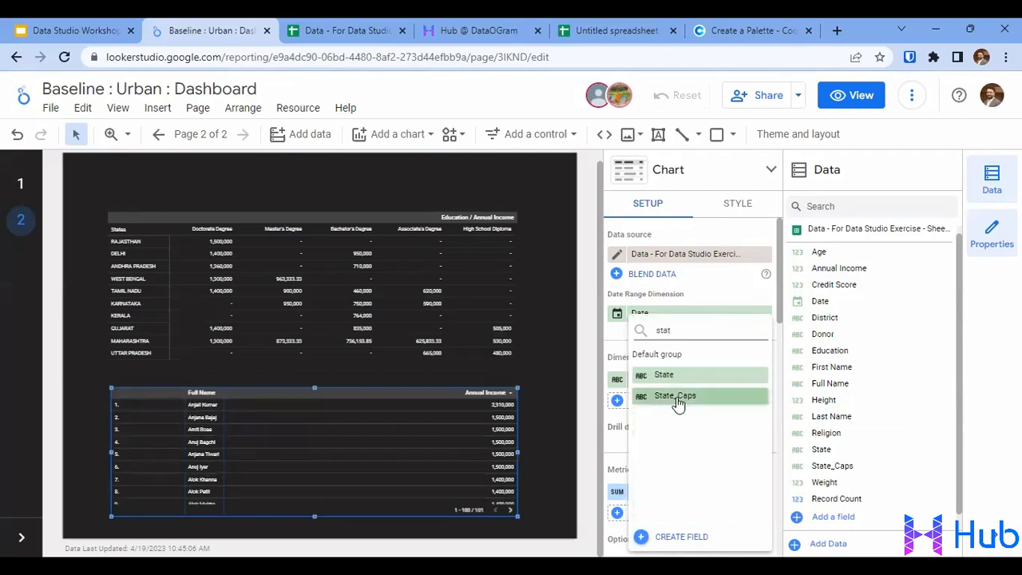
pyautogui.click(670, 395)
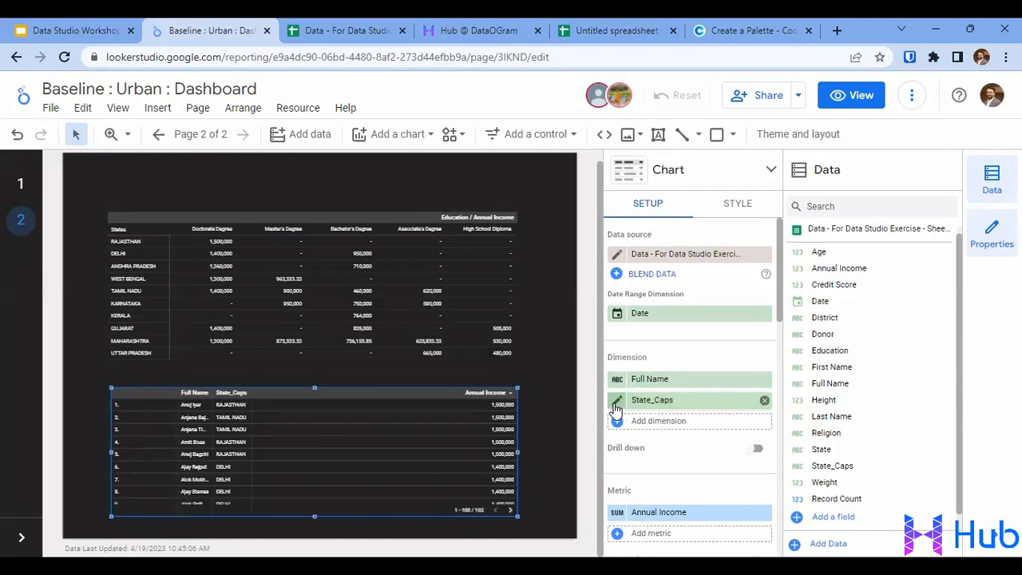
# Step: Rename the new table's State_Caps dimension as "State"
pyautogui.click(617, 400)
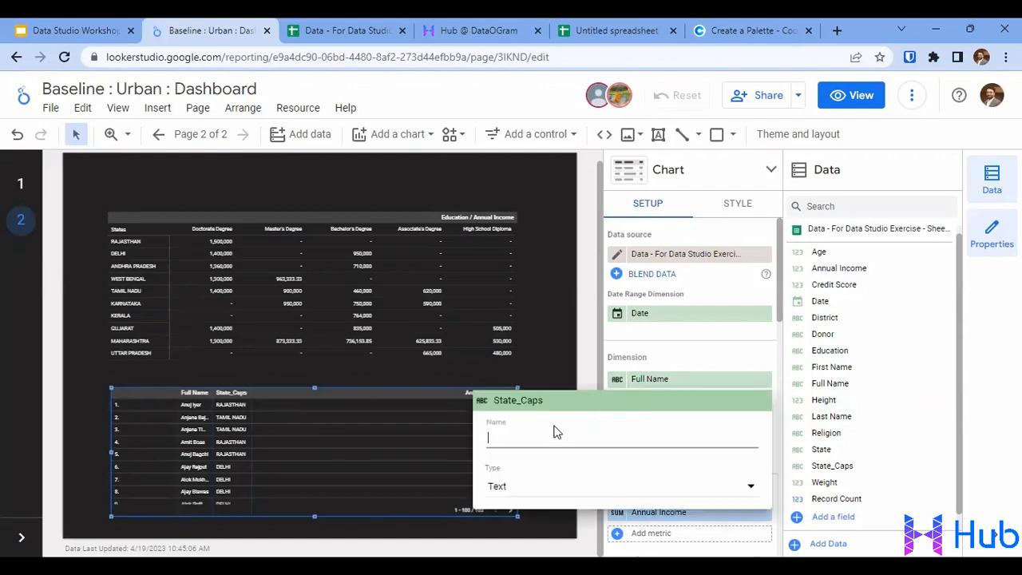
pyautogui.write('State')
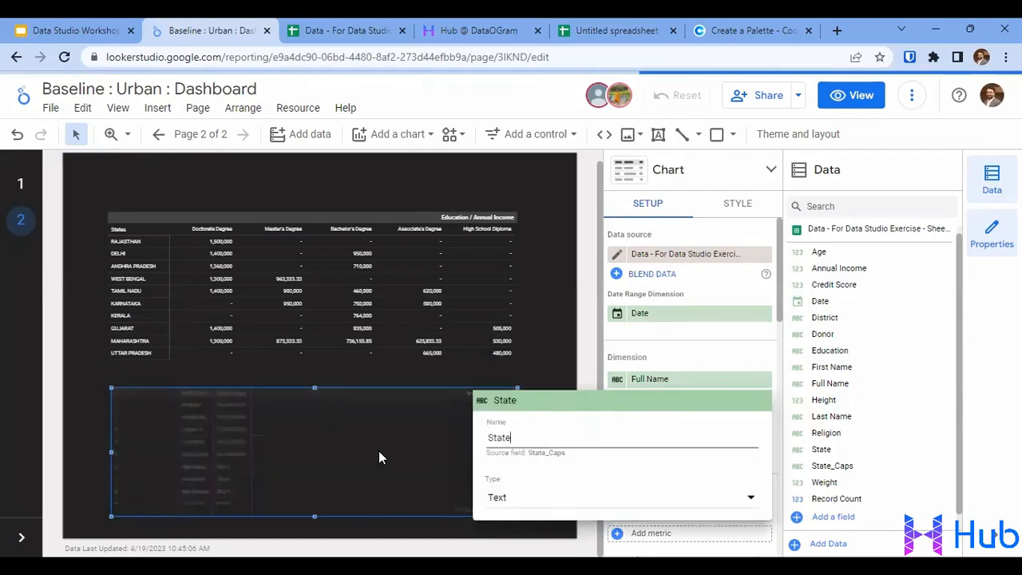
pyautogui.click(378, 450)
# Step: Add District, Annual Income and Credit Score as further dimensions of the lower table
pyautogui.click(688, 425)
pyautogui.click(699, 385)
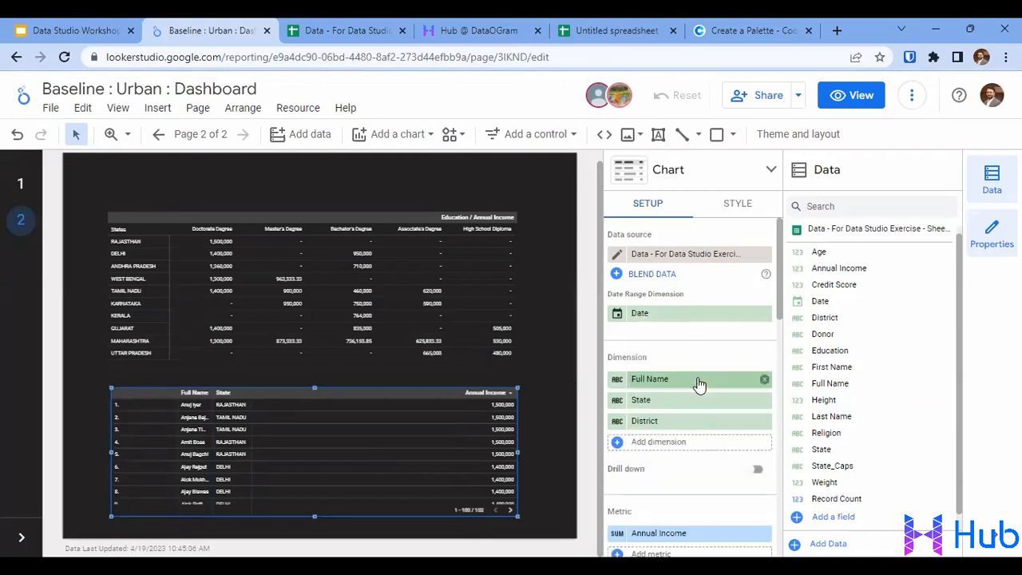
pyautogui.click(700, 443)
pyautogui.click(699, 445)
pyautogui.click(696, 466)
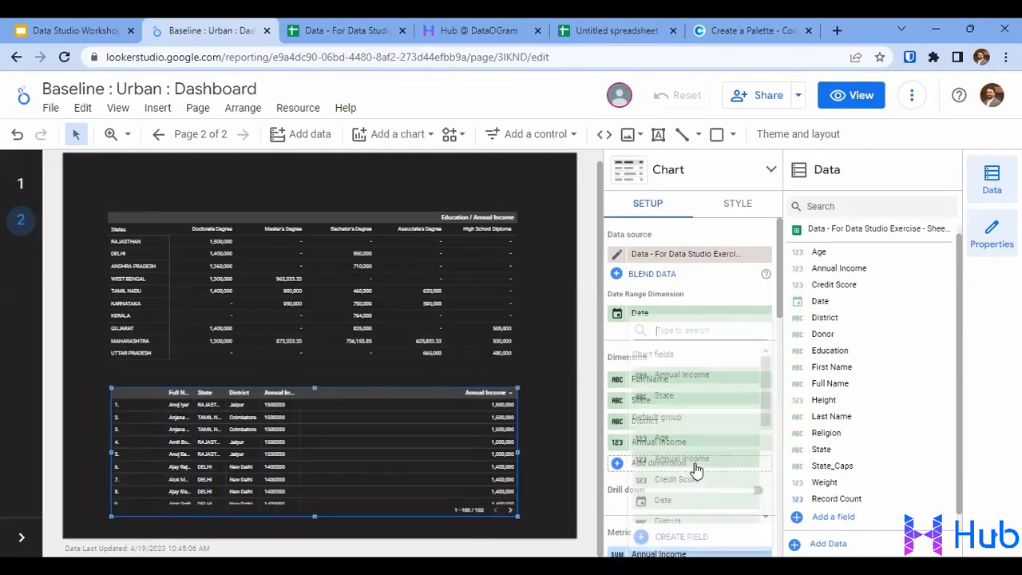
pyautogui.click(694, 478)
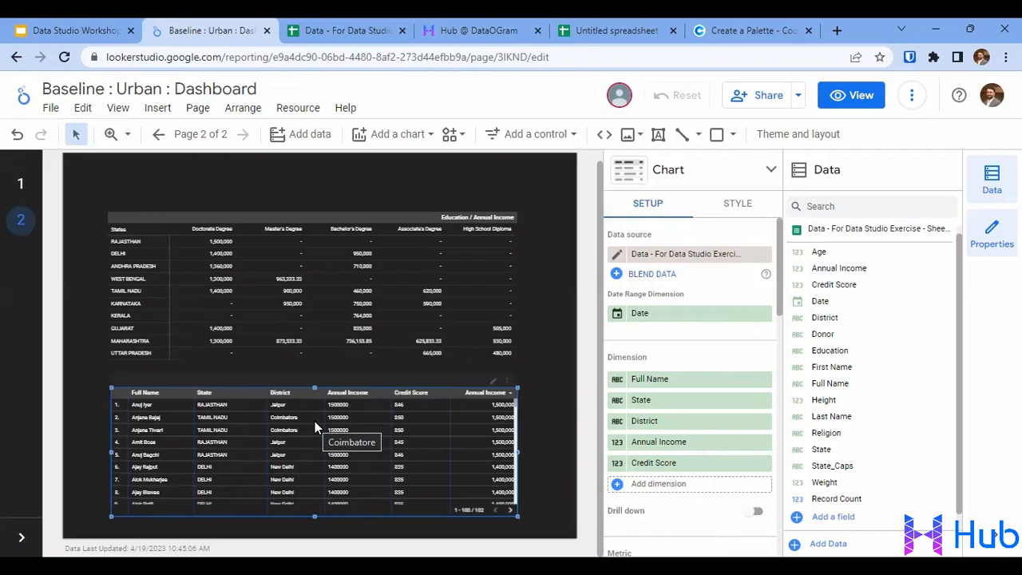
# Step: Preview the two tables on the Detailed Report page in view mode, and return to editing
pyautogui.scroll(1, 321, 421)
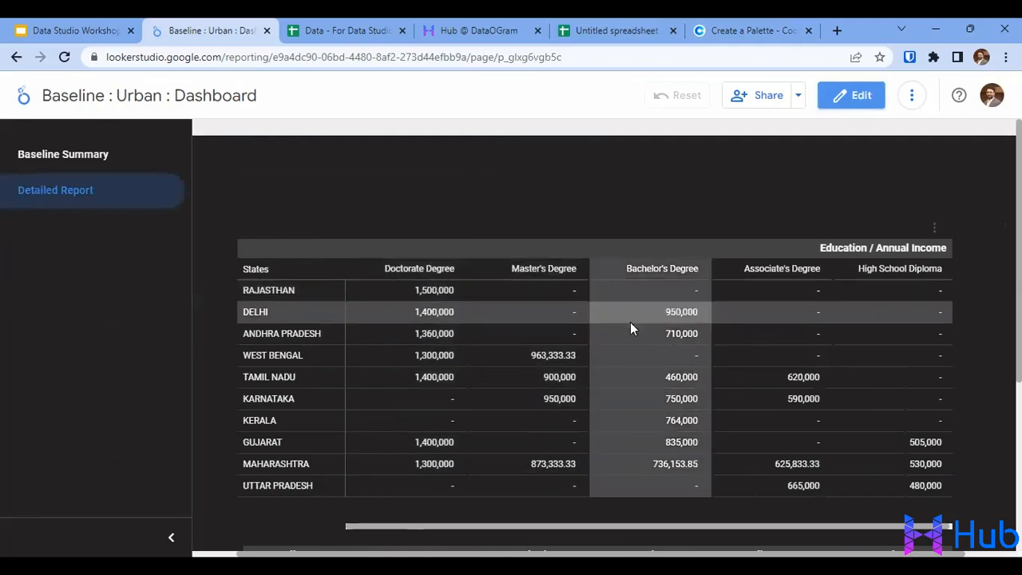
pyautogui.scroll(-3, 822, 343)
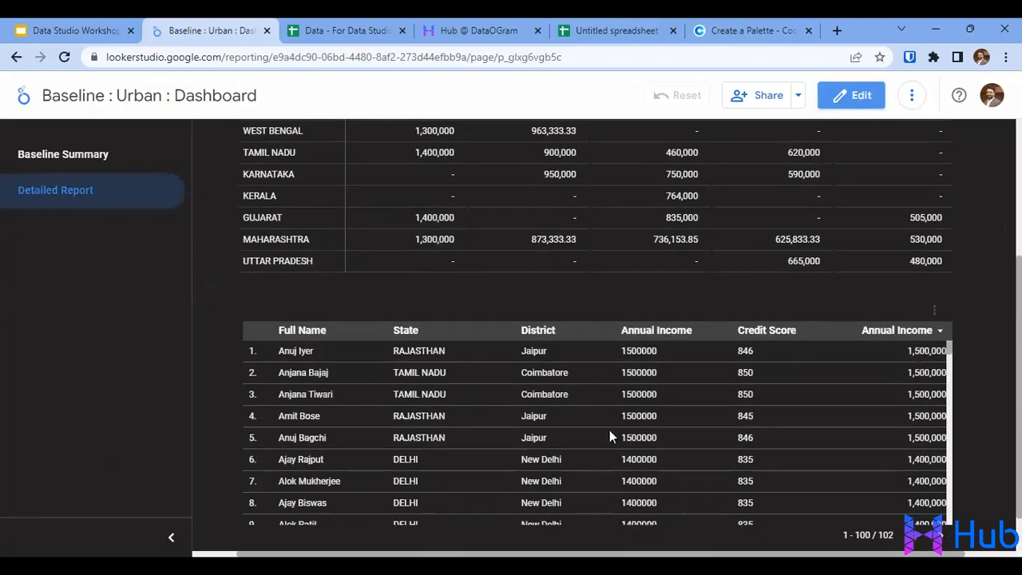
pyautogui.click(867, 102)
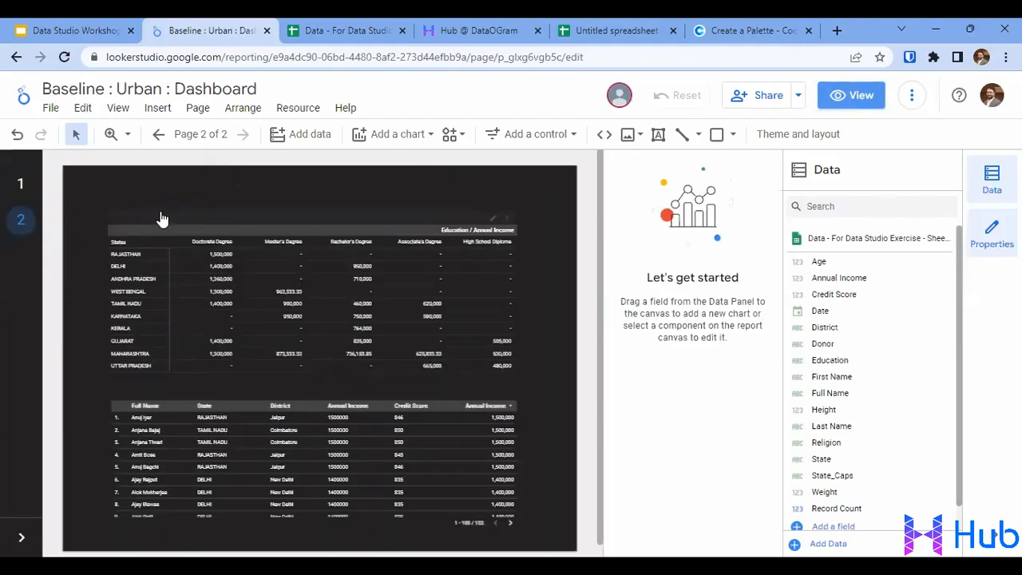
# Step: Add an Annual Income slider control above the pivot table, aligned with the tables' left edge
pyautogui.click(541, 137)
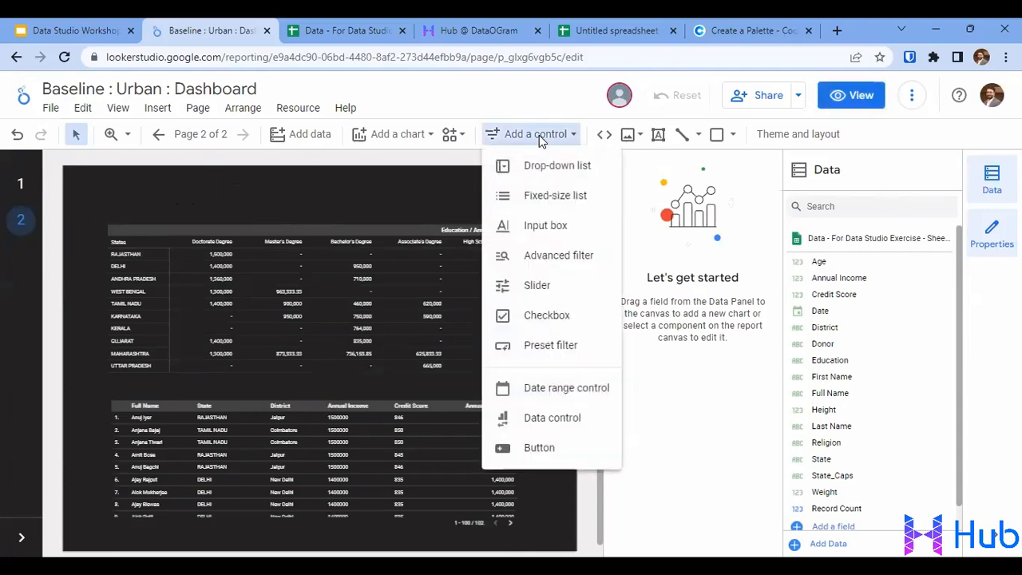
pyautogui.click(539, 285)
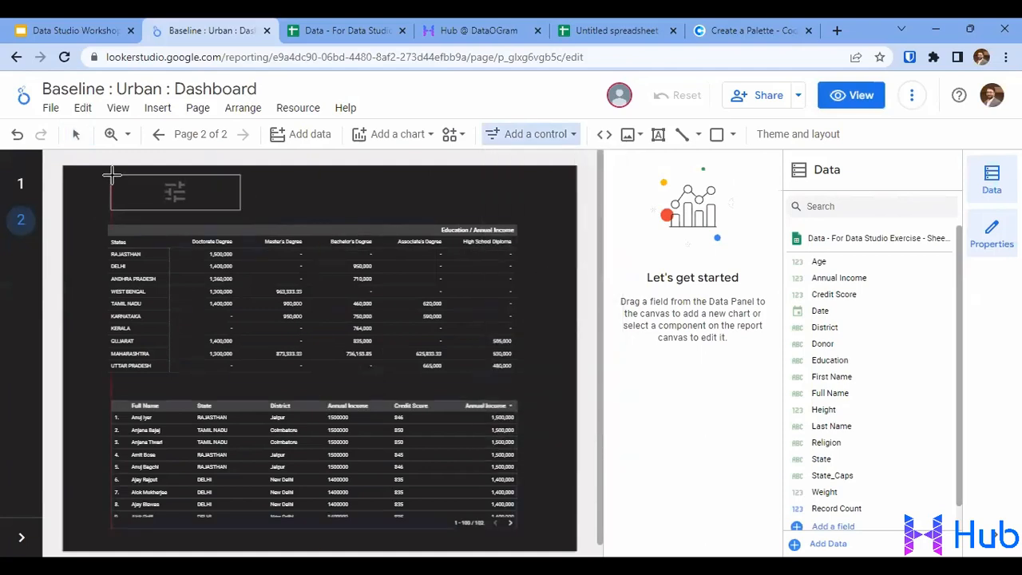
pyautogui.click(111, 174)
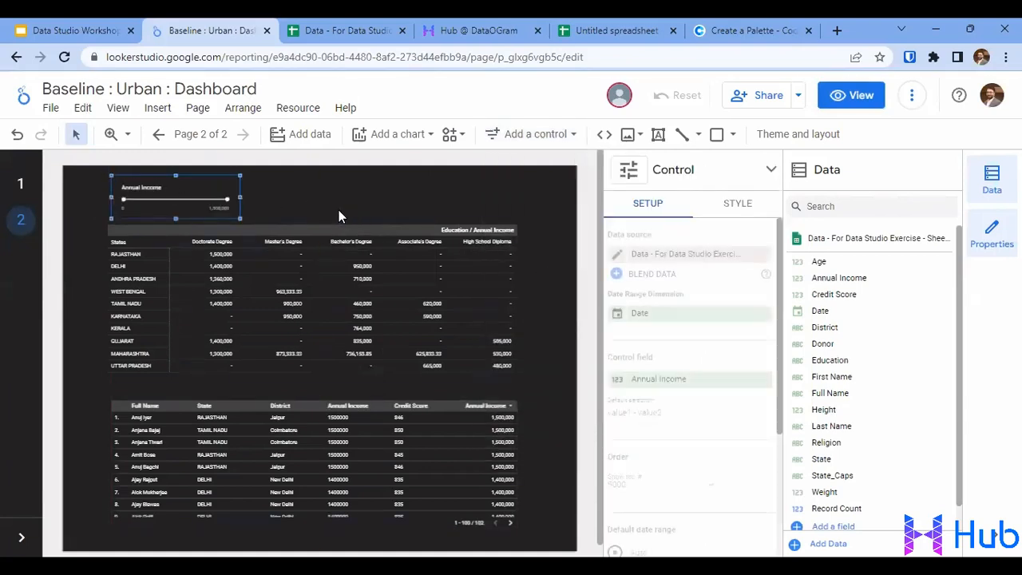
# Step: In view mode, filter the page to annual incomes from 1,040,000 and examine the respondents in the detail table
pyautogui.click(835, 97)
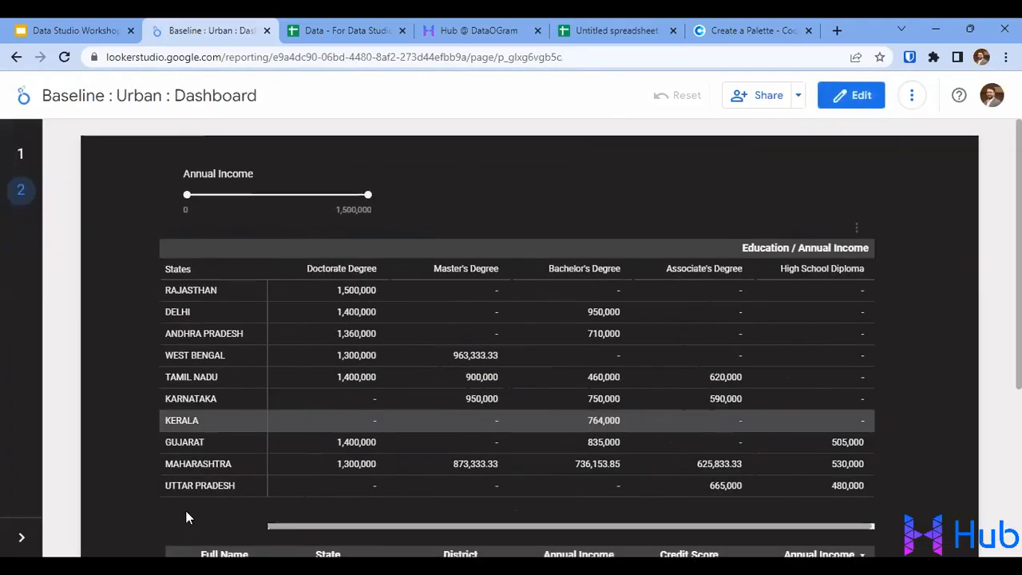
pyautogui.moveTo(183, 196); pyautogui.dragTo(311, 194)
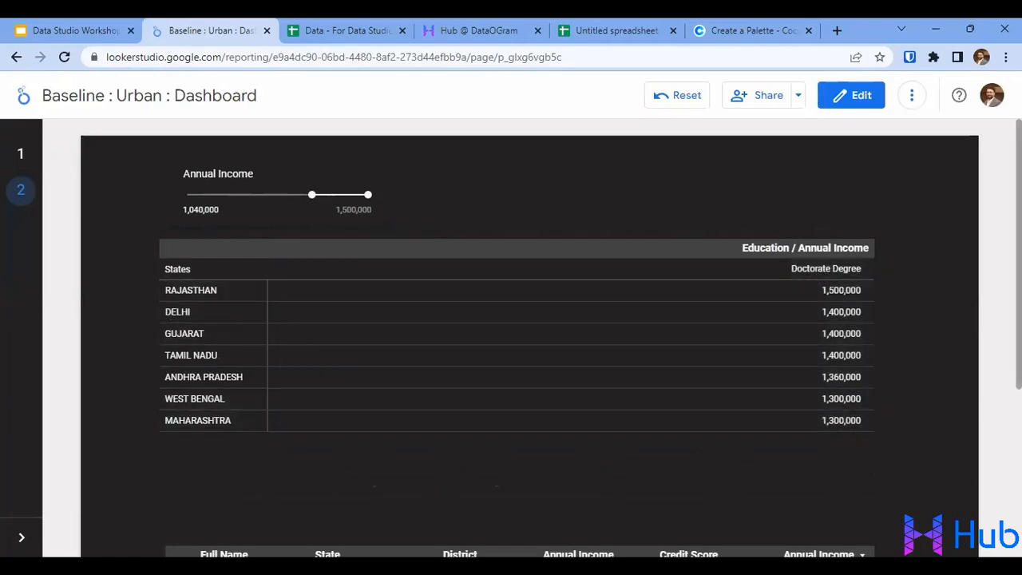
pyautogui.scroll(-2, 511, 336)
pyautogui.scroll(-1, 511, 324)
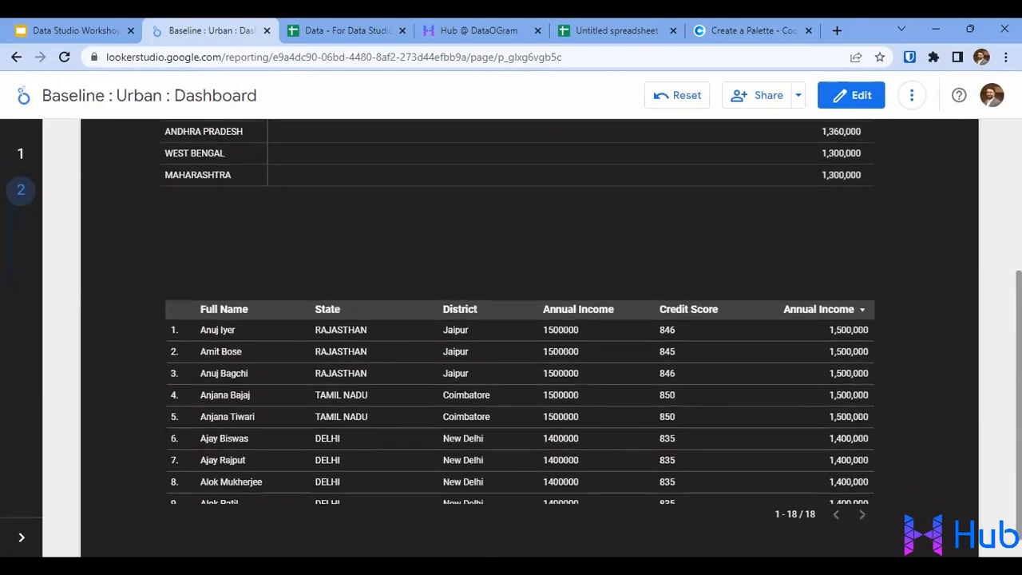
pyautogui.scroll(-2, 521, 373)
pyautogui.scroll(-1, 512, 375)
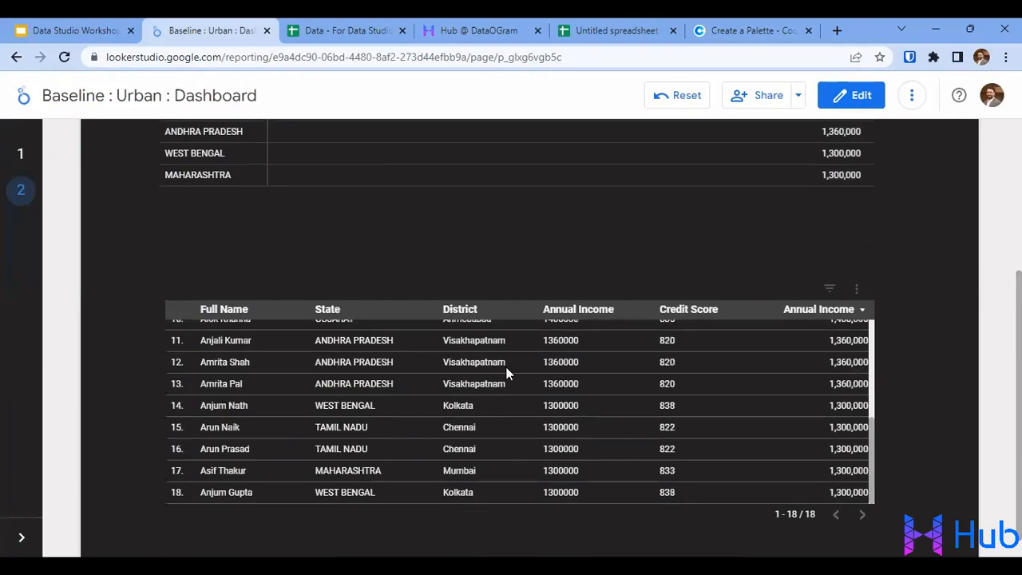
pyautogui.scroll(6, 580, 459)
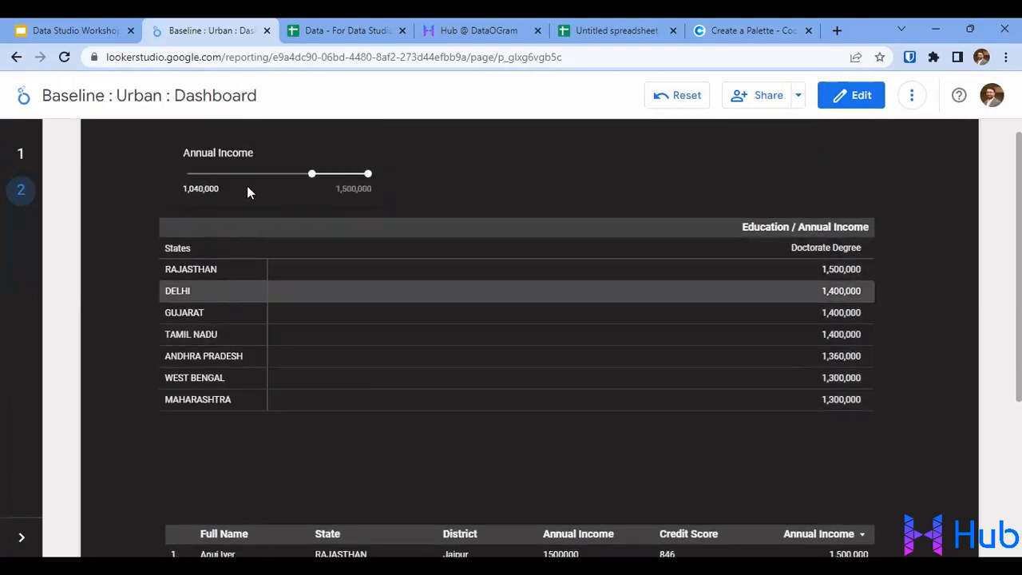
# Step: Set the Annual Income slider's minimum to 1,000,000, and return to editing the report
pyautogui.click(193, 189)
pyautogui.write('1,000,000')
pyautogui.press('Return')
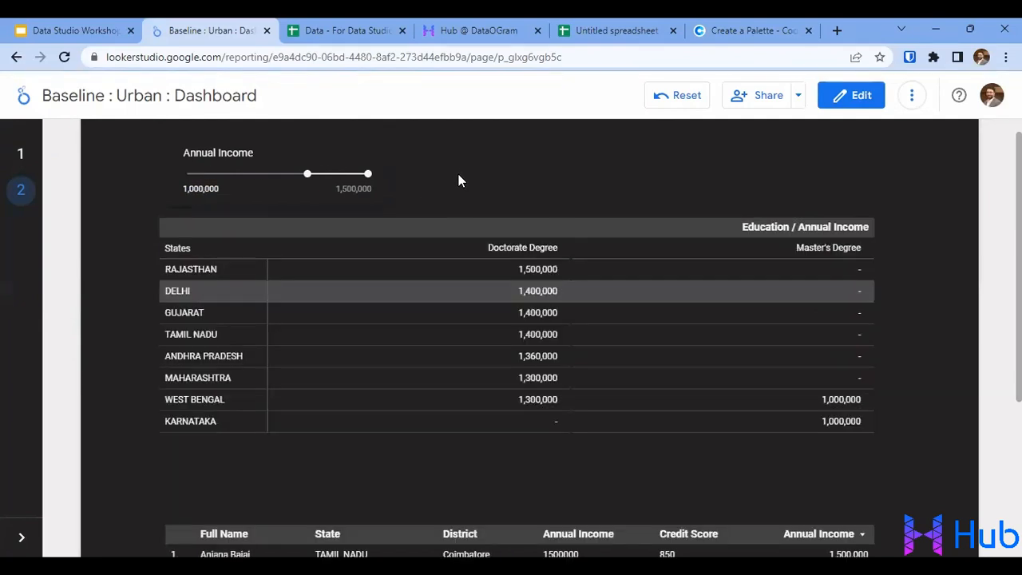
pyautogui.click(873, 93)
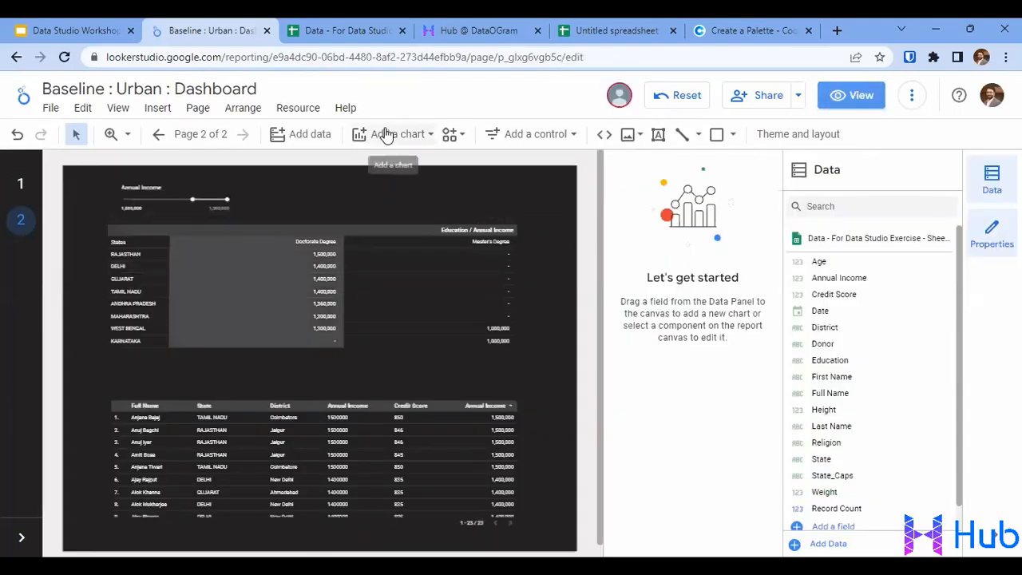
# Step: Add a date range control above the pivot table, beside the Annual Income slider
pyautogui.click(497, 134)
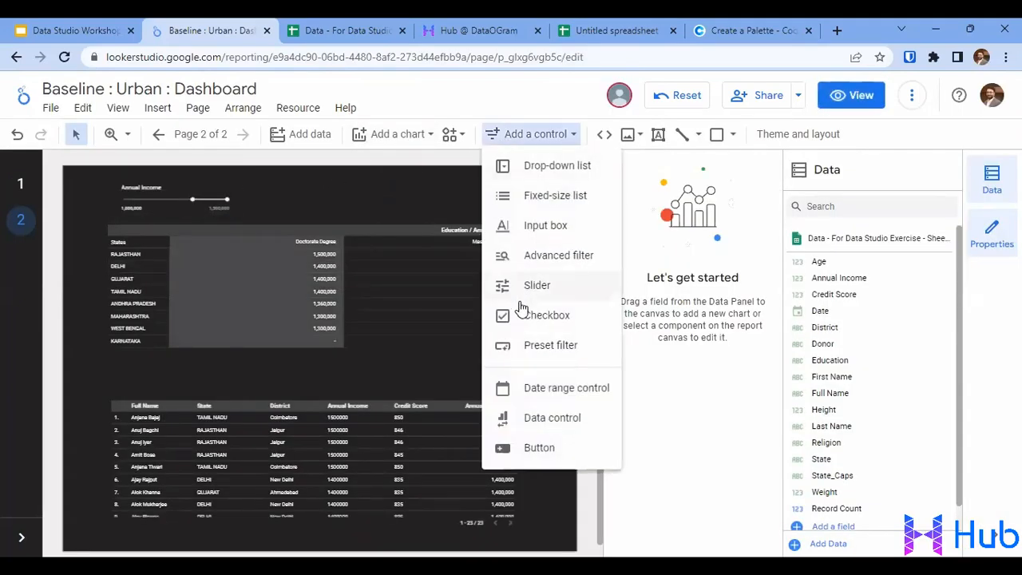
pyautogui.click(540, 389)
pyautogui.click(259, 186)
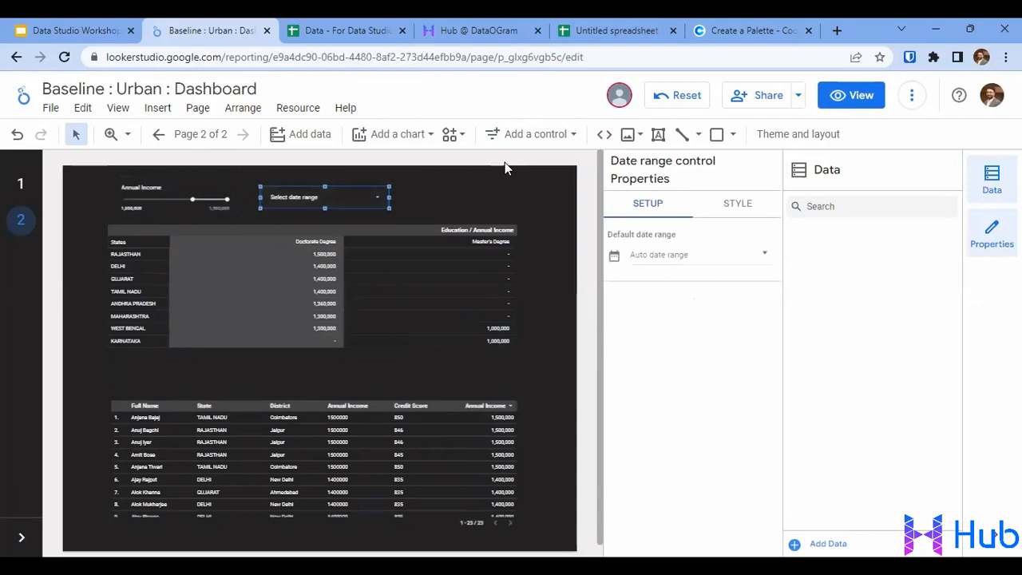
# Step: Add a drop-down list control beside the date range control and narrow it to the pivot table's right edge
pyautogui.click(525, 137)
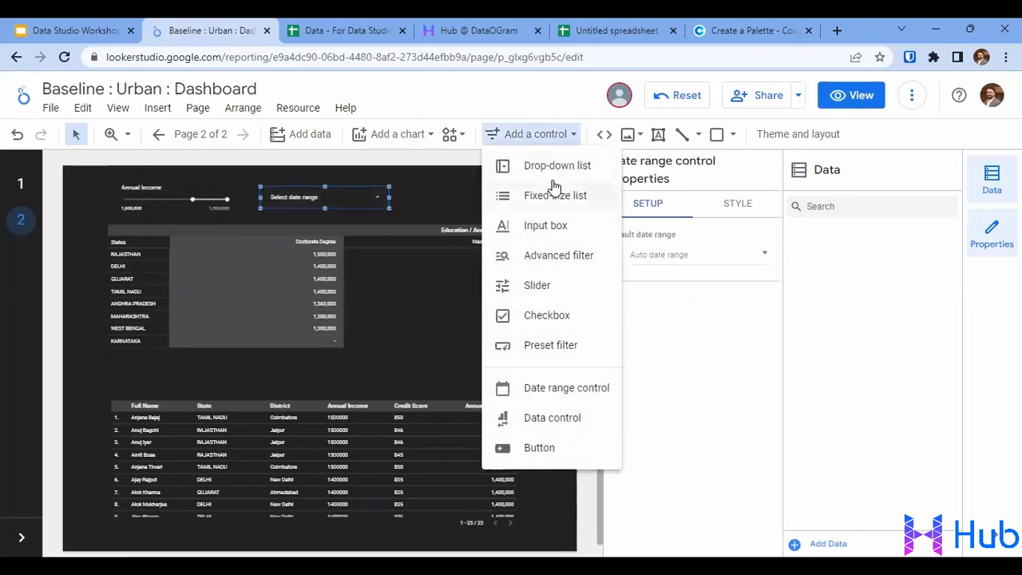
pyautogui.click(533, 169)
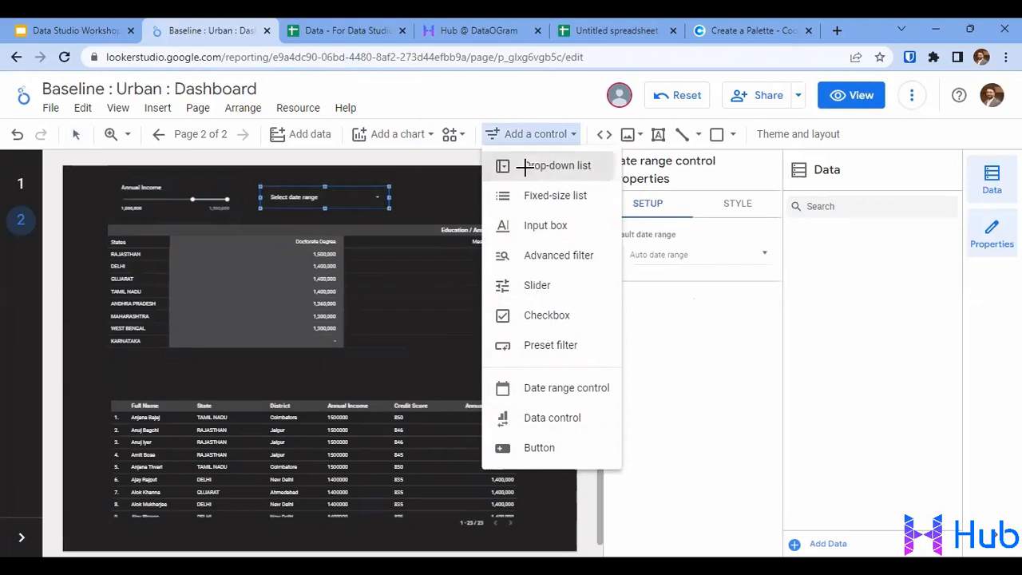
pyautogui.click(403, 192)
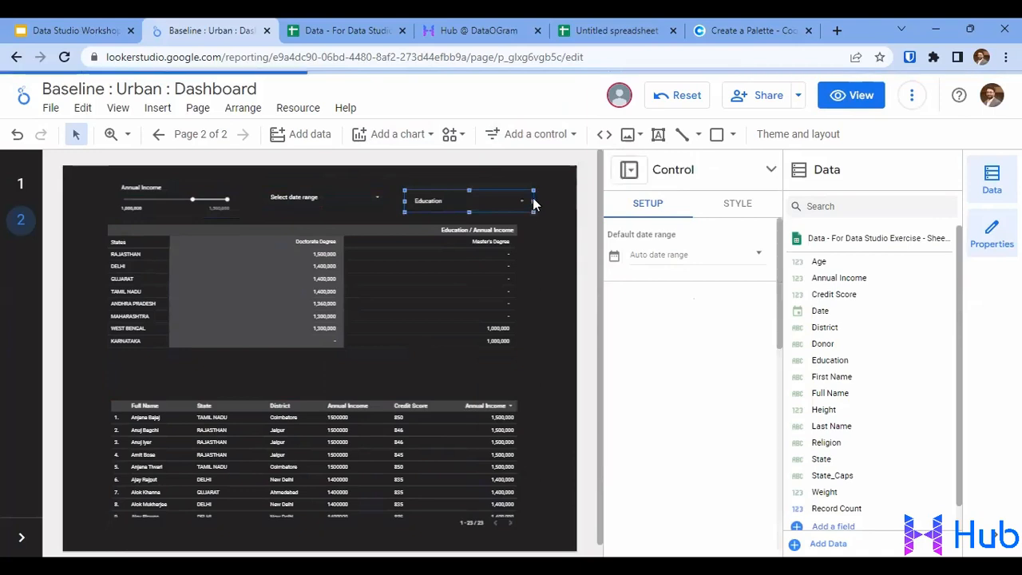
pyautogui.moveTo(532, 201); pyautogui.dragTo(515, 202)
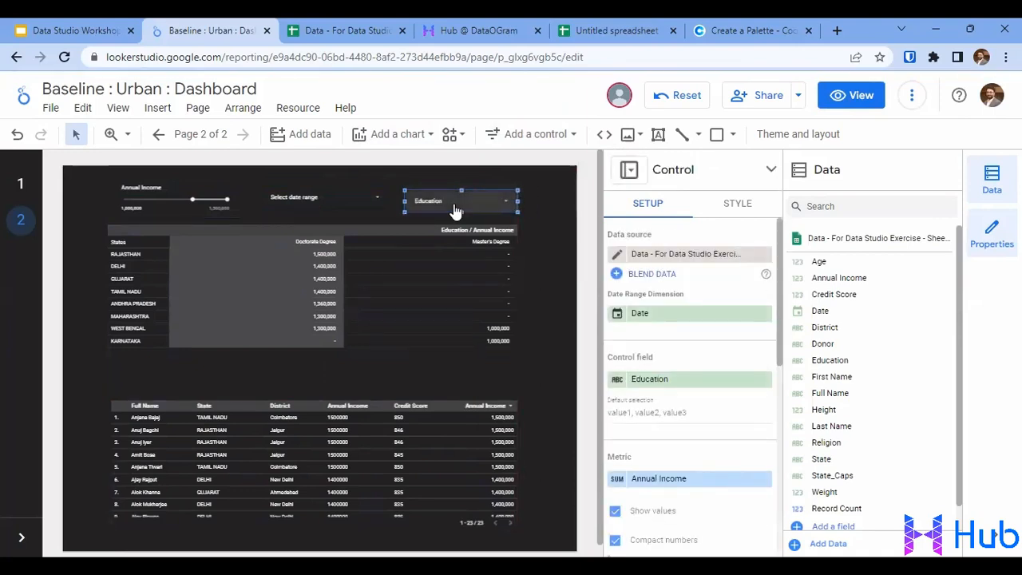
# Step: Set the drop-down list's control field to State_Caps and rename that field "State"
pyautogui.click(647, 385)
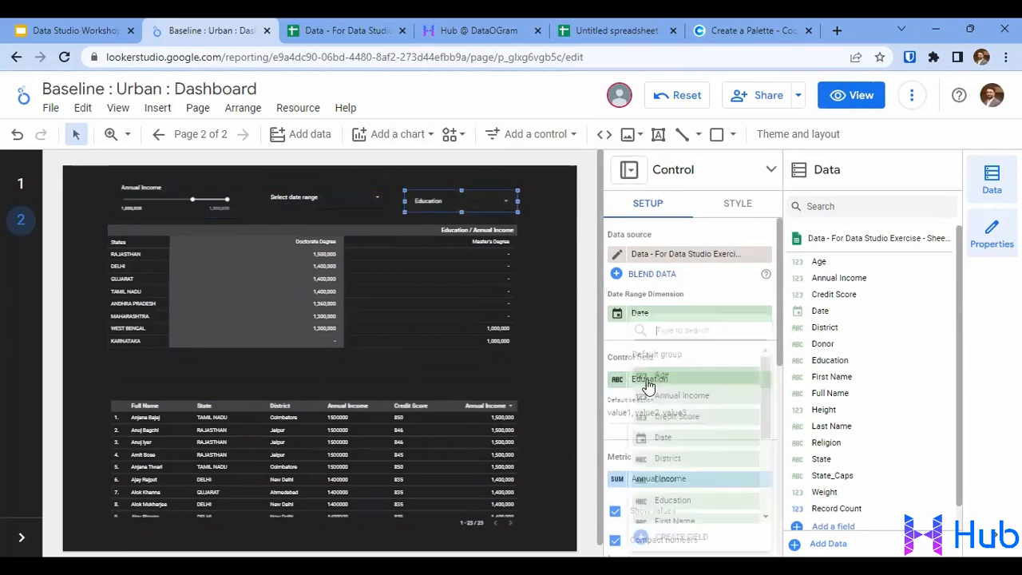
pyautogui.scroll(-4, 684, 479)
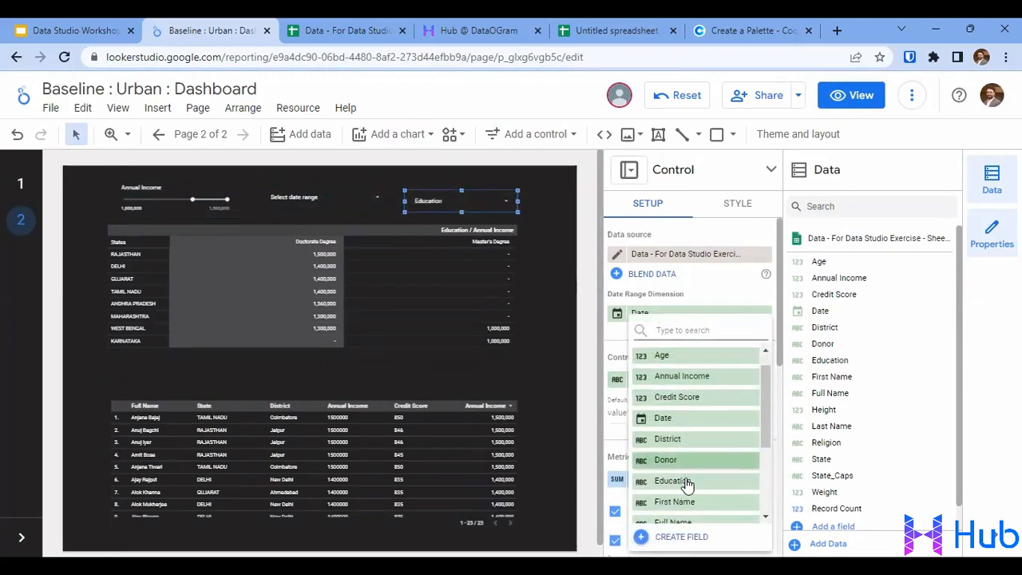
pyautogui.click(684, 485)
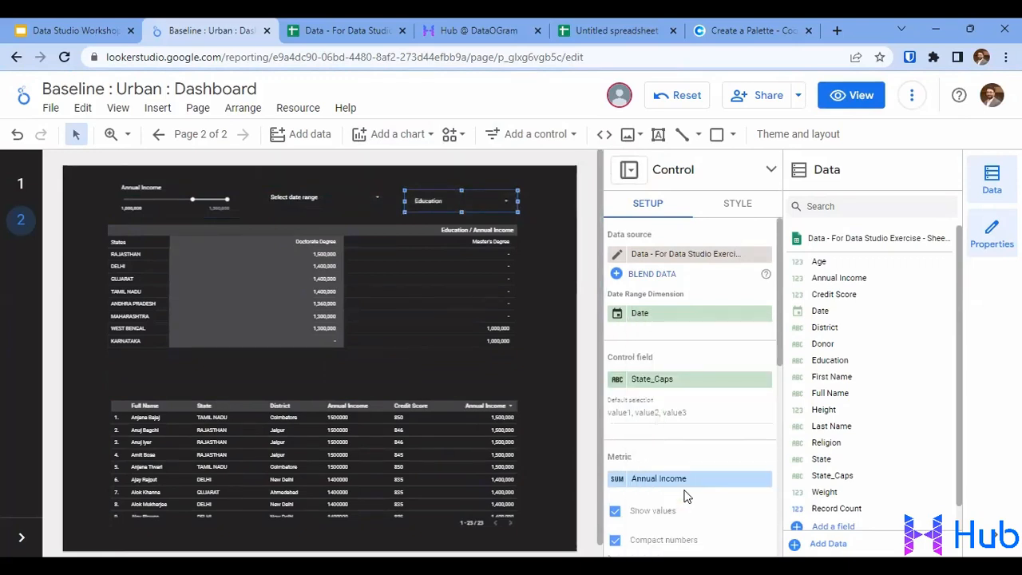
pyautogui.click(617, 384)
pyautogui.write('S')
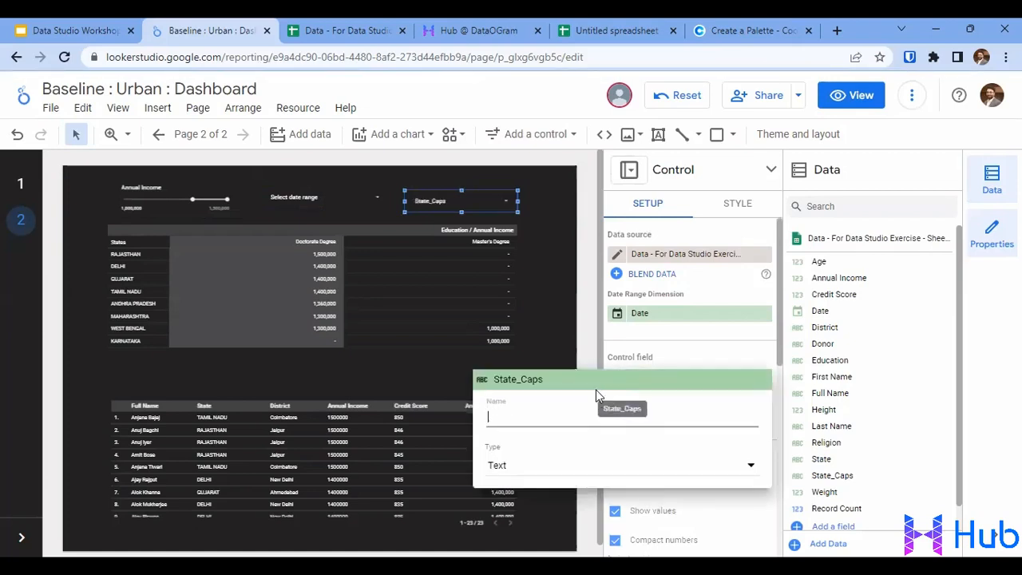
pyautogui.write('tate')
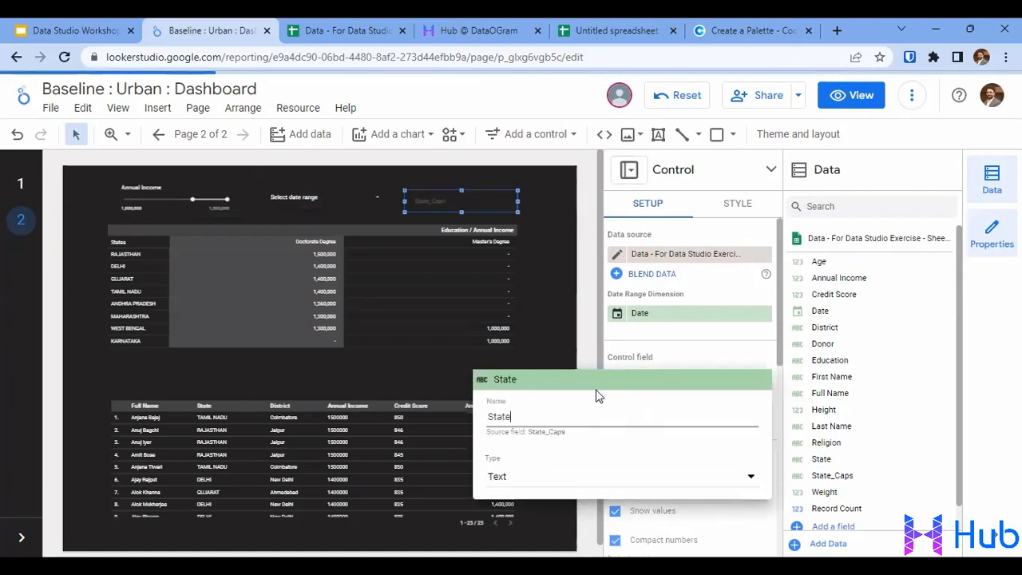
pyautogui.click(546, 240)
# Step: Open the page in view mode with the page navigation collapsed, and reset its filters
pyautogui.click(857, 108)
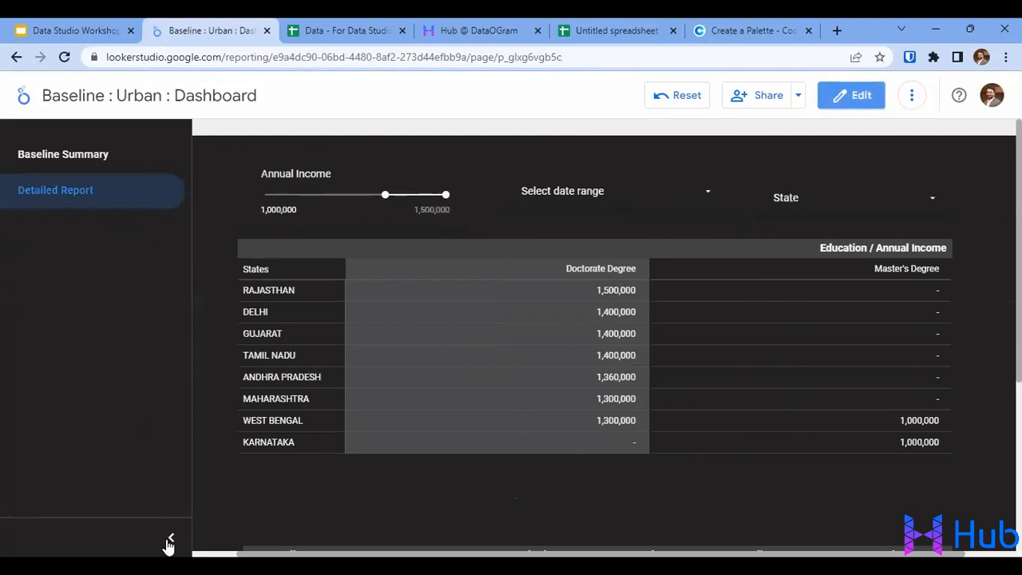
pyautogui.click(170, 541)
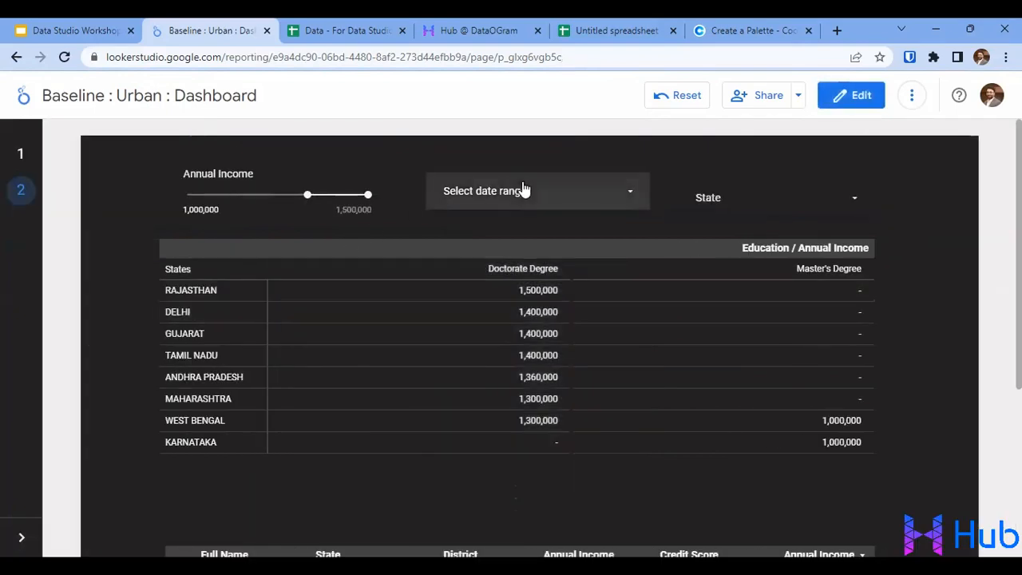
pyautogui.click(682, 95)
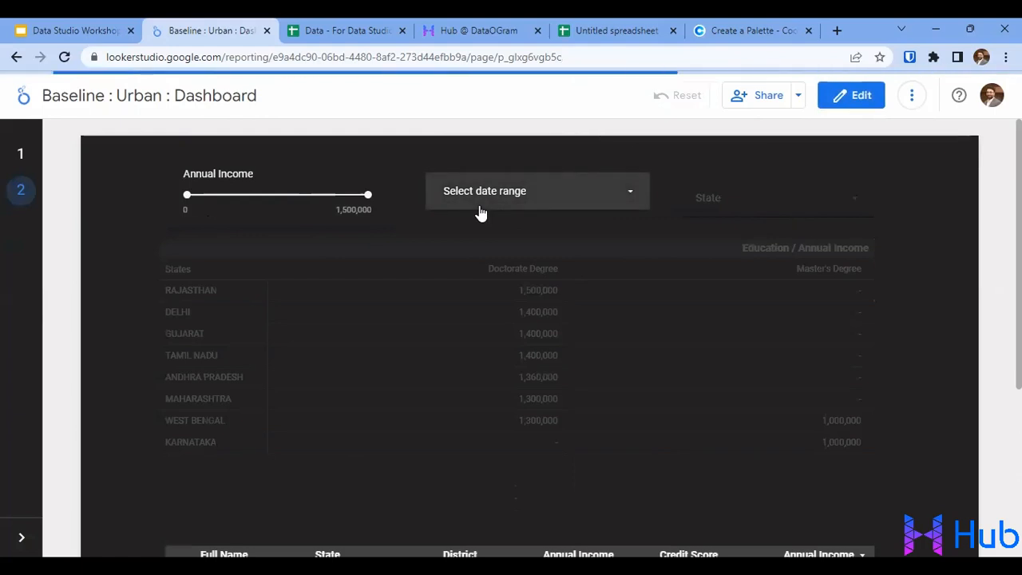
# Step: Use the State drop-down control to filter the page to only MAHARASHTRA
pyautogui.click(759, 205)
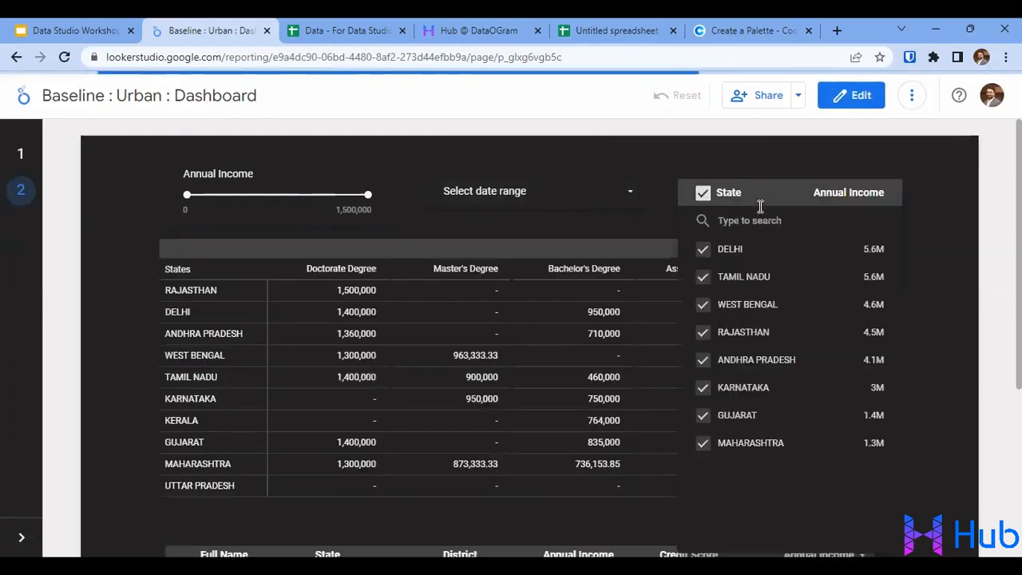
pyautogui.click(726, 249)
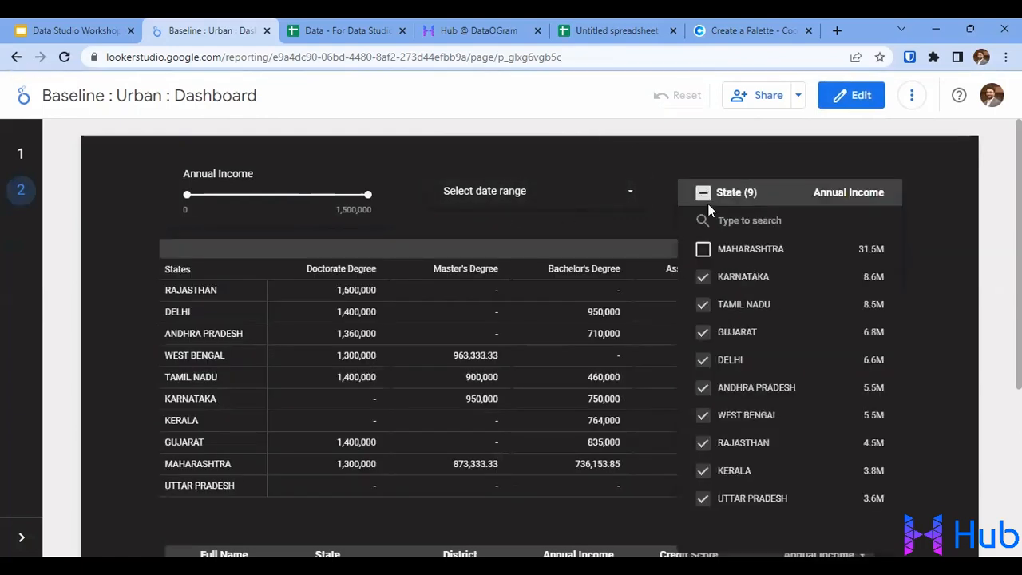
pyautogui.click(702, 193)
pyautogui.click(704, 249)
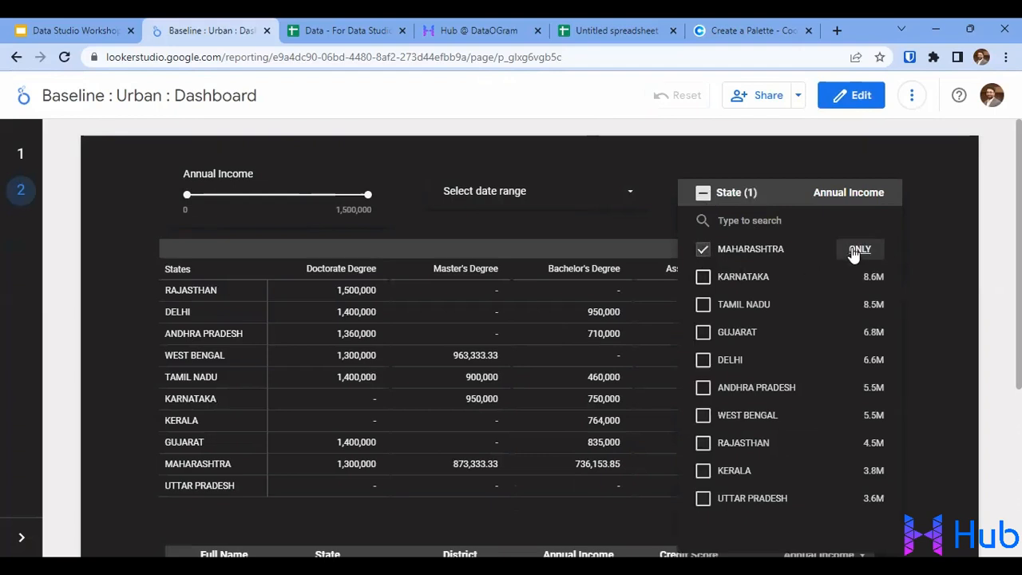
pyautogui.click(858, 250)
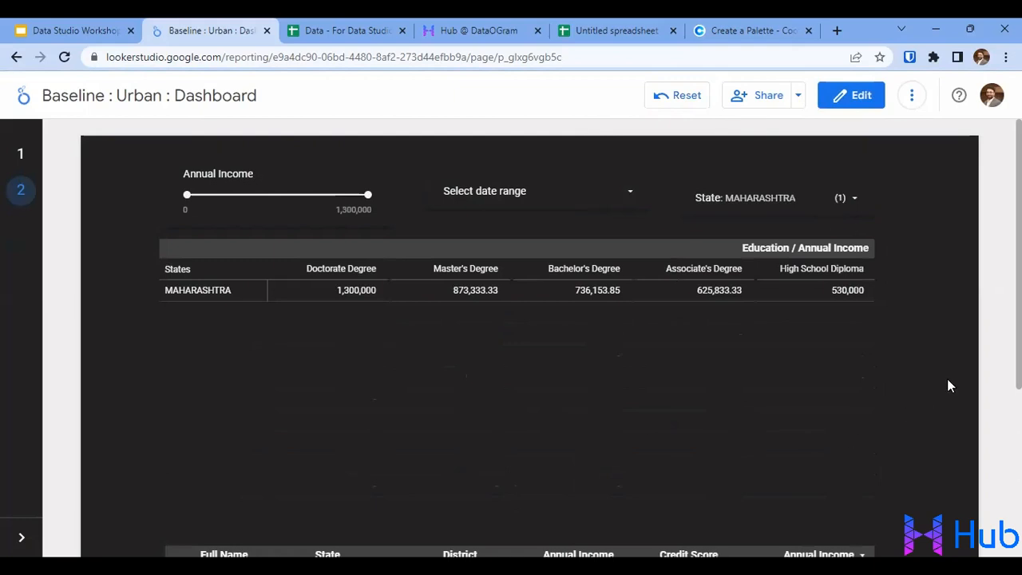
# Step: Examine the detail table under the MAHARASHTRA filter, reset the page's filters, and view the unfiltered tables
pyautogui.scroll(-3, 1018, 319)
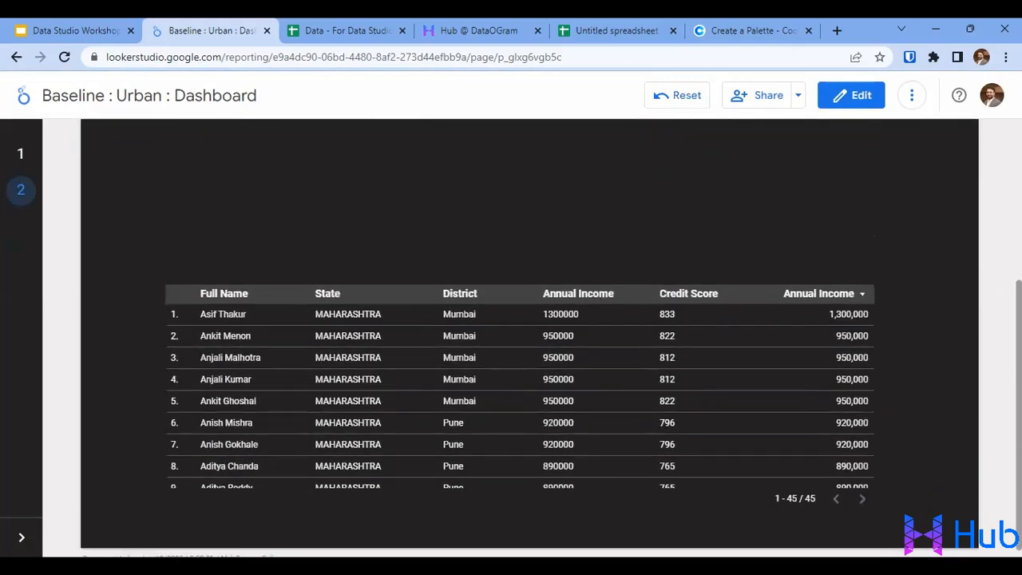
pyautogui.scroll(5, 511, 336)
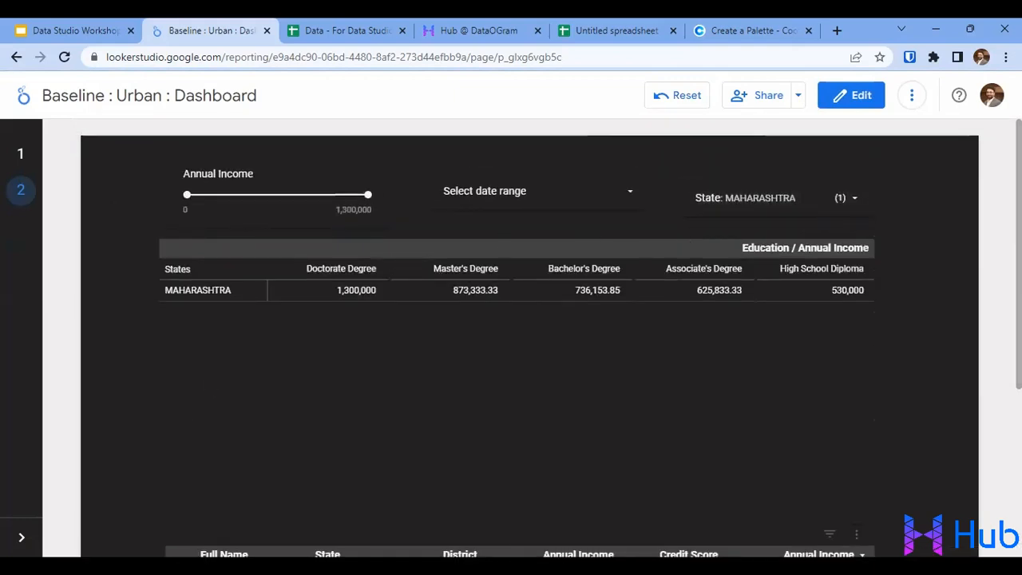
pyautogui.click(676, 100)
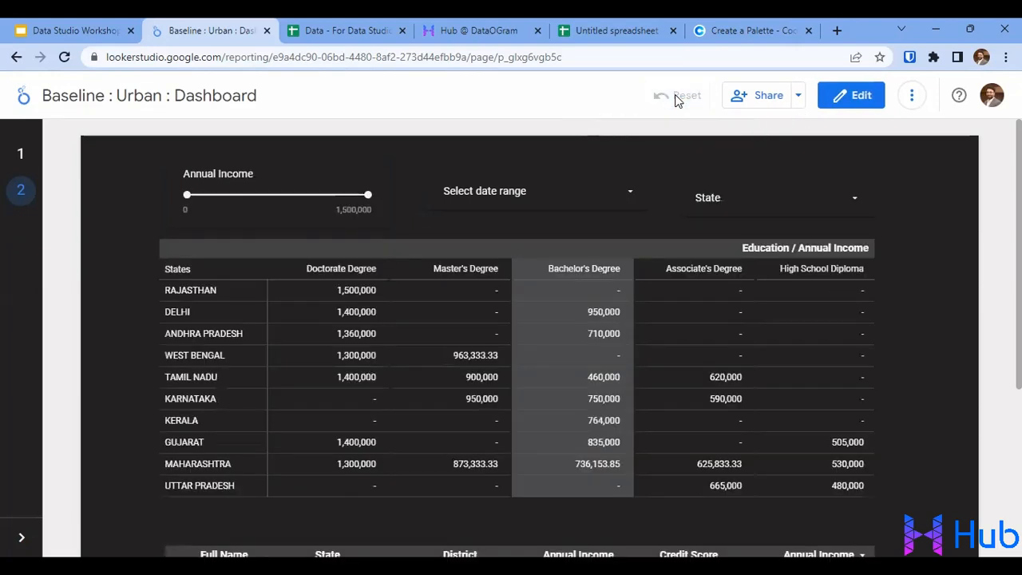
pyautogui.scroll(-3, 928, 206)
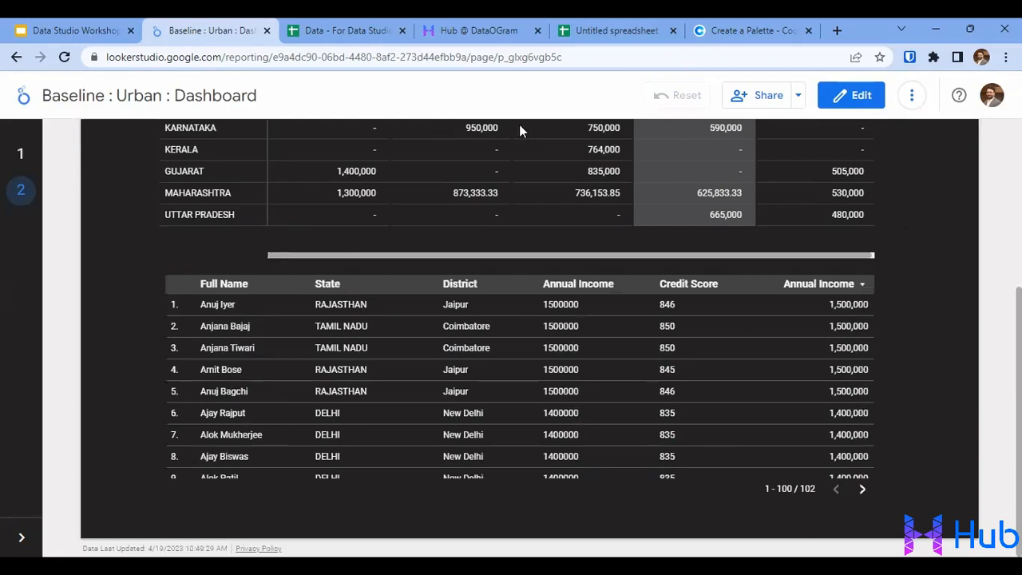
# Step: Return the report to edit mode and open the style settings of the respondent detail table
pyautogui.click(840, 106)
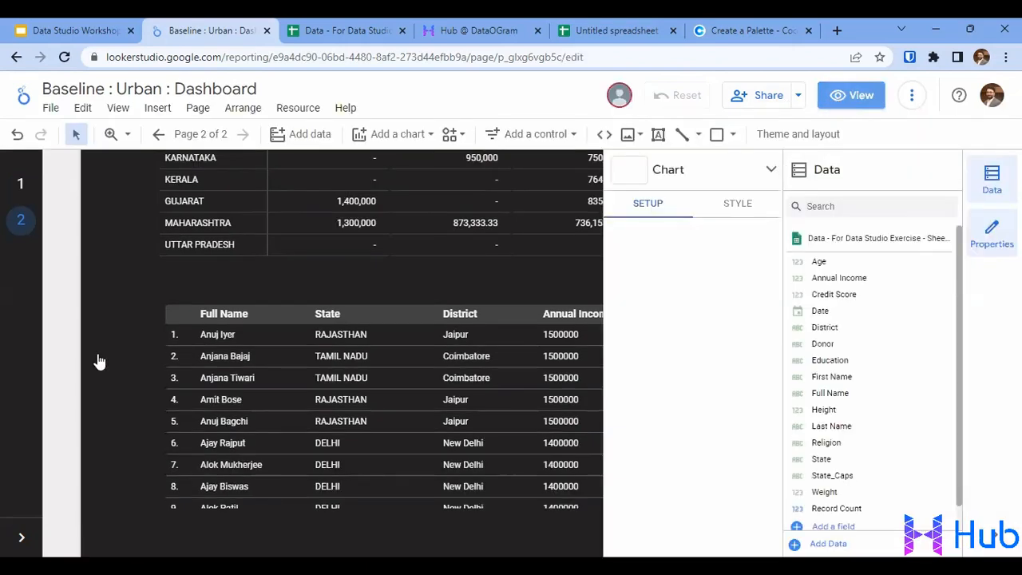
pyautogui.click(254, 447)
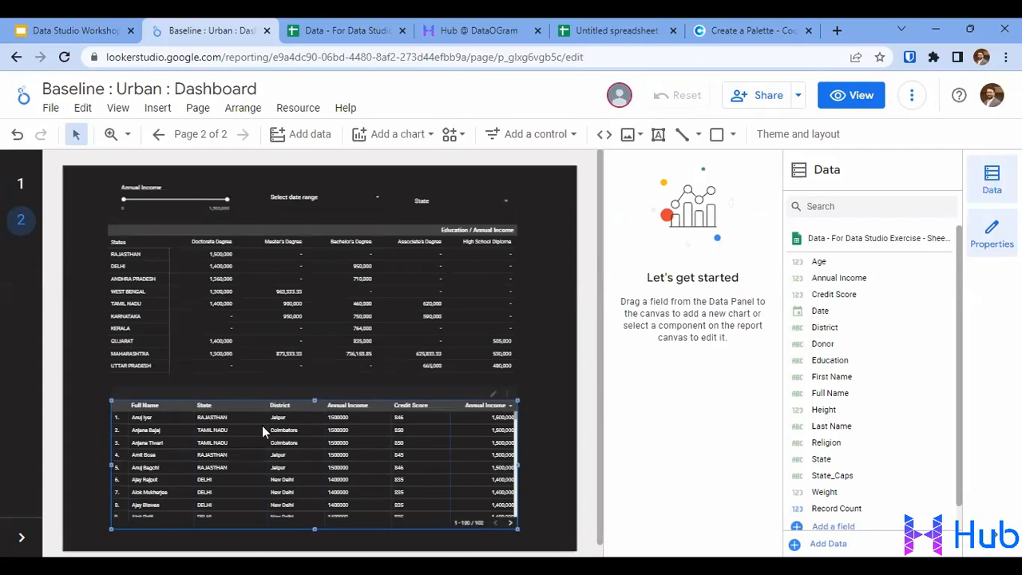
pyautogui.click(992, 235)
pyautogui.click(991, 235)
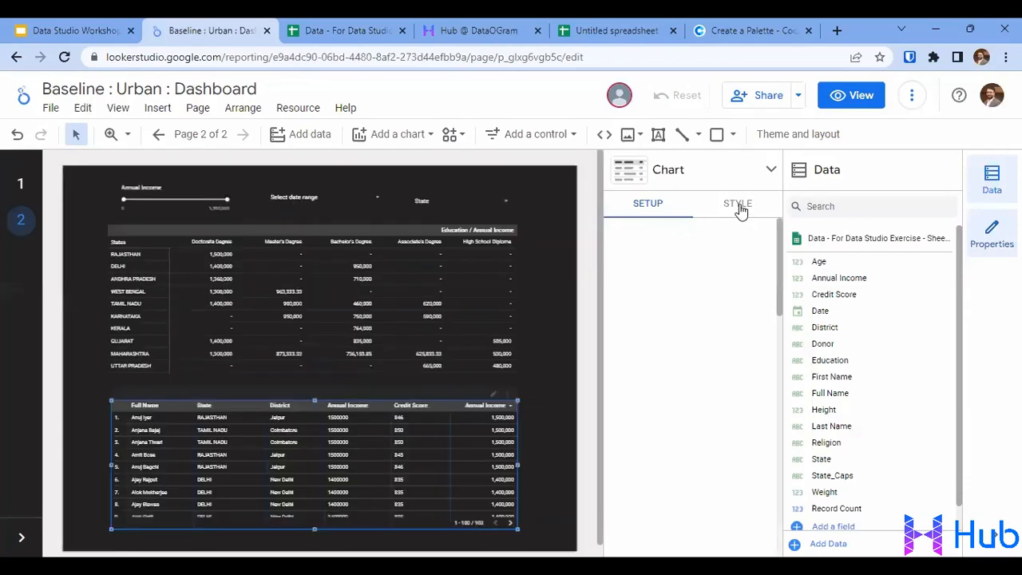
pyautogui.click(737, 206)
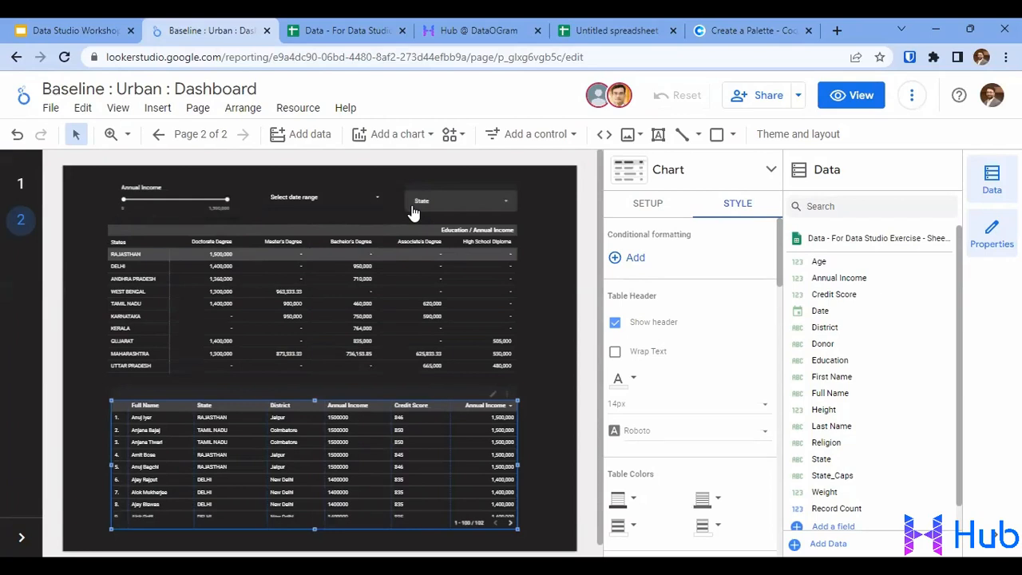
# Step: Add a single-color conditional formatting rule to the detail table for Annual Income greater than 1000000
pyautogui.click(631, 258)
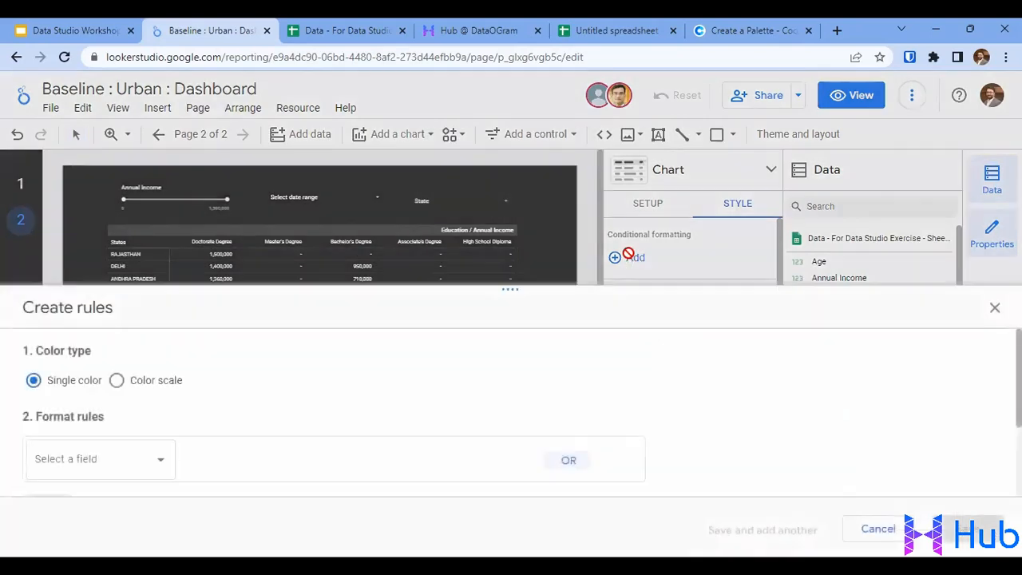
pyautogui.click(75, 460)
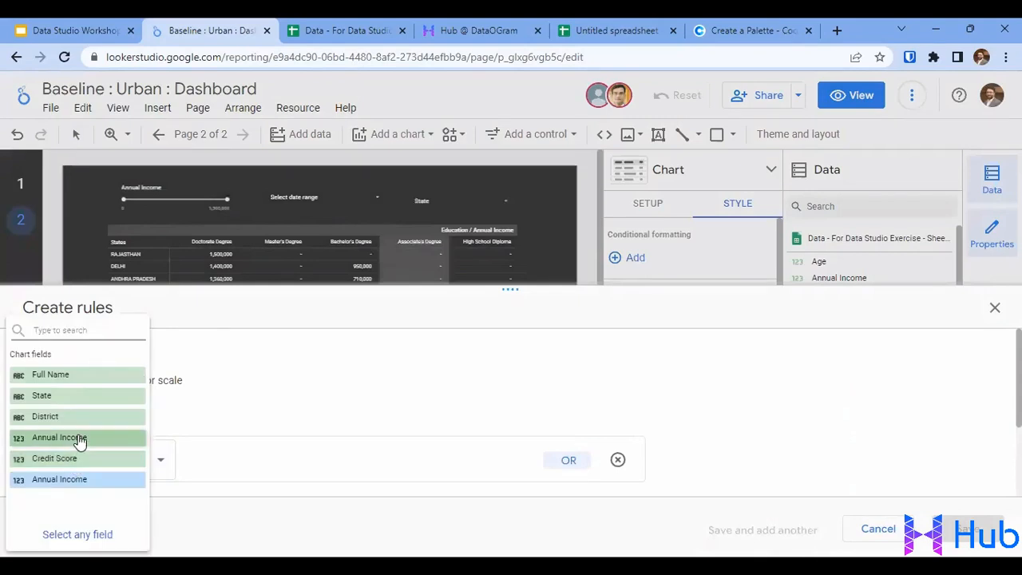
pyautogui.click(80, 440)
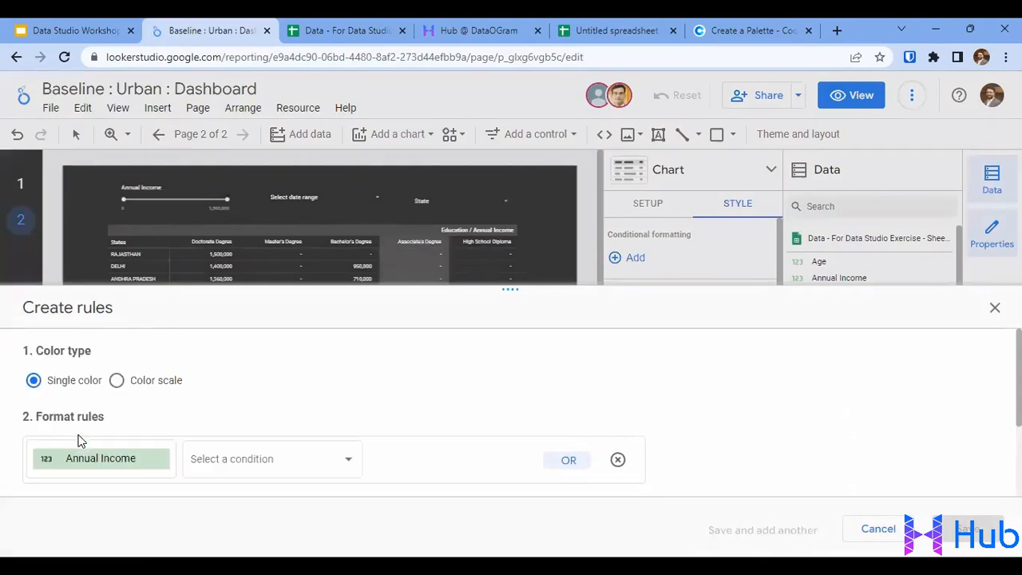
pyautogui.click(218, 466)
pyautogui.click(245, 359)
pyautogui.click(430, 461)
pyautogui.write('1000000')
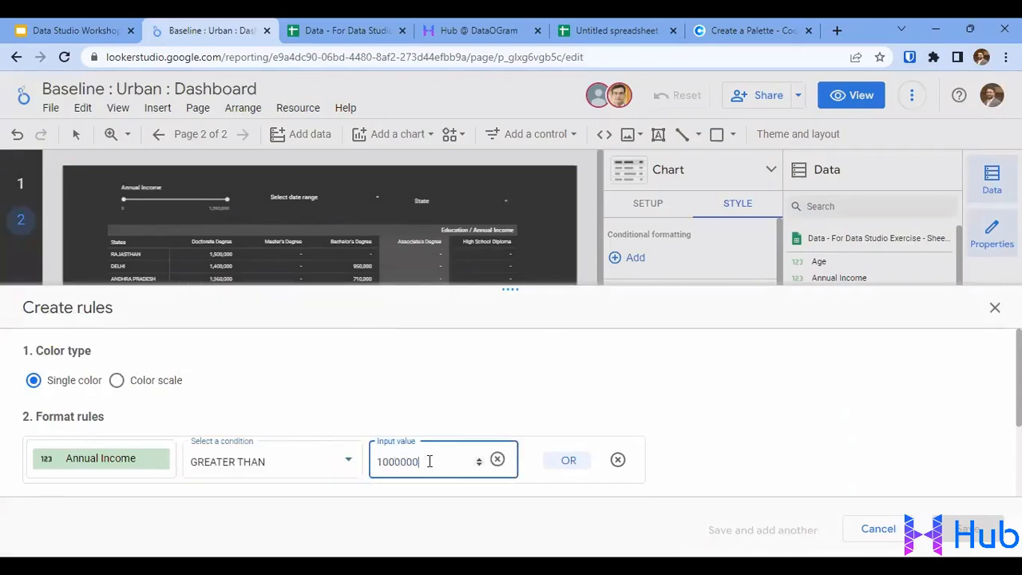
pyautogui.click(494, 407)
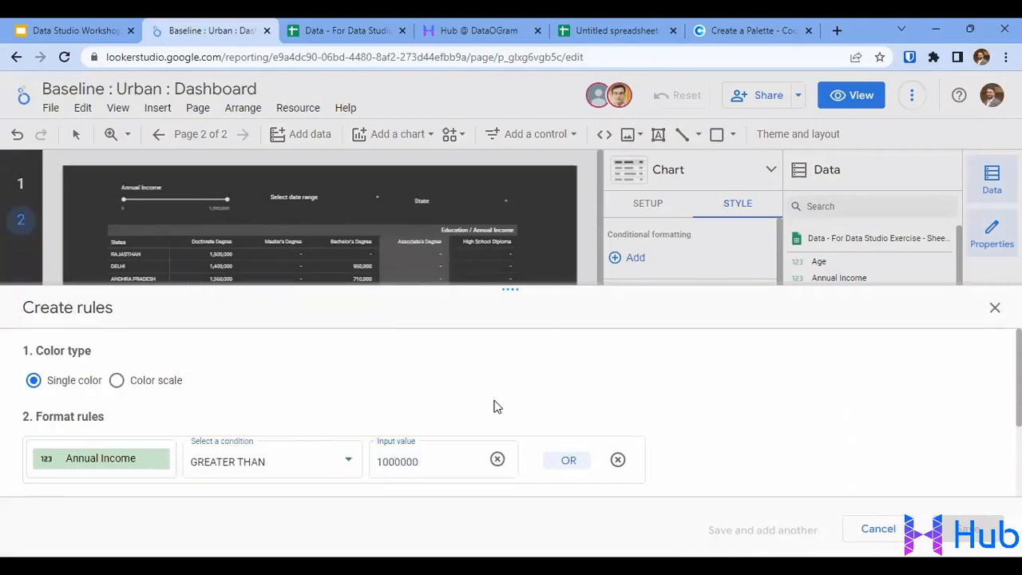
# Step: Give the rule a green background fill applied to the entire row, and save it
pyautogui.scroll(-3, 499, 416)
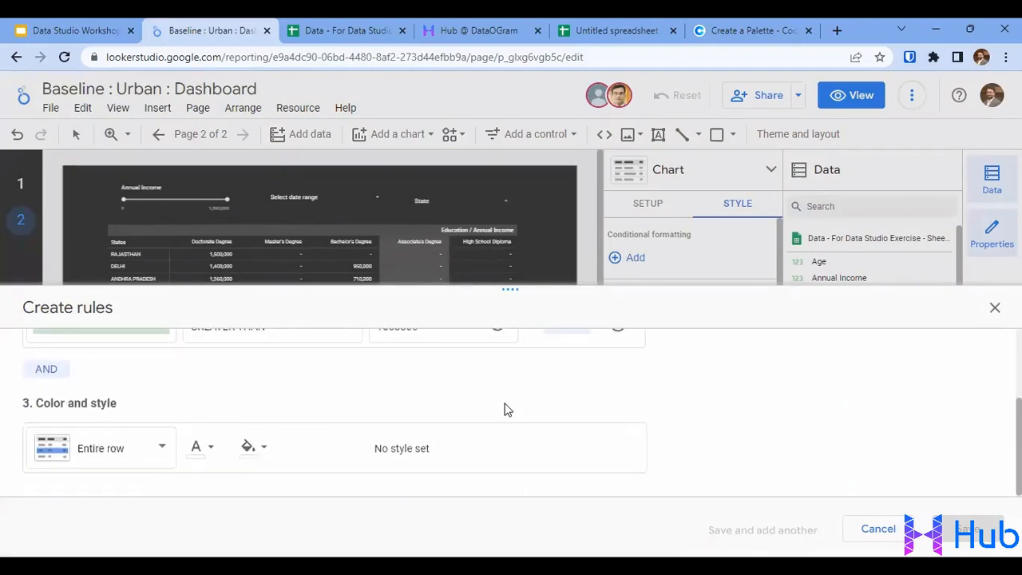
pyautogui.click(123, 451)
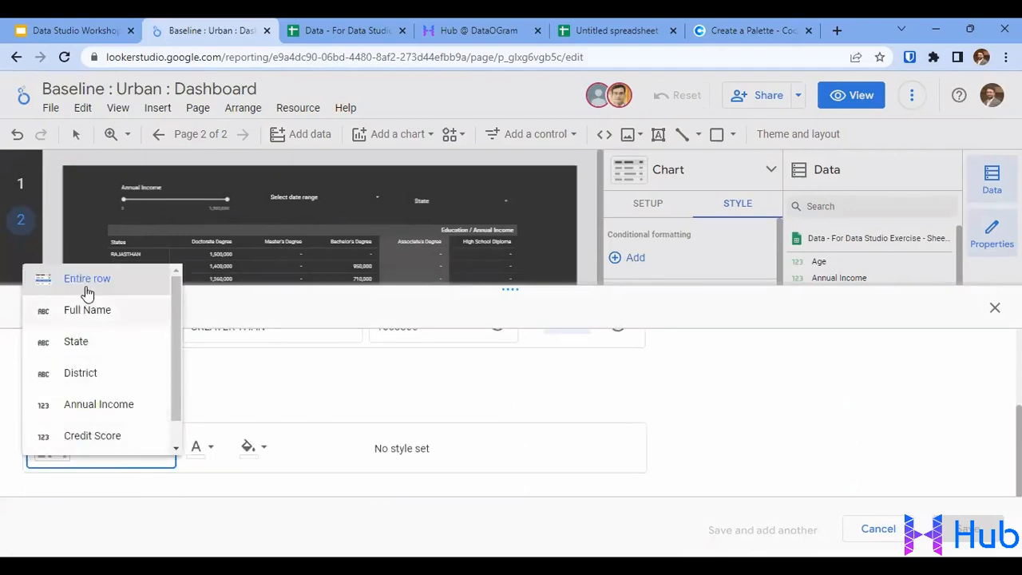
pyautogui.click(196, 461)
pyautogui.click(249, 448)
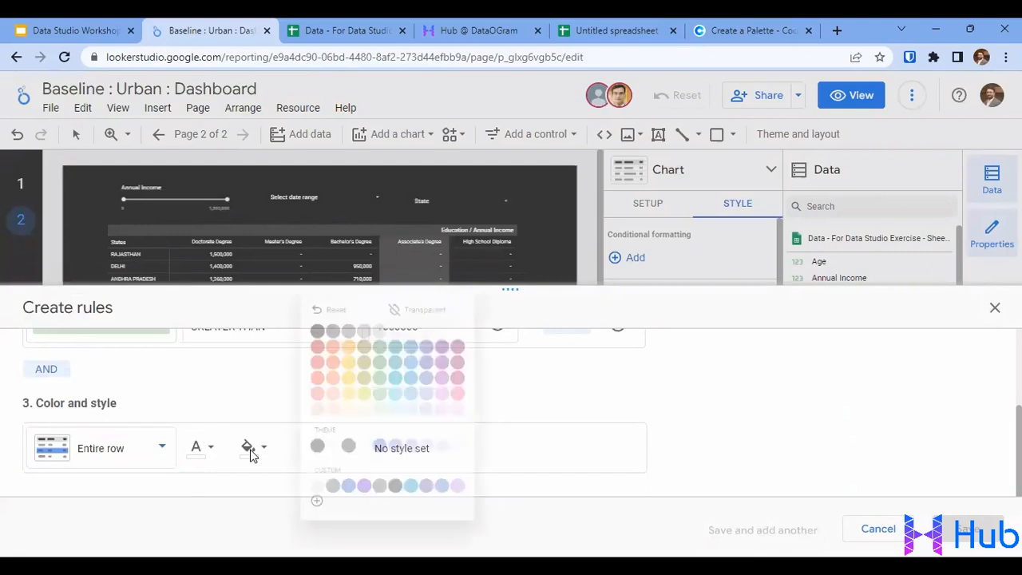
pyautogui.click(378, 390)
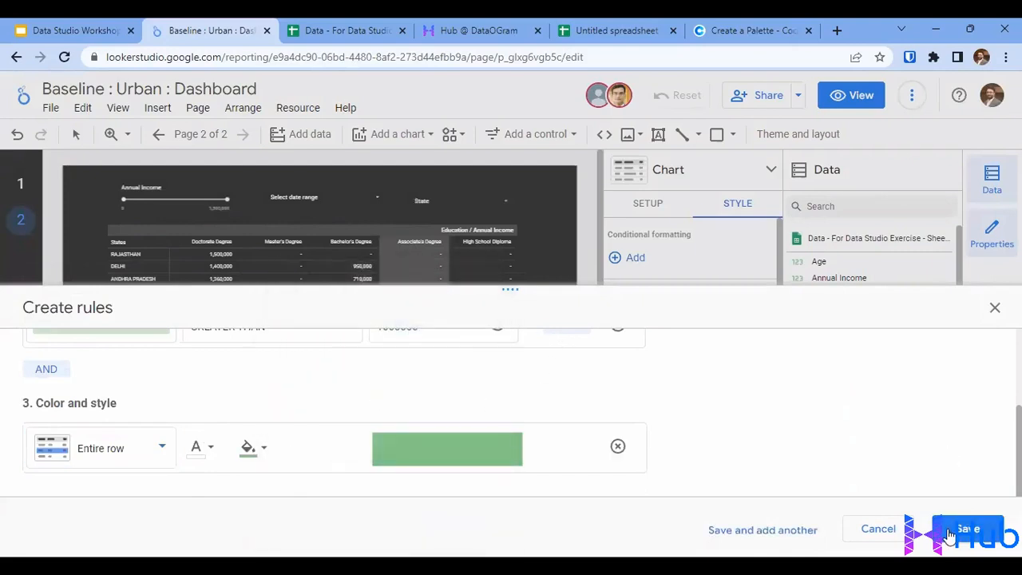
pyautogui.click(950, 530)
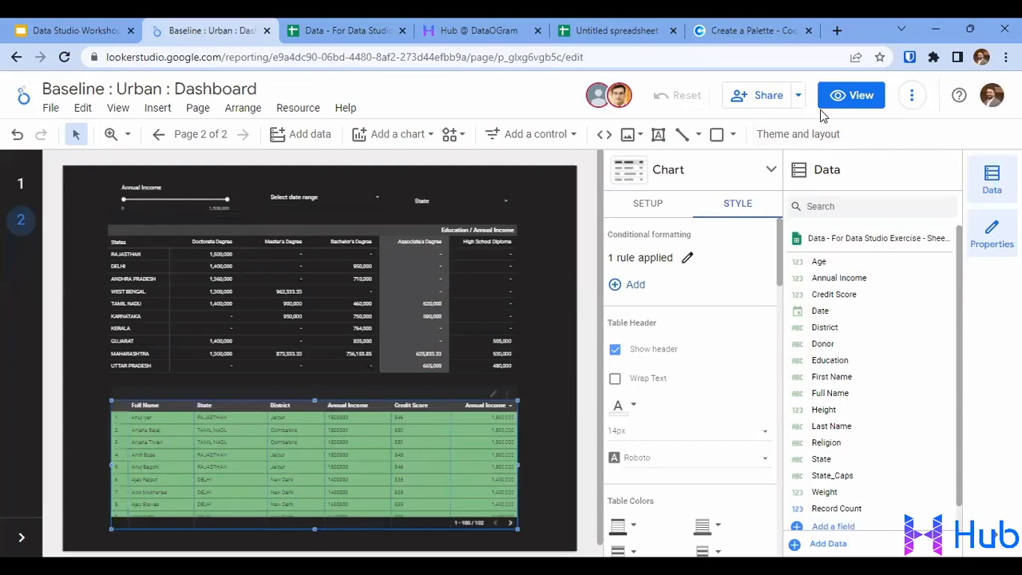
# Step: Open the detailed report page in view mode and filter it to only TAMIL NADU with the State control
pyautogui.click(422, 200)
pyautogui.click(874, 99)
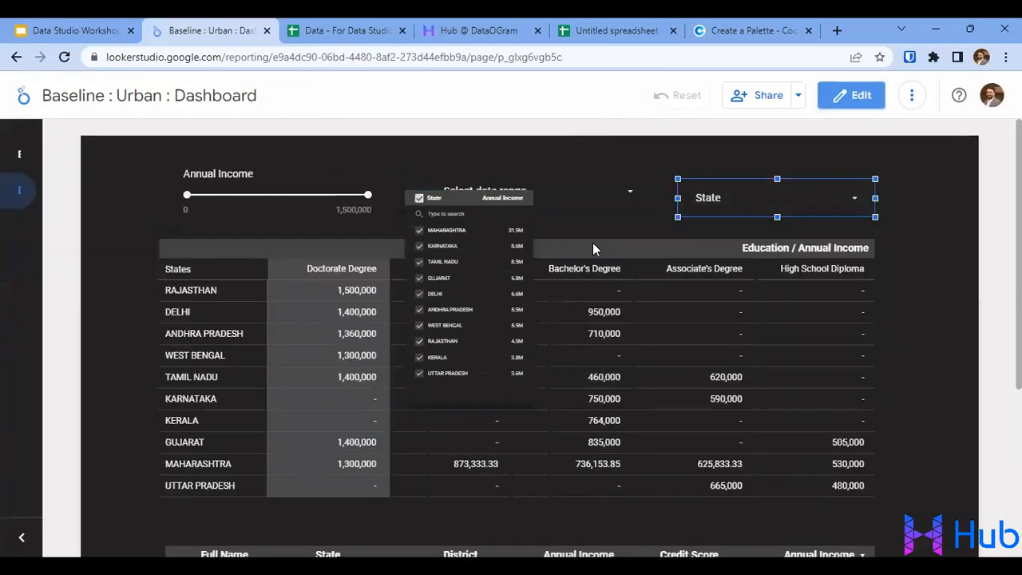
pyautogui.click(823, 197)
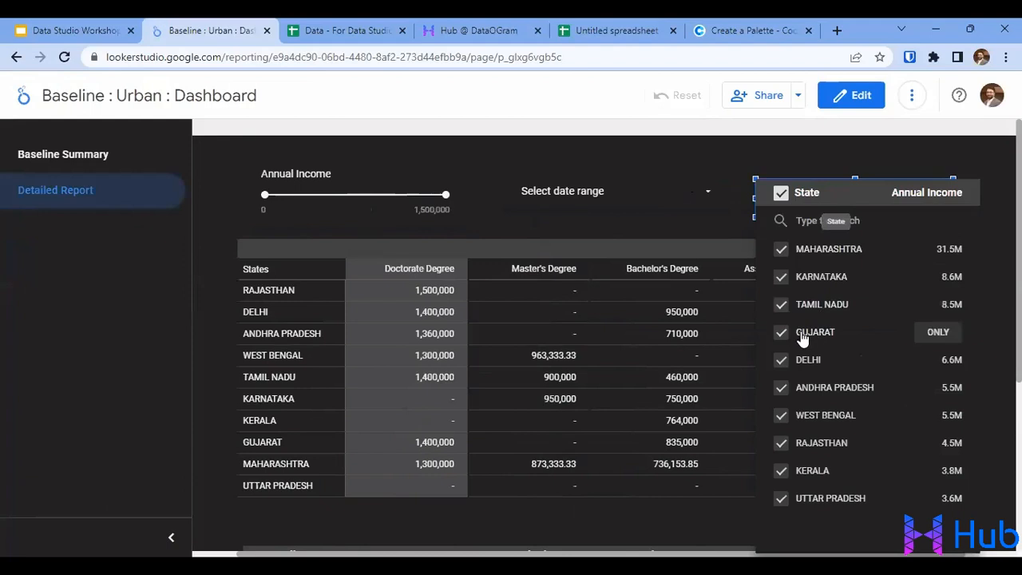
pyautogui.click(780, 193)
pyautogui.click(780, 304)
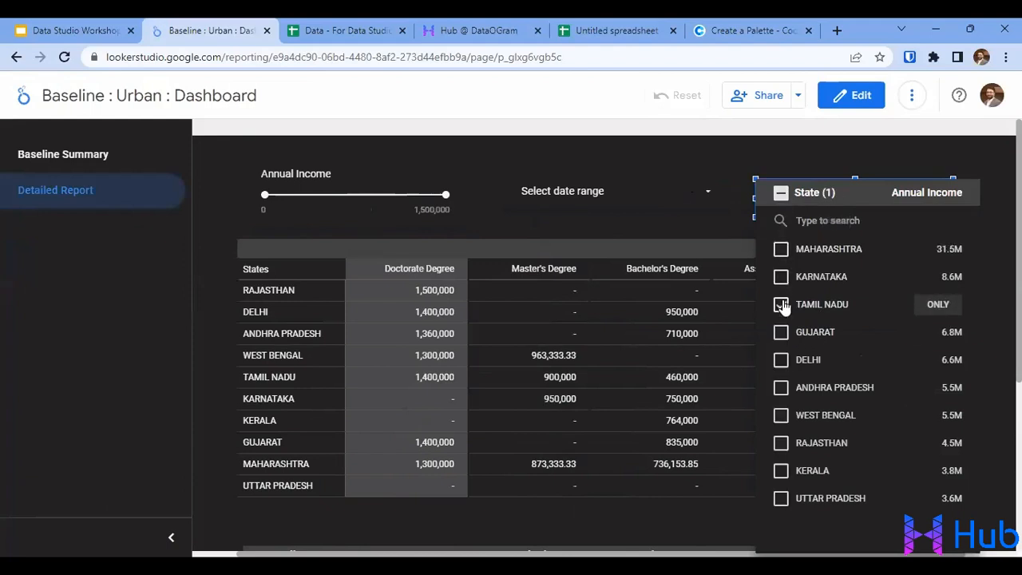
pyautogui.click(702, 154)
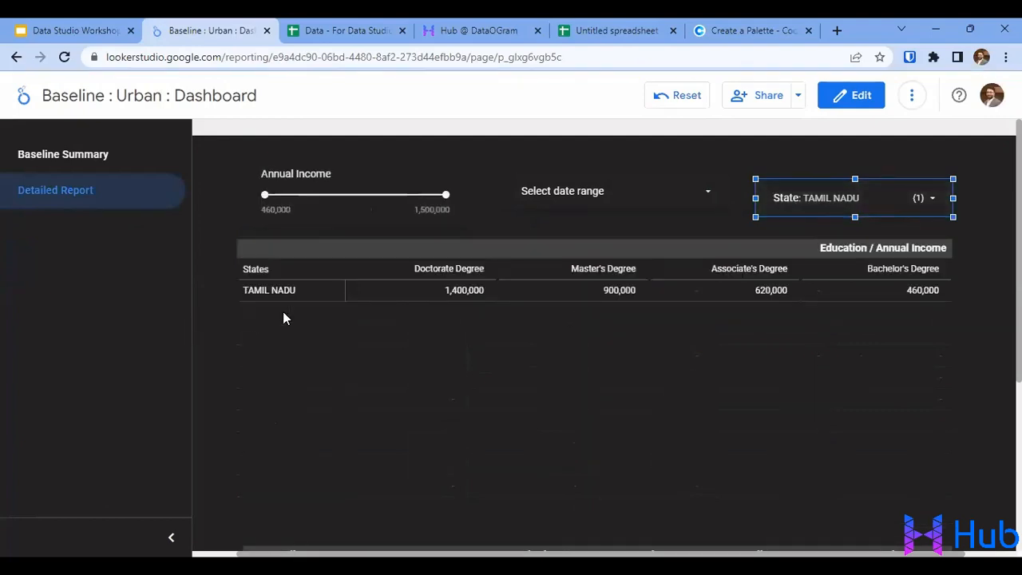
# Step: Change the State filter selection from TAMIL NADU to MAHARASHTRA and apply it to the page
pyautogui.click(893, 207)
pyautogui.click(780, 249)
pyautogui.click(781, 304)
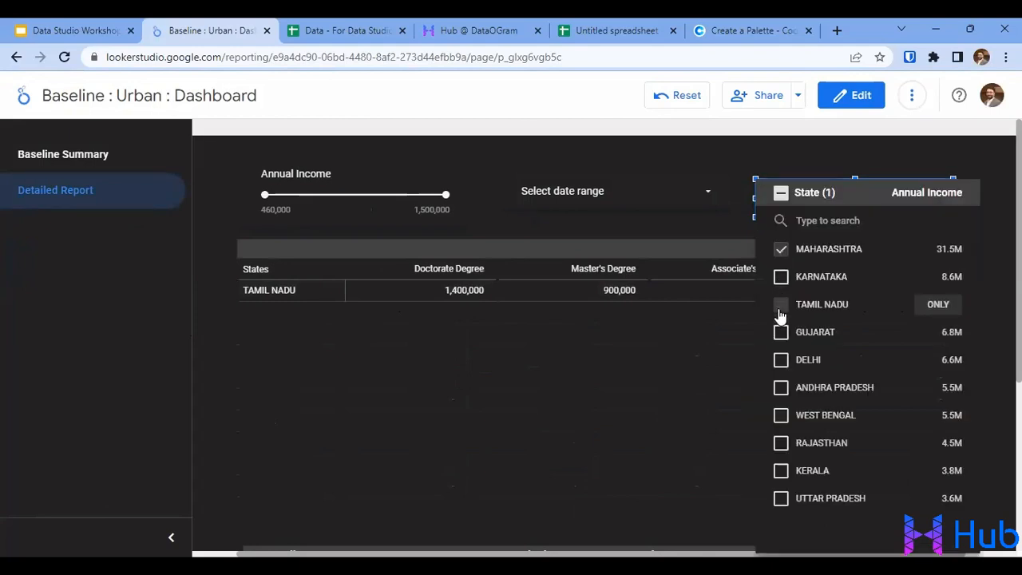
pyautogui.click(678, 389)
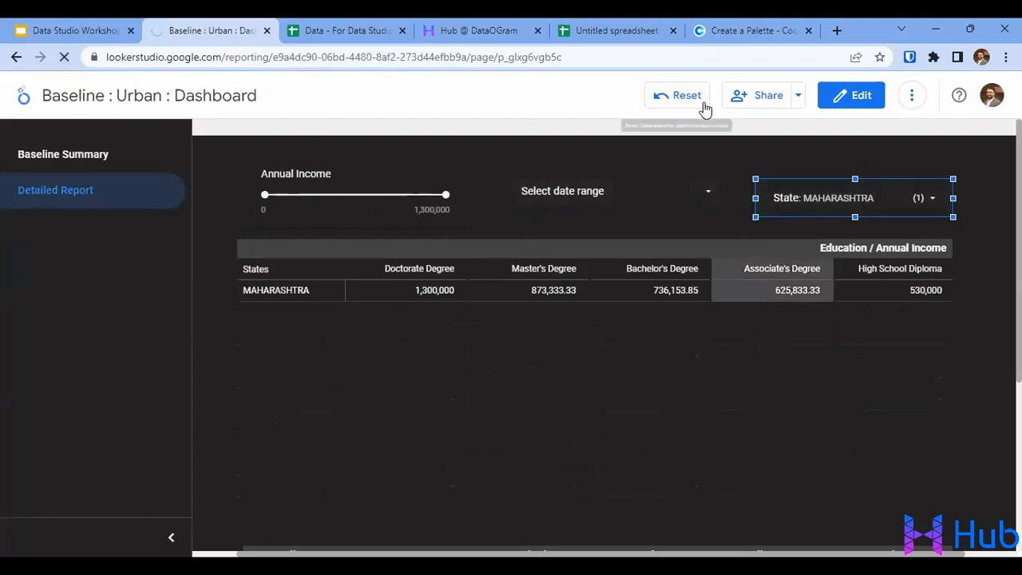
# Step: View the filtered detail table and switch to the Baseline Summary page in edit mode
pyautogui.scroll(-5, 921, 203)
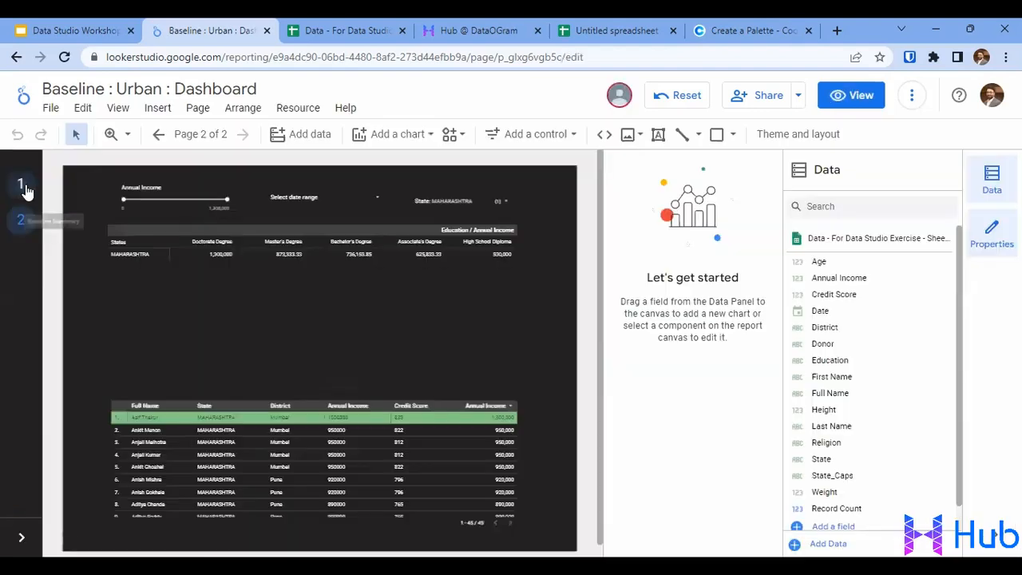
pyautogui.click(26, 188)
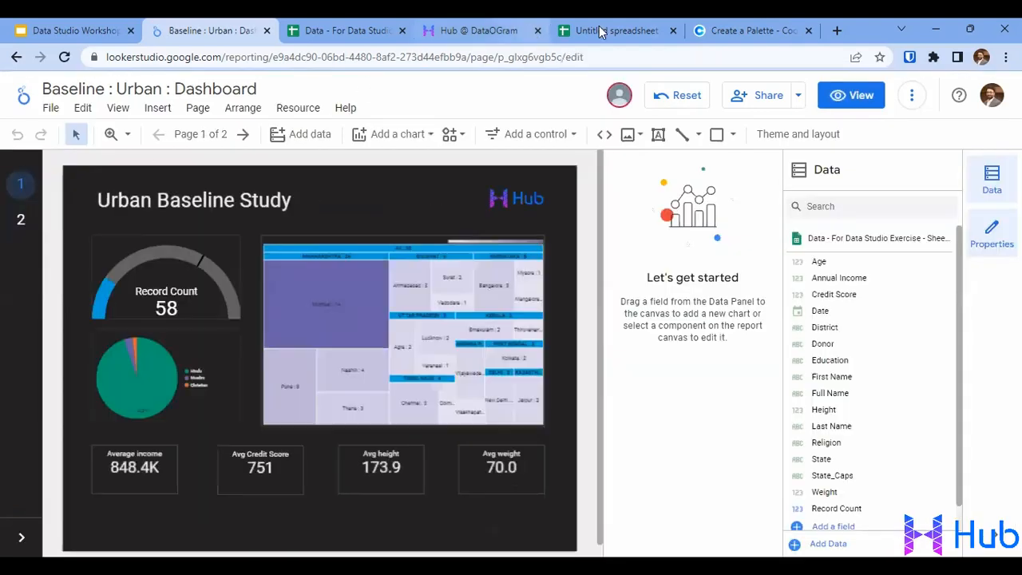